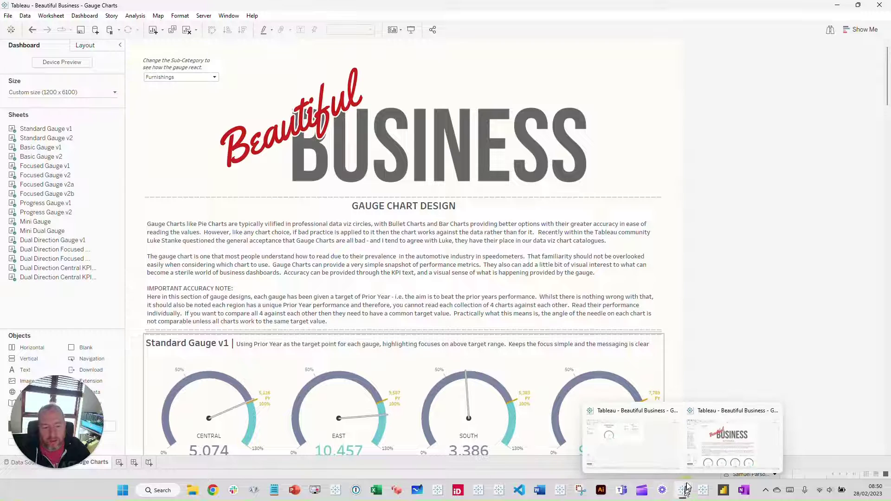
# Switch to the Gauge Charts Template workbook and bring up its Standard Gauge worksheet.
pyautogui.click(682, 490)
pyautogui.click(654, 458)
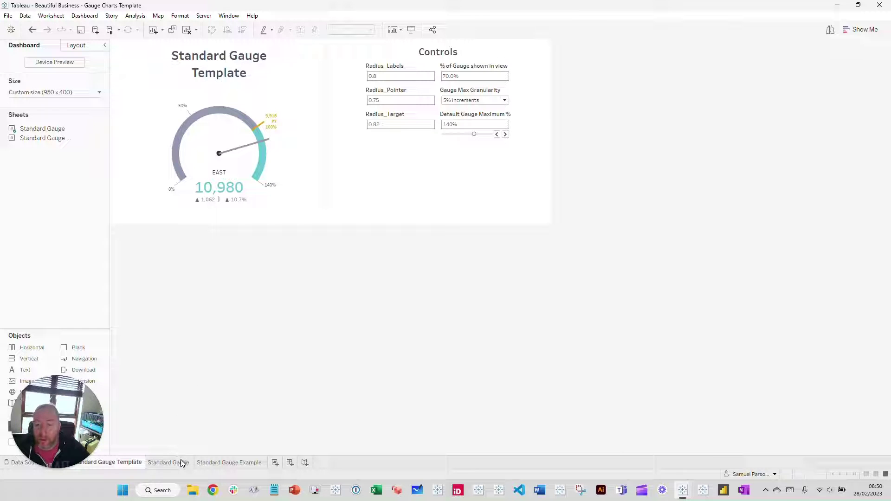
pyautogui.moveTo(178, 463)
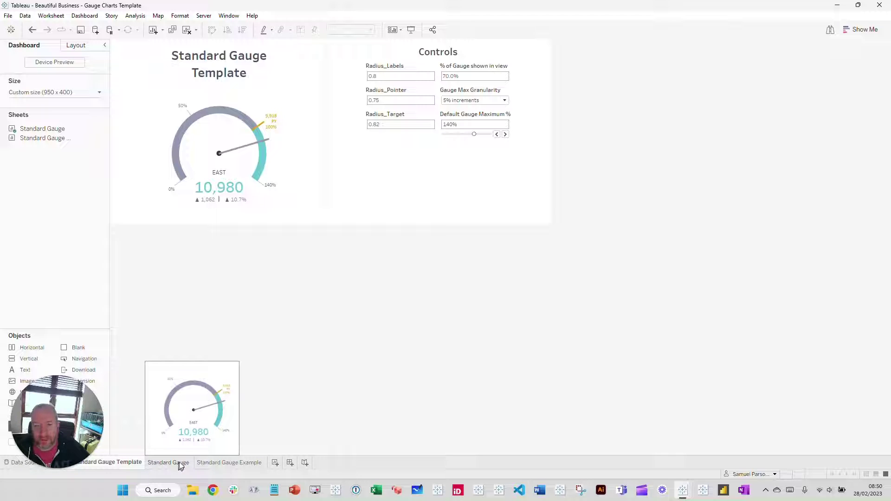
pyautogui.click(179, 465)
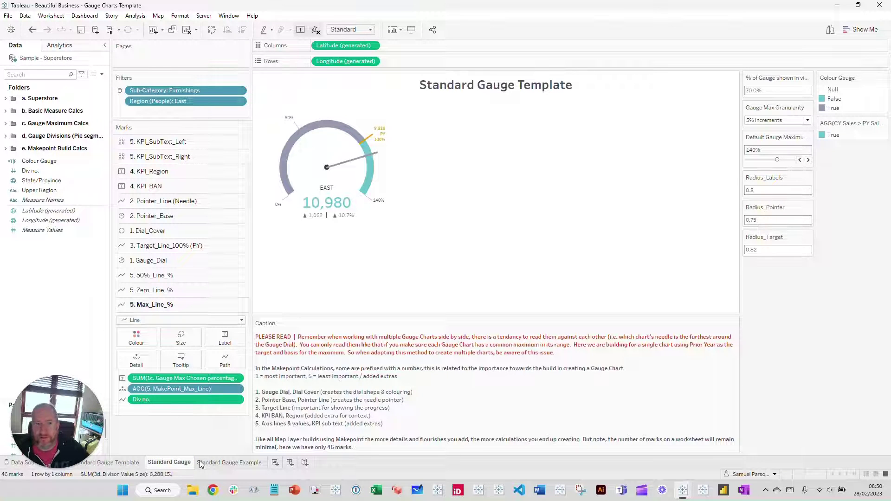
pyautogui.moveTo(201, 465)
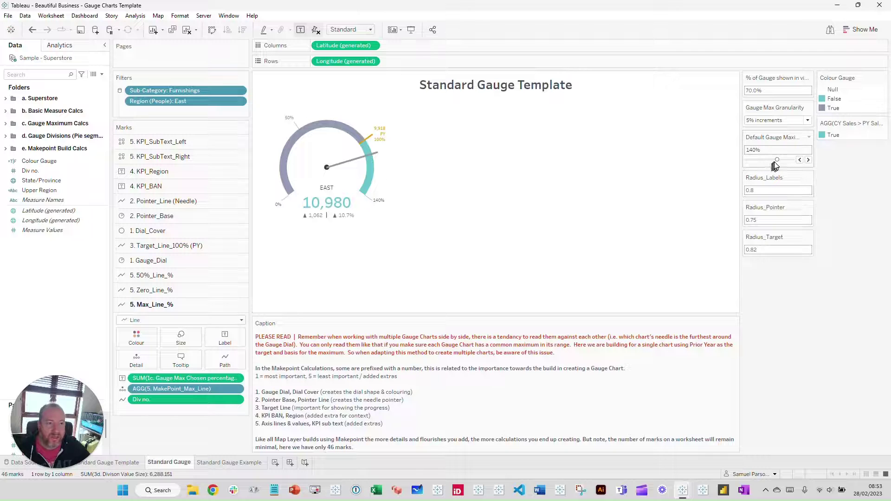
# Set the Default Gauge Maximum to 100% to test the dial, and return it to 140%.
pyautogui.moveTo(778, 162); pyautogui.dragTo(766, 161)
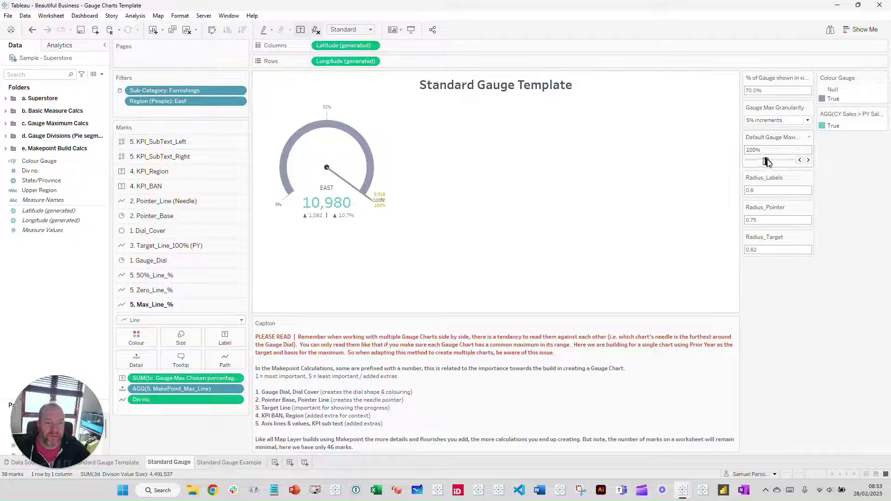
pyautogui.moveTo(767, 160); pyautogui.dragTo(777, 160)
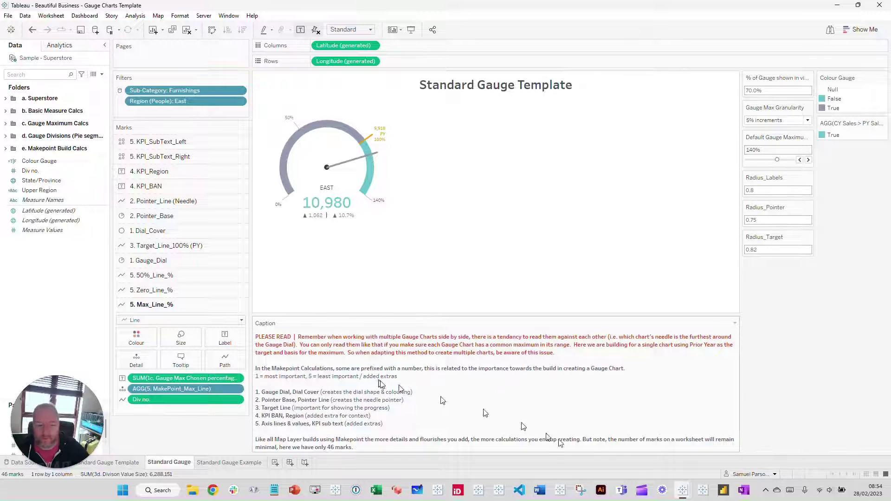
# Switch to the Beautiful Business Gauge Charts workbook and show its dashboard in presentation mode.
pyautogui.moveTo(684, 492)
pyautogui.click(730, 457)
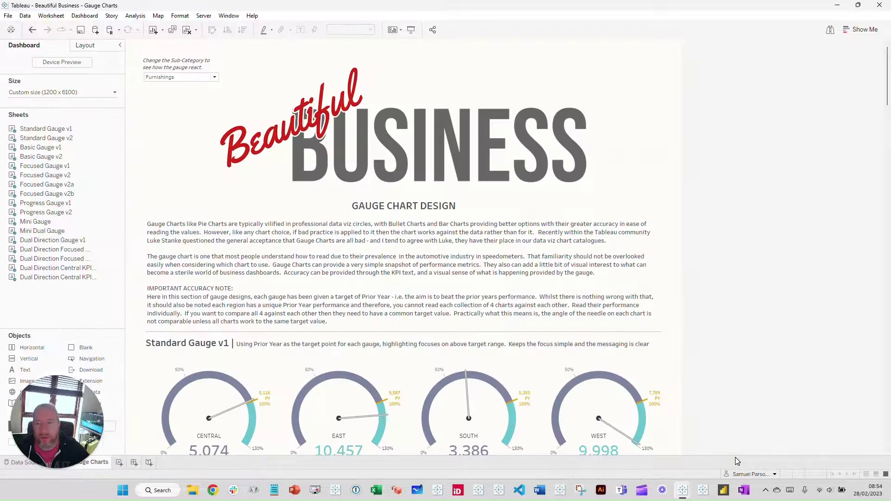
pyautogui.click(411, 29)
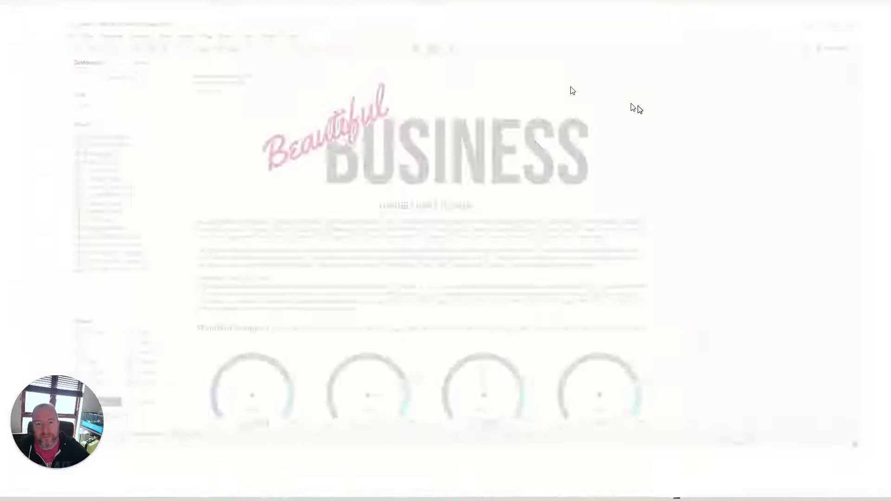
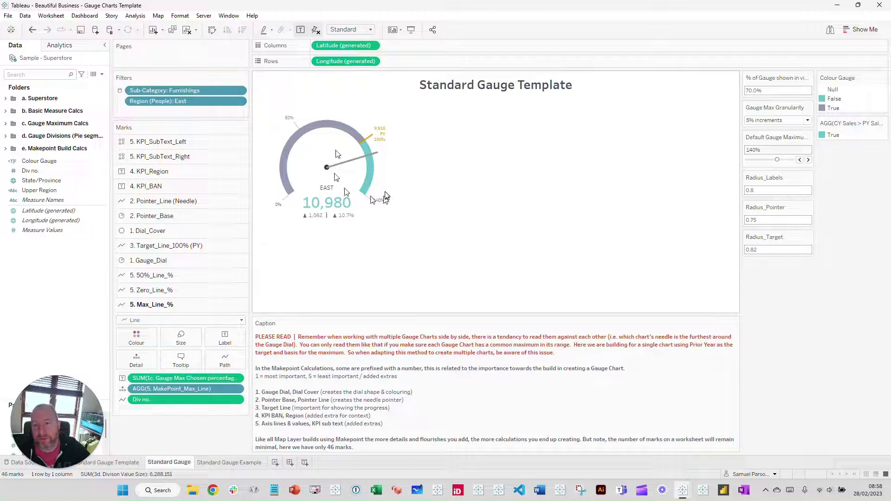
# Compare the finished dial on the Standard Gauge worksheet with the segmented pie on Standard Gauge Example, ending on the example.
pyautogui.click(231, 463)
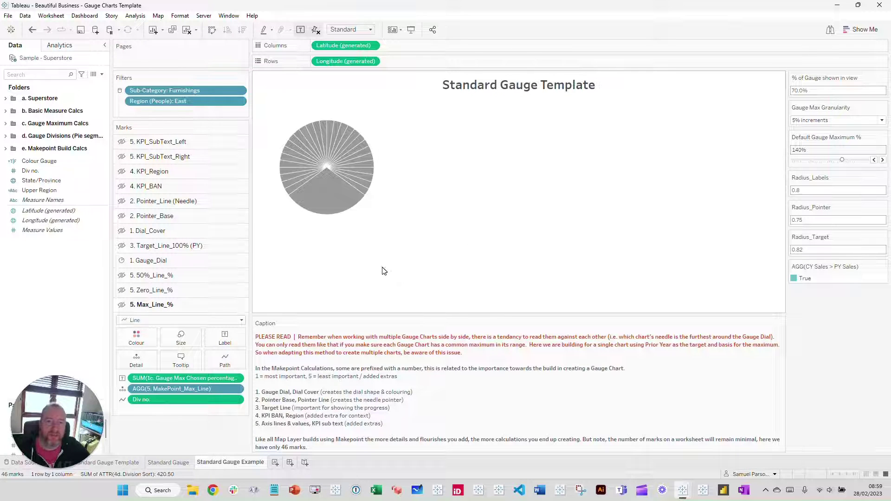
pyautogui.click(180, 465)
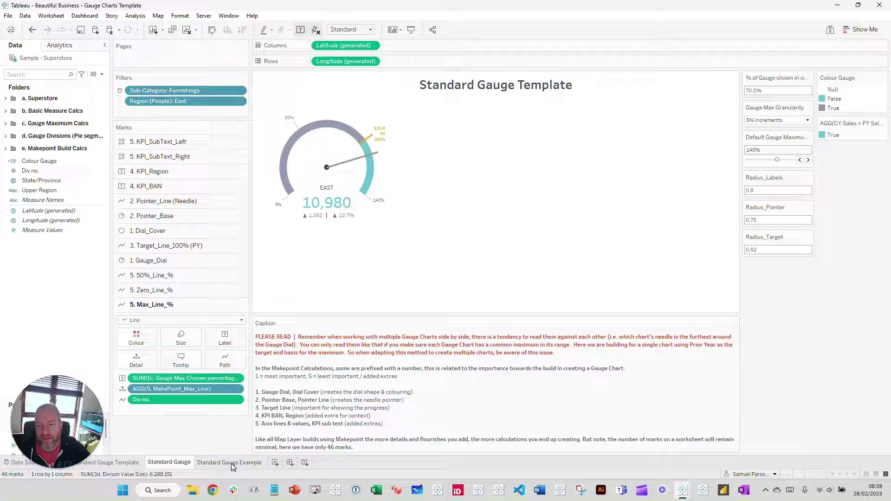
pyautogui.moveTo(233, 467)
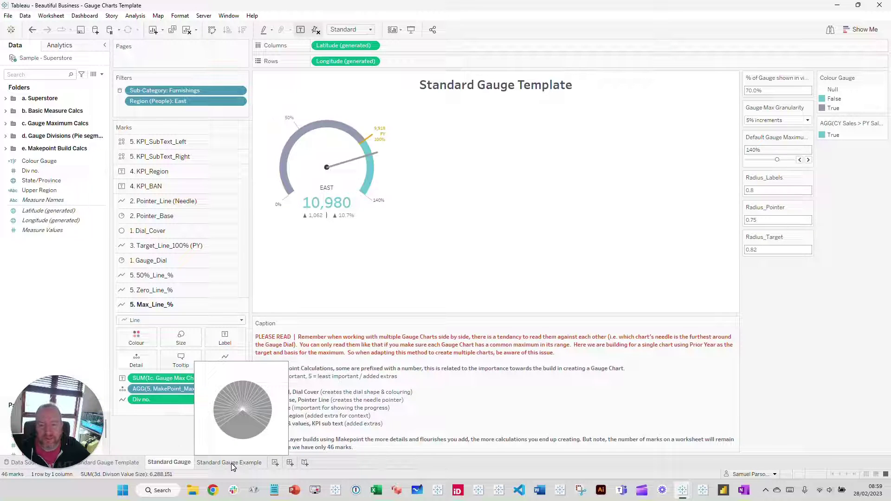
pyautogui.click(231, 463)
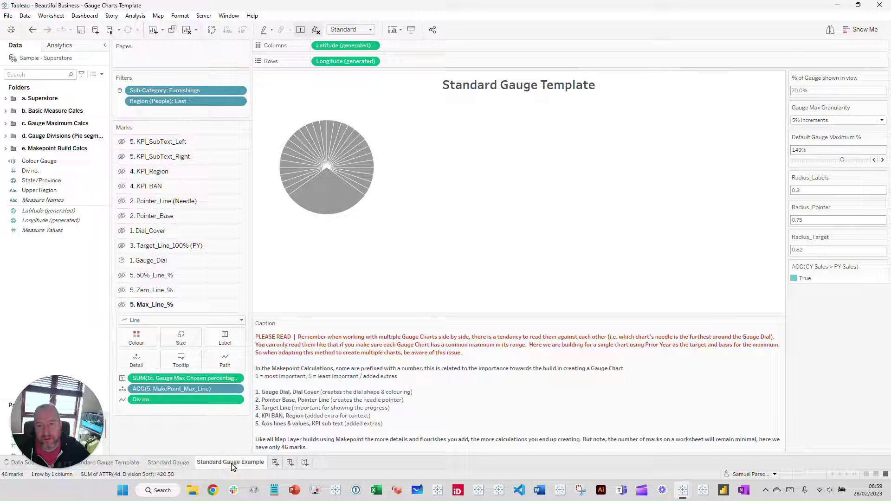
pyautogui.click(176, 463)
pyautogui.click(230, 463)
pyautogui.click(181, 463)
pyautogui.click(223, 463)
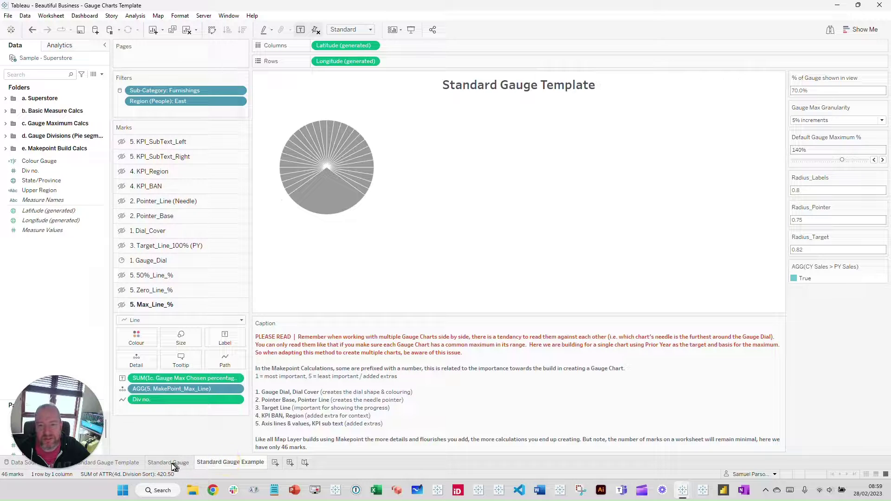
pyautogui.click(176, 463)
pyautogui.click(223, 463)
pyautogui.click(172, 462)
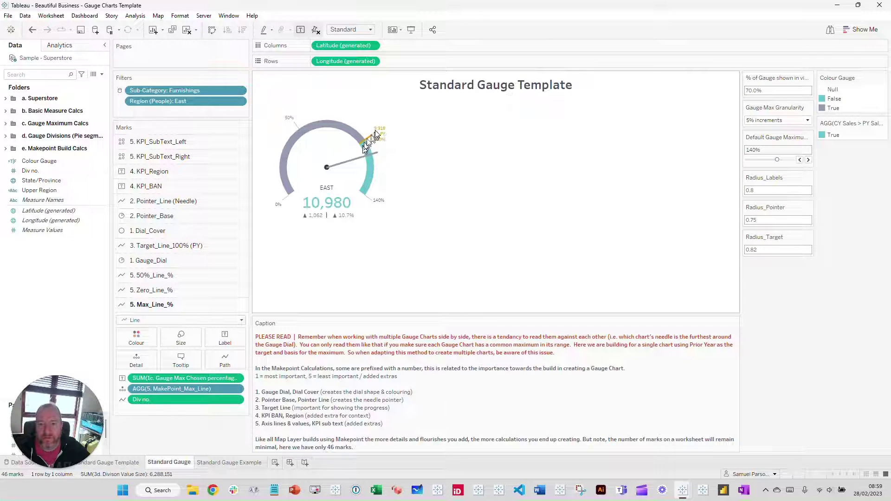
pyautogui.click(238, 462)
pyautogui.moveTo(363, 146)
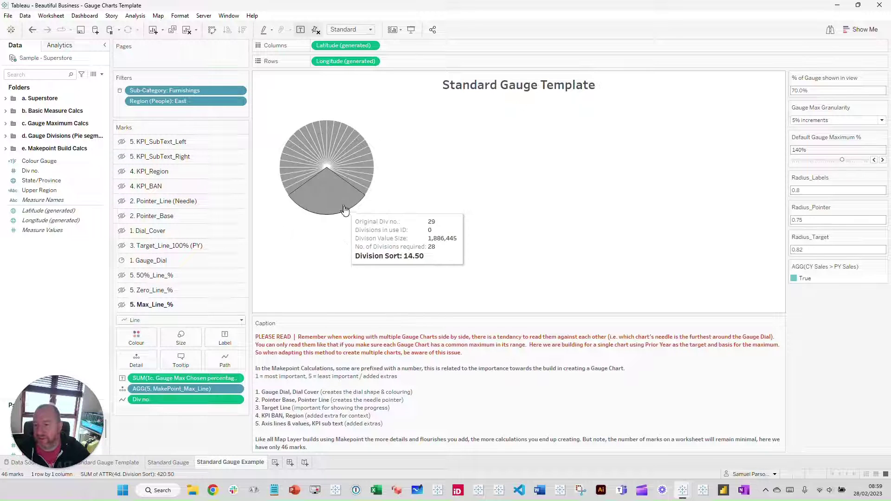
# Show the Dial_Cover and Pointer_Line (Needle) layers on the example gauge, and hide both again.
pyautogui.click(122, 231)
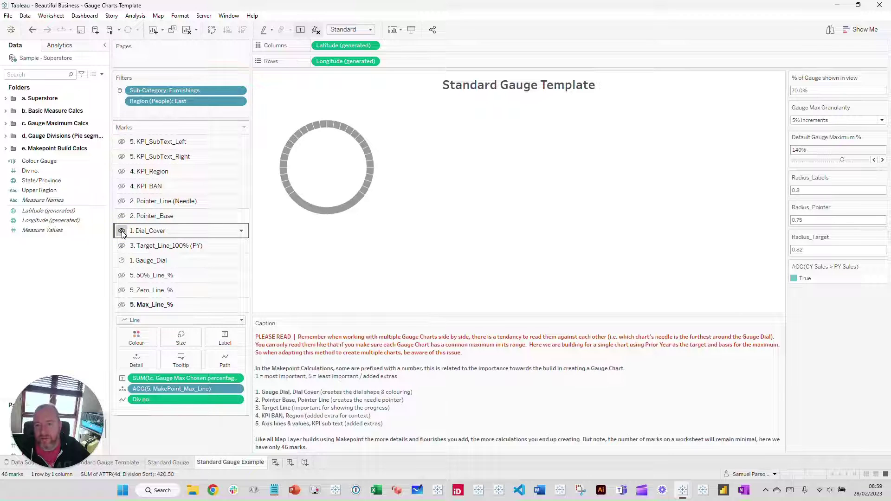
pyautogui.click(122, 202)
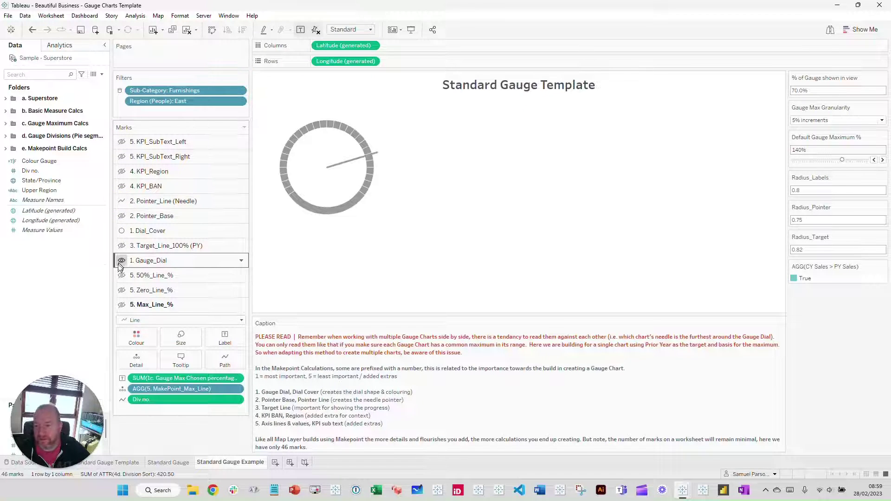
pyautogui.click(122, 202)
pyautogui.click(122, 232)
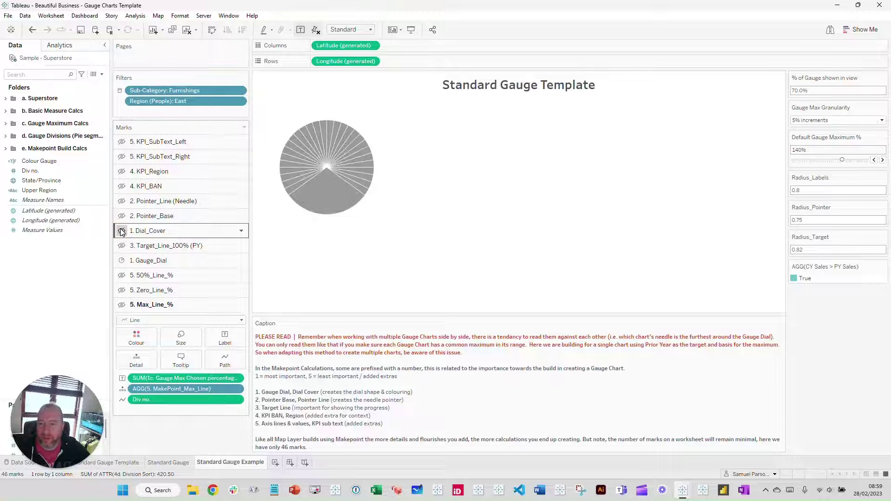
# Expand the Gauge_Dial layer and examine the fields in the a. Superstore and b. Basic Measure Calcs folders.
pyautogui.click(205, 262)
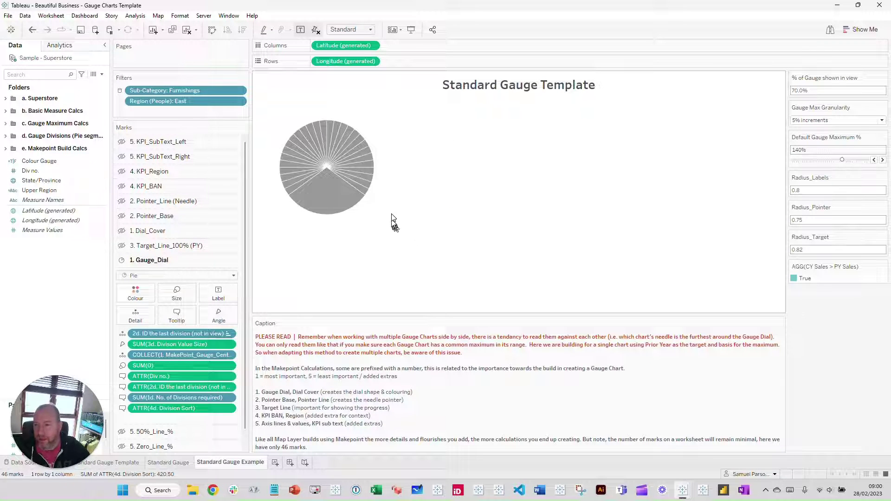
pyautogui.click(5, 99)
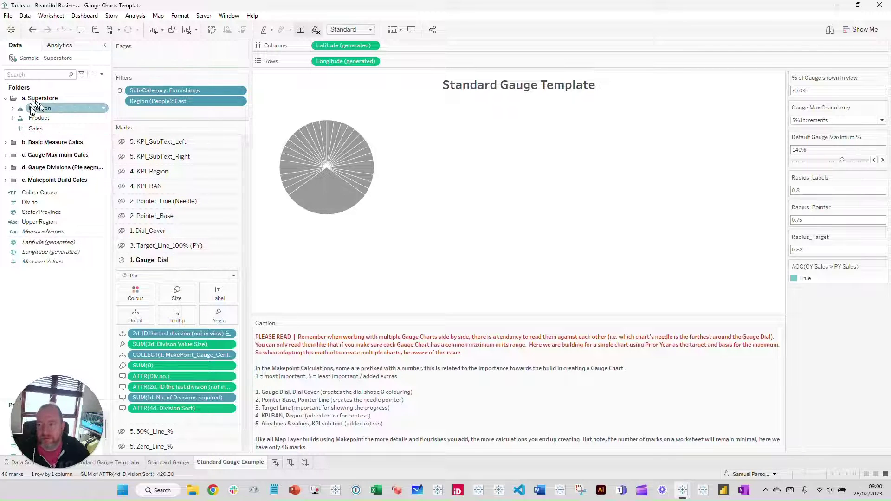
pyautogui.click(6, 100)
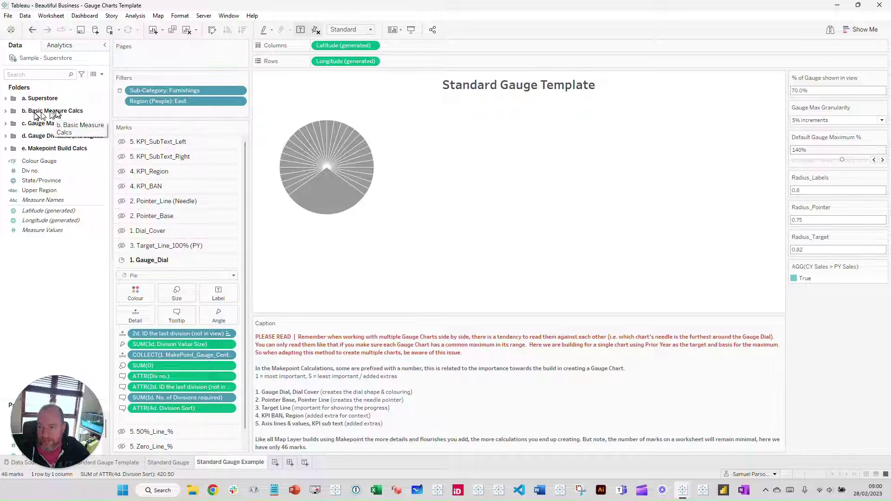
pyautogui.click(5, 112)
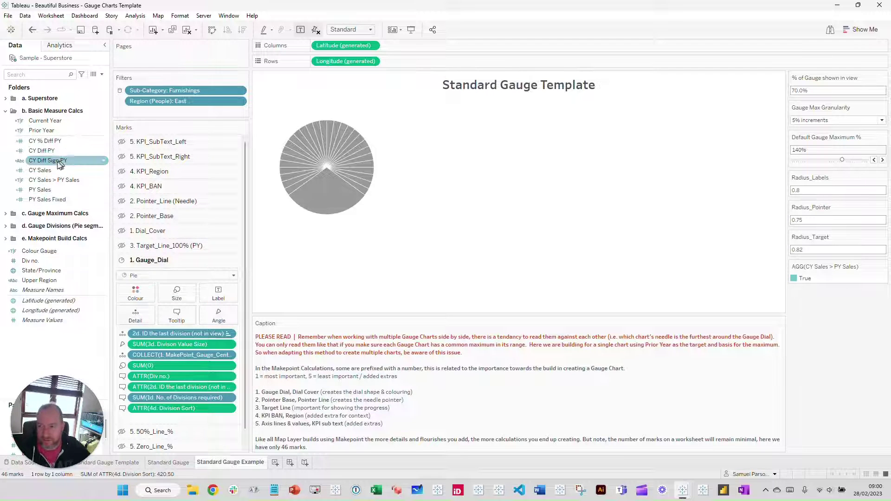
pyautogui.click(5, 113)
# Check the finished Standard Gauge, return to the example worksheet, and examine PY Sales among the b. Basic Measure Calcs.
pyautogui.click(169, 462)
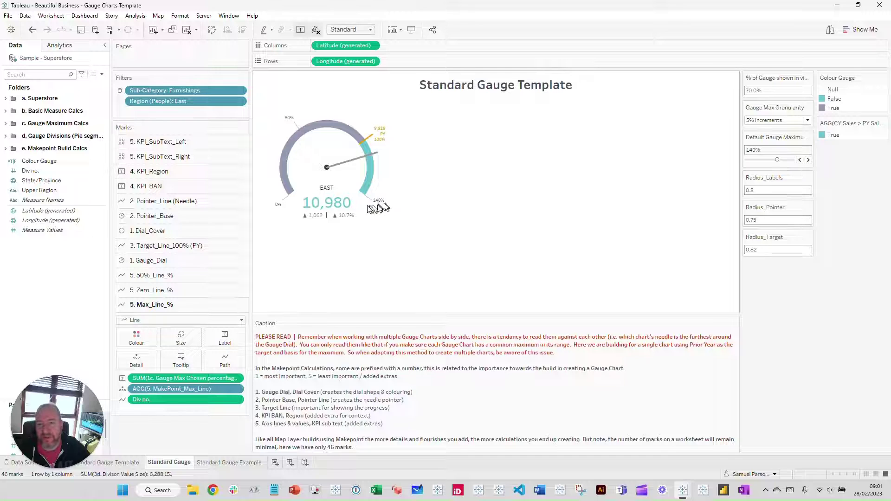
pyautogui.click(215, 463)
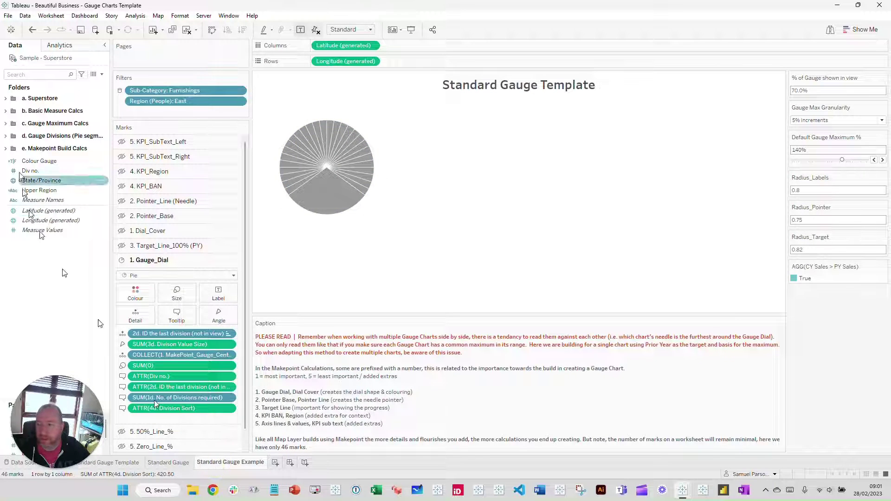
pyautogui.click(5, 111)
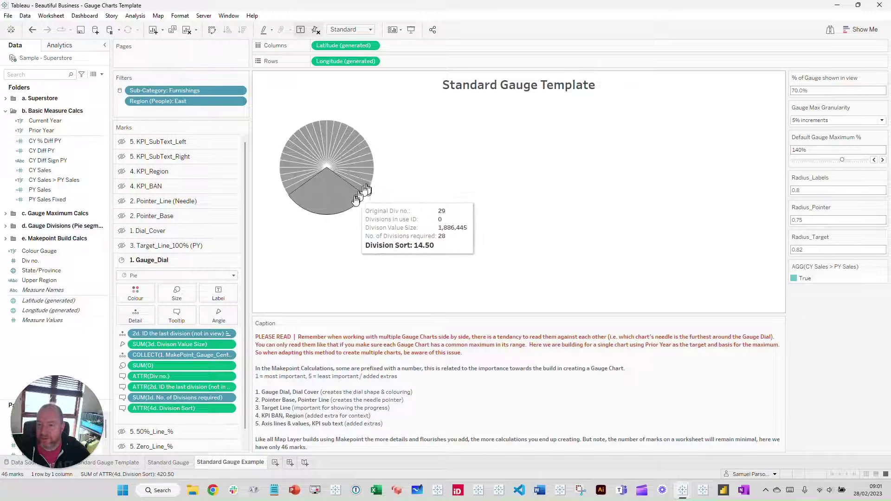
pyautogui.click(40, 190)
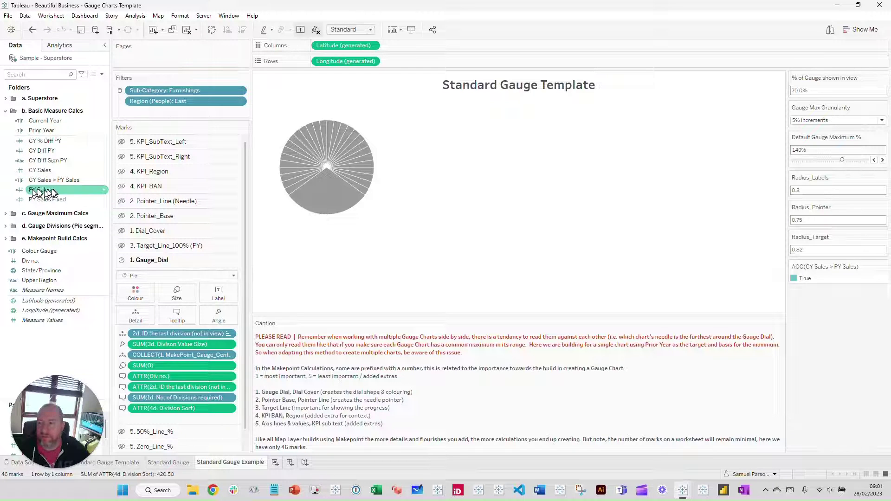
pyautogui.click(5, 112)
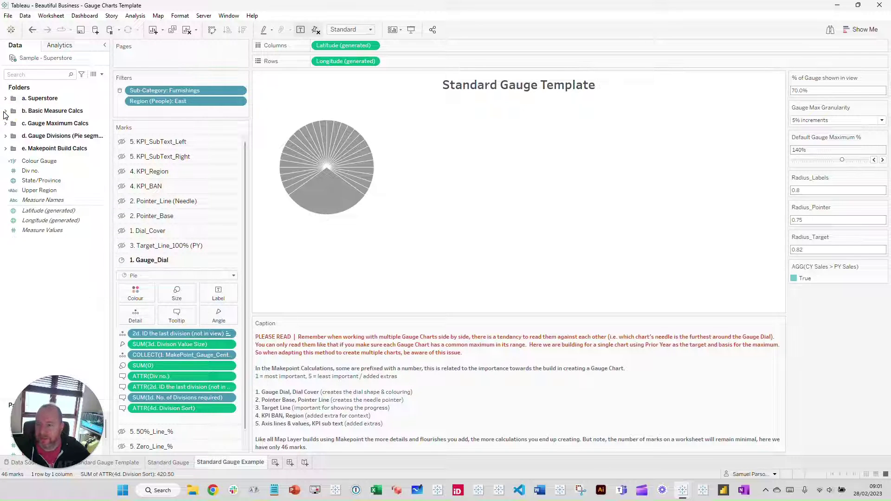
# View the Standard Gauge worksheet again and return to Standard Gauge Example to inspect the pie segments.
pyautogui.click(176, 463)
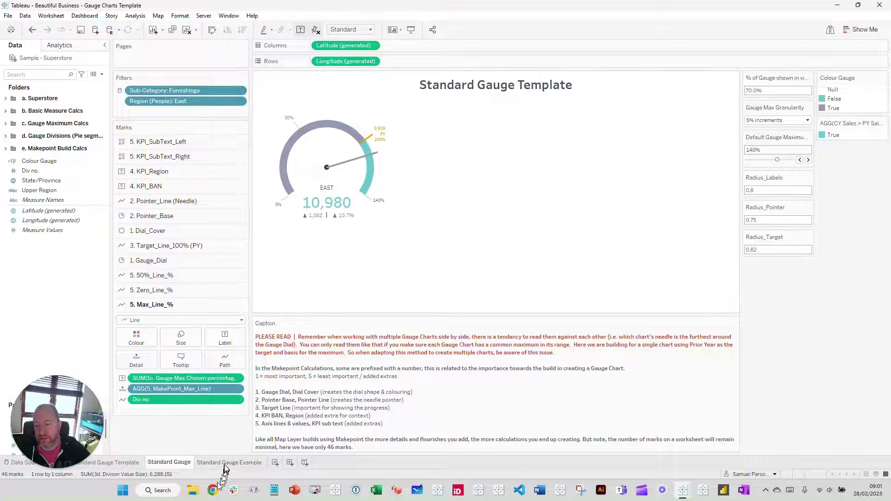
pyautogui.moveTo(226, 466)
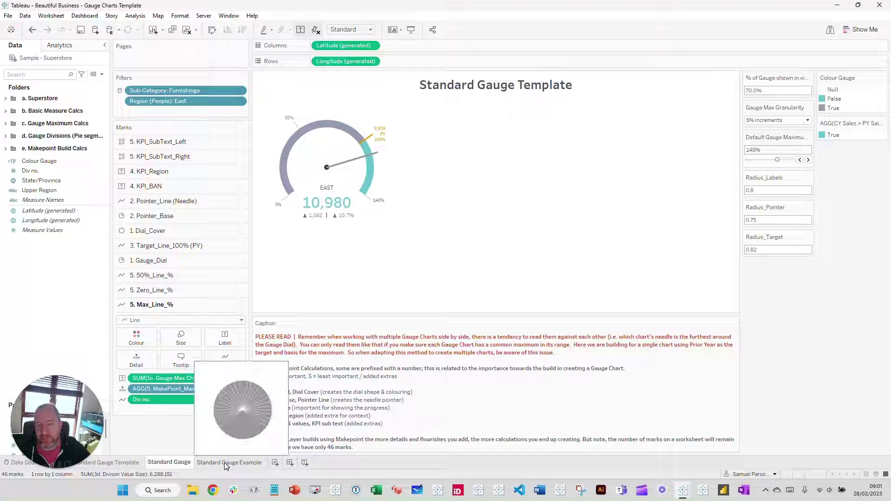
pyautogui.click(224, 462)
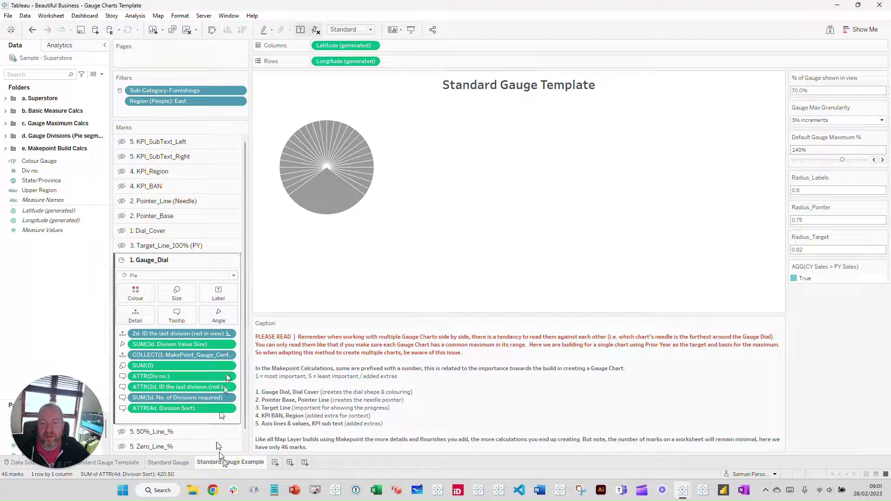
pyautogui.moveTo(288, 153)
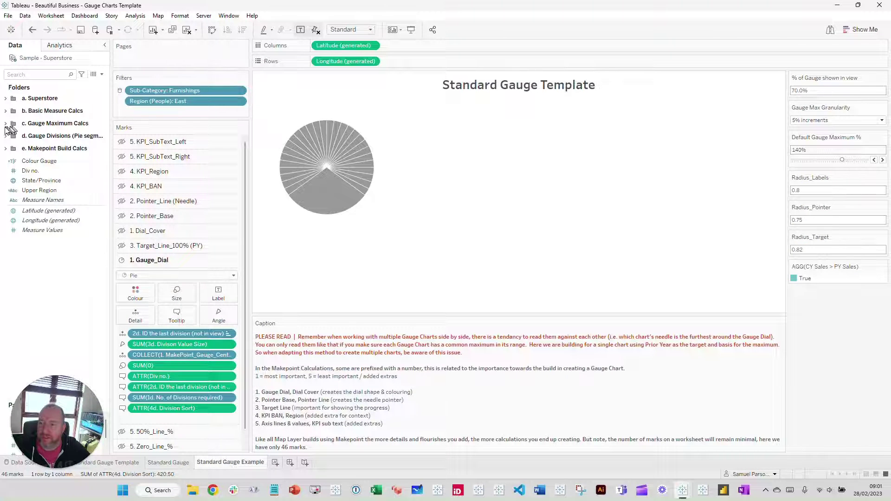
# Widen the field list to fit the full names and examine the three calculations in the c. Gauge Maximum Calcs folder.
pyautogui.click(6, 125)
pyautogui.moveTo(69, 141); pyautogui.dragTo(162, 148)
pyautogui.moveTo(65, 140); pyautogui.dragTo(58, 147)
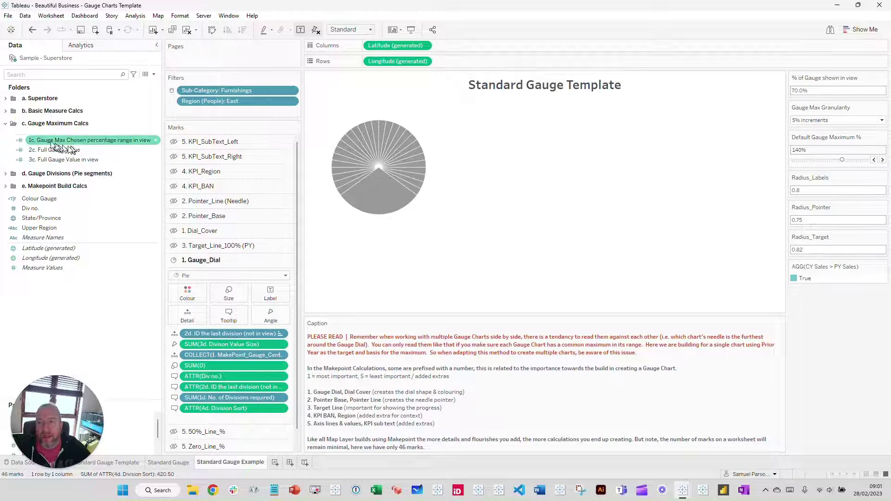
pyautogui.click(61, 160)
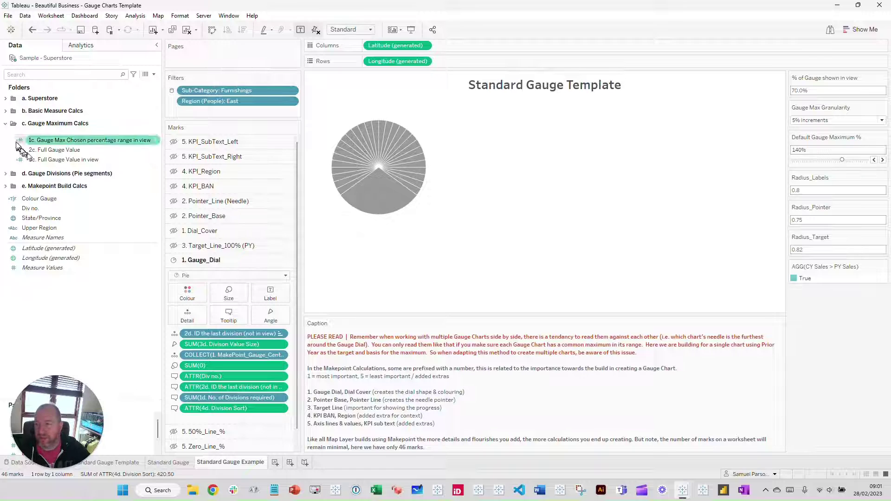
pyautogui.click(6, 123)
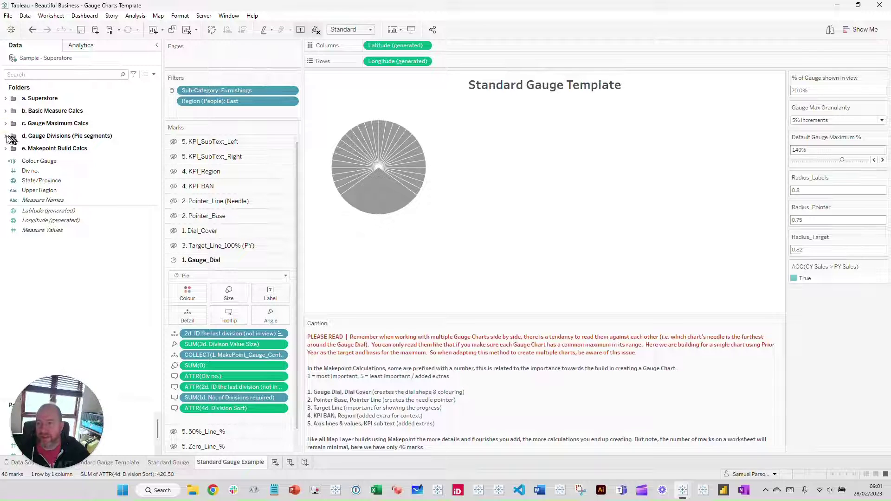
# Examine the four calculations in the d. Gauge Divisions (Pie segments) folder and collapse it again.
pyautogui.click(6, 136)
pyautogui.click(60, 145)
pyautogui.click(74, 164)
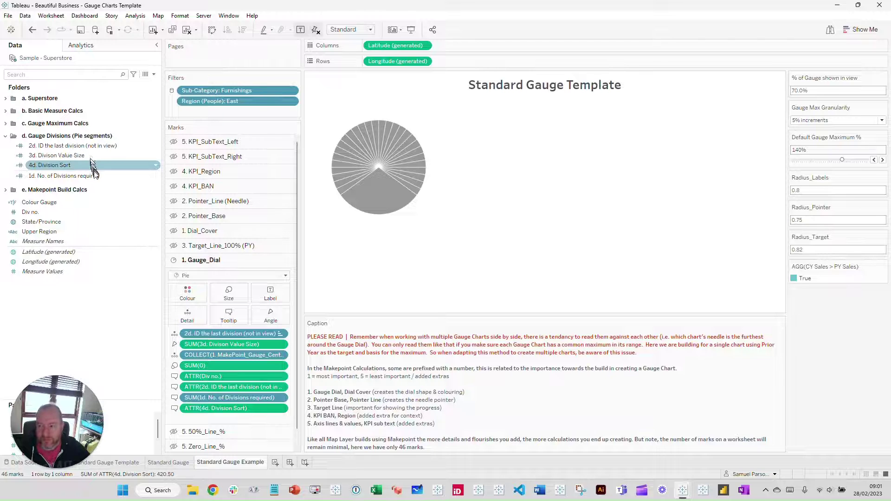
pyautogui.click(79, 145)
pyautogui.click(69, 177)
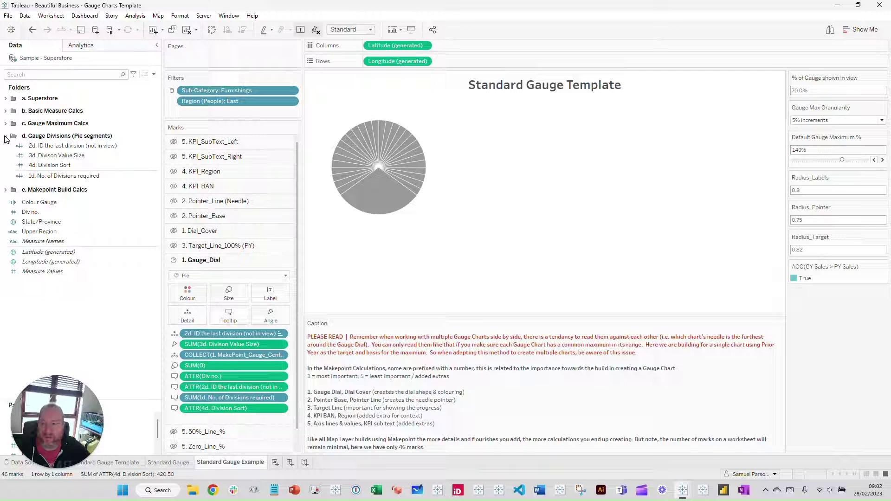
pyautogui.click(5, 137)
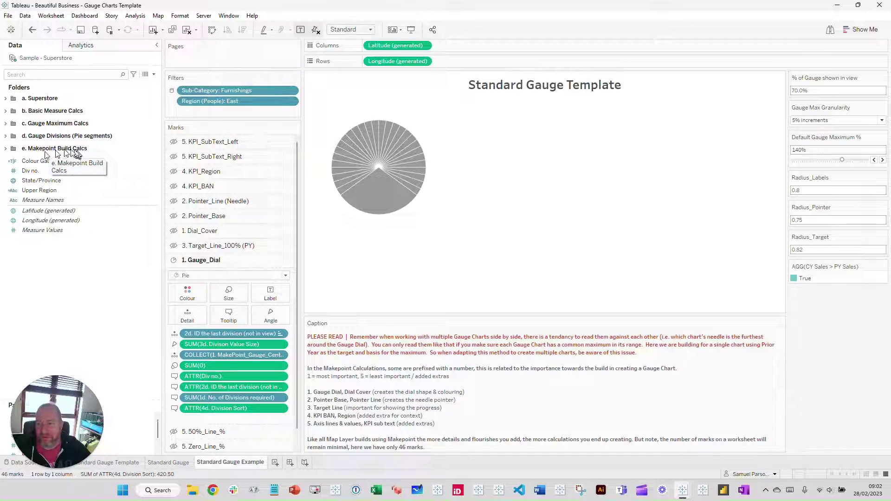
# Look through the numbered pointer, target, KPI and axis line calculations in the e. Makepoint Build Calcs folder and collapse it again.
pyautogui.click(6, 150)
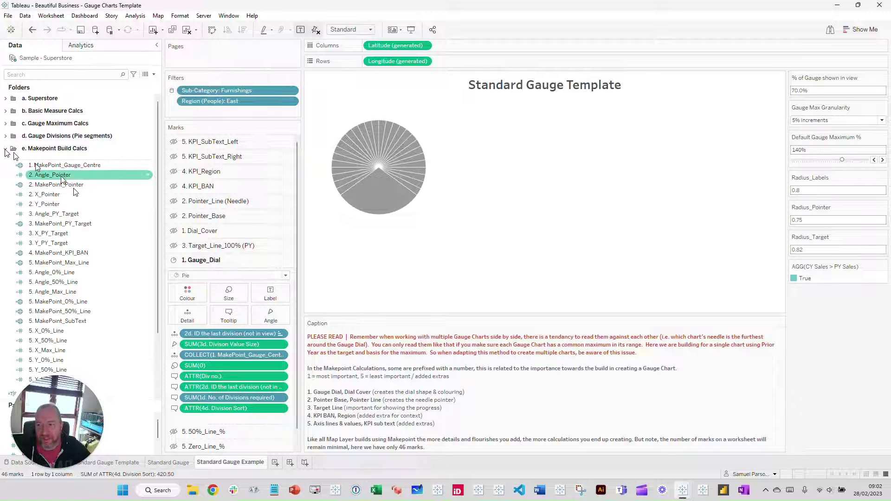
pyautogui.scroll(-2, 74, 192)
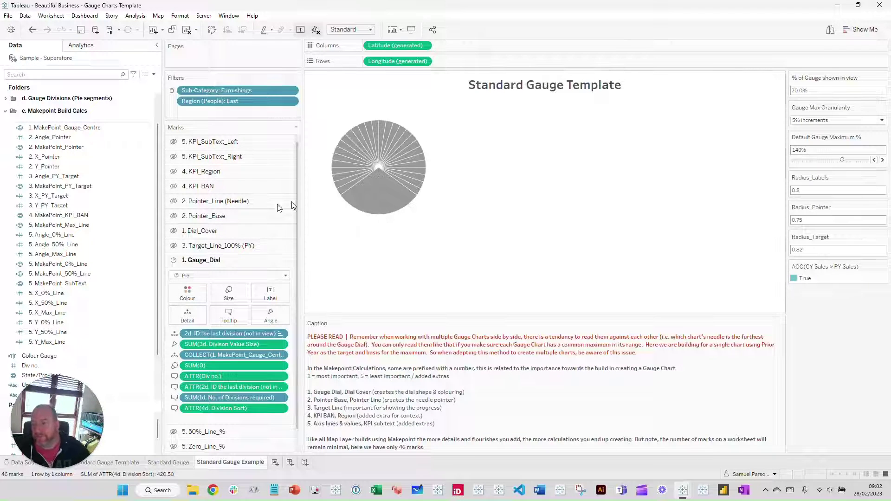
pyautogui.click(56, 147)
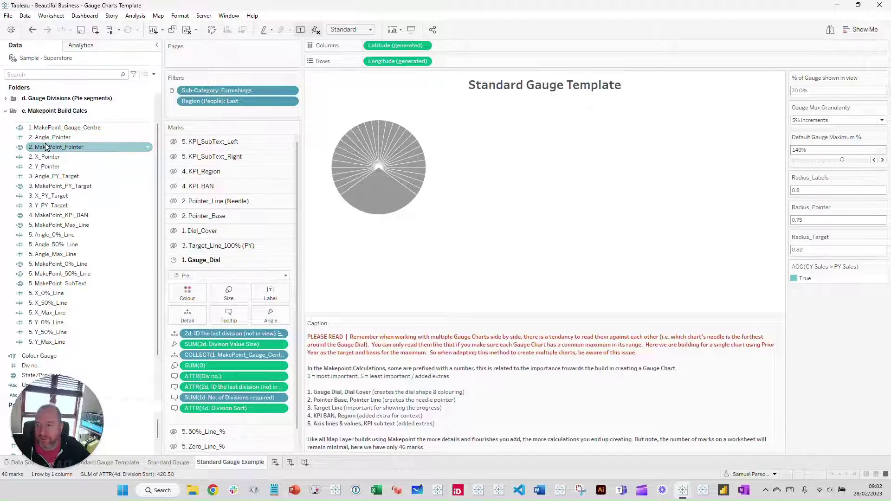
pyautogui.click(52, 186)
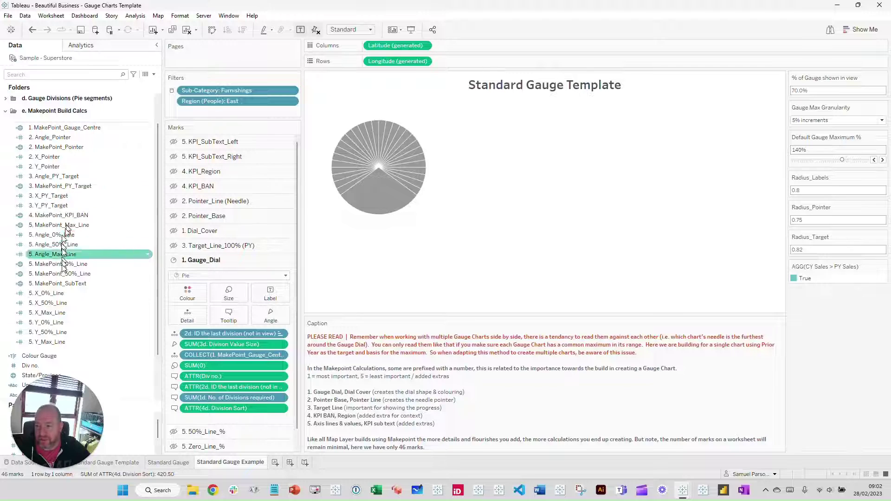
pyautogui.click(20, 177)
pyautogui.scroll(2, 20, 178)
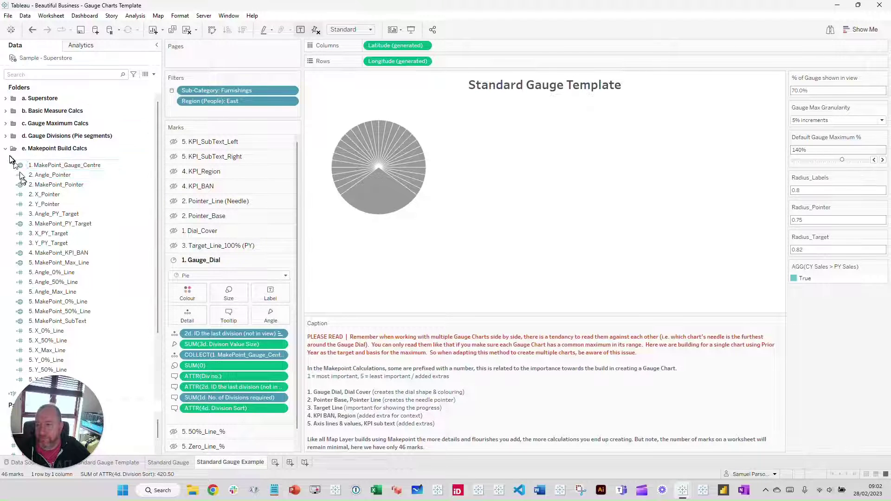
pyautogui.click(5, 149)
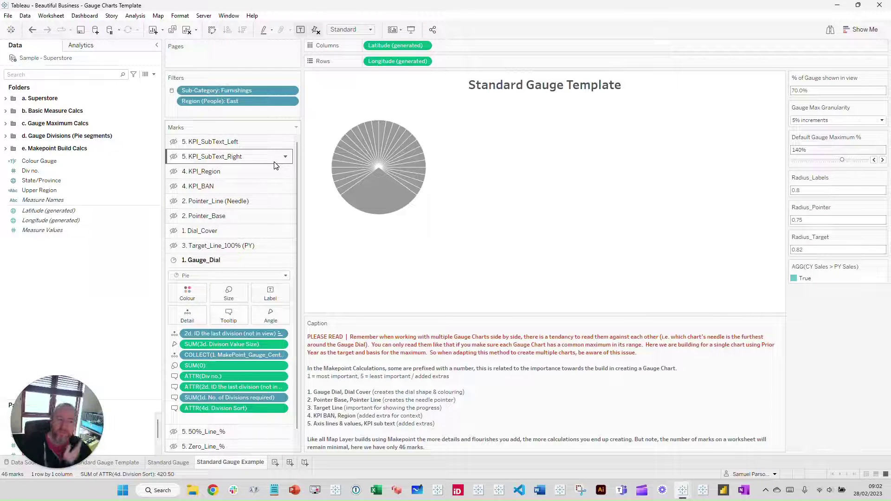
# Inspect the tooltip details of a narrow pie segment near the top of the gauge dial.
pyautogui.moveTo(362, 179)
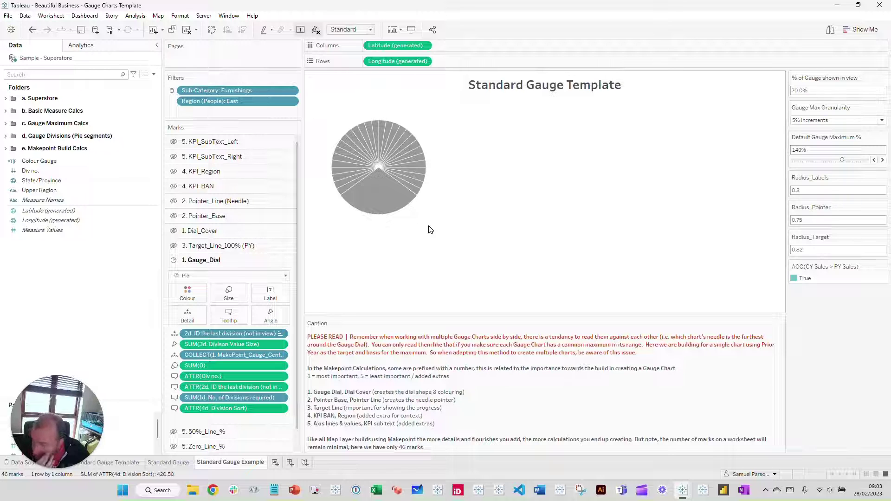
pyautogui.moveTo(392, 142)
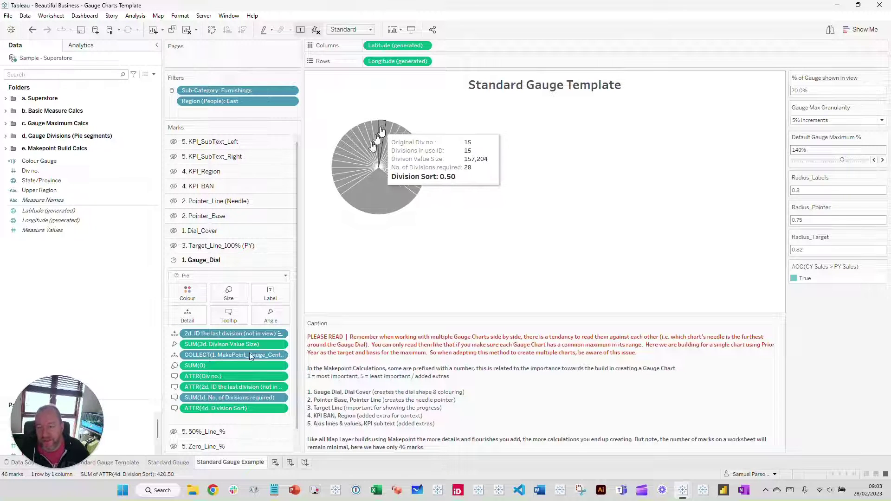
pyautogui.moveTo(26, 465)
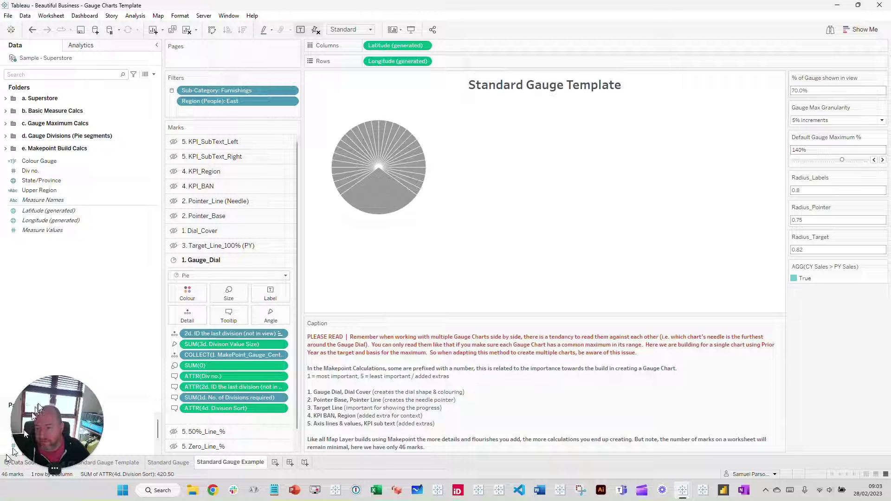
pyautogui.moveTo(49, 409)
pyautogui.mouseDown()
pyautogui.moveTo(68, 372)
pyautogui.moveTo(66, 347)
pyautogui.moveTo(70, 384)
pyautogui.moveTo(54, 398)
pyautogui.mouseUp()
# Open the data source and look through all Div no. rows of the 1-way Gauge Divisions table.
pyautogui.click(49, 464)
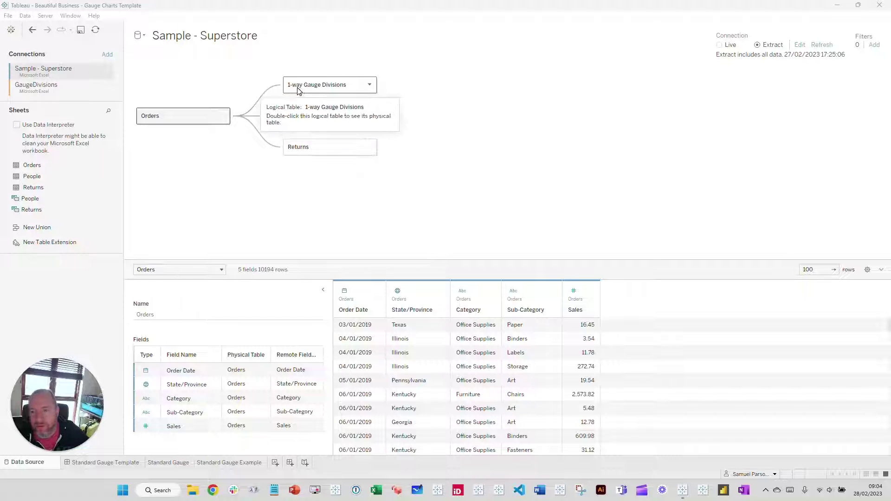
pyautogui.click(330, 87)
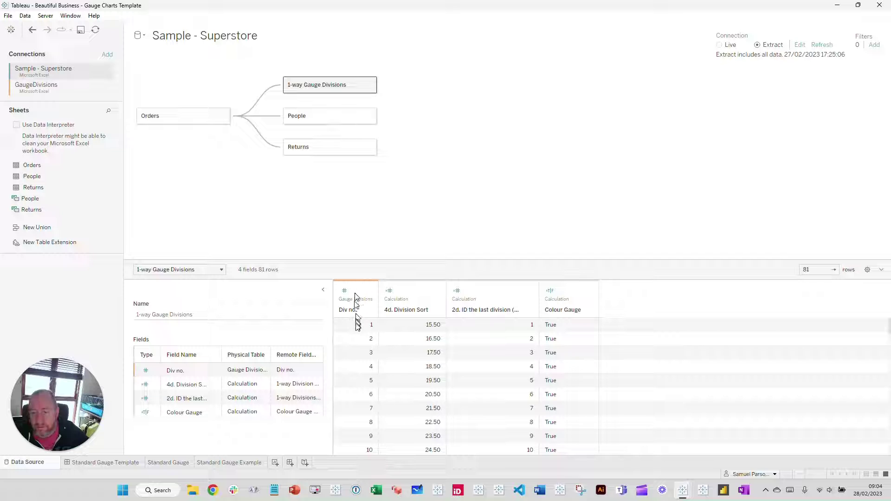
pyautogui.scroll(-15, 352, 344)
pyautogui.scroll(-8, 350, 418)
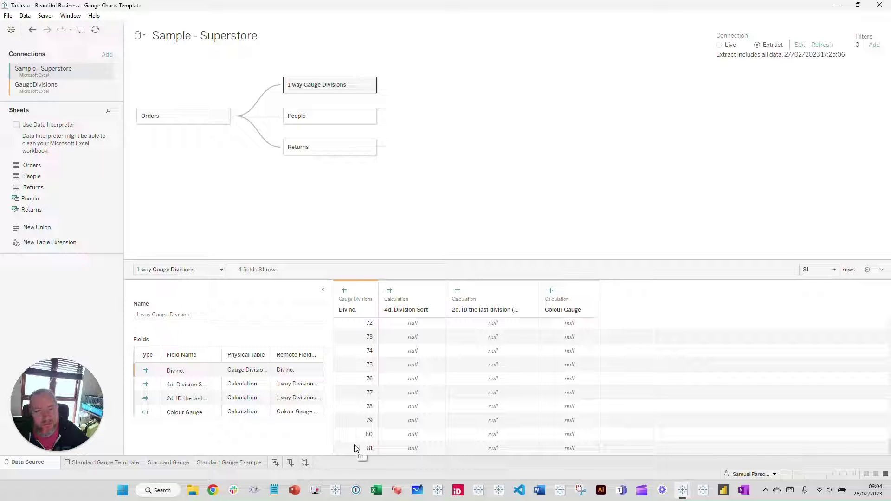
pyautogui.scroll(5, 356, 441)
pyautogui.scroll(15, 351, 362)
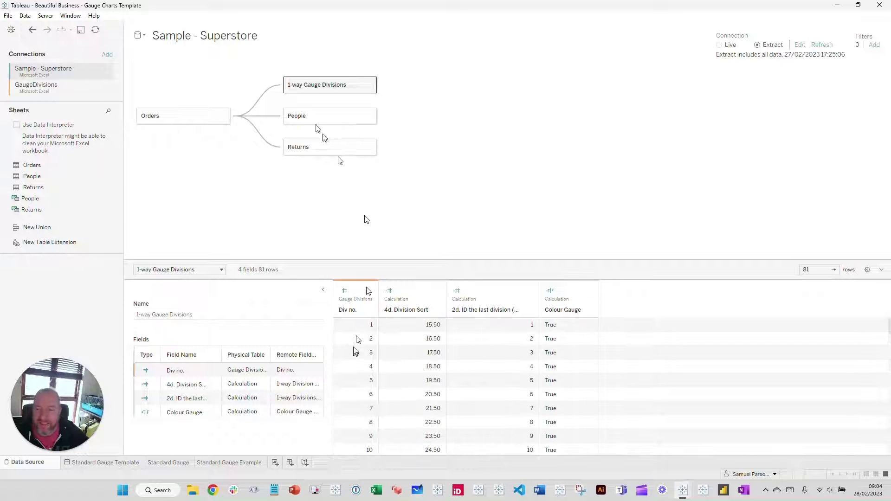
# Examine the relationship between Orders and 1-way Gauge Divisions, including the Orders field choices, and review the first division rows.
pyautogui.click(267, 95)
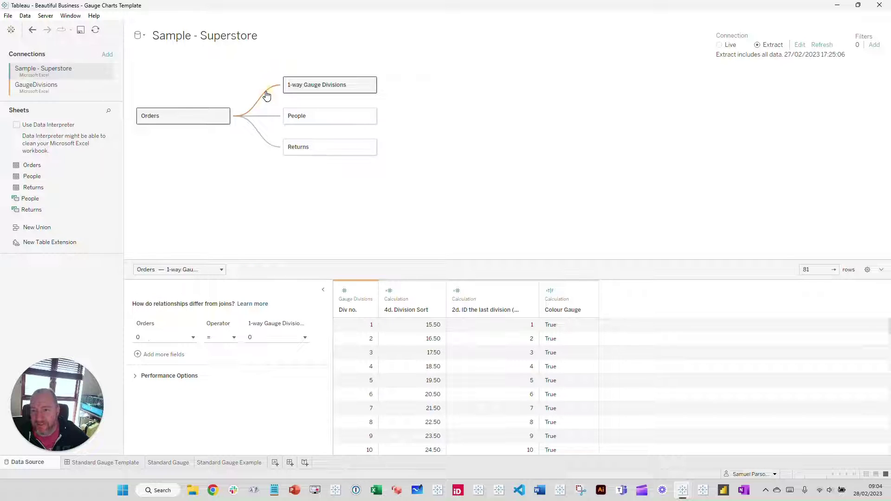
pyautogui.click(188, 337)
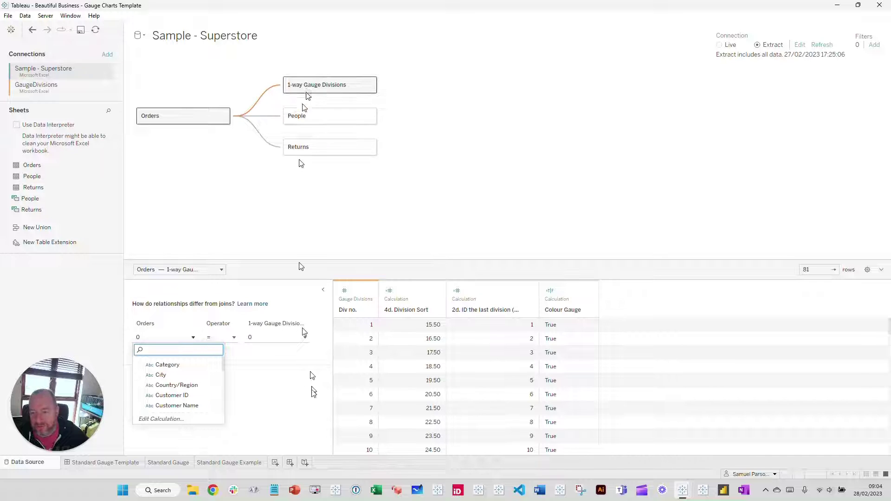
pyautogui.click(286, 399)
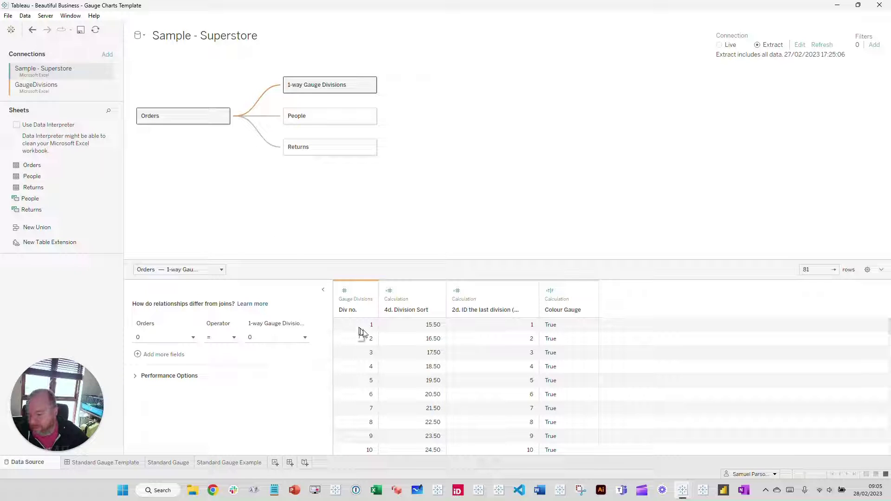
pyautogui.scroll(-3, 362, 436)
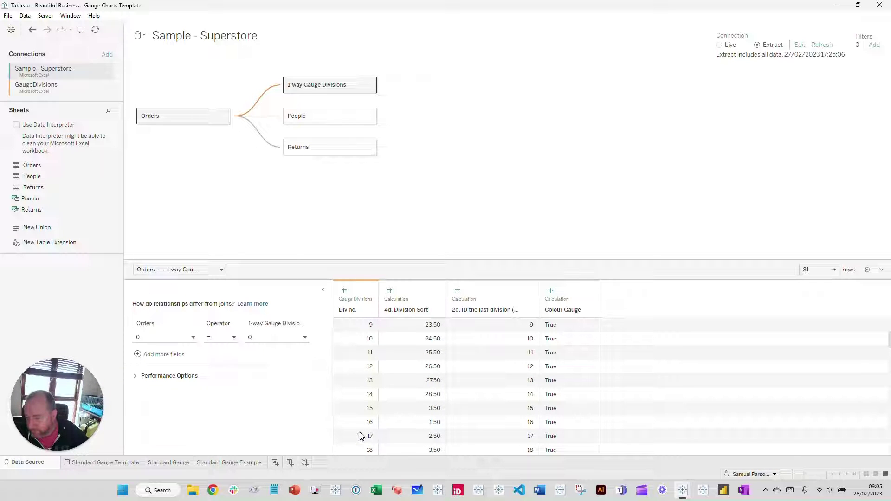
pyautogui.scroll(-1, 358, 372)
pyautogui.scroll(4, 359, 385)
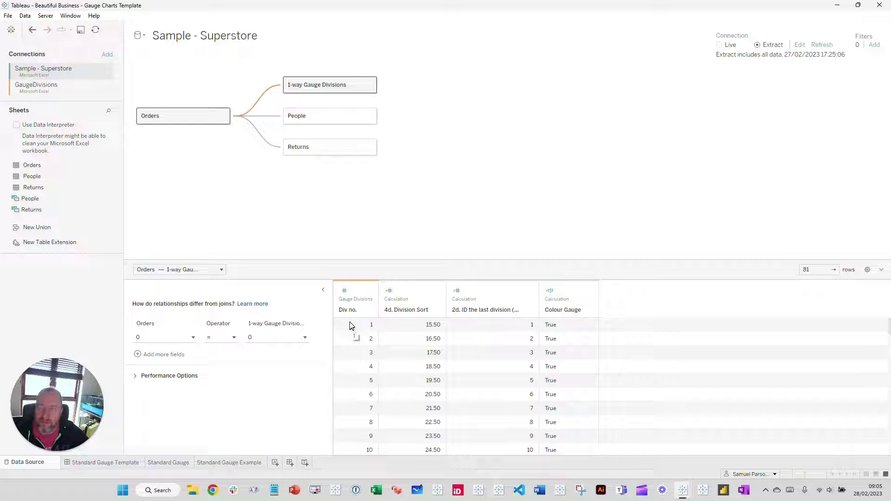
# Return to Standard Gauge Example and inspect the dial's large lower segment and its neighbours, comparing them with the finished Standard Gauge.
pyautogui.click(226, 462)
pyautogui.moveTo(349, 190)
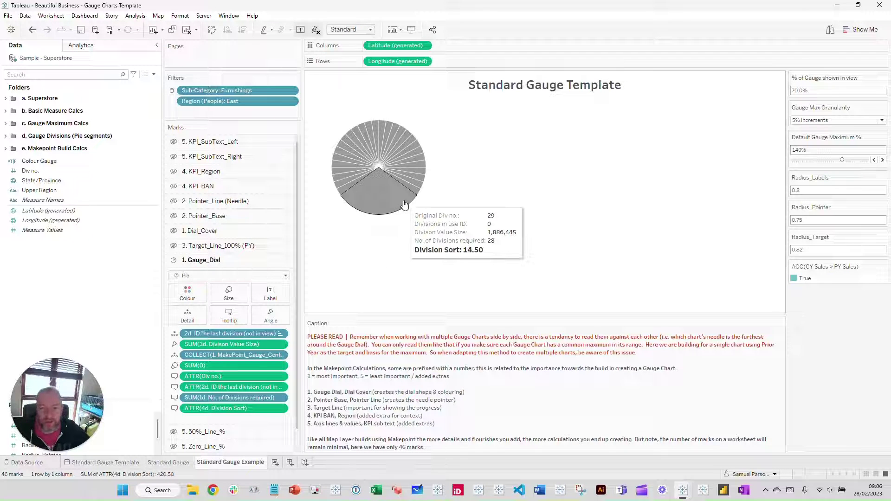
pyautogui.click(169, 463)
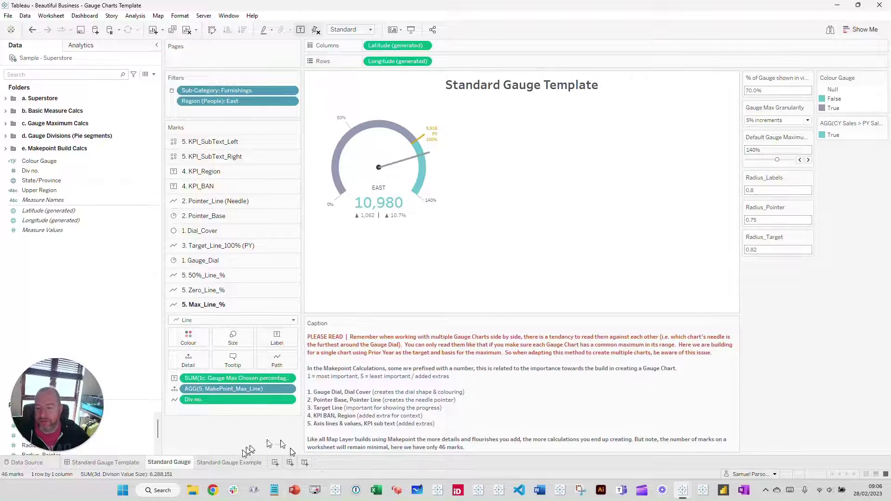
pyautogui.click(231, 462)
pyautogui.moveTo(386, 199)
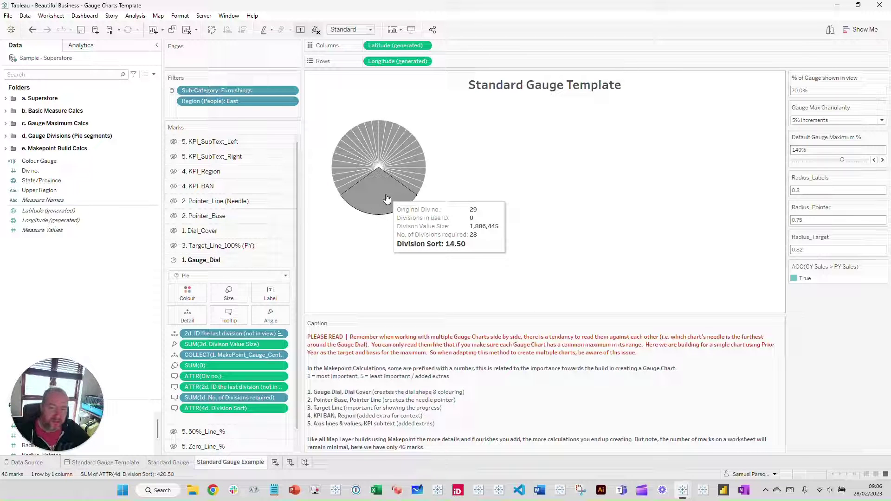
pyautogui.moveTo(412, 188)
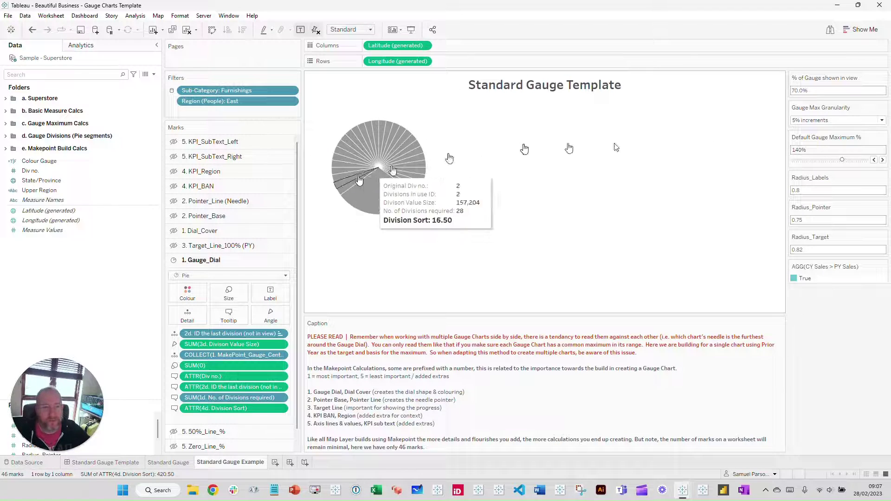
# Set Default Gauge Maximum % to 200%, check the dial on the Standard Gauge worksheet, and return to Standard Gauge Example.
pyautogui.moveTo(843, 161); pyautogui.dragTo(868, 164)
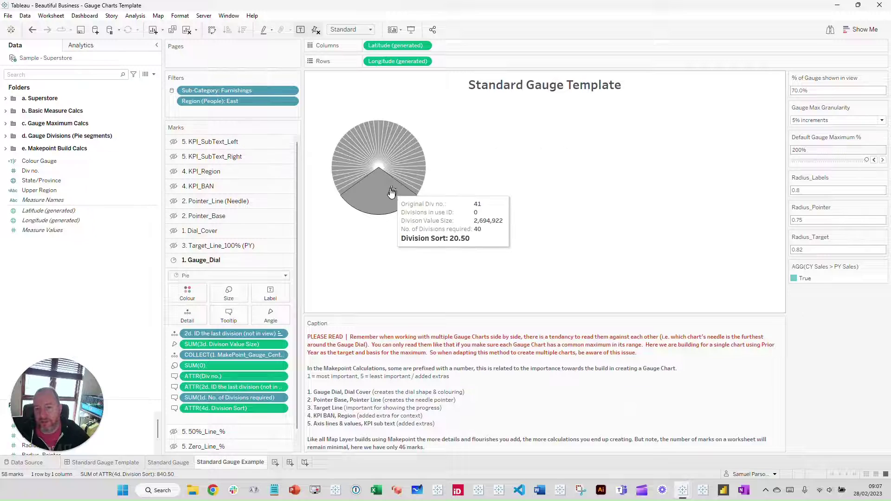
pyautogui.click(167, 463)
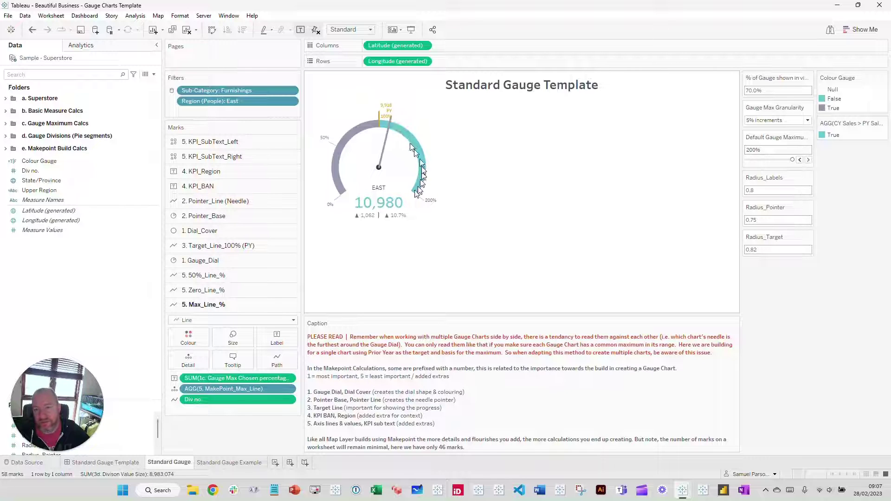
pyautogui.click(234, 462)
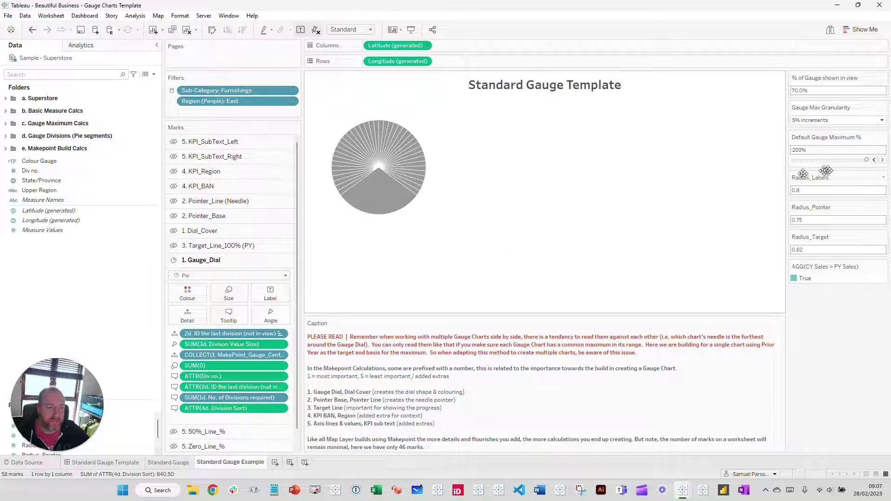
# Try 2.5% increments for the Gauge Max Granularity parameter and switch it to 10% increments.
pyautogui.click(855, 120)
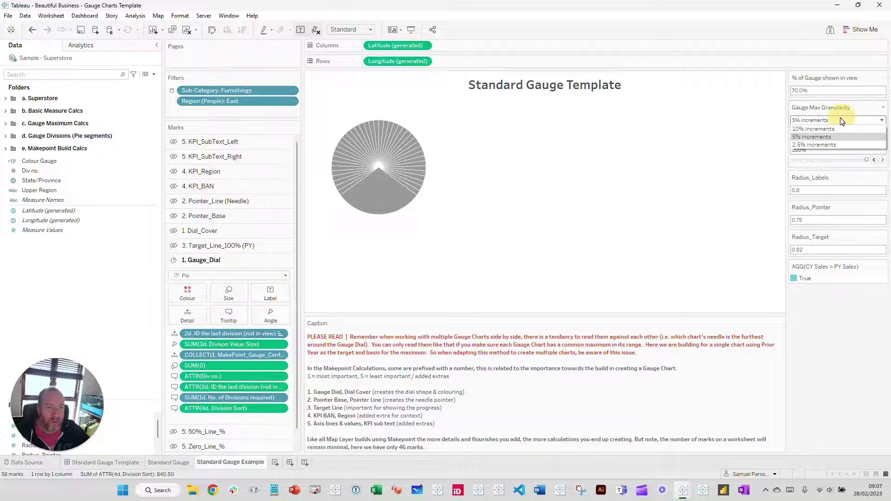
pyautogui.click(809, 145)
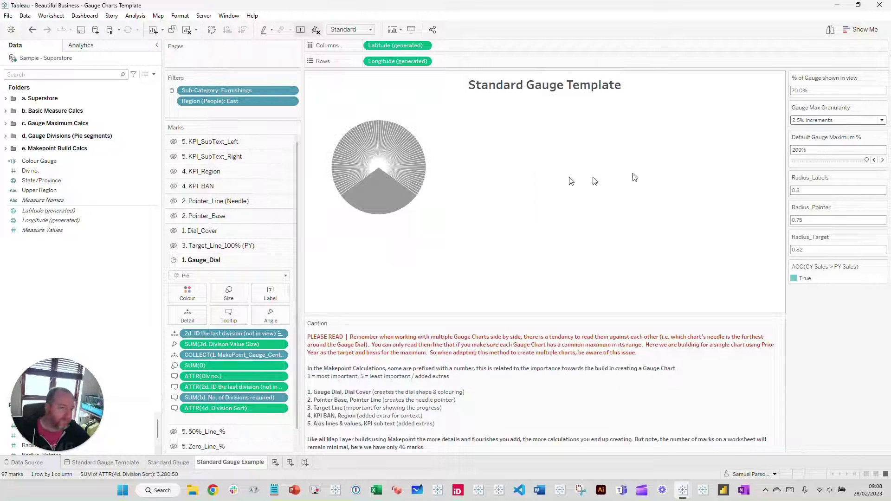
pyautogui.click(813, 118)
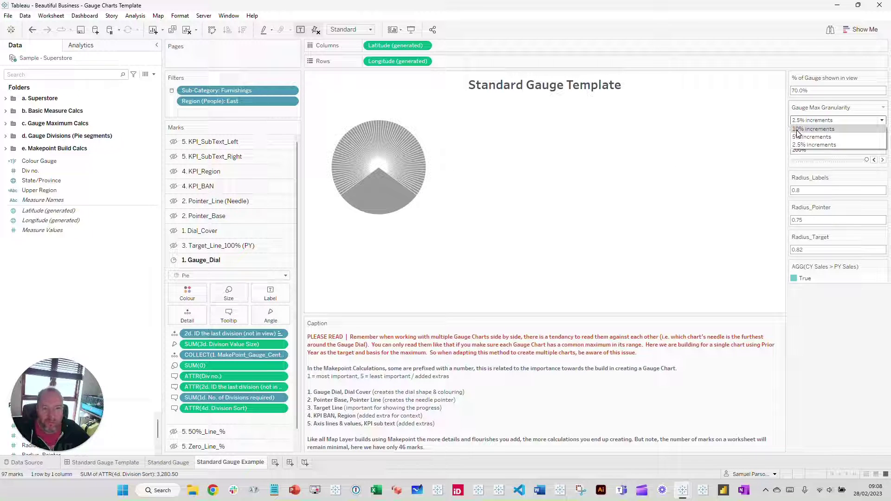
pyautogui.click(798, 130)
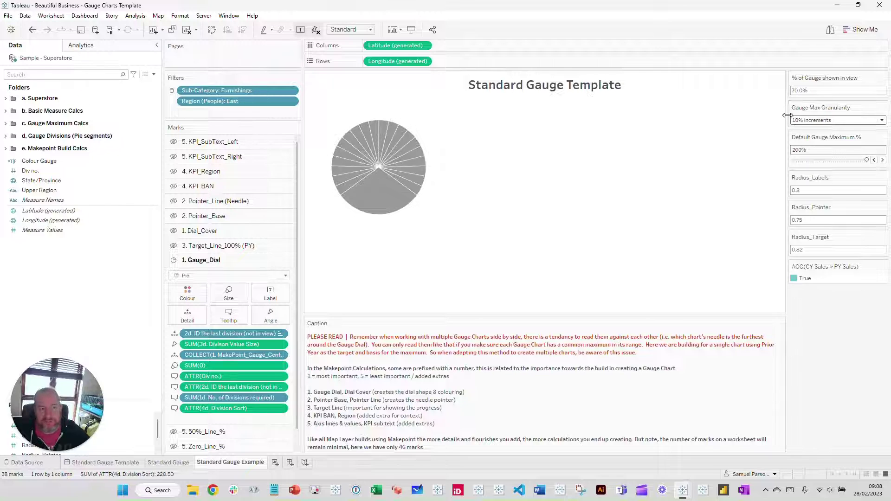
# Set Default Gauge Maximum % to 100%, check the needle on the Standard Gauge worksheet, and return to Standard Gauge Example.
pyautogui.moveTo(832, 160); pyautogui.dragTo(826, 159)
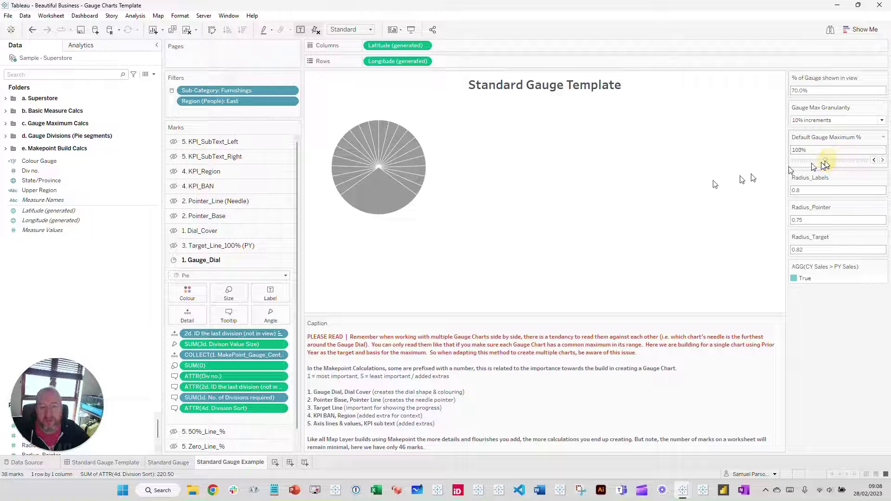
pyautogui.click(166, 463)
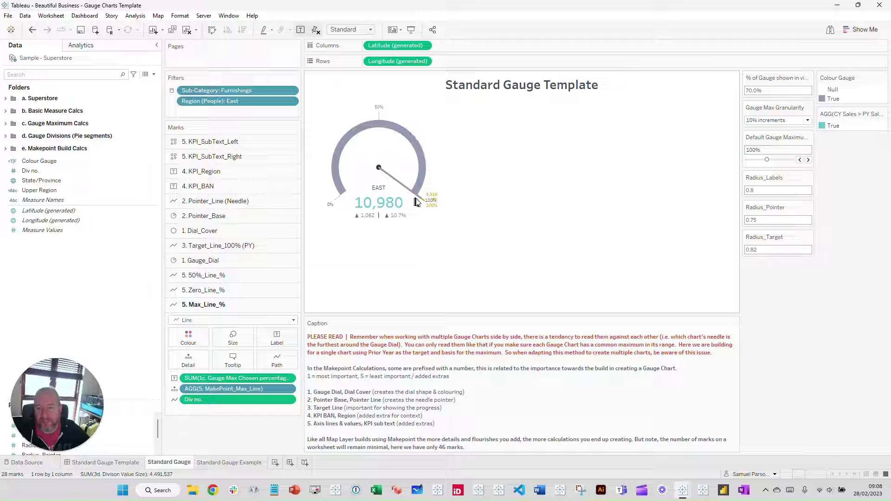
pyautogui.click(213, 463)
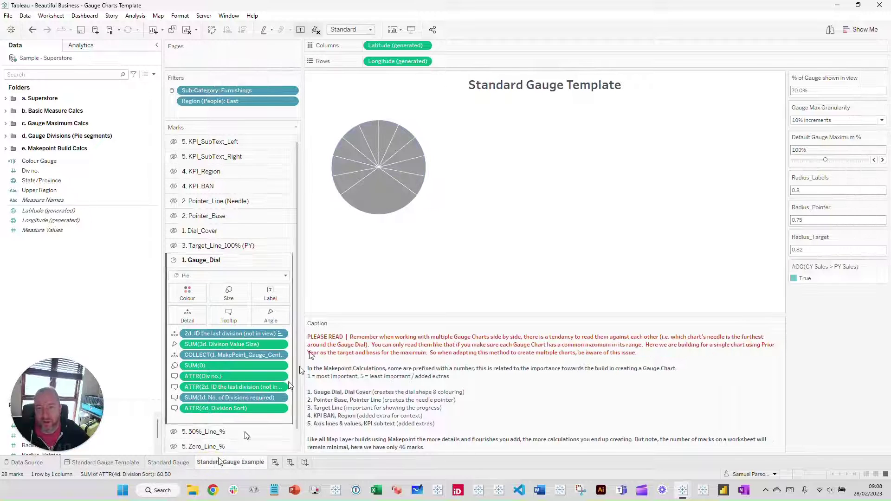
# Inspect the dial's large lower segment and its neighbour, compare them with the Standard Gauge worksheet, and return to Standard Gauge Example.
pyautogui.moveTo(358, 182)
pyautogui.moveTo(382, 196)
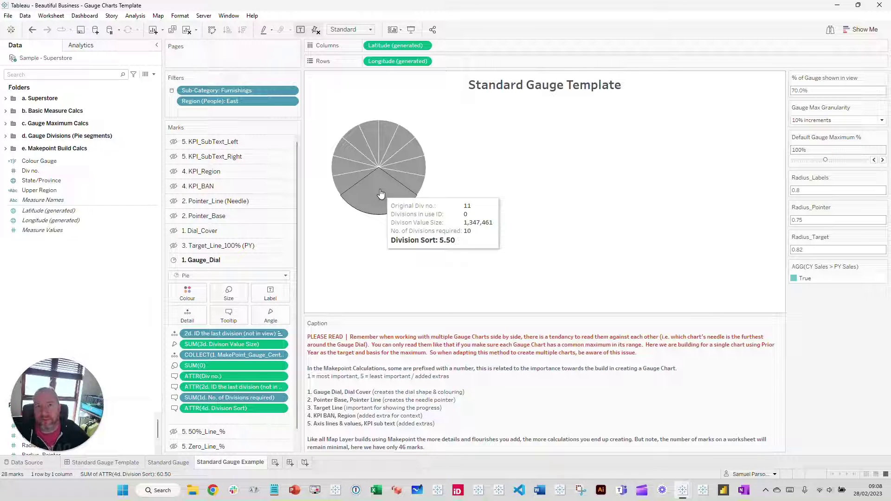
pyautogui.moveTo(403, 174)
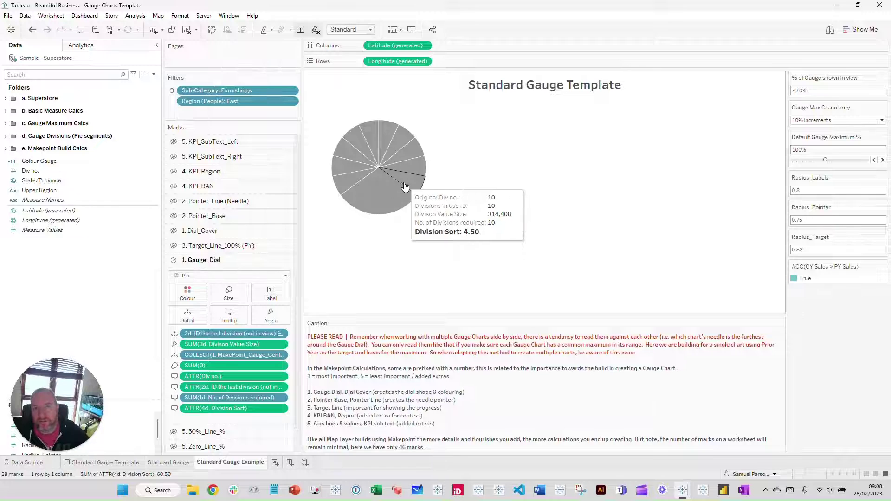
pyautogui.click(182, 463)
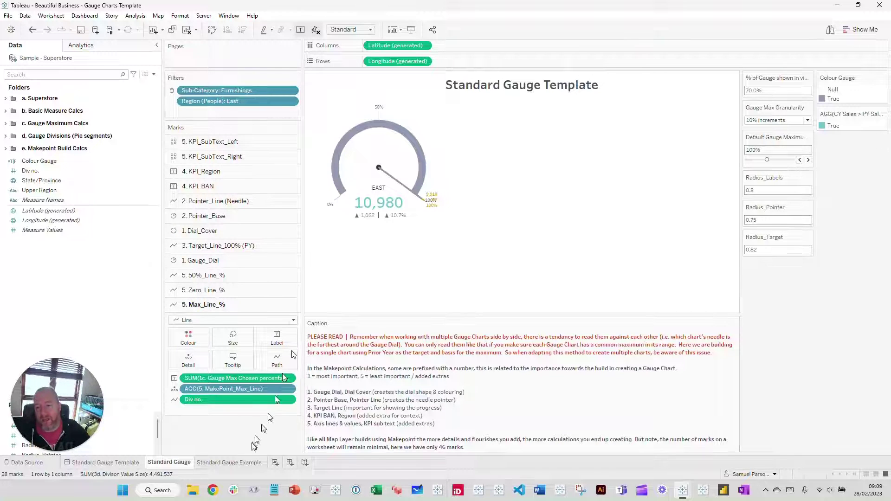
pyautogui.moveTo(246, 461)
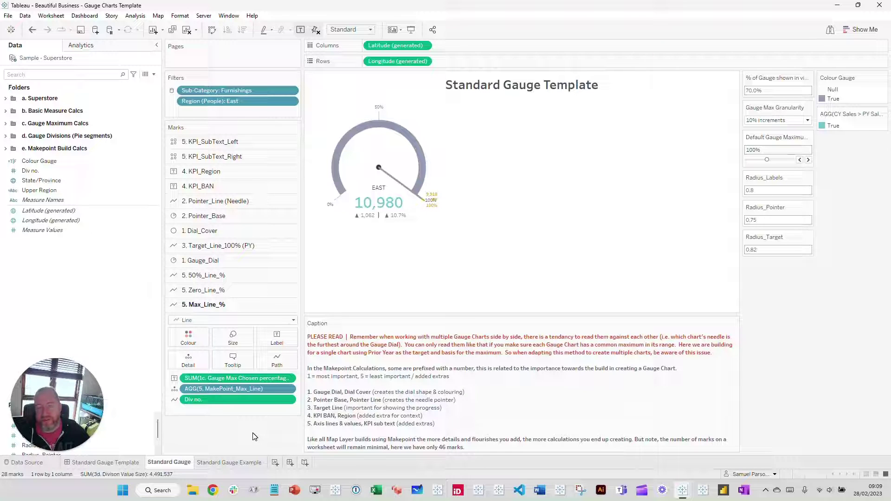
pyautogui.click(224, 464)
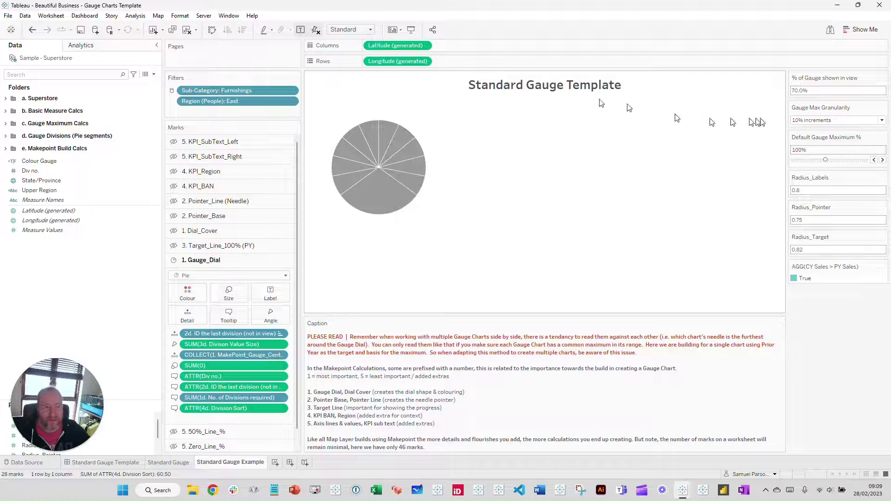
# Set Gauge Max Granularity to 5% increments and Default Gauge Maximum % to 140%, and inspect the dial's outermost visible segments.
pyautogui.click(799, 120)
pyautogui.click(805, 141)
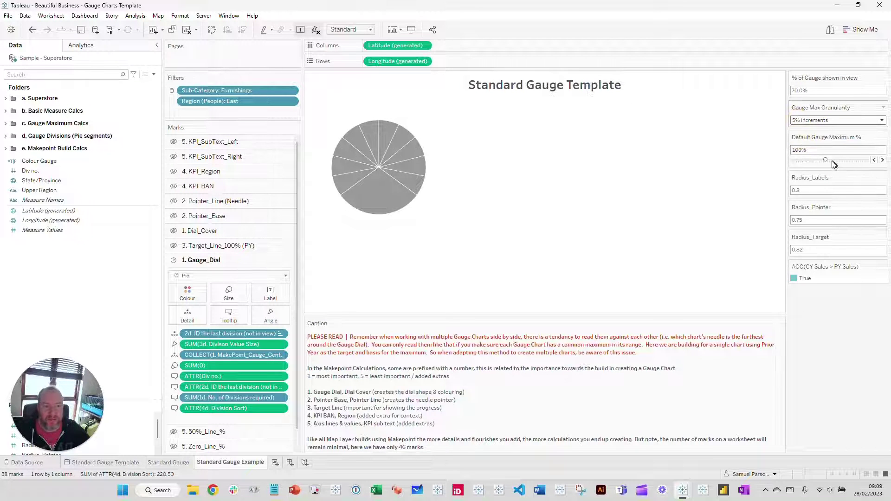
pyautogui.moveTo(825, 159); pyautogui.dragTo(842, 160)
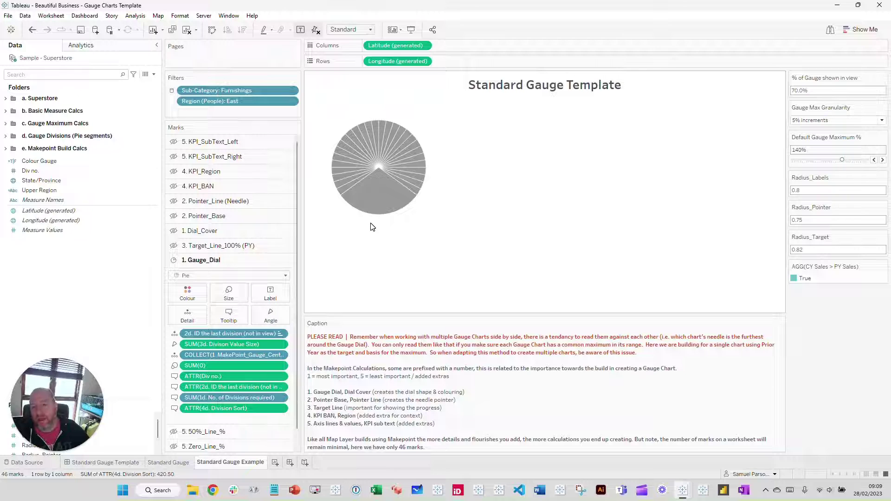
pyautogui.moveTo(352, 190)
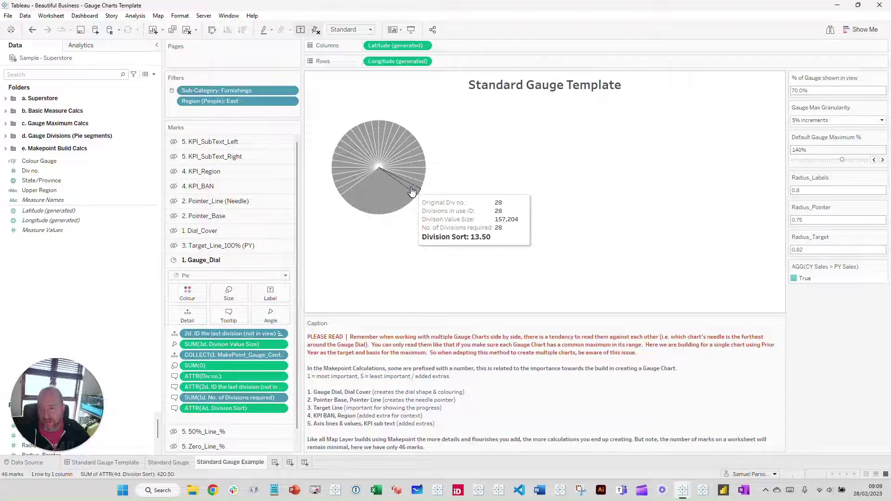
# Expand the c. Gauge Maximum Calcs folder and go through its chosen percentage range, Full Gauge Value and Full Gauge Value in view calculations.
pyautogui.click(6, 124)
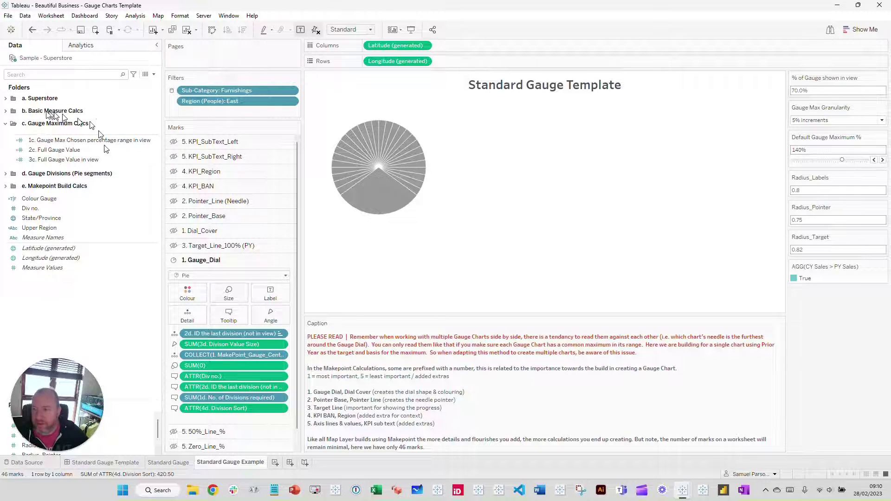
pyautogui.click(79, 150)
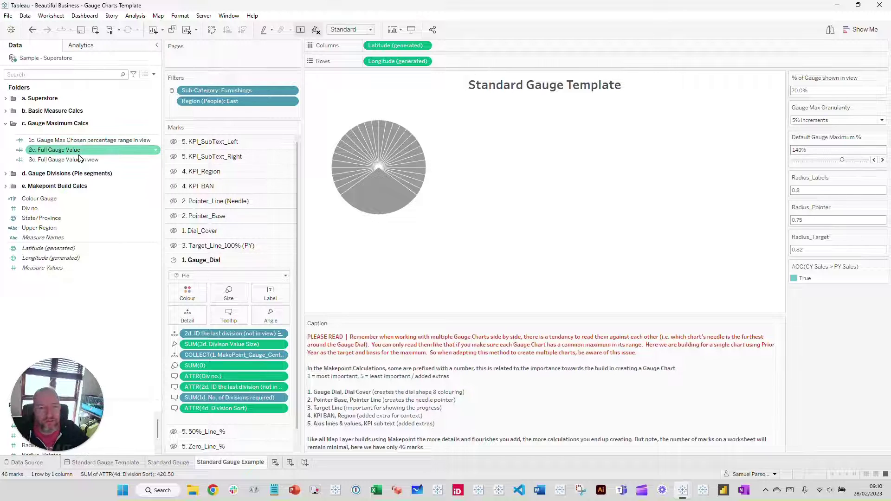
pyautogui.click(77, 140)
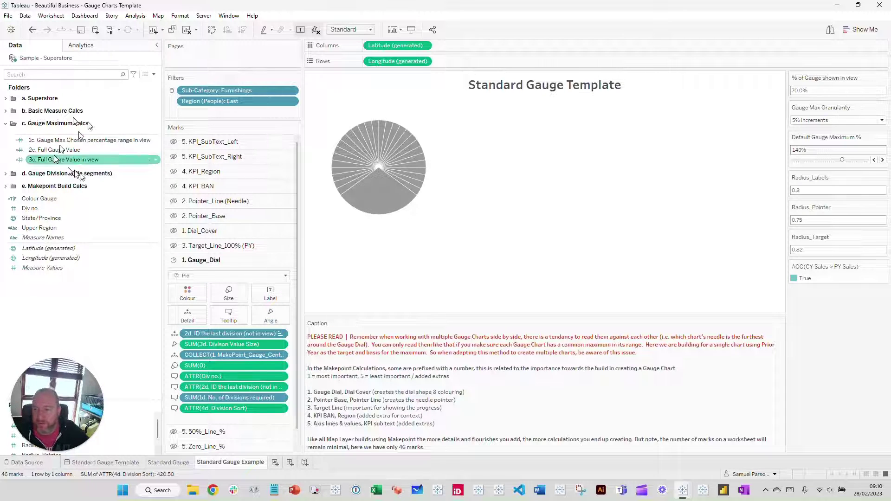
pyautogui.click(88, 160)
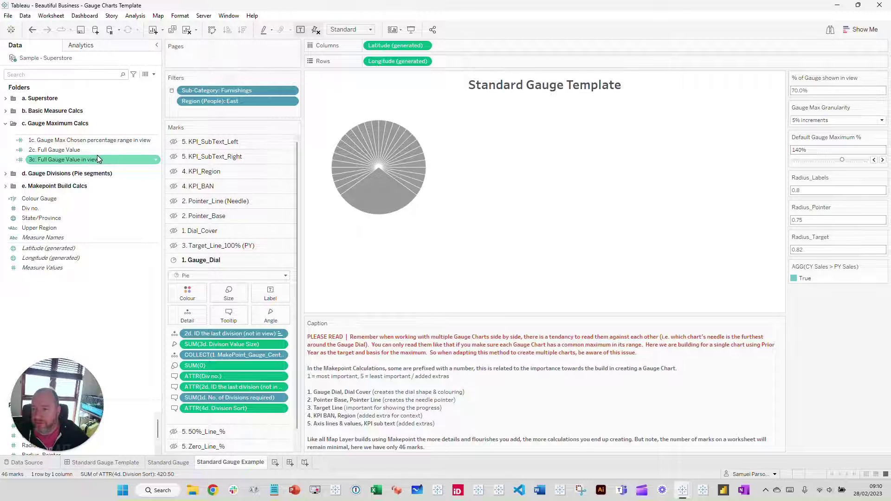
pyautogui.click(115, 150)
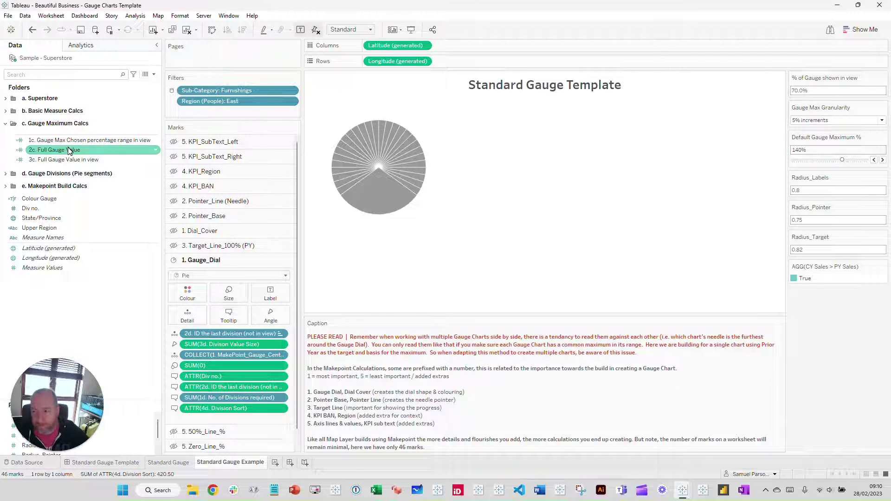
pyautogui.click(35, 140)
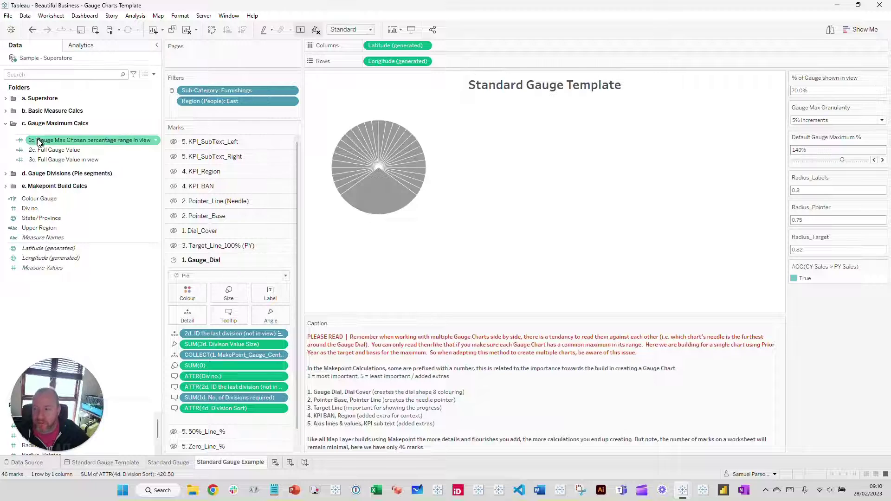
pyautogui.click(40, 160)
pyautogui.click(51, 140)
pyautogui.click(55, 159)
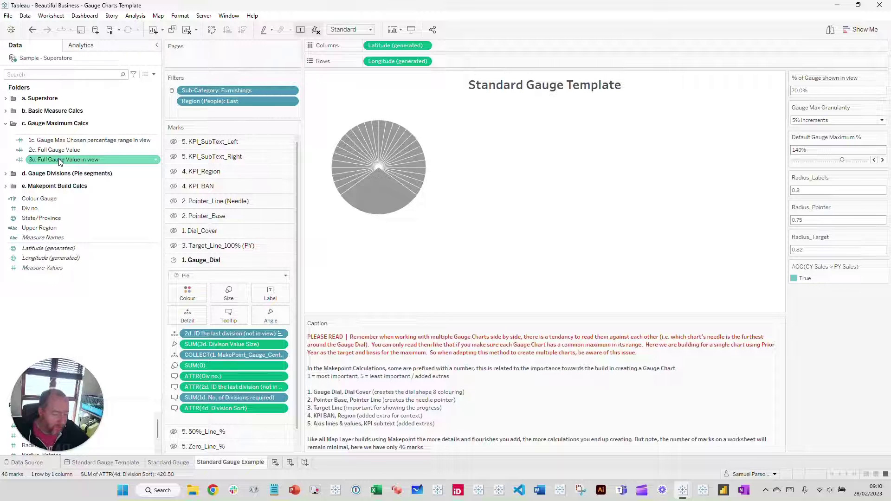
pyautogui.click(58, 150)
pyautogui.click(51, 141)
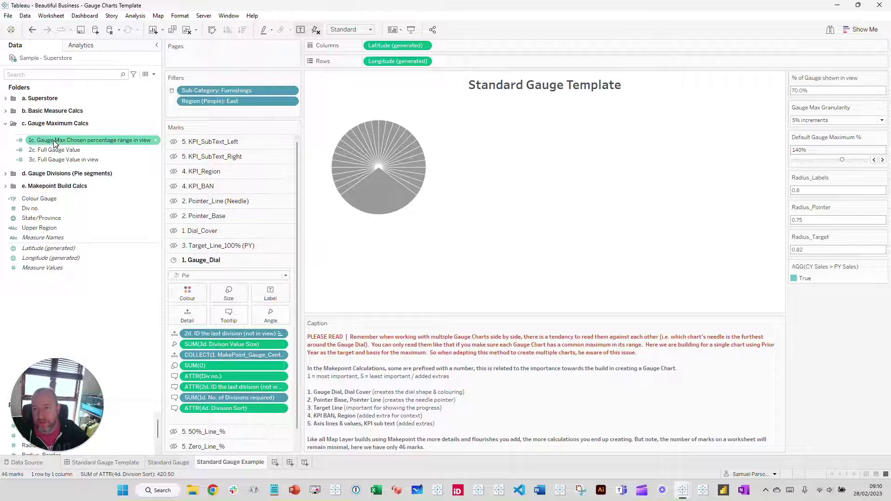
# Review the 1c. Gauge Max Chosen percentage range in view formula against the dial, close it, and check the Standard Gauge worksheet before returning.
pyautogui.rightClick(89, 139)
pyautogui.click(108, 194)
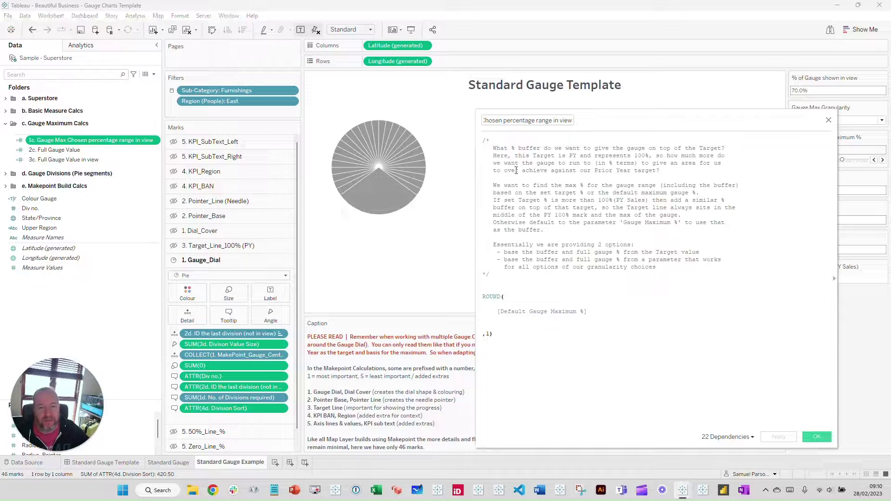
pyautogui.moveTo(605, 112); pyautogui.dragTo(328, 104)
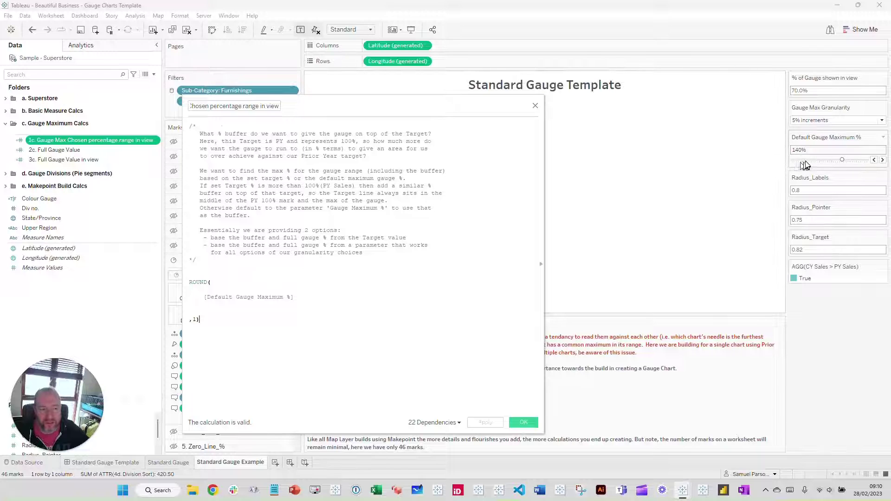
pyautogui.moveTo(316, 107); pyautogui.dragTo(592, 172)
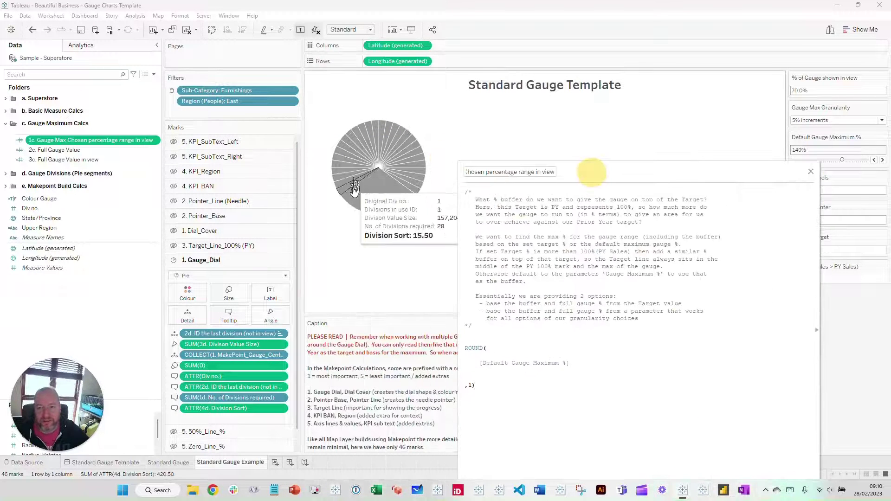
pyautogui.moveTo(349, 192)
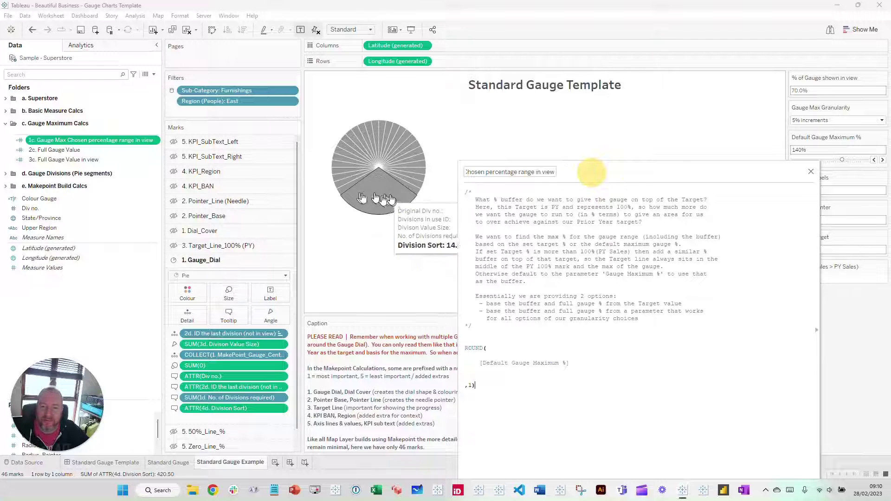
pyautogui.click(812, 175)
pyautogui.click(181, 462)
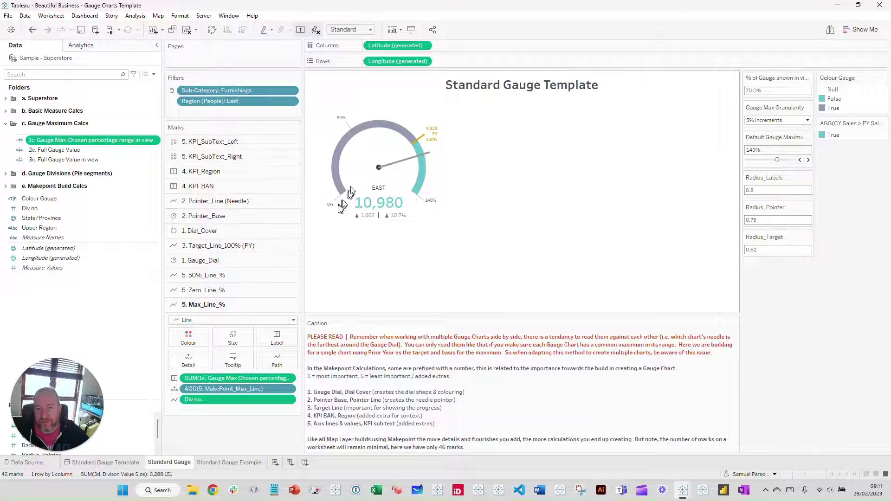
pyautogui.click(232, 463)
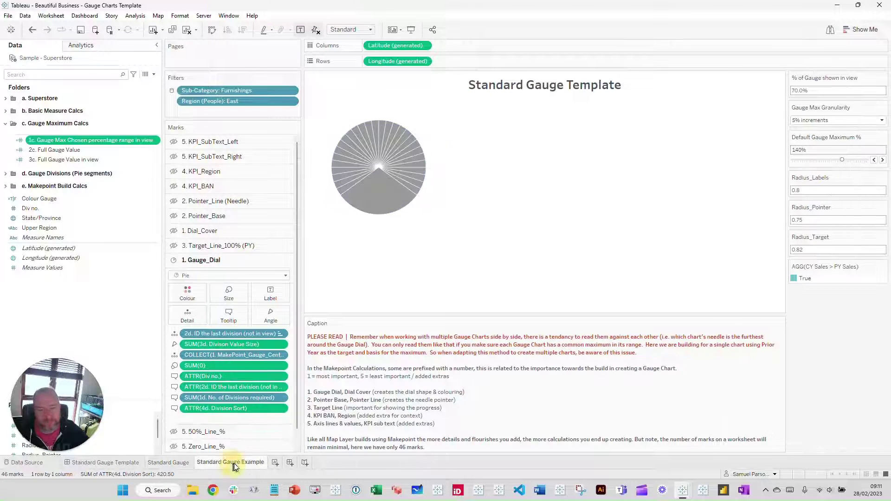
# Reopen the 1c. Gauge Max Chosen percentage range in view calculation, study its comments and rounded Default Gauge Maximum % expression, and close it.
pyautogui.rightClick(113, 141)
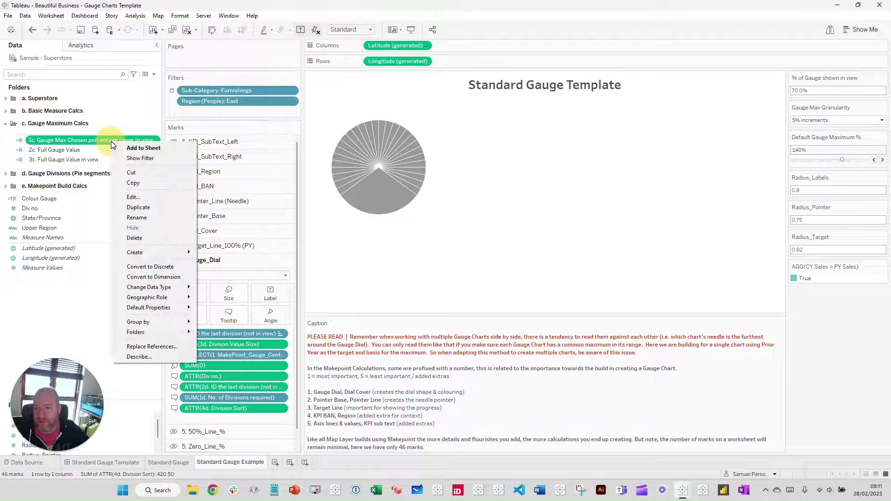
pyautogui.click(133, 197)
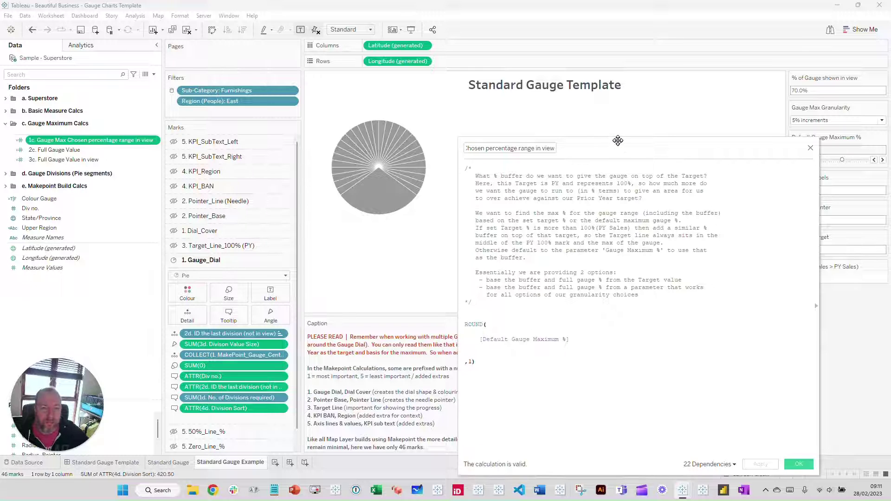
pyautogui.moveTo(618, 139); pyautogui.dragTo(593, 162)
pyautogui.moveTo(487, 185); pyautogui.dragTo(562, 302)
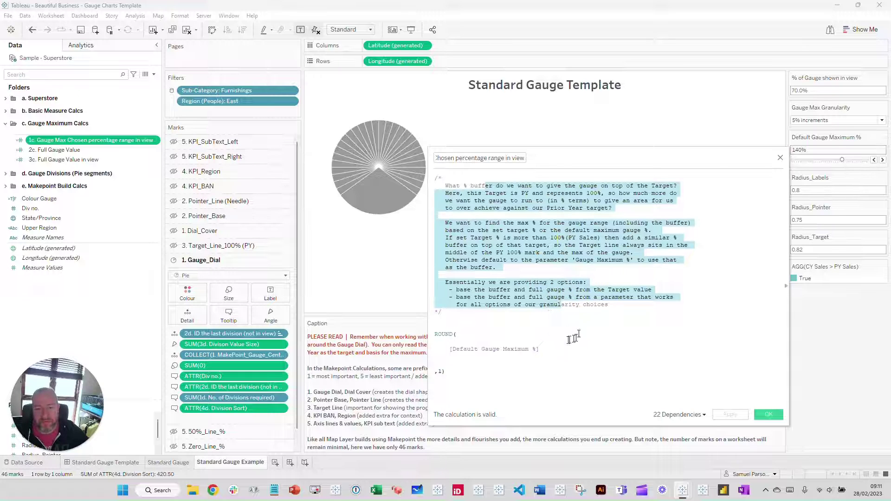
pyautogui.moveTo(458, 334); pyautogui.dragTo(568, 353)
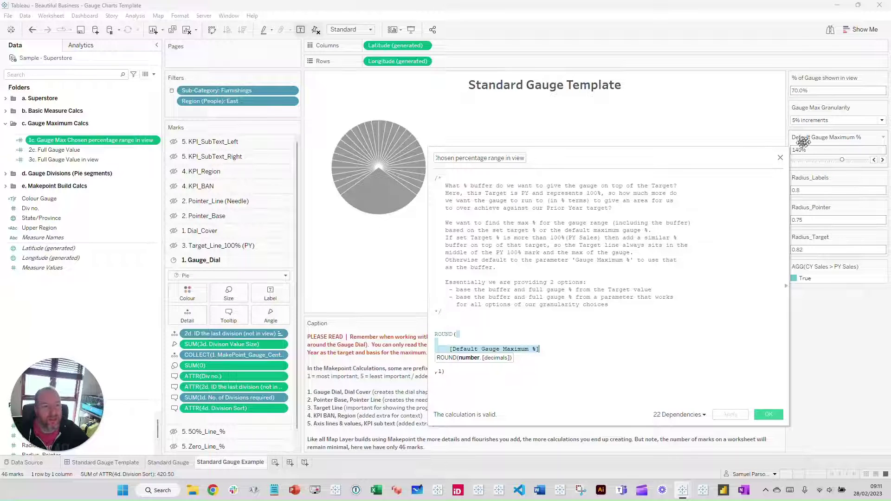
pyautogui.click(781, 159)
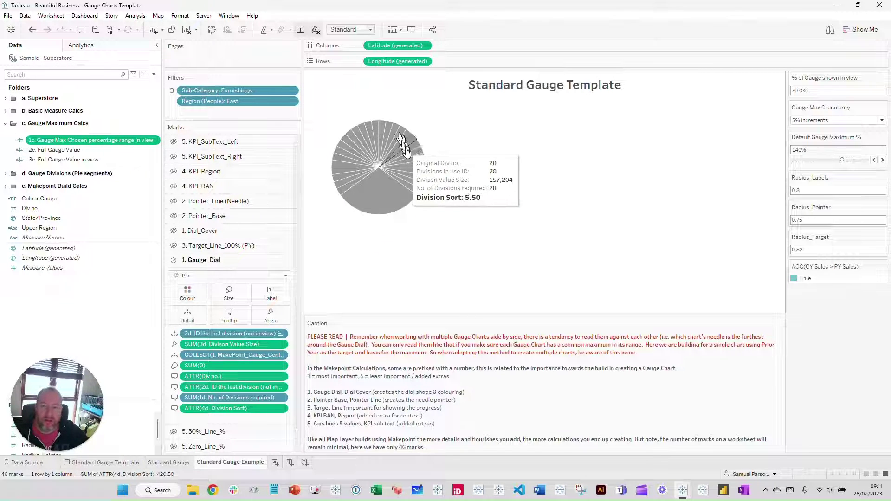
# Open the 2c. Full Gauge Value calculation and examine the PY Sales Fixed term in its formula.
pyautogui.keyDown('ctrl'); pyautogui.click(53, 150); pyautogui.keyUp('ctrl')
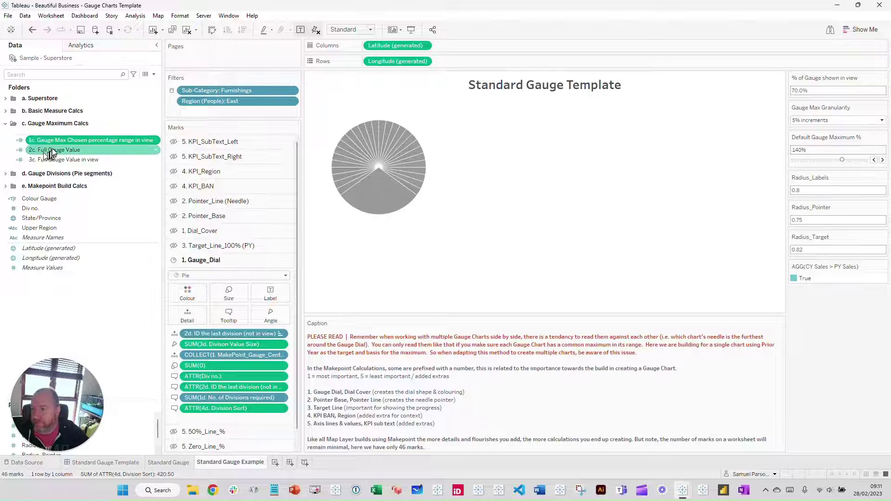
pyautogui.rightClick(54, 153)
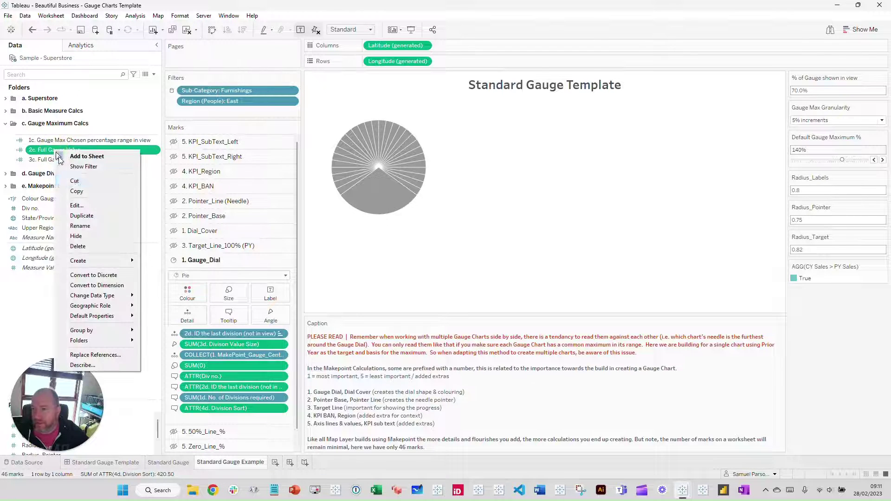
pyautogui.click(76, 201)
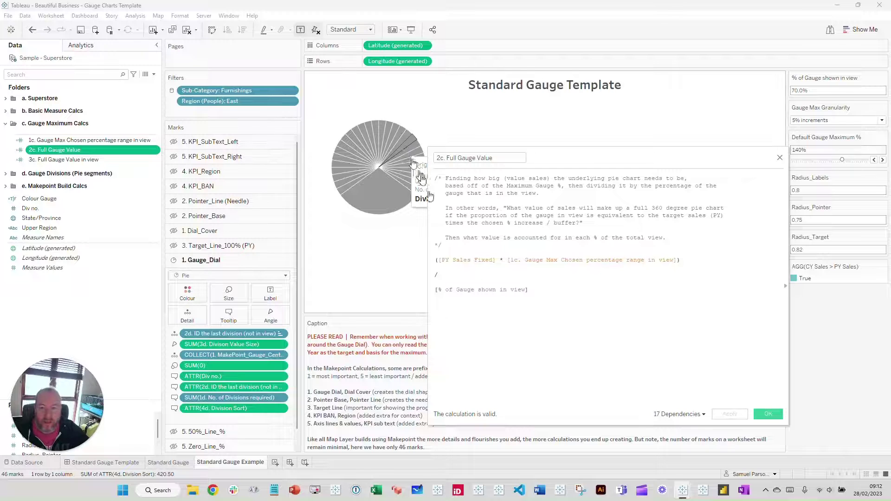
pyautogui.doubleClick(442, 260)
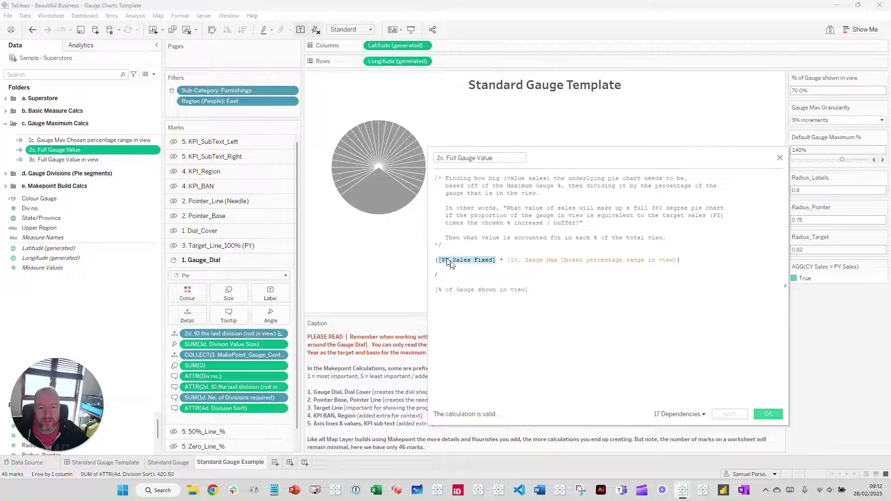
pyautogui.click(481, 261)
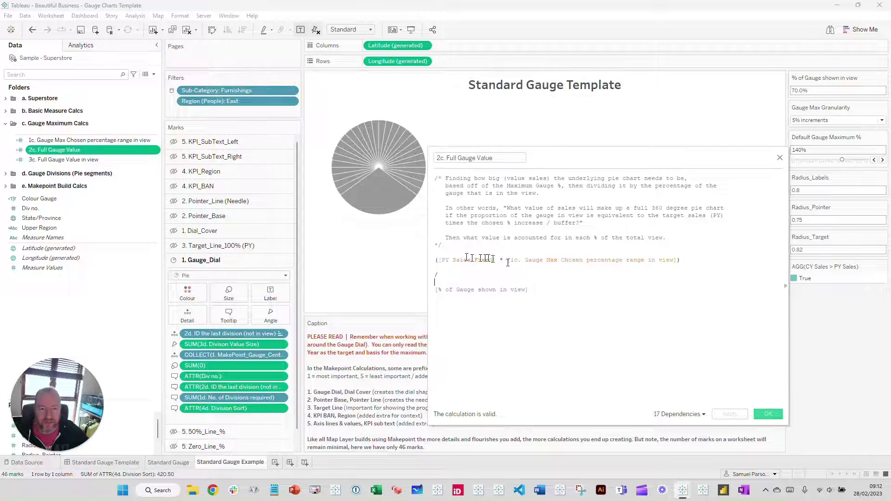
# Look up the PY Sales Fixed definition in the calculation editor's reference, hide the reference, and place the editor clear of the dial.
pyautogui.click(478, 259)
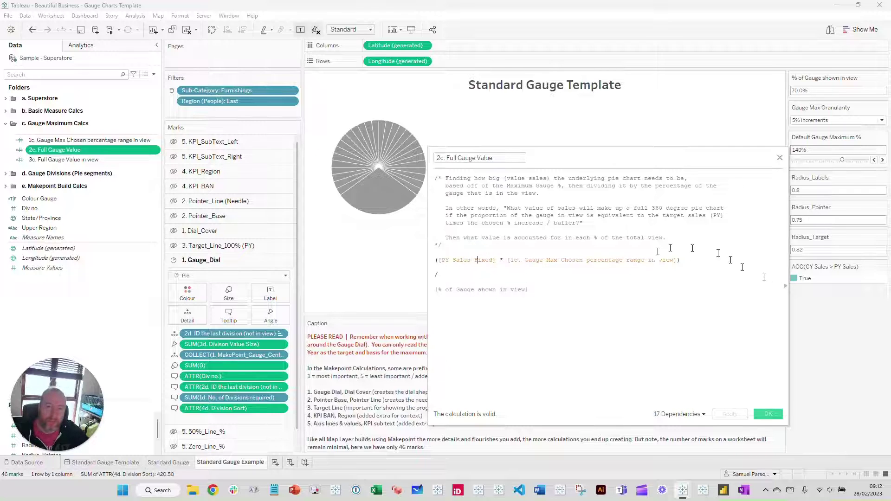
pyautogui.click(786, 285)
pyautogui.moveTo(735, 168); pyautogui.dragTo(486, 163)
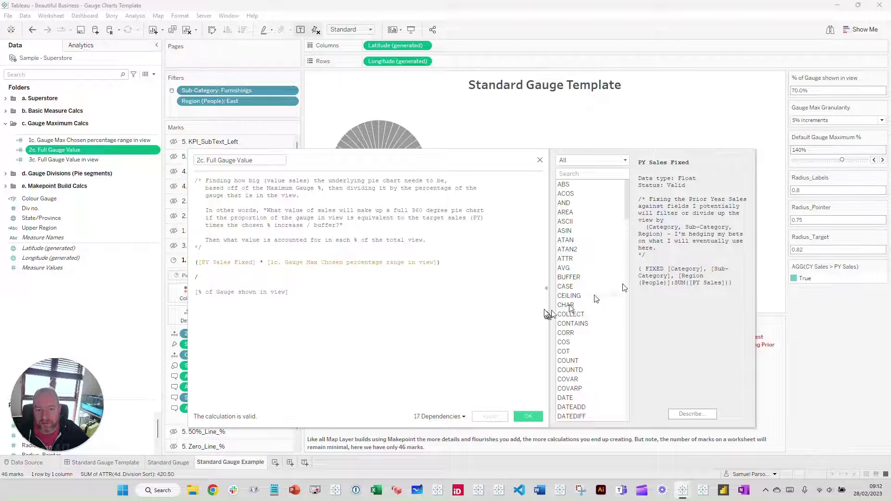
pyautogui.click(547, 290)
pyautogui.moveTo(390, 160); pyautogui.dragTo(633, 139)
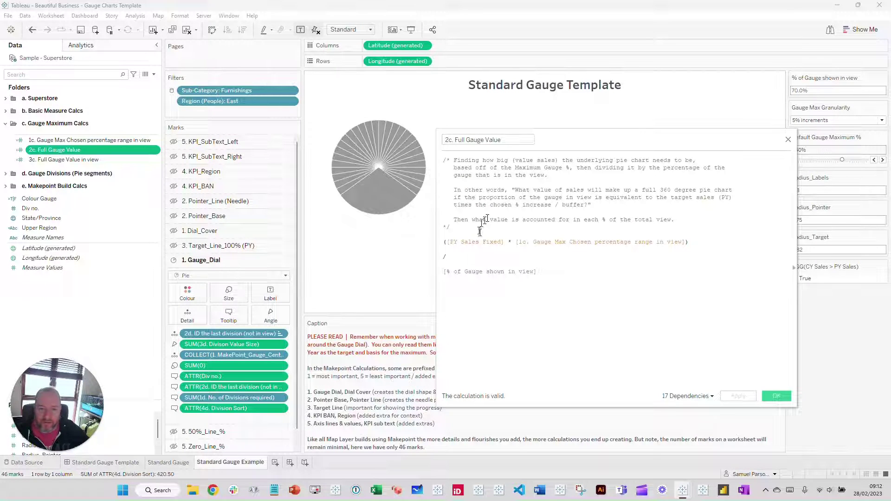
# Examine the PY Sales Fixed and 1c. Gauge Max Chosen percentage range in view terms in the 2c. Full Gauge Value formula.
pyautogui.moveTo(504, 242); pyautogui.dragTo(447, 243)
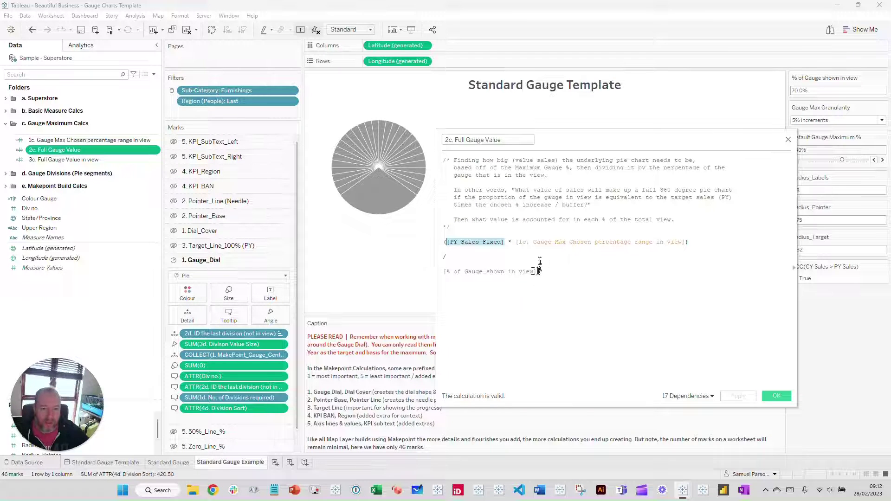
pyautogui.click(516, 250)
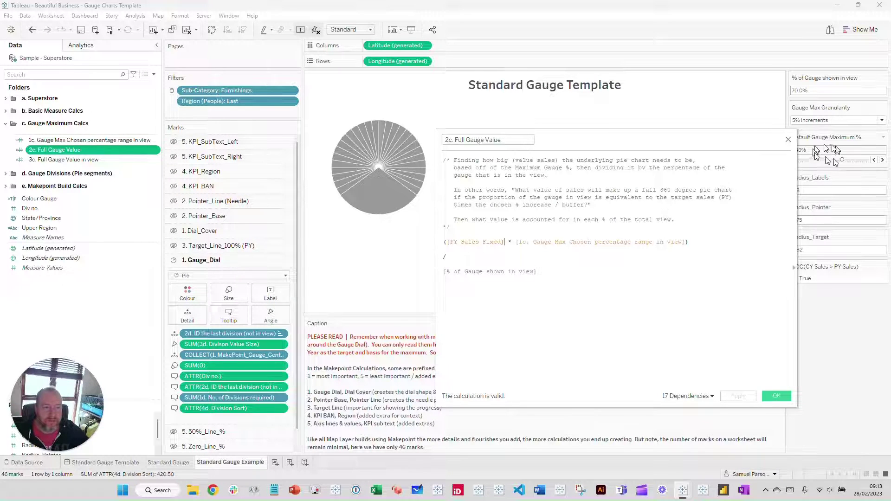
pyautogui.moveTo(637, 140); pyautogui.dragTo(632, 142)
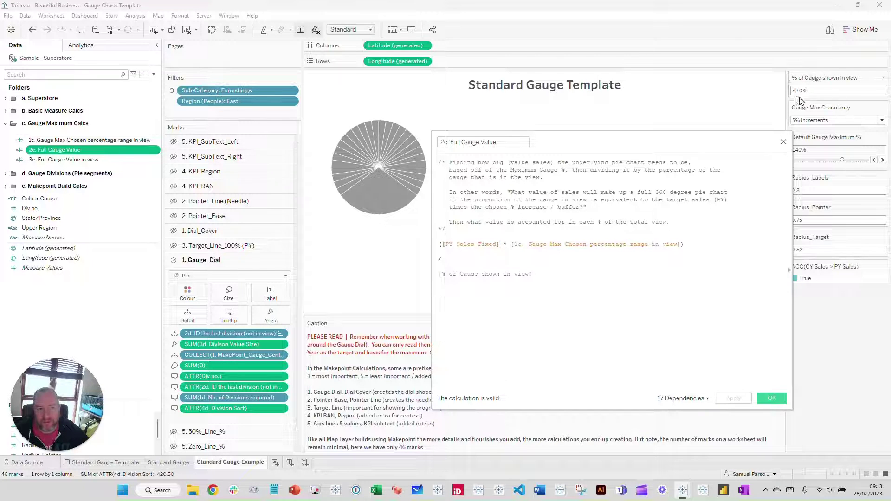
pyautogui.moveTo(498, 246); pyautogui.dragTo(445, 245)
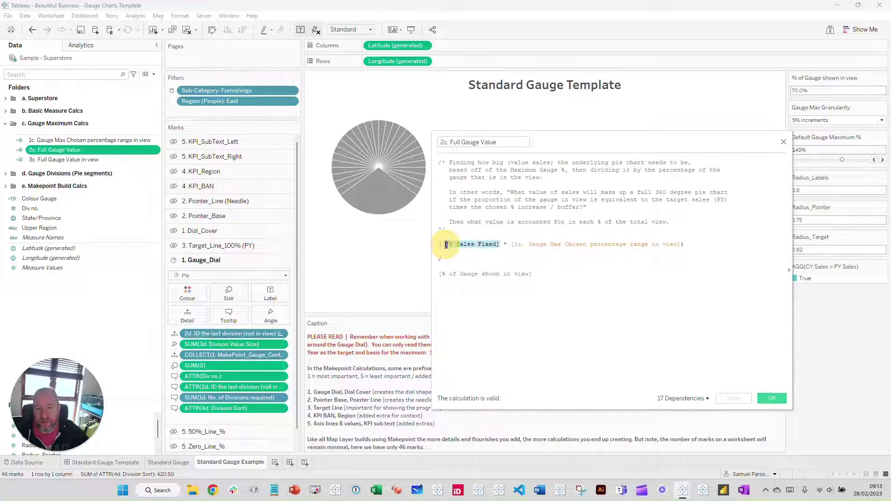
pyautogui.click(505, 233)
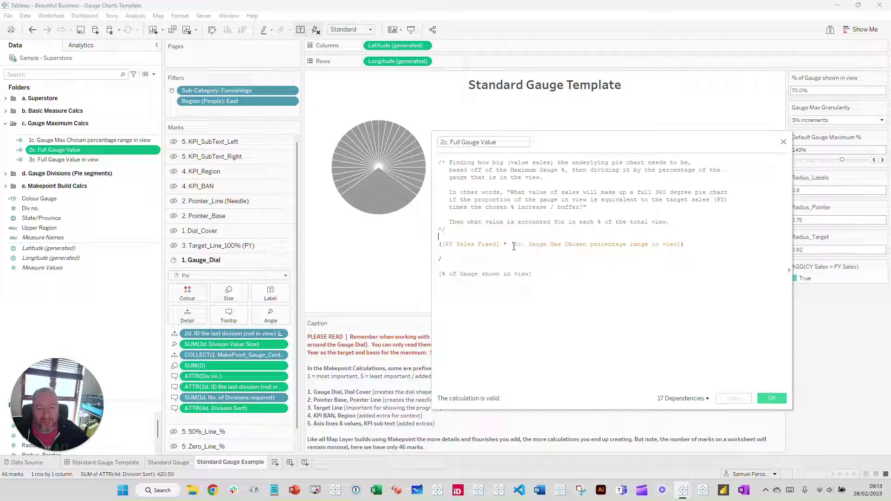
pyautogui.click(539, 244)
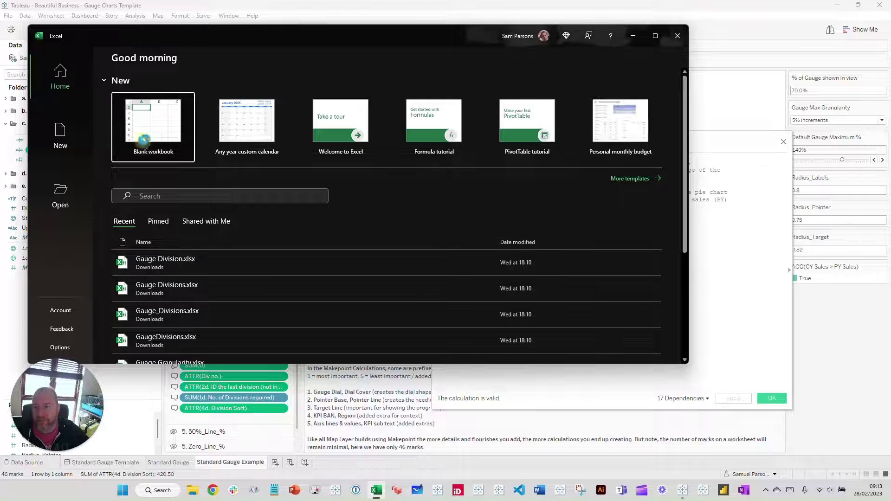
# Create a blank workbook in Excel and enter 10000, 1.4 and 0.7 in cells L8 to L10.
pyautogui.click(143, 139)
pyautogui.click(655, 36)
pyautogui.click(354, 134)
pyautogui.write('10000')
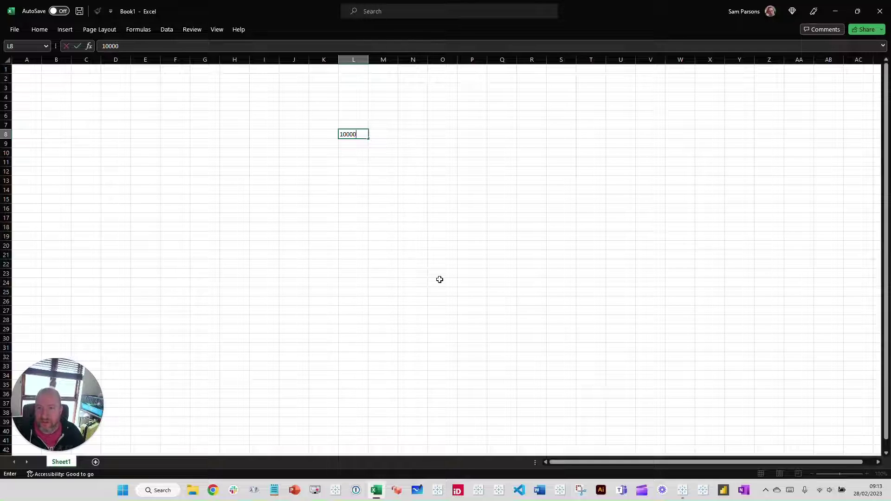
pyautogui.press('Return')
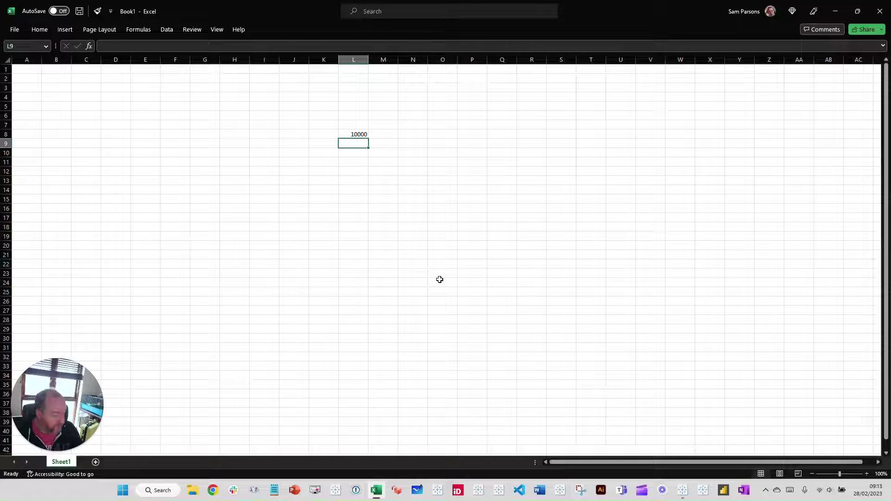
pyautogui.write('1.4')
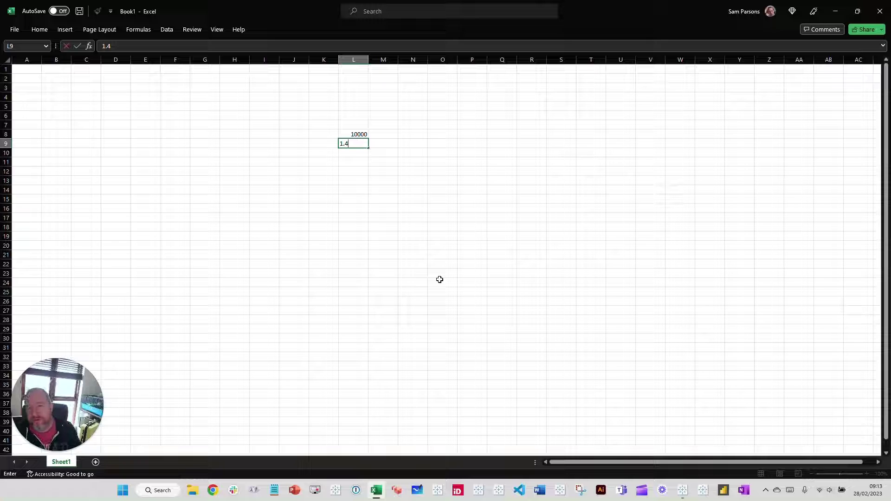
pyautogui.press('Return')
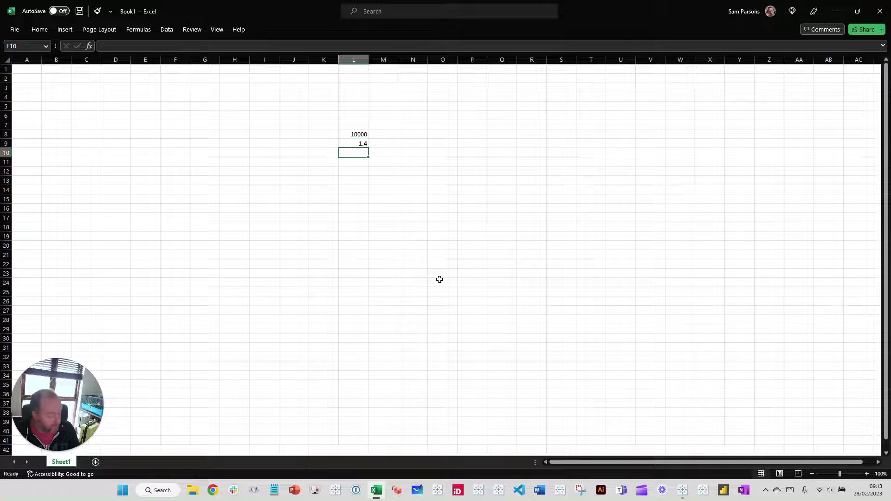
pyautogui.write('0.7')
pyautogui.press('Return')
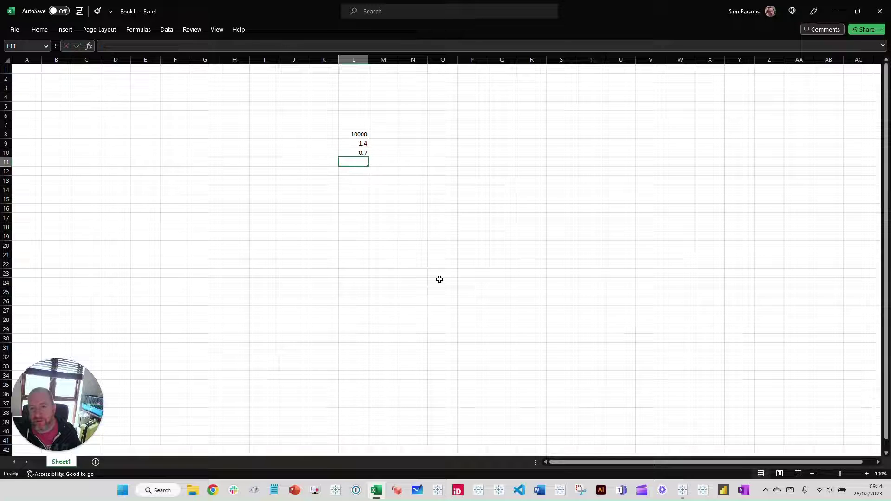
# Calculate the buffered sales value in cell M9 with the formula =L8*L9.
pyautogui.press('Up')
pyautogui.press('Right')
pyautogui.press('Right')
pyautogui.press('Up')
pyautogui.press('Left')
pyautogui.write('=')
pyautogui.press('Up')
pyautogui.press('Left')
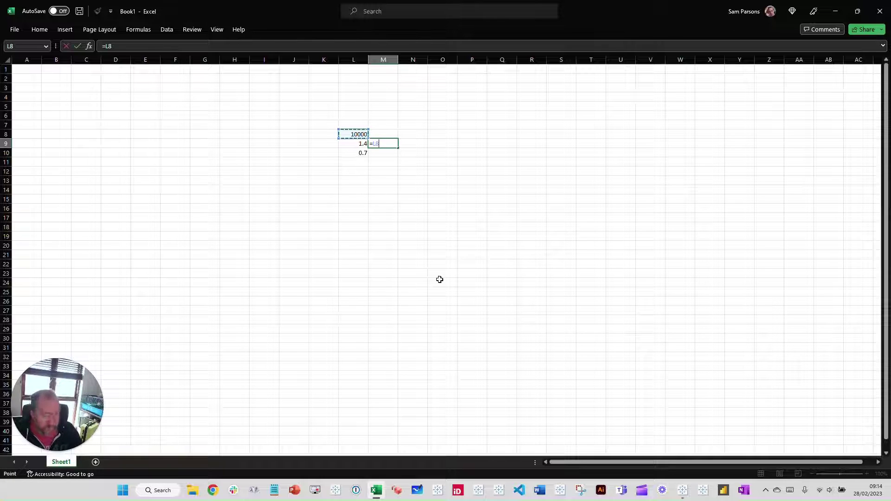
pyautogui.write('*')
pyautogui.press('Left')
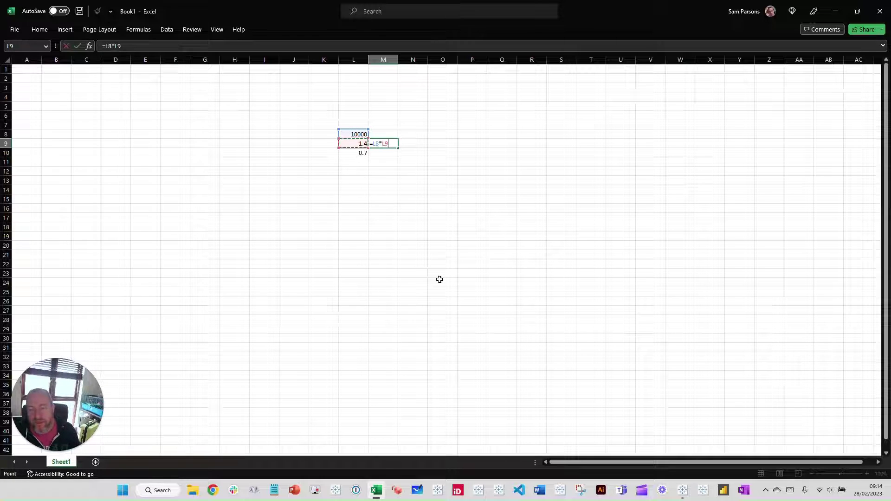
pyautogui.press('Return')
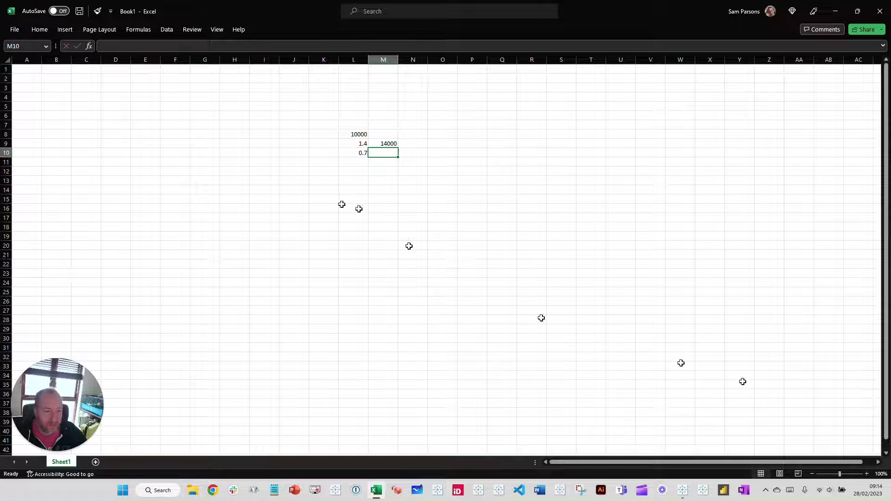
# Enlarge the sheet to 140%, label K8 to K10 as Sales, Buffer and Gauge Shown, and fit column K to its text.
pyautogui.click(867, 474)
pyautogui.click(866, 475)
pyautogui.click(866, 474)
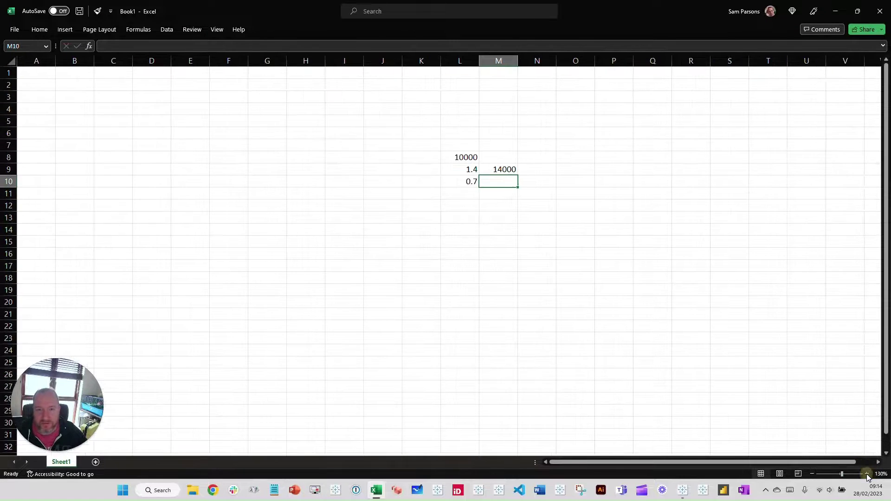
pyautogui.click(866, 474)
pyautogui.moveTo(633, 462); pyautogui.dragTo(650, 462)
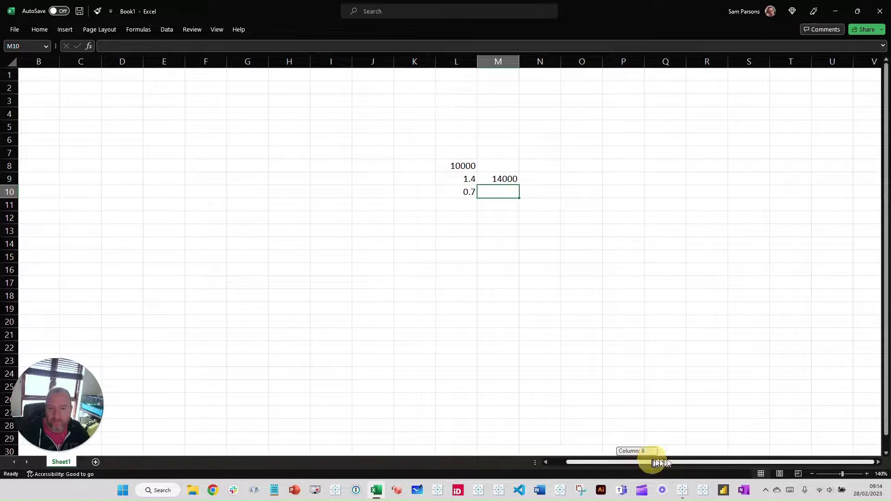
pyautogui.click(462, 166)
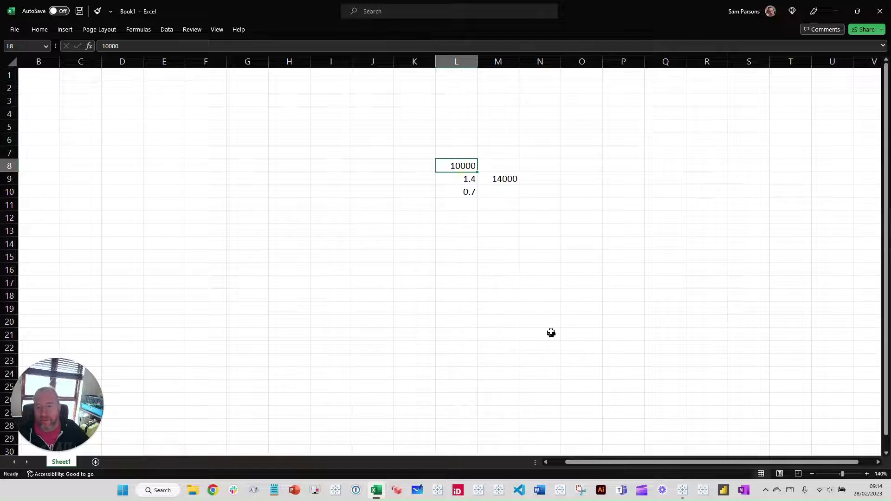
pyautogui.press('Down')
pyautogui.press('Up')
pyautogui.press('Left')
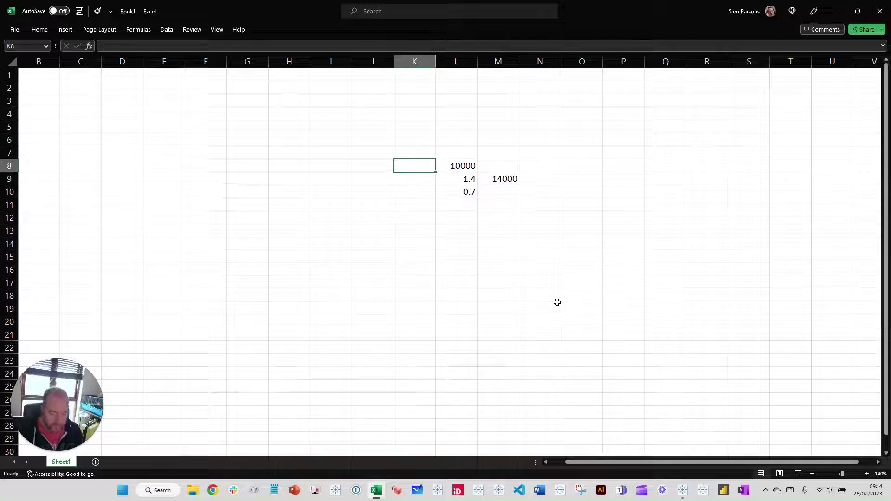
pyautogui.write('Sales')
pyautogui.press('Return')
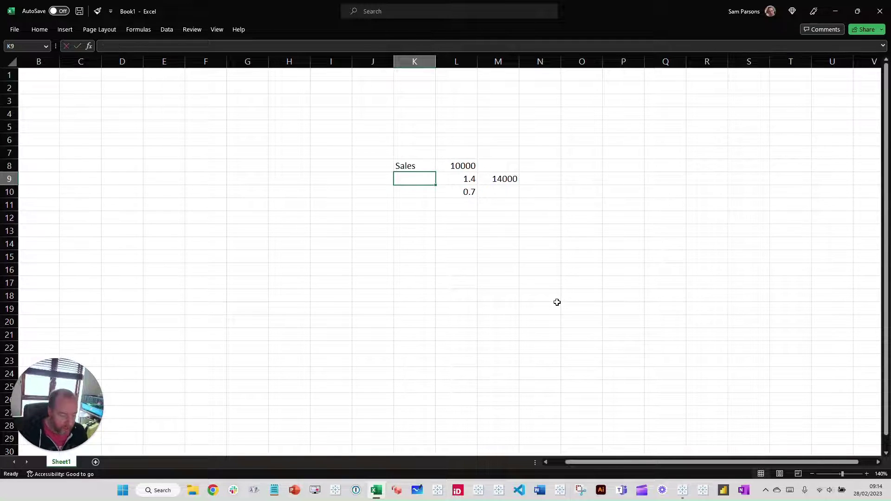
pyautogui.write('Buffer')
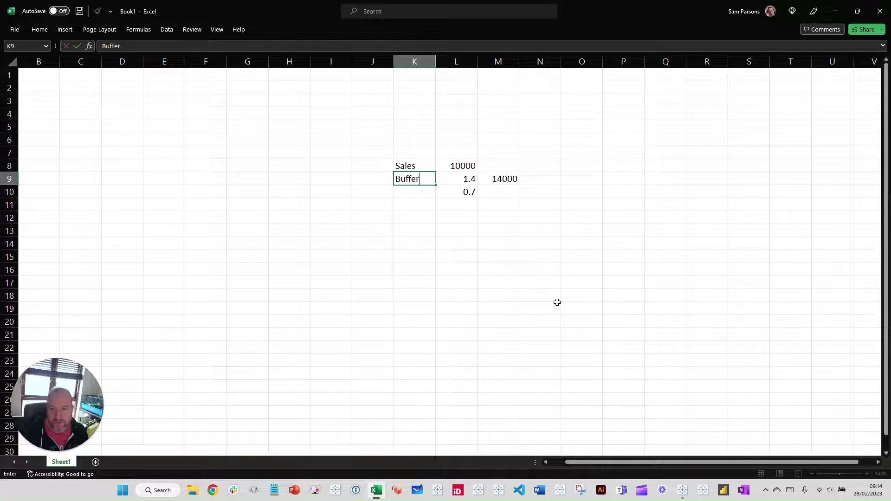
pyautogui.press('Return')
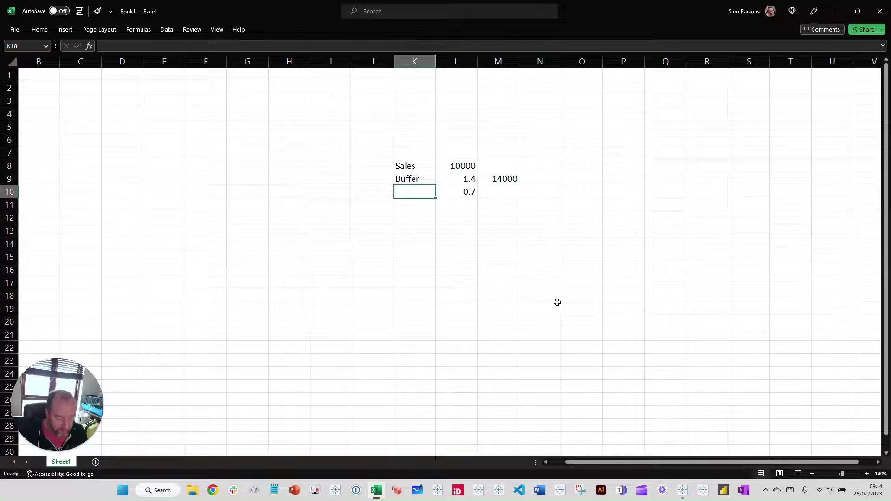
pyautogui.write('Gauge Show')
pyautogui.press('Return')
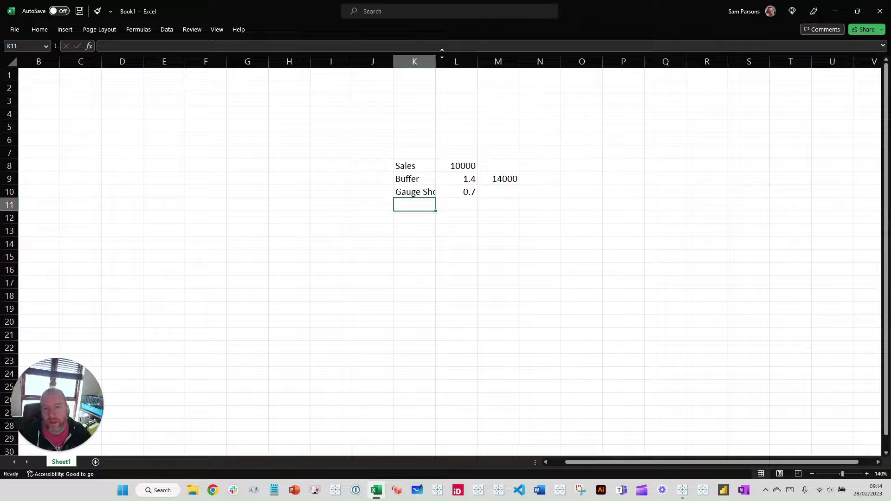
pyautogui.doubleClick(435, 60)
# Review the example's input values and change the label in K8 to Sales Target.
pyautogui.click(484, 179)
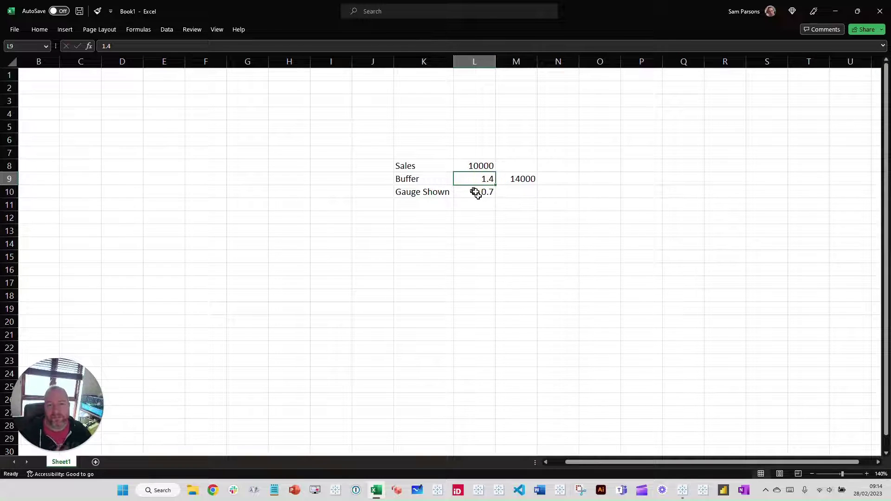
pyautogui.click(477, 192)
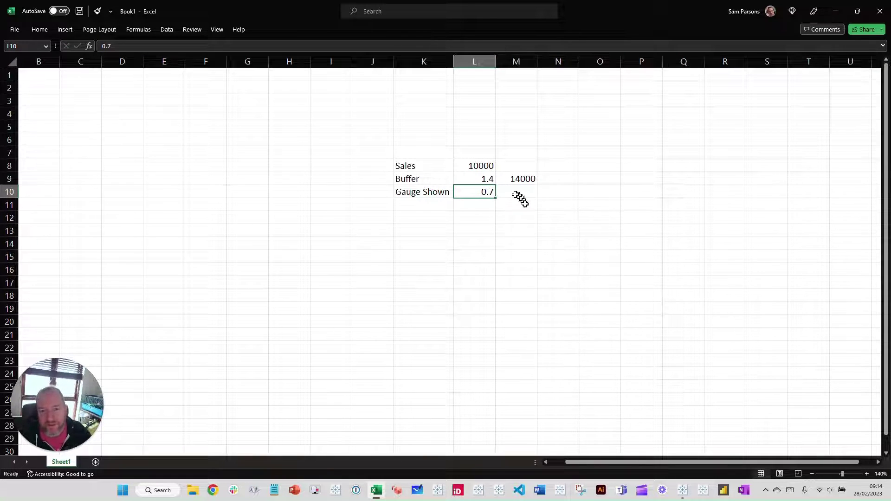
pyautogui.click(516, 180)
pyautogui.press('Up')
pyautogui.press('Left')
pyautogui.press('Down')
pyautogui.press('Up')
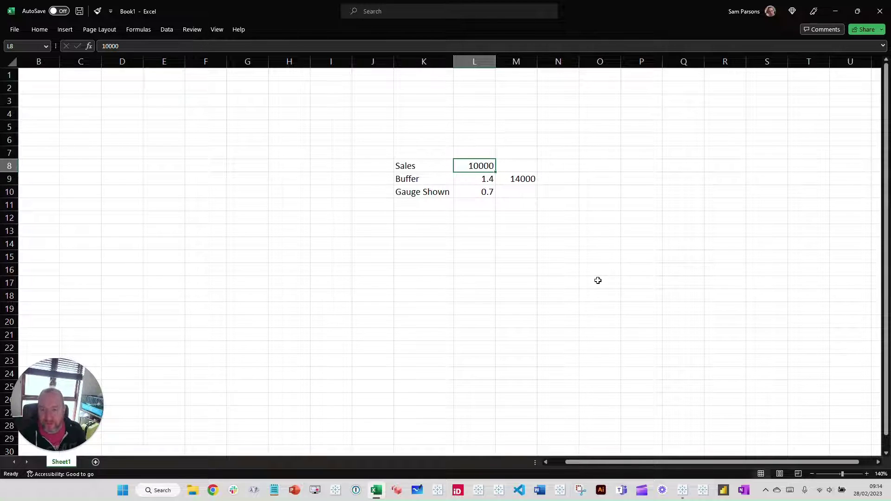
pyautogui.press('Left')
pyautogui.press('F2')
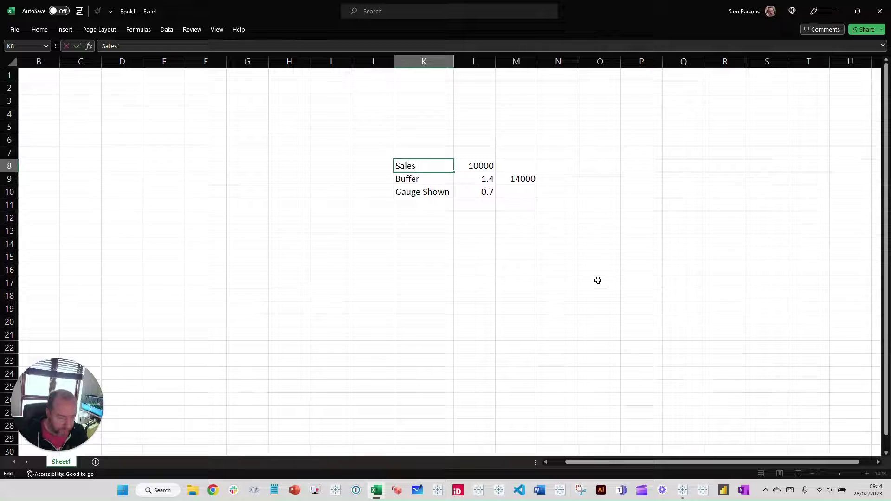
pyautogui.click(598, 280)
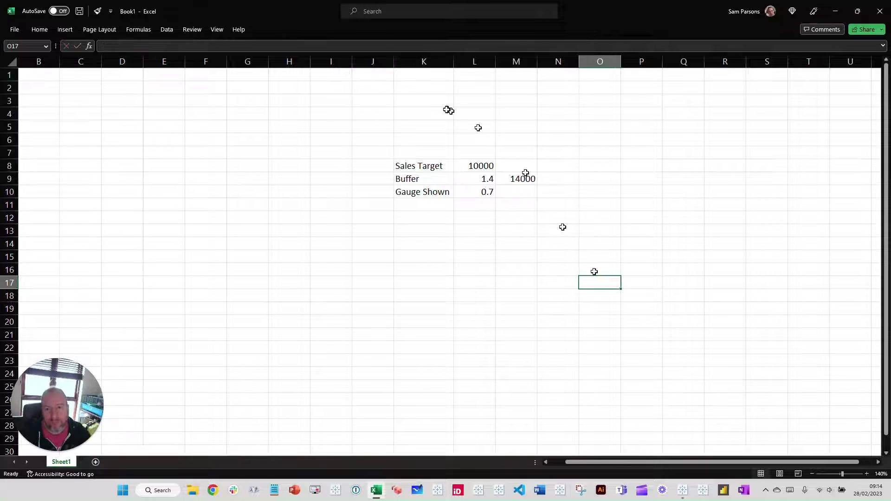
# Calculate the full gauge value in cell M10 with the formula =M9/L10, and return to the Tableau calculation editor.
pyautogui.click(518, 178)
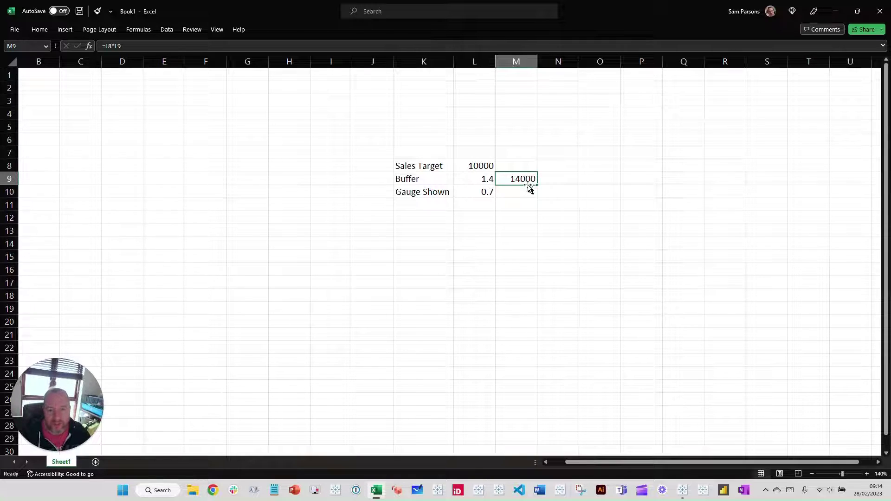
pyautogui.click(486, 165)
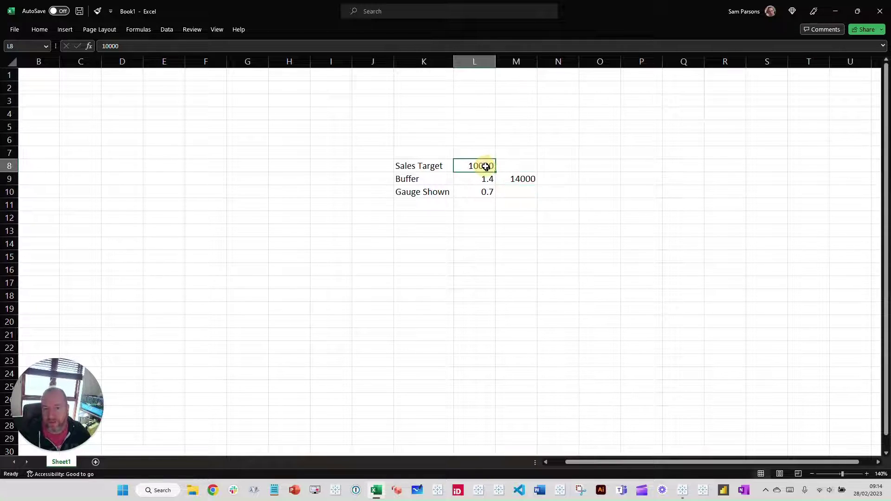
pyautogui.click(519, 179)
pyautogui.click(482, 192)
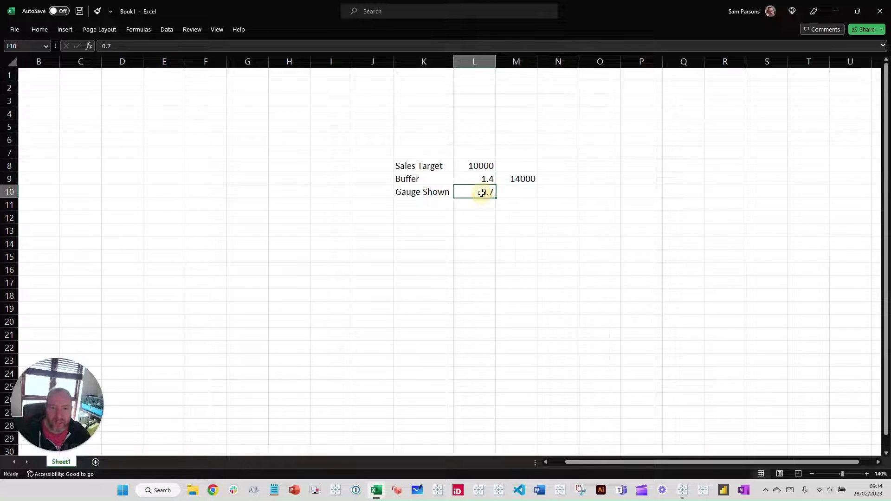
pyautogui.click(513, 198)
pyautogui.write('=')
pyautogui.press('Up')
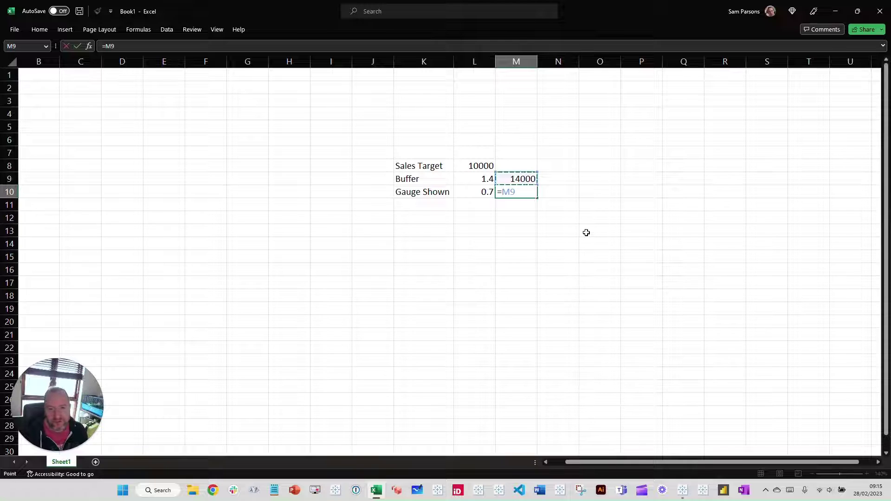
pyautogui.write('/')
pyautogui.press('Left')
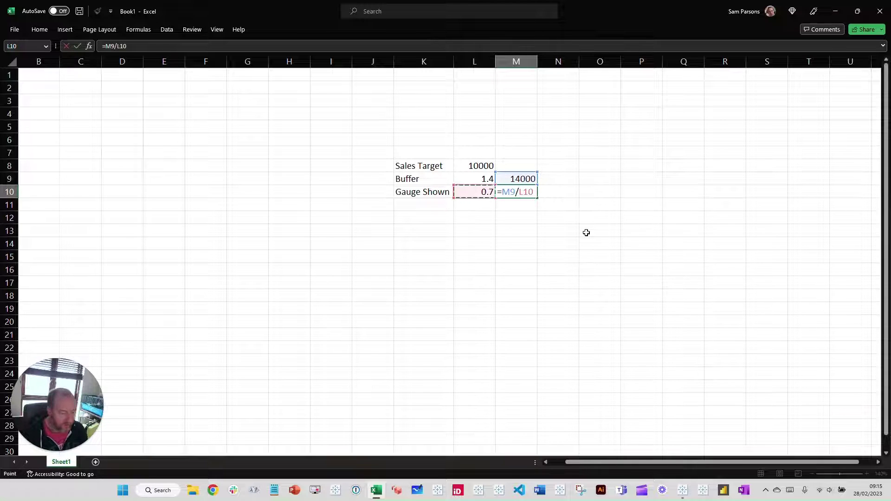
pyautogui.press('Return')
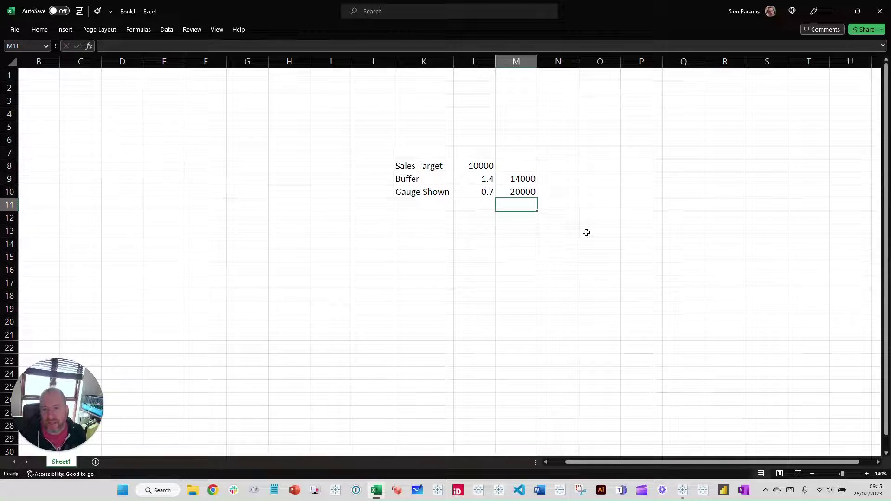
pyautogui.press('Up')
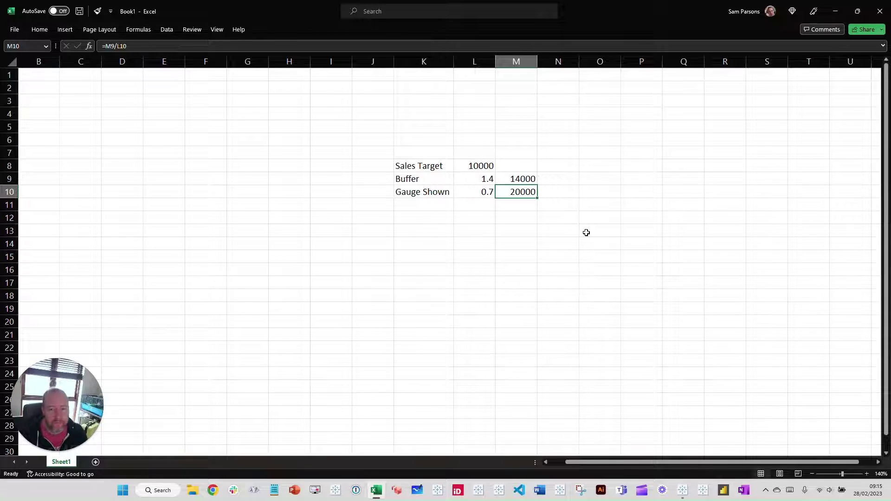
pyautogui.click(835, 11)
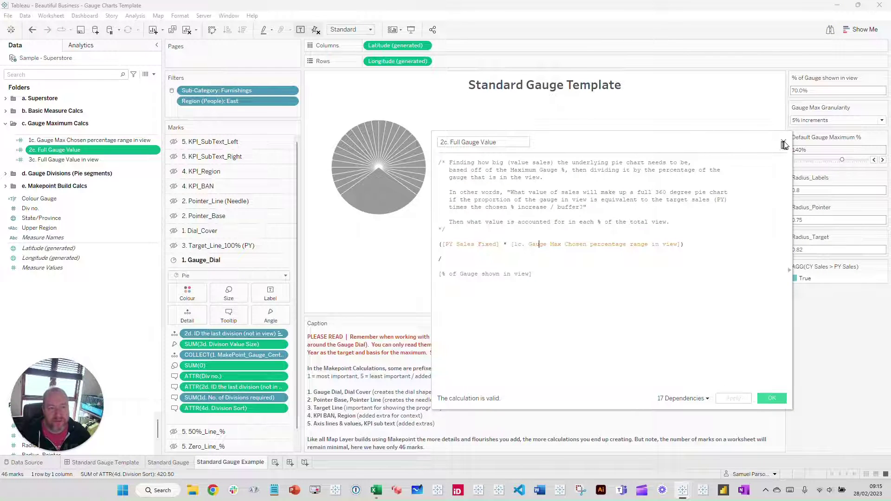
# Close the Full Gauge Value calculation and compare the finished Standard Gauge sheet with the pie divisions on Standard Gauge Example.
pyautogui.click(772, 399)
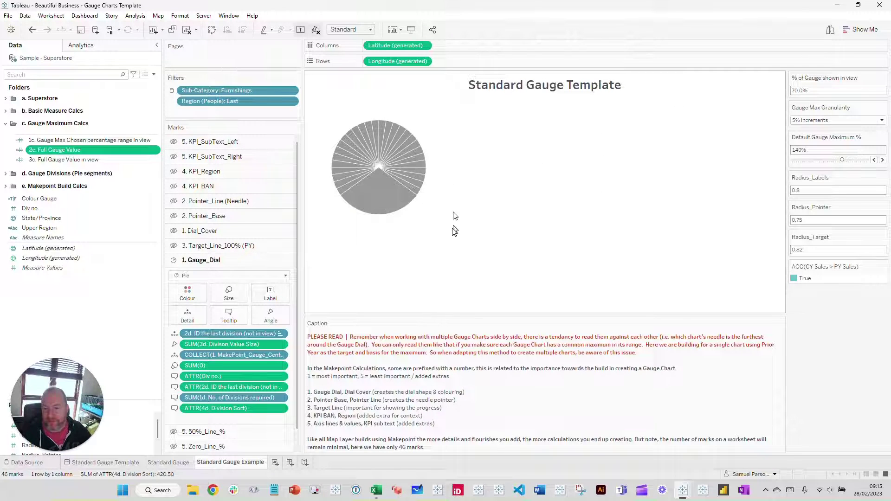
pyautogui.click(183, 464)
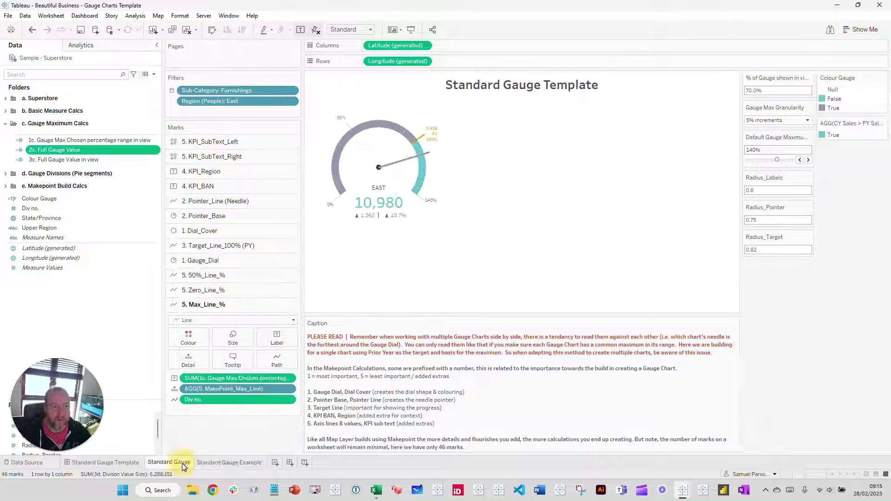
pyautogui.click(754, 91)
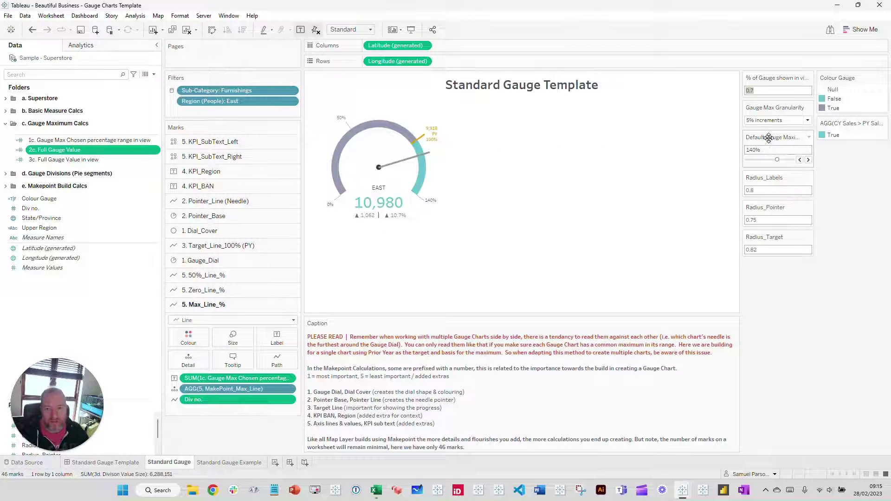
pyautogui.click(227, 463)
pyautogui.moveTo(352, 198)
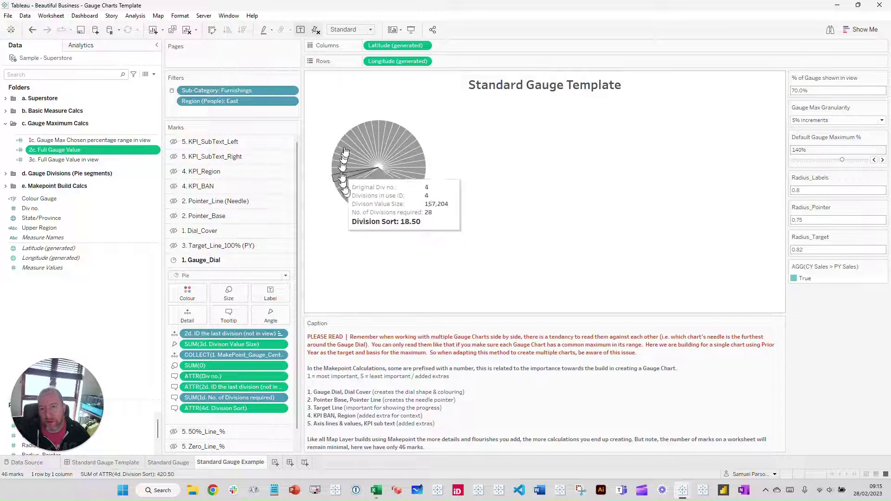
pyautogui.moveTo(411, 181)
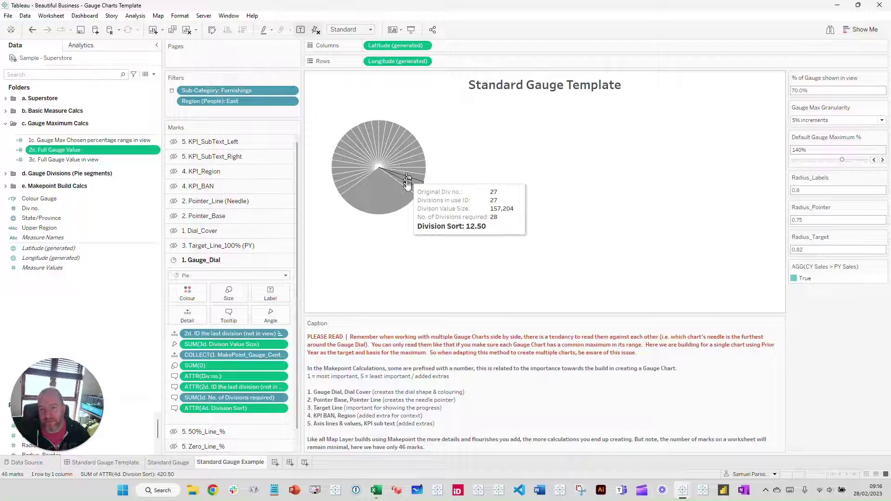
# Set % of Gauge shown in view to 0.5 and check the half-circle effect on the Standard Gauge sheet.
pyautogui.click(796, 91)
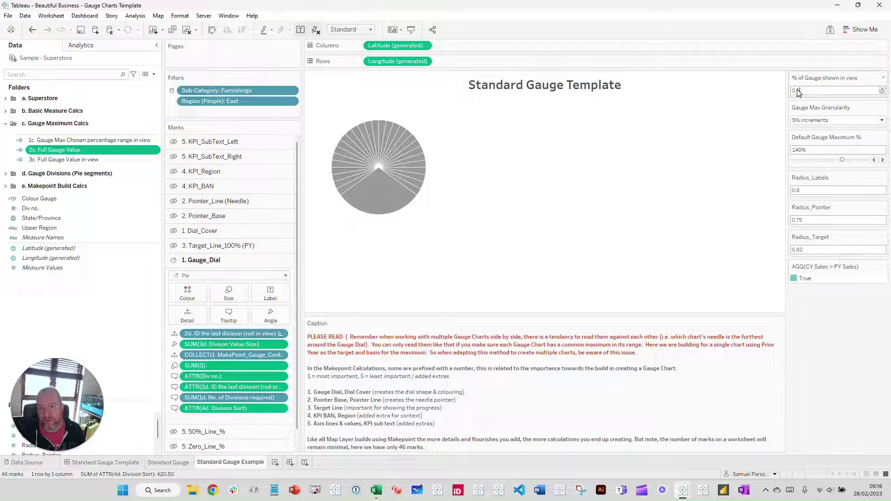
pyautogui.write('5')
pyautogui.press('Return')
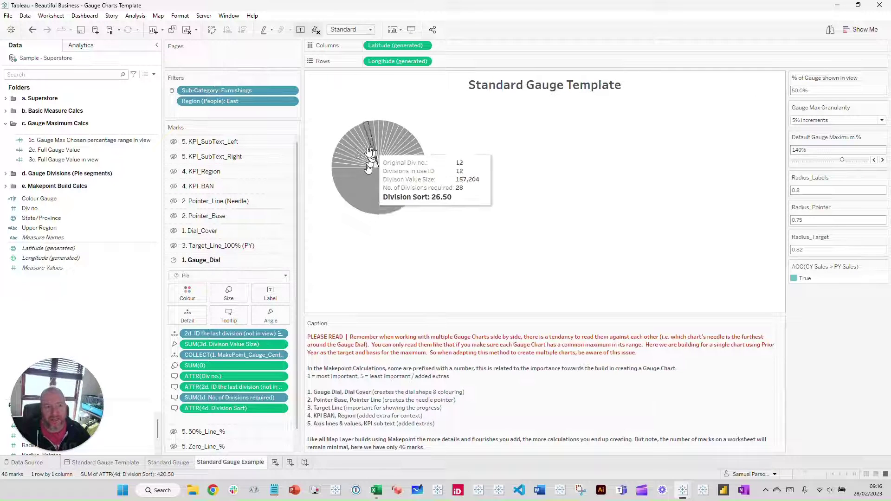
pyautogui.click(178, 462)
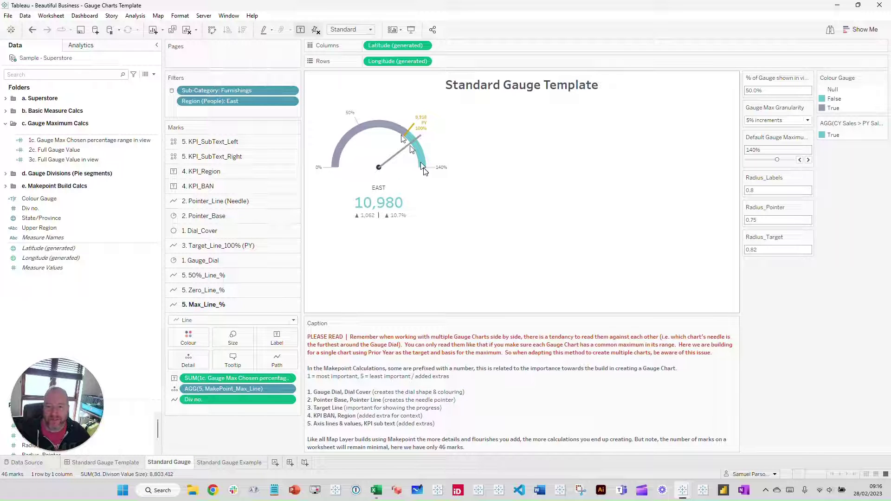
# Switch to the Gauge Charts workbook, examine the Standard and Focused Gauge v2a and v2b designs, and return to the template.
pyautogui.moveTo(686, 491)
pyautogui.click(705, 434)
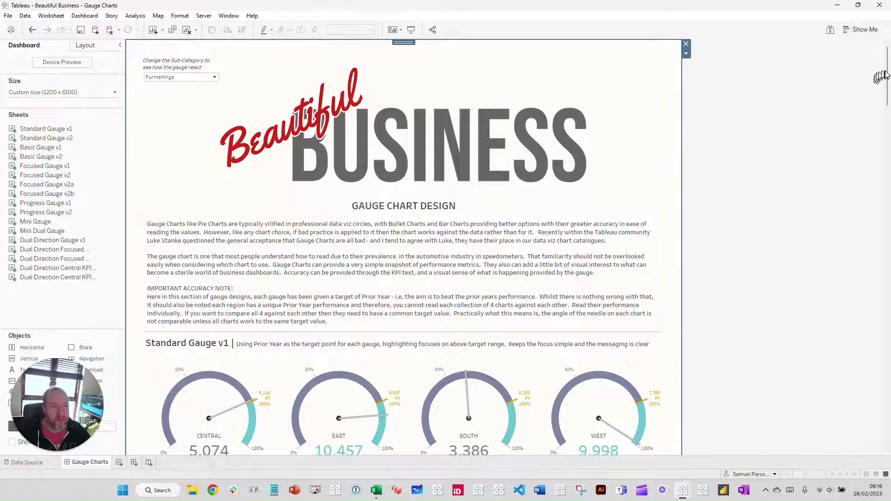
pyautogui.scroll(-10, 879, 79)
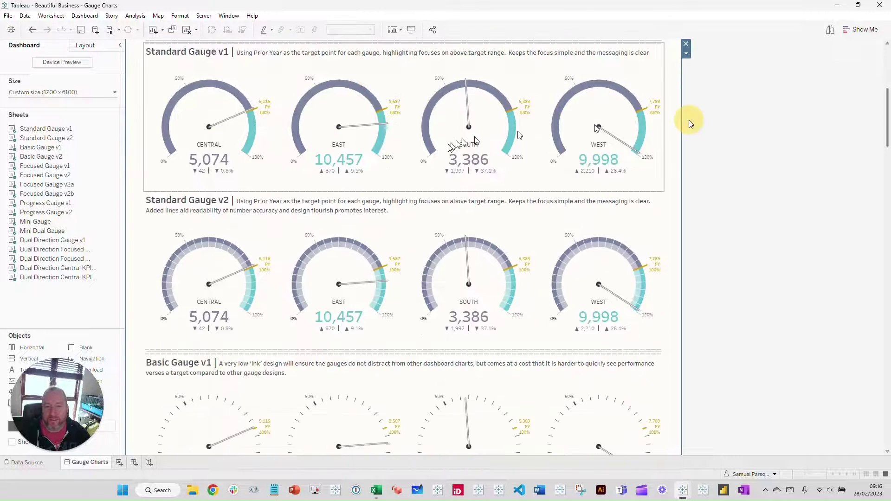
pyautogui.moveTo(887, 112); pyautogui.dragTo(888, 209)
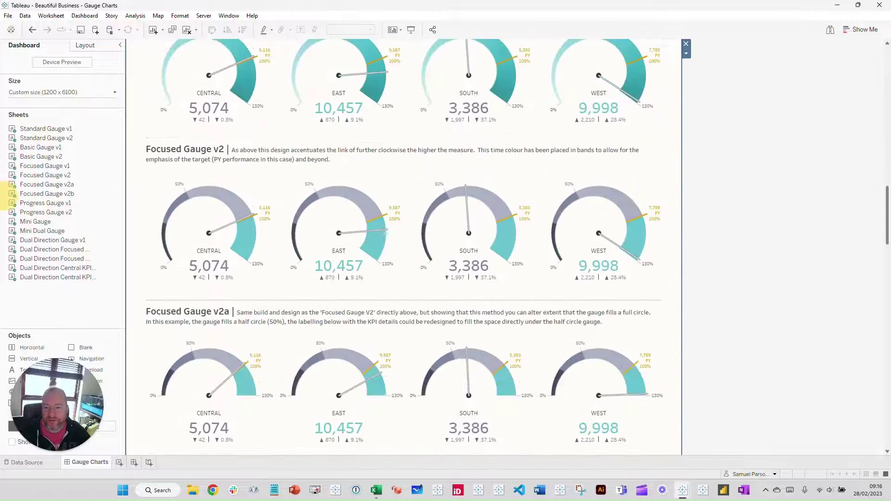
pyautogui.scroll(-5, 625, 146)
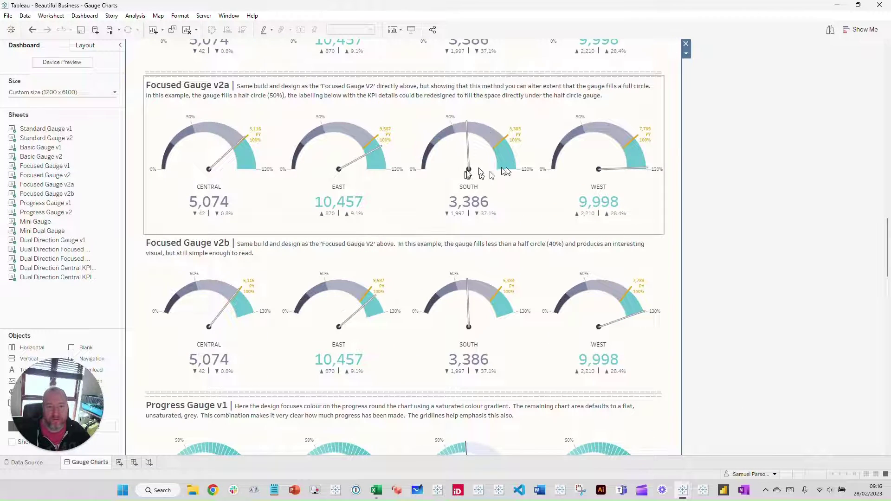
pyautogui.moveTo(888, 234); pyautogui.dragTo(888, 256)
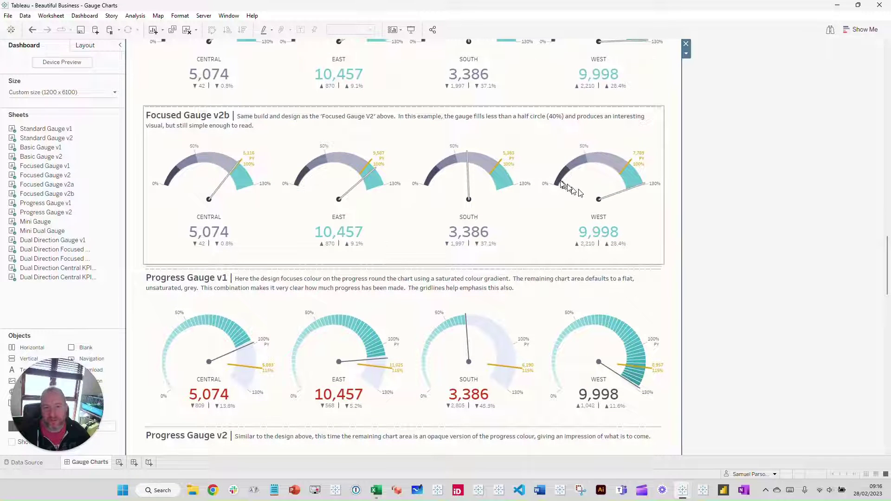
pyautogui.click(838, 10)
# Try 0.4 for % of Gauge shown in view on the Standard Gauge sheet and reset it to 0.7.
pyautogui.click(751, 91)
pyautogui.write('0.7')
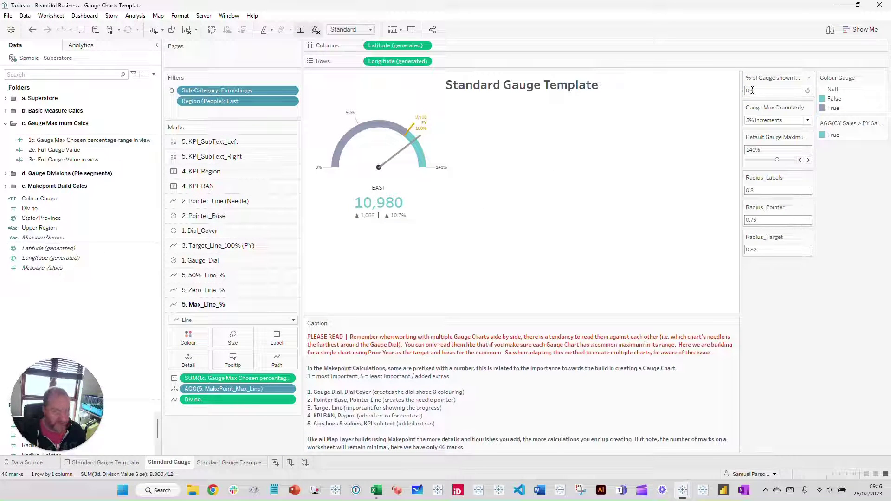
pyautogui.press('Return')
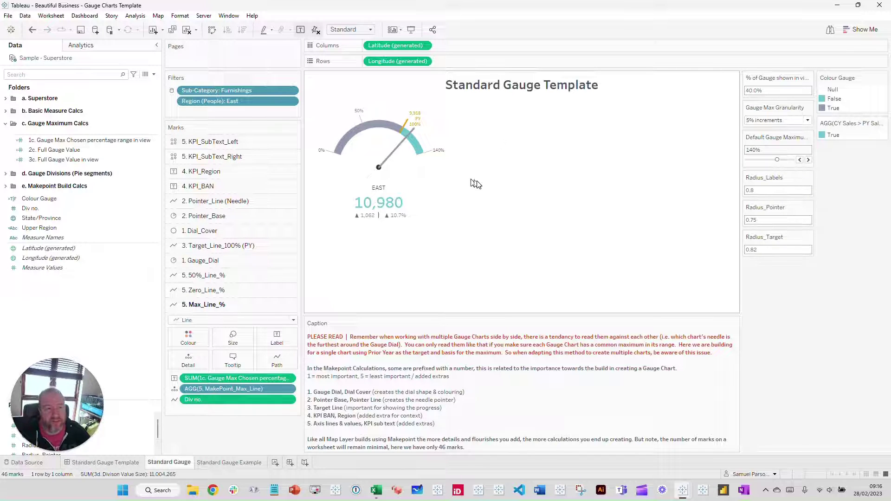
pyautogui.click(762, 90)
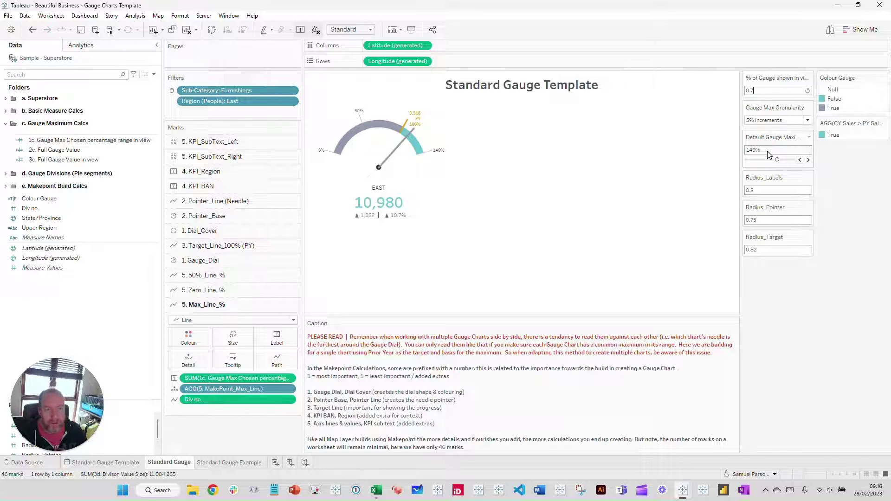
pyautogui.press('Return')
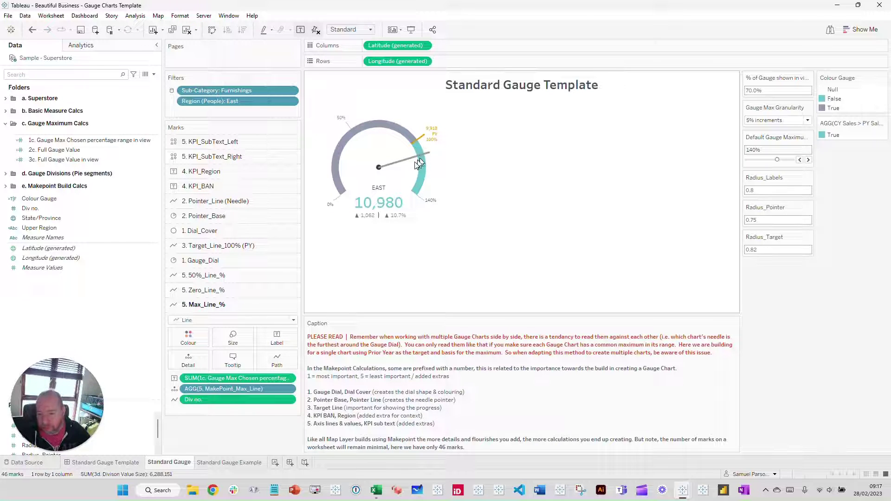
# Try 0.3 for % of Gauge shown in view and set the parameter back to 0.7.
pyautogui.click(755, 91)
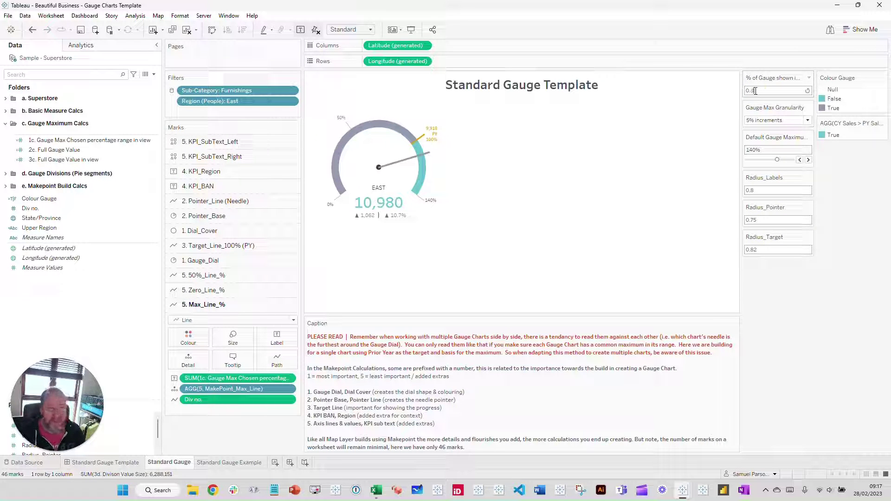
pyautogui.write('0.3')
pyautogui.press('Return')
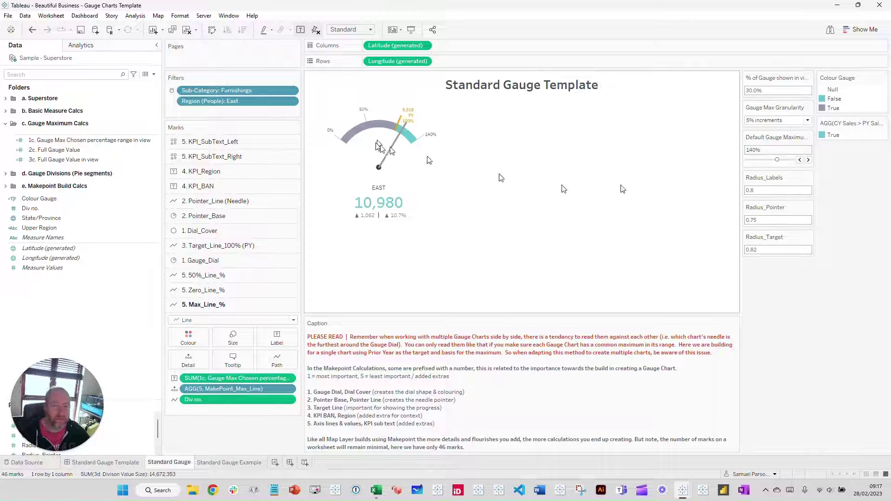
pyautogui.click(771, 90)
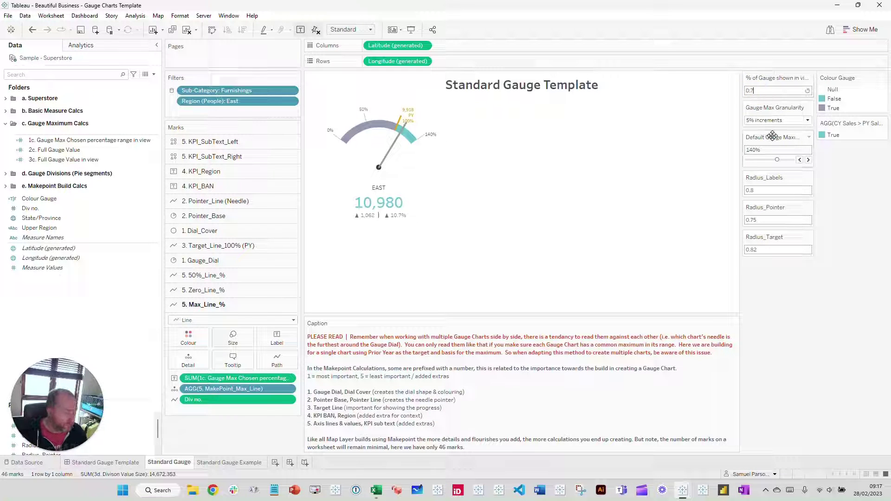
pyautogui.write('0.7')
pyautogui.press('Return')
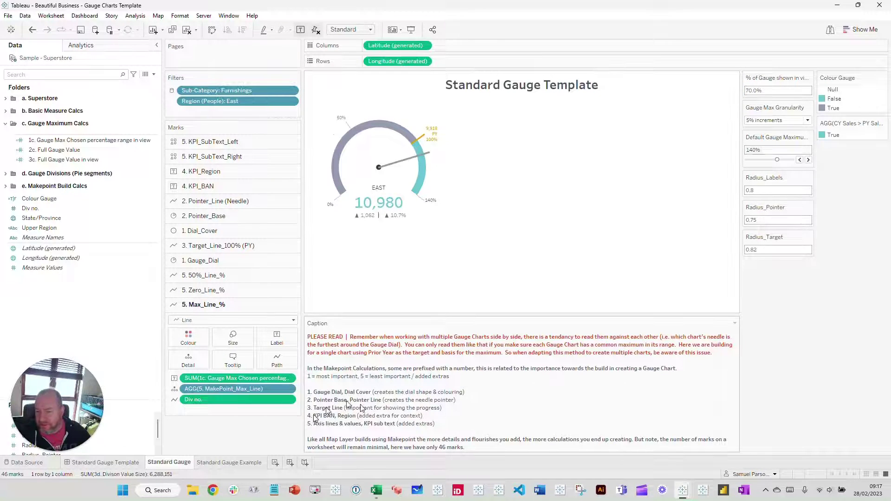
# Open the 3c. Full Gauge Value in view calculation from the Standard Gauge Example sheet, read its formula, and close it.
pyautogui.click(245, 463)
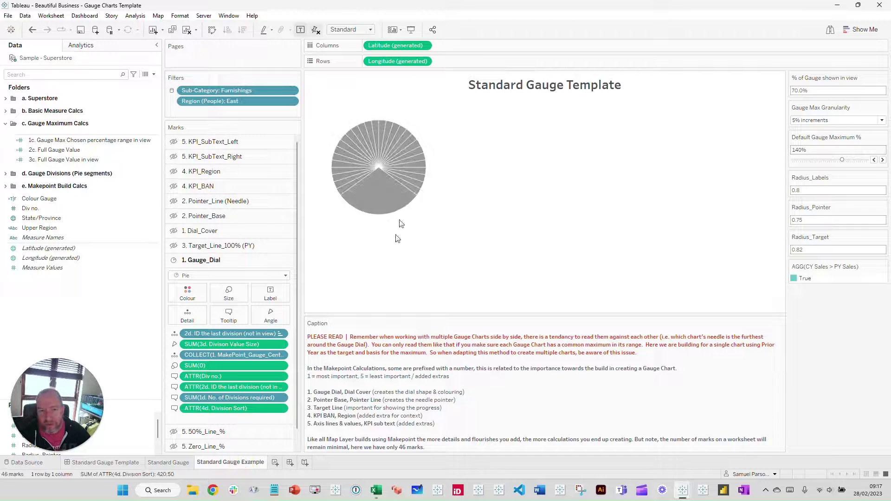
pyautogui.click(70, 141)
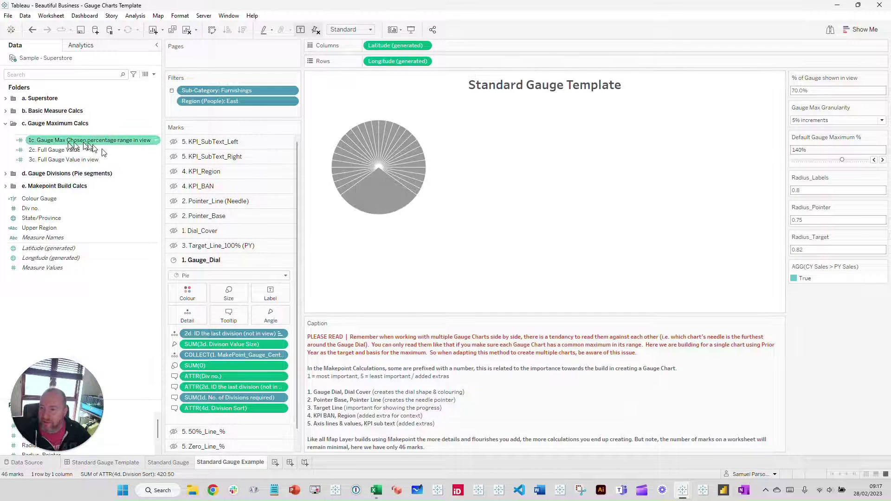
pyautogui.click(55, 150)
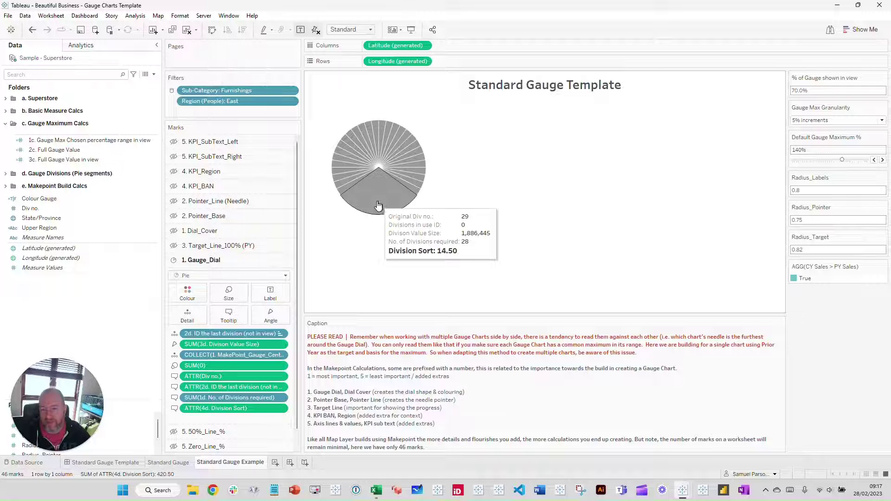
pyautogui.click(49, 160)
pyautogui.rightClick(49, 162)
pyautogui.click(82, 216)
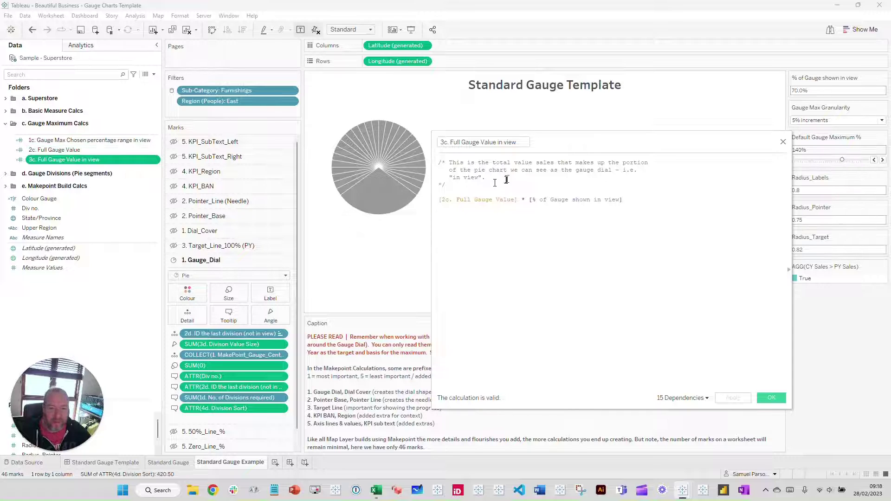
pyautogui.click(783, 143)
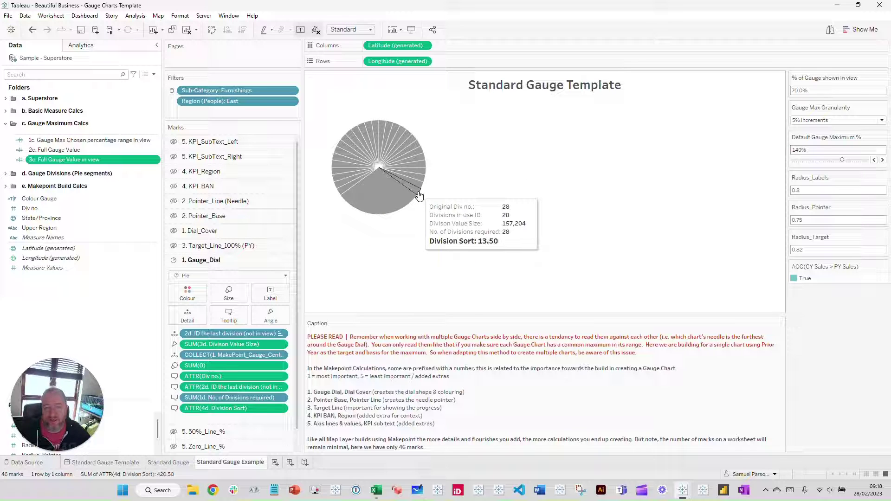
# Switch to Excel, review the sales target in L8 and the formulas in M9 and M10, and return to Tableau.
pyautogui.click(377, 490)
pyautogui.click(521, 178)
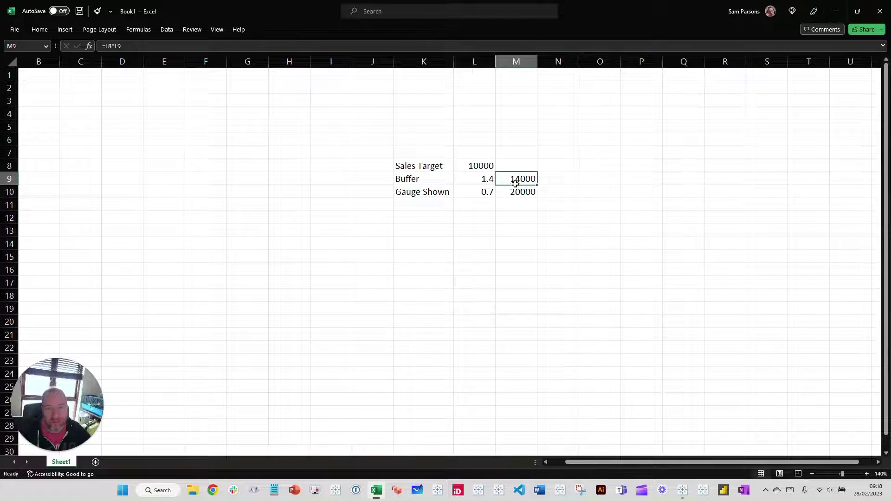
pyautogui.click(526, 192)
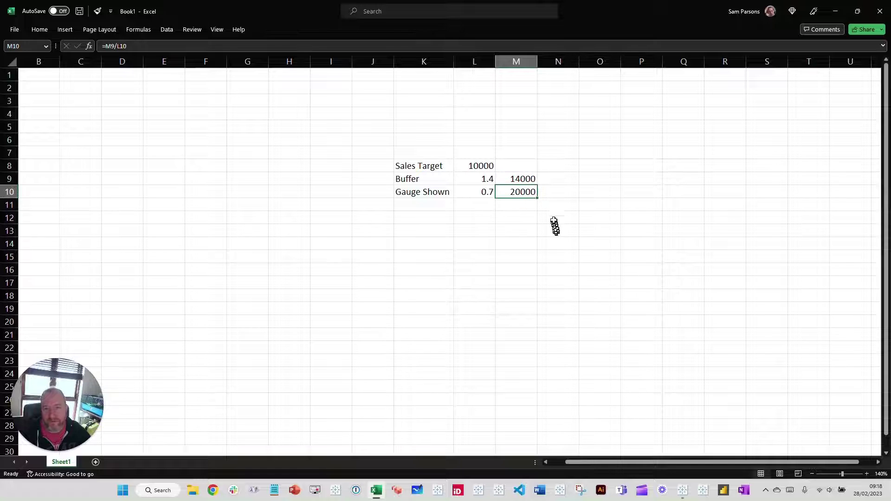
pyautogui.click(477, 166)
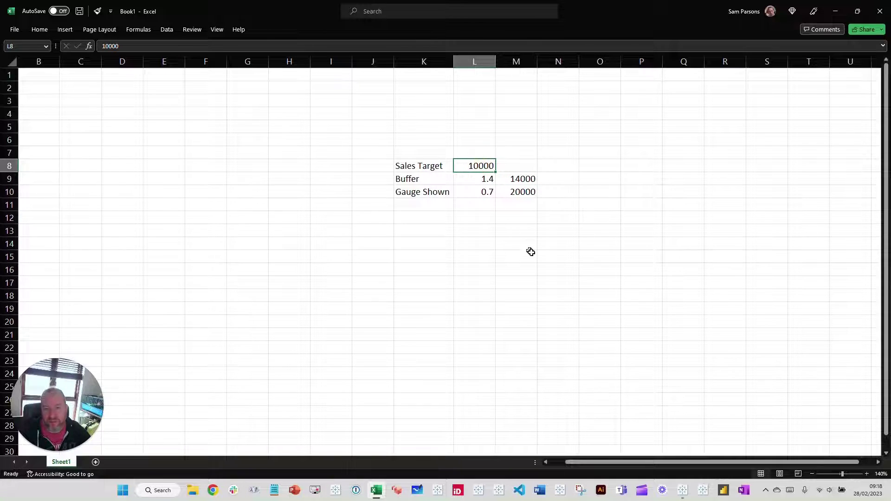
pyautogui.click(526, 179)
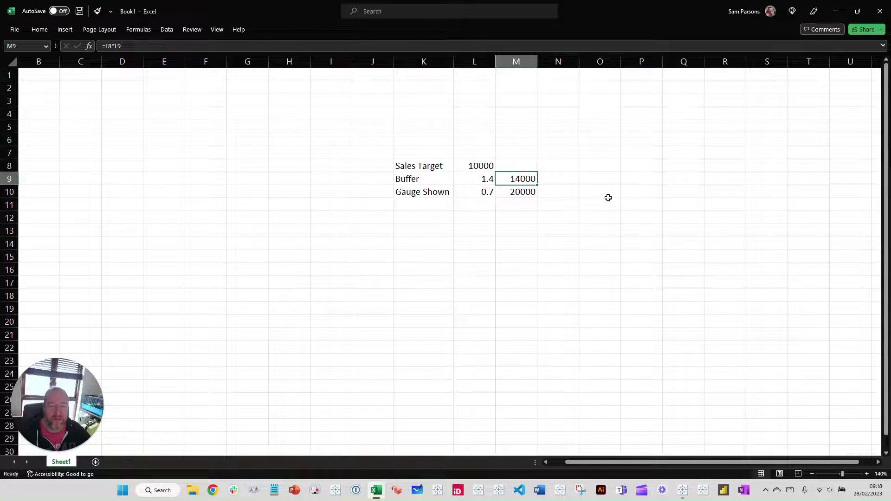
pyautogui.click(836, 10)
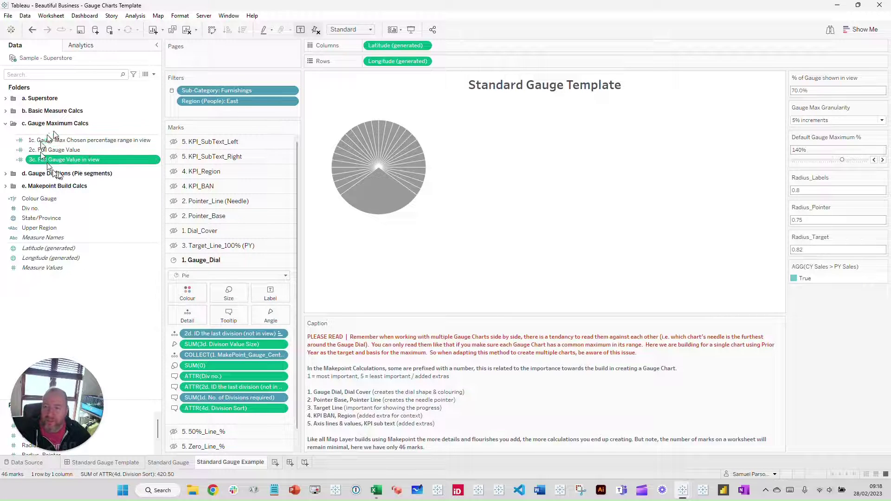
# Open the 1d. No. of Divisions required calculation from the d. Gauge Divisions folder, fitting its editor between the pie and the parameters.
pyautogui.click(6, 124)
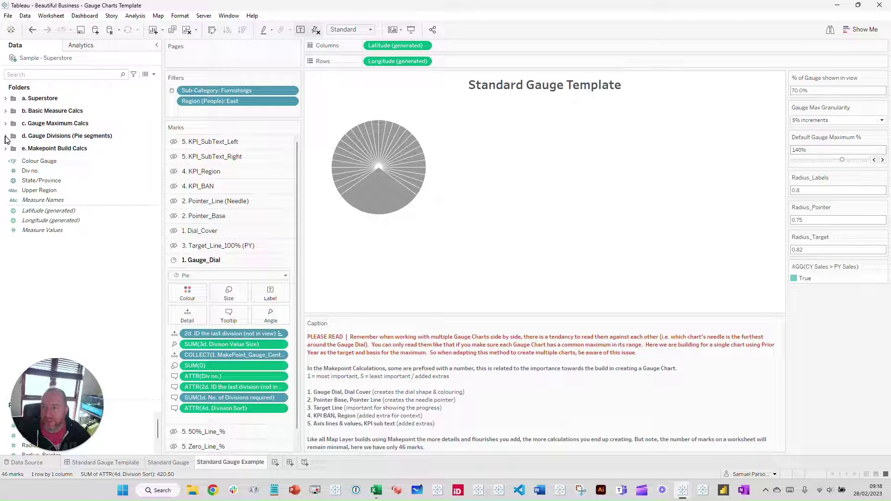
pyautogui.moveTo(406, 168)
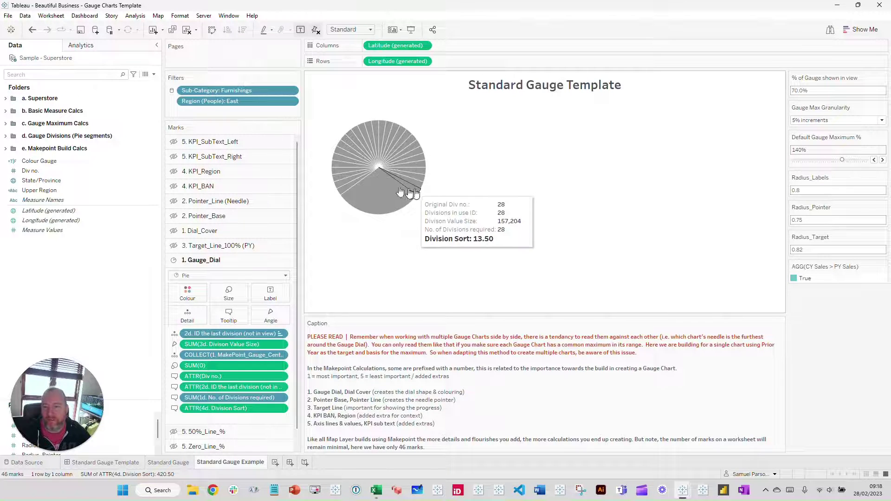
pyautogui.click(6, 136)
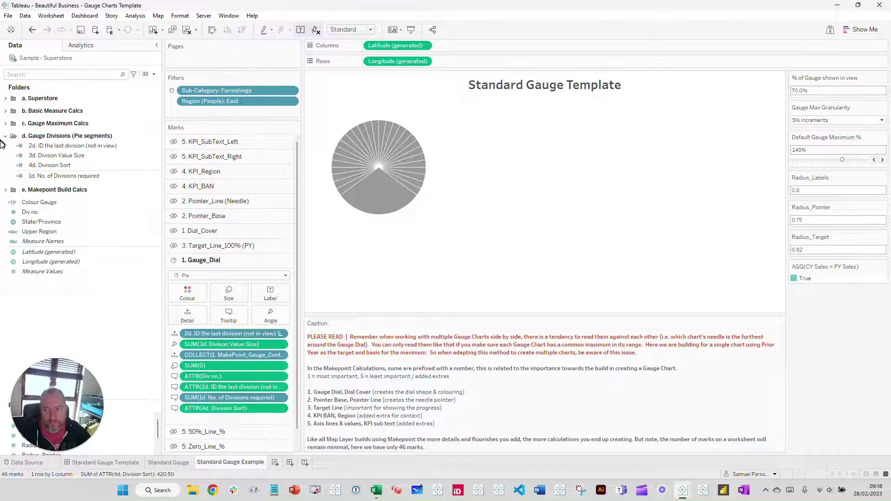
pyautogui.click(86, 177)
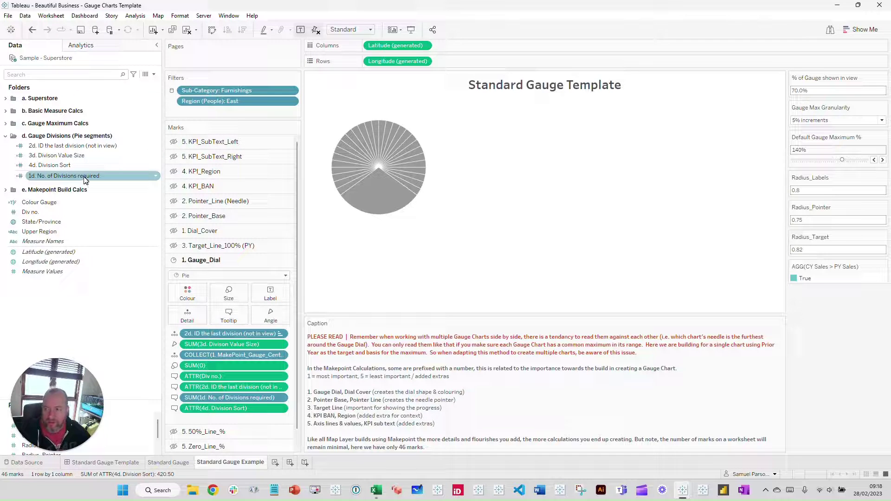
pyautogui.rightClick(85, 178)
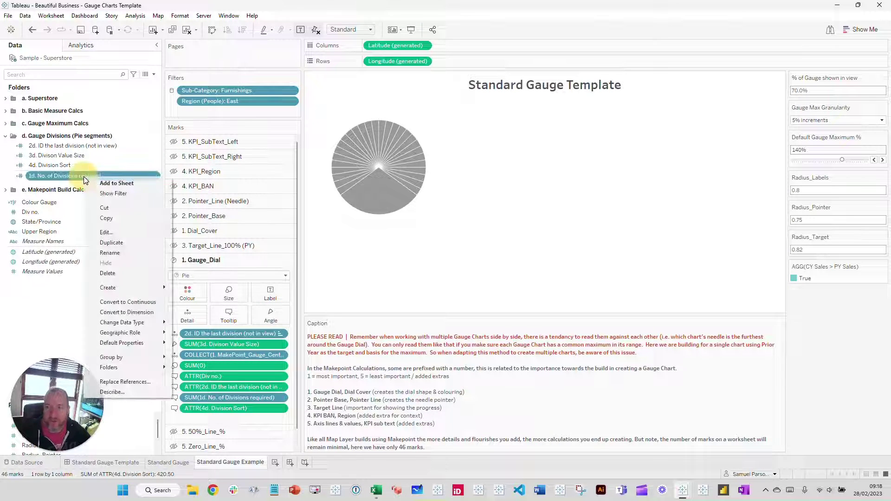
pyautogui.click(119, 234)
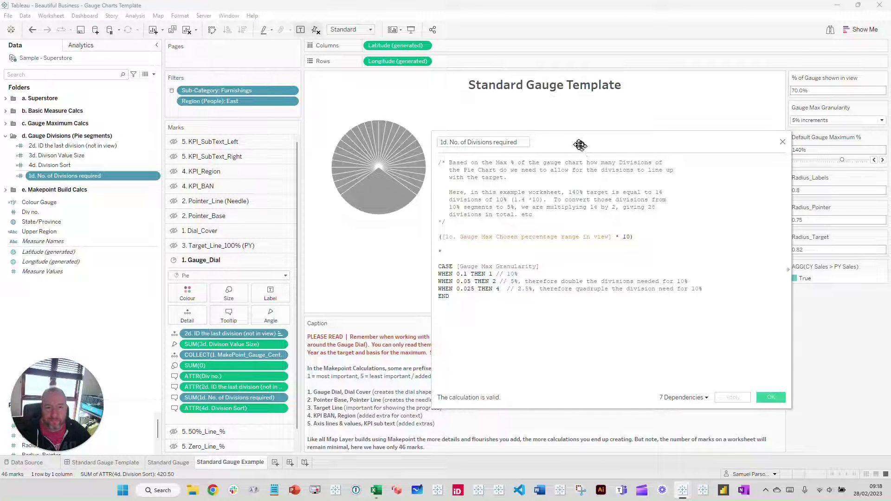
pyautogui.moveTo(579, 144); pyautogui.dragTo(595, 114)
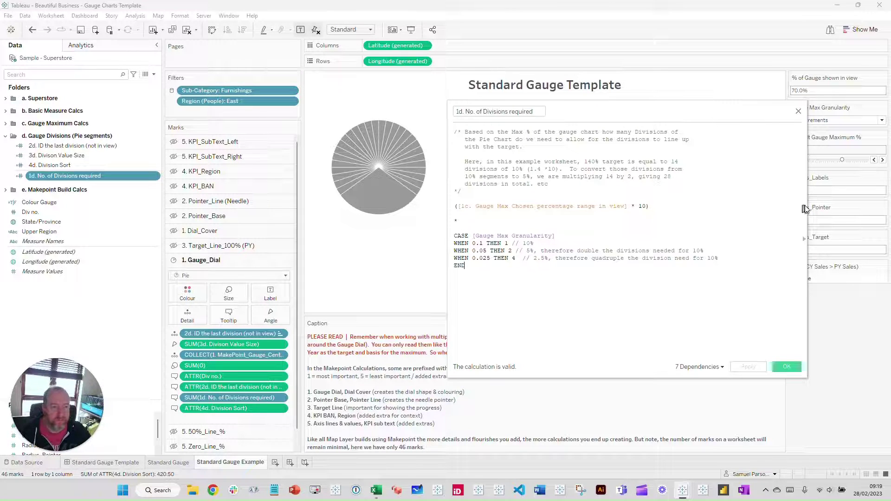
pyautogui.moveTo(808, 210); pyautogui.dragTo(762, 210)
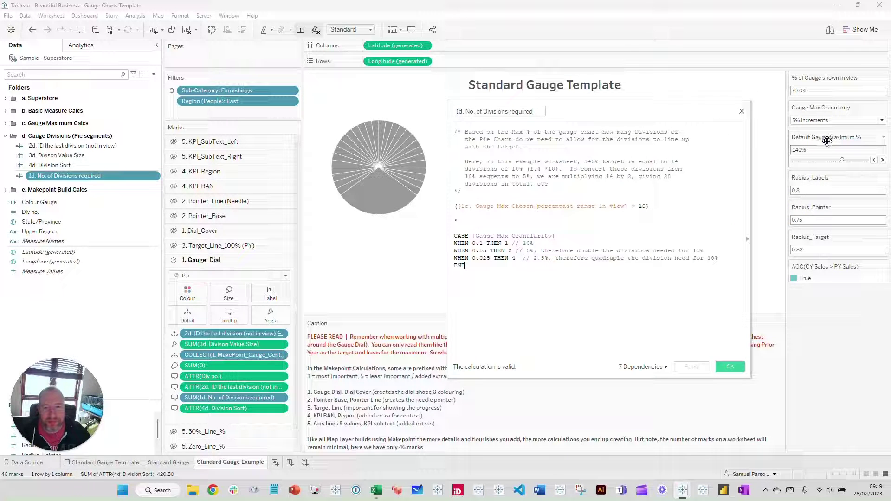
# Expand the c. Gauge Maximum Calcs folder, examine the multiplication by 10 in the formula, and view the Gauge Max Granularity options.
pyautogui.click(5, 123)
pyautogui.moveTo(46, 140); pyautogui.dragTo(812, 137)
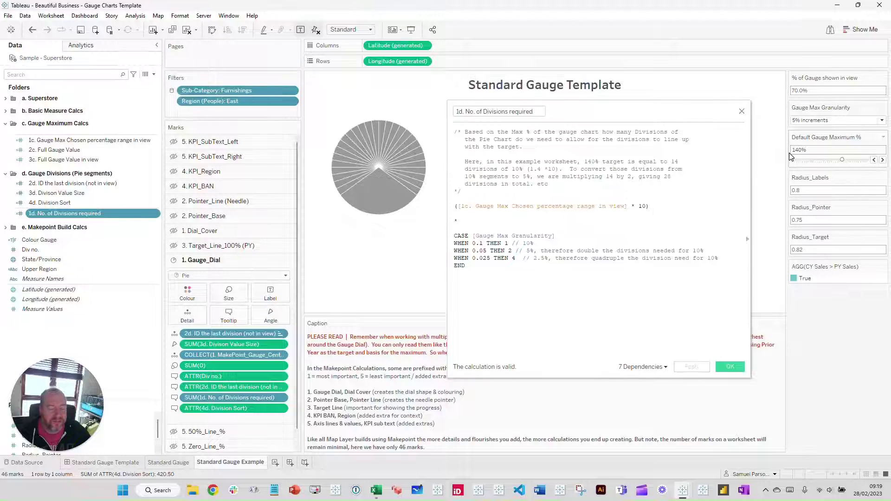
pyautogui.write(')')
pyautogui.doubleClick(643, 206)
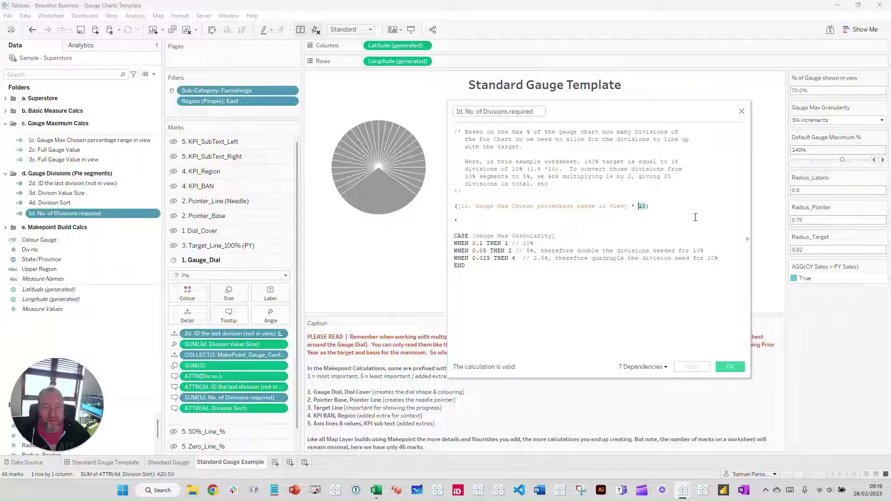
pyautogui.moveTo(360, 183)
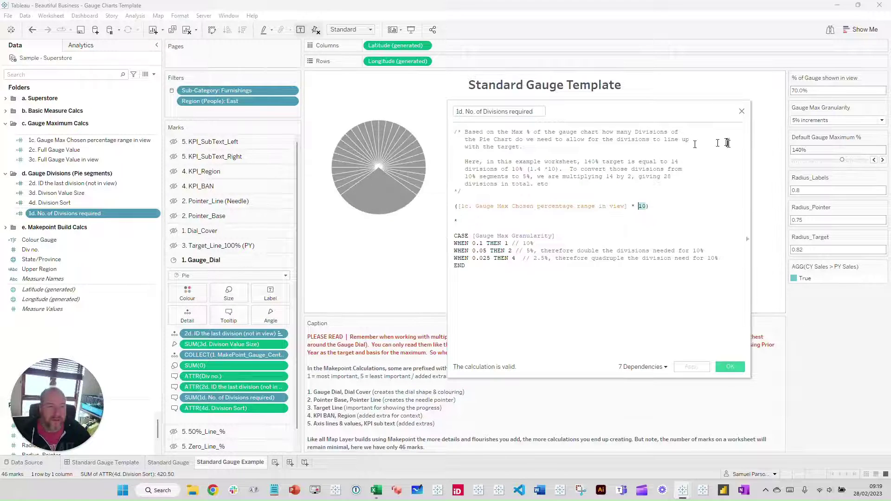
pyautogui.click(818, 122)
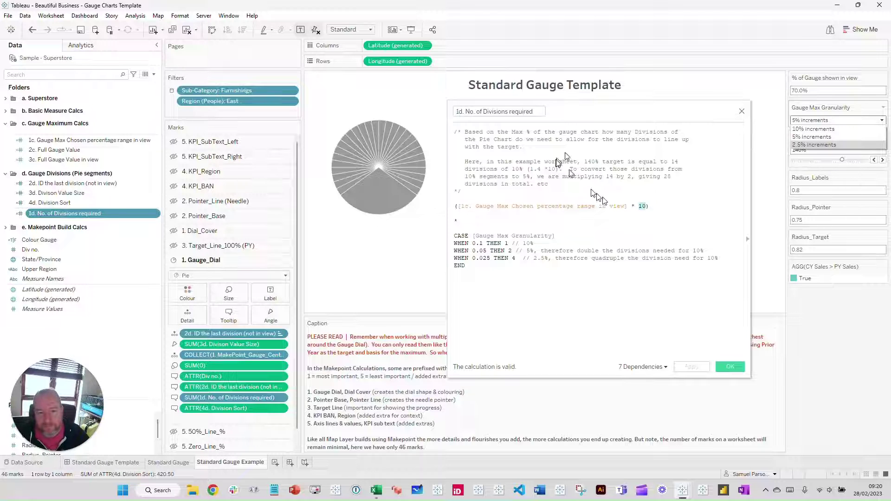
# Review the percentage-range expression and the Gauge Max Granularity CASE block, compare them with the granularity options, and close the calculation.
pyautogui.click(636, 208)
pyautogui.moveTo(650, 206); pyautogui.dragTo(455, 206)
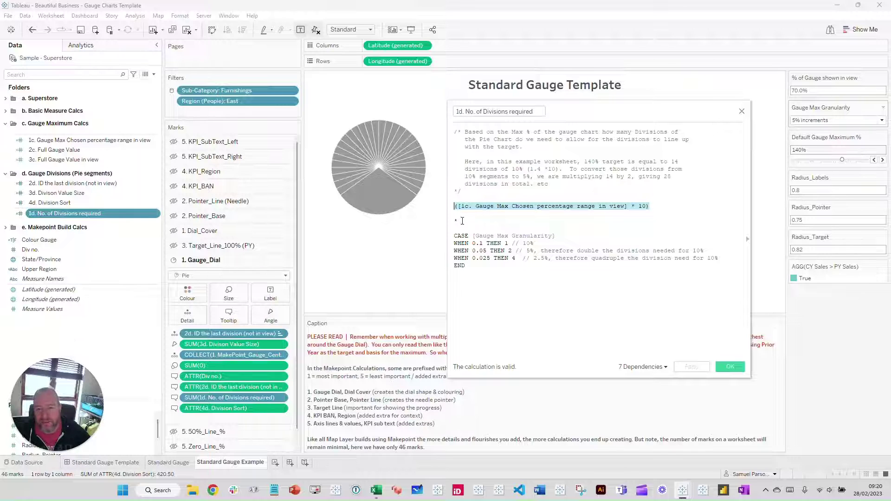
pyautogui.moveTo(483, 228); pyautogui.dragTo(511, 268)
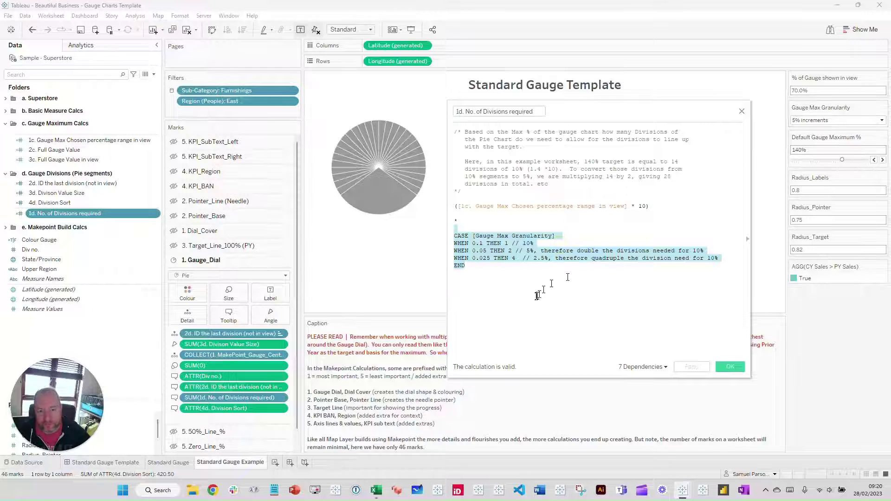
pyautogui.click(535, 293)
pyautogui.click(819, 121)
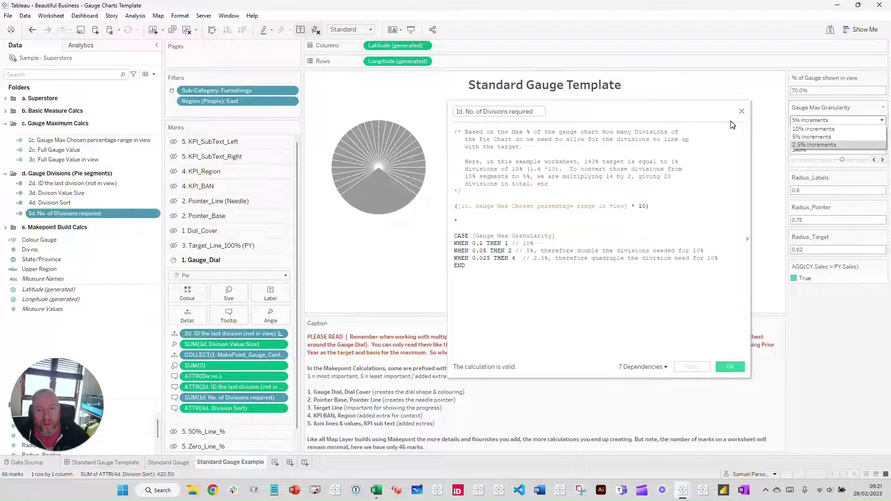
pyautogui.click(742, 112)
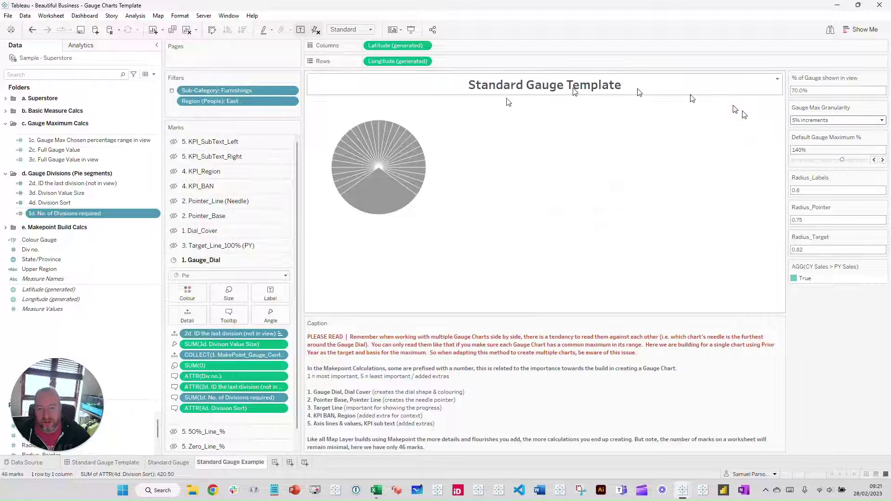
# Inspect the first and last pie segments' details and open the 2d. ID the last division (not in view) calculation.
pyautogui.moveTo(344, 188)
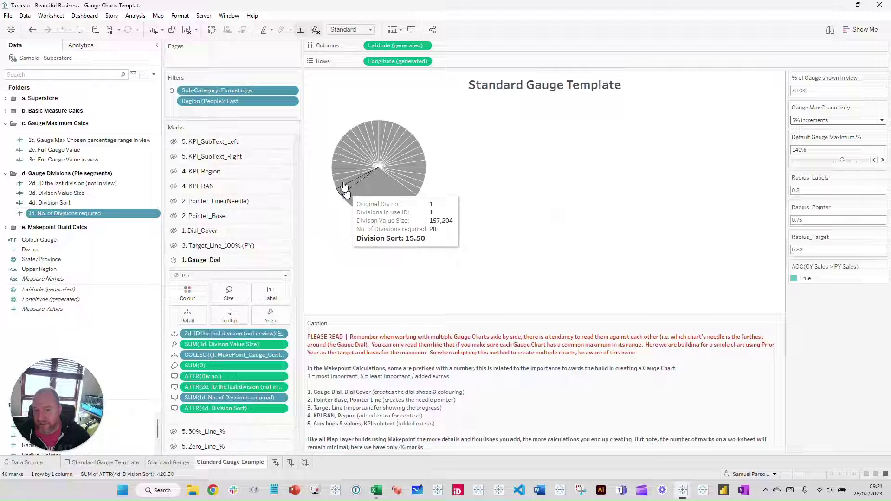
pyautogui.moveTo(414, 193)
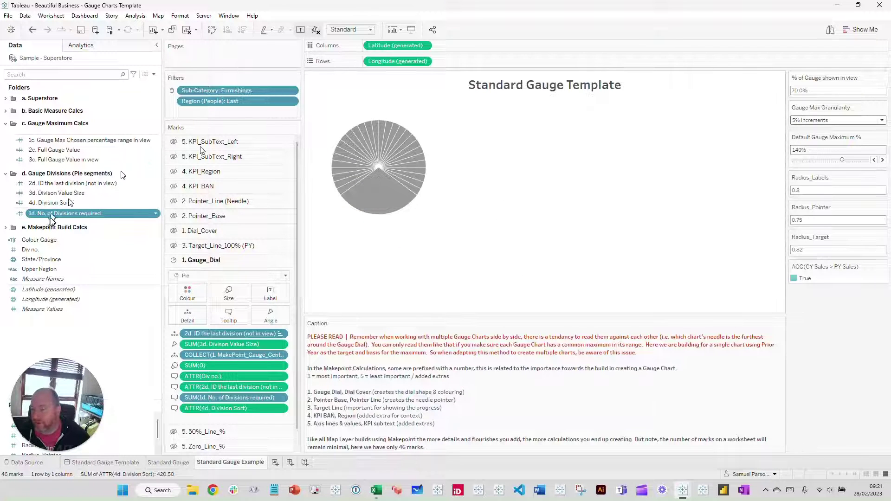
pyautogui.keyDown('ctrl'); pyautogui.click(84, 184); pyautogui.keyUp('ctrl')
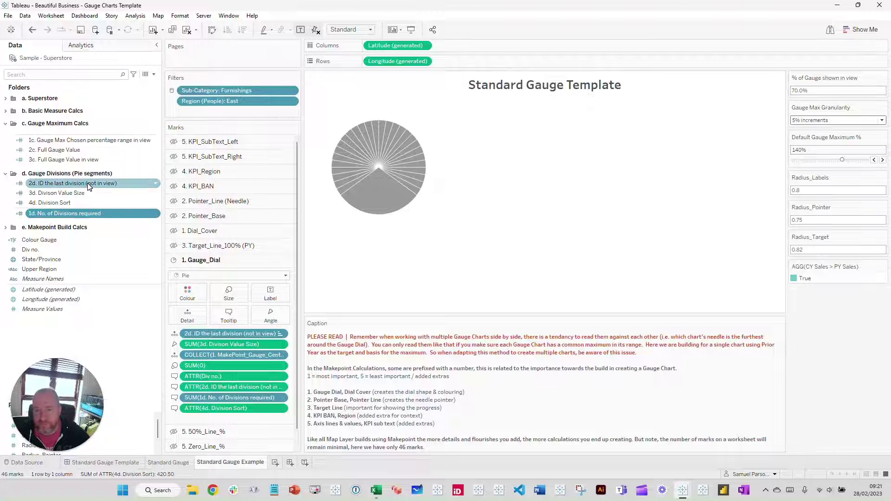
pyautogui.click(87, 183)
pyautogui.rightClick(88, 182)
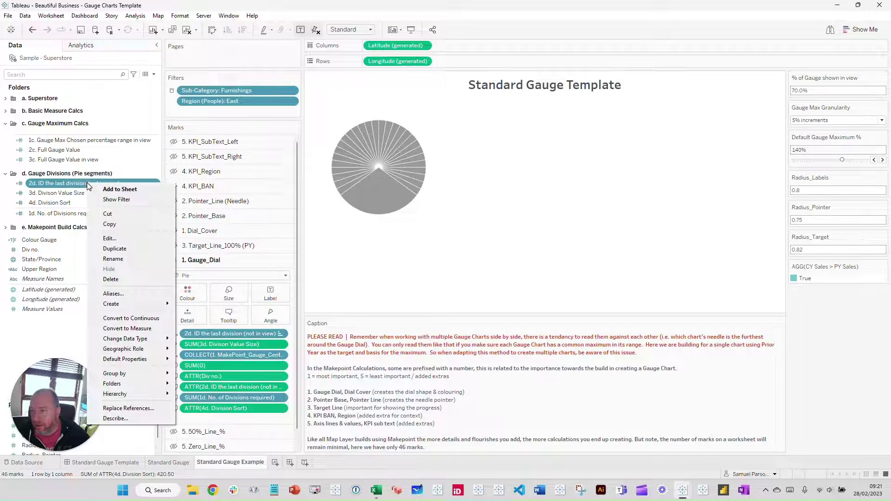
pyautogui.click(111, 238)
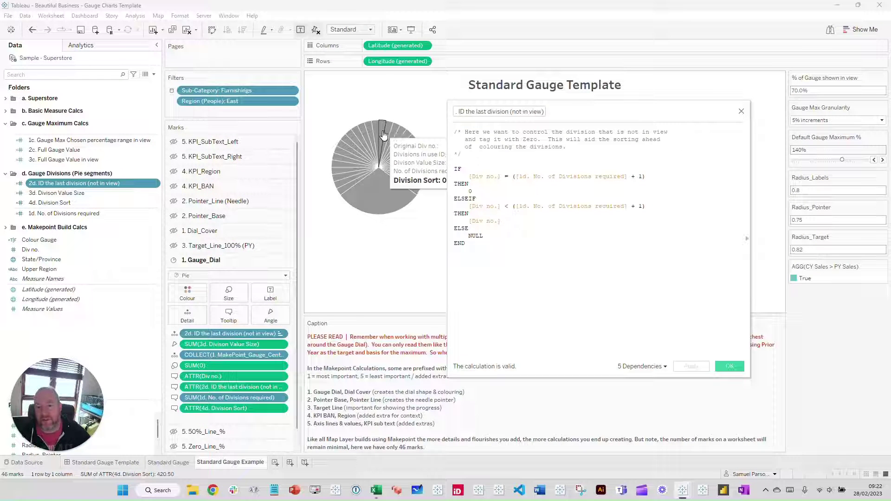
pyautogui.moveTo(379, 181)
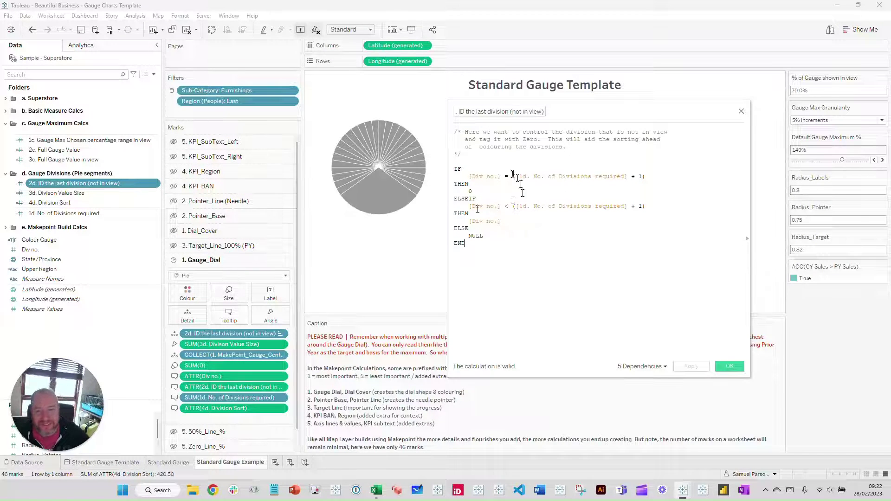
# Examine the formula's first IF condition, its + 1 term and the 0 result against the pie segment not in view.
pyautogui.moveTo(29, 250); pyautogui.dragTo(33, 256)
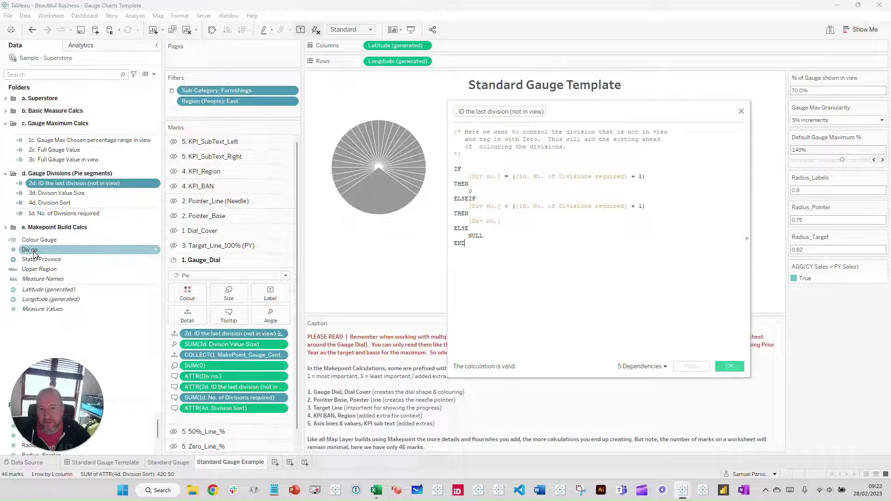
pyautogui.moveTo(33, 254); pyautogui.dragTo(473, 222)
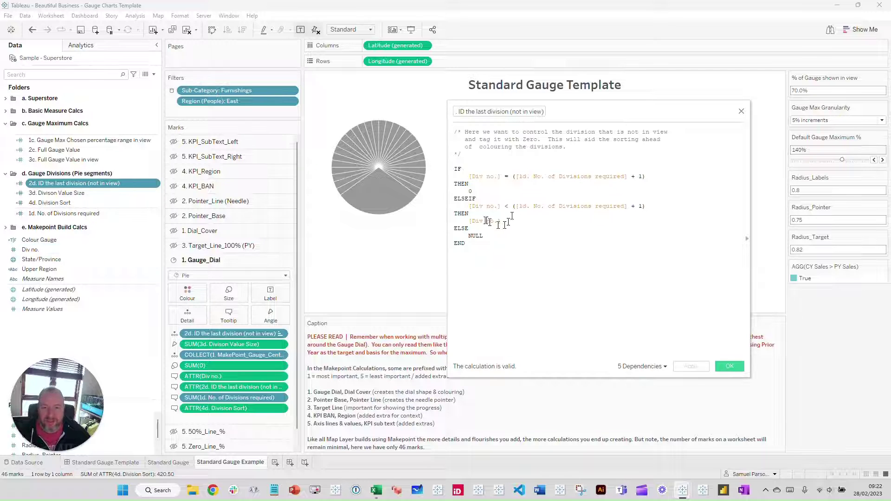
pyautogui.doubleClick(497, 177)
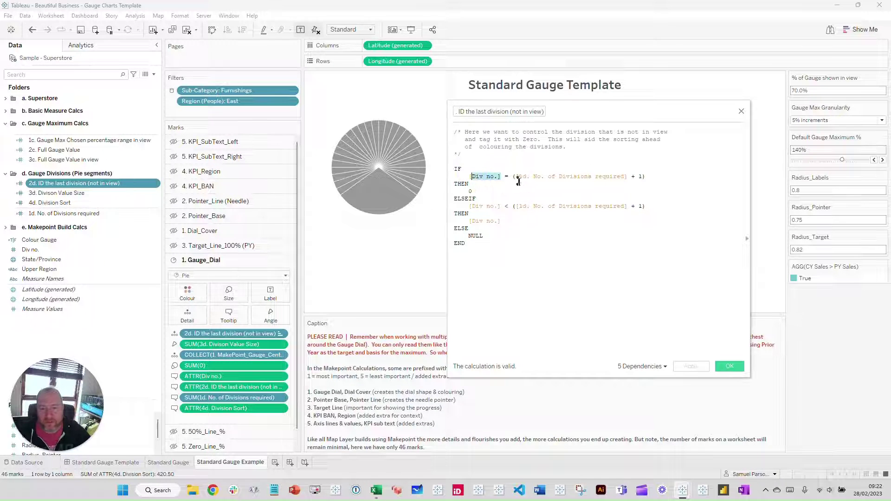
pyautogui.click(114, 218)
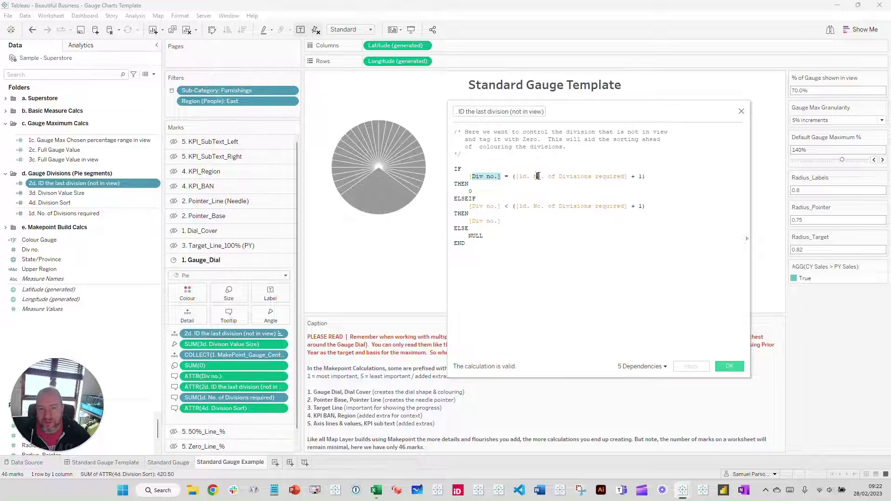
pyautogui.click(642, 176)
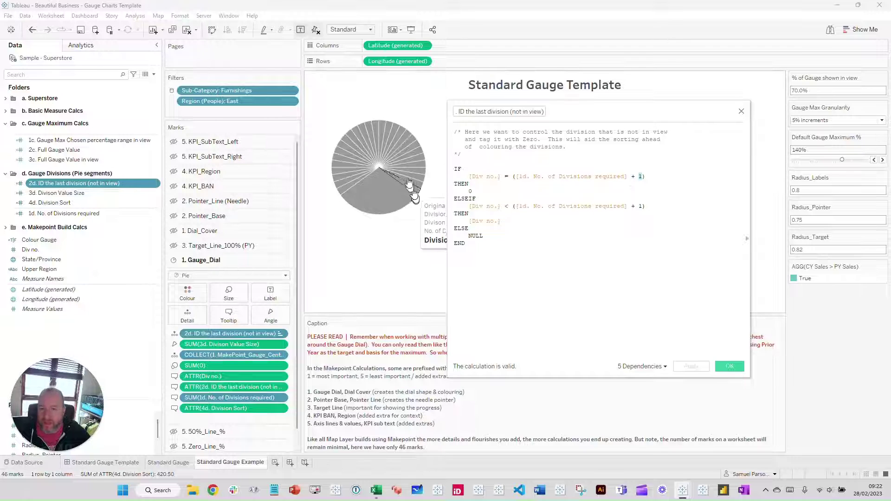
pyautogui.moveTo(373, 183)
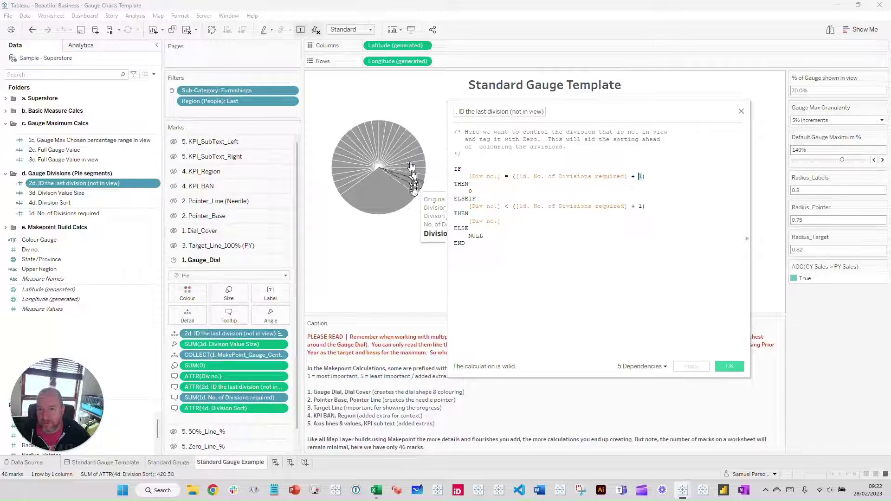
pyautogui.moveTo(390, 209)
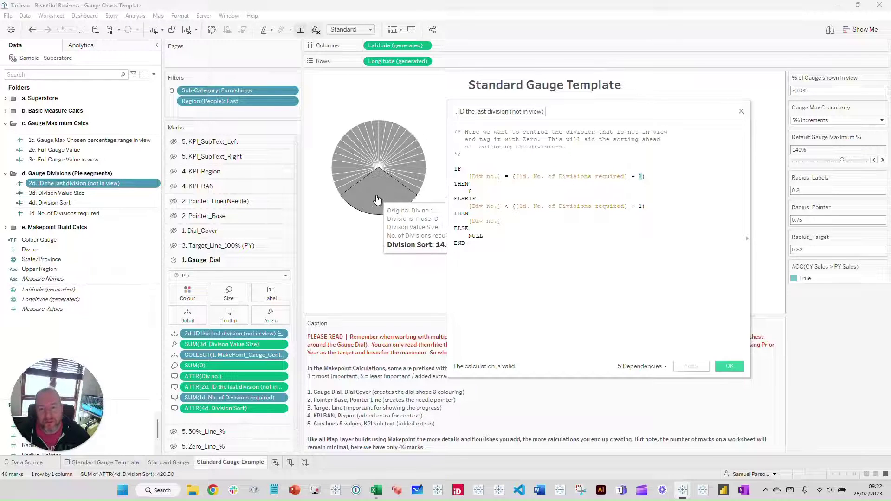
pyautogui.click(474, 190)
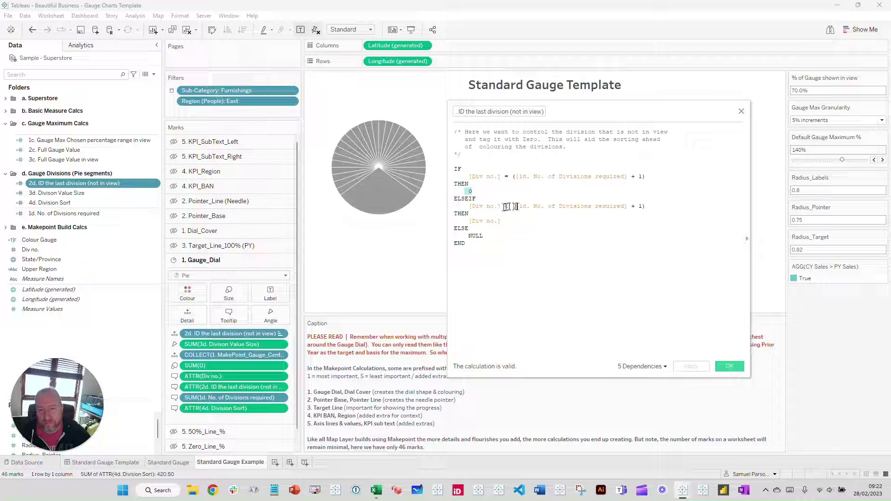
# Change the ELSEIF condition to [Div no.] <= ([1d. No. of Divisions required]) and move the editor clear of the pie.
pyautogui.moveTo(414, 195)
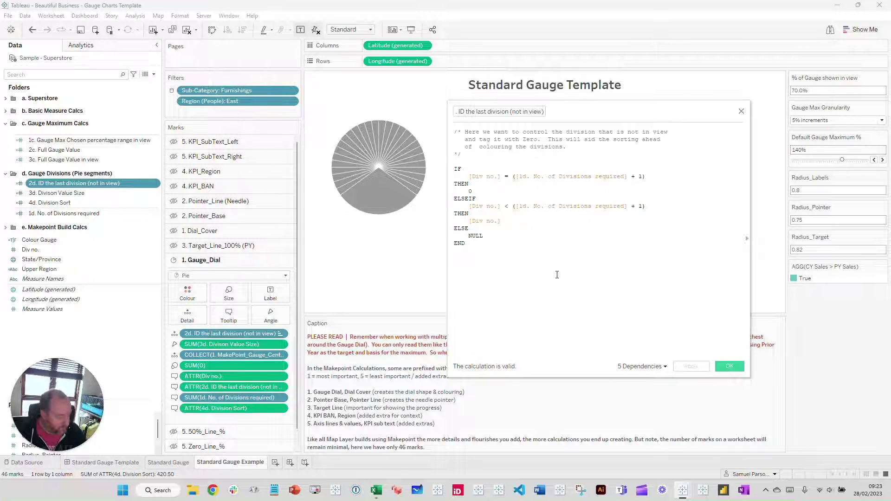
pyautogui.write('=')
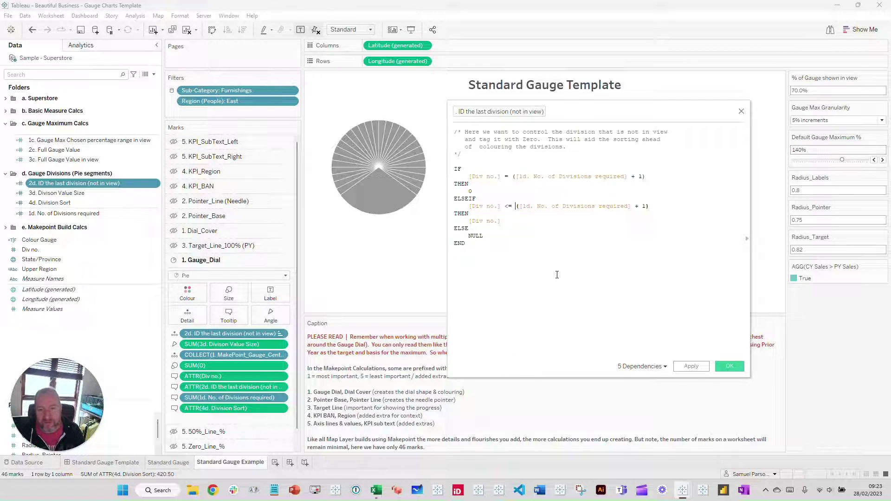
pyautogui.press('BackSpace')
pyautogui.press('BackSpace')
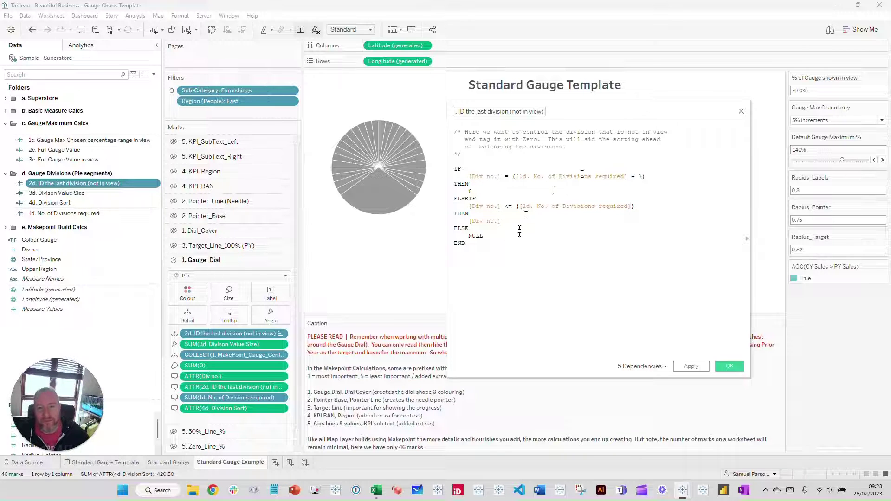
pyautogui.moveTo(349, 190)
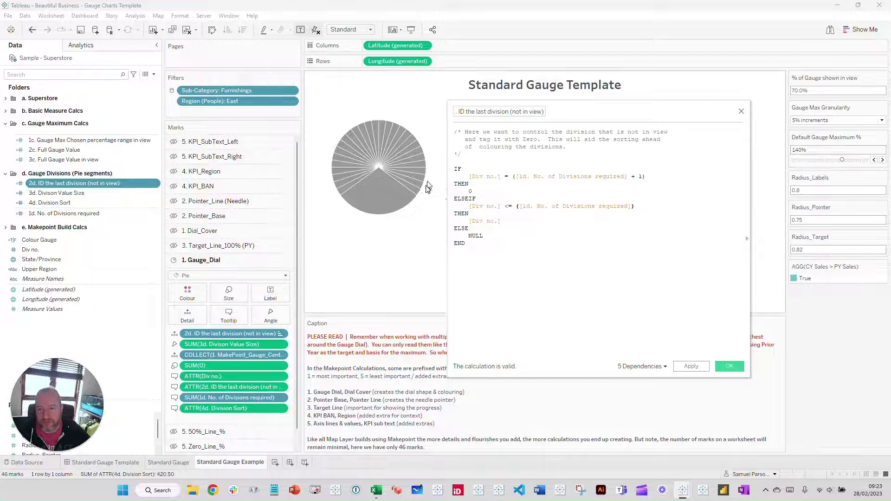
pyautogui.moveTo(570, 112); pyautogui.dragTo(646, 113)
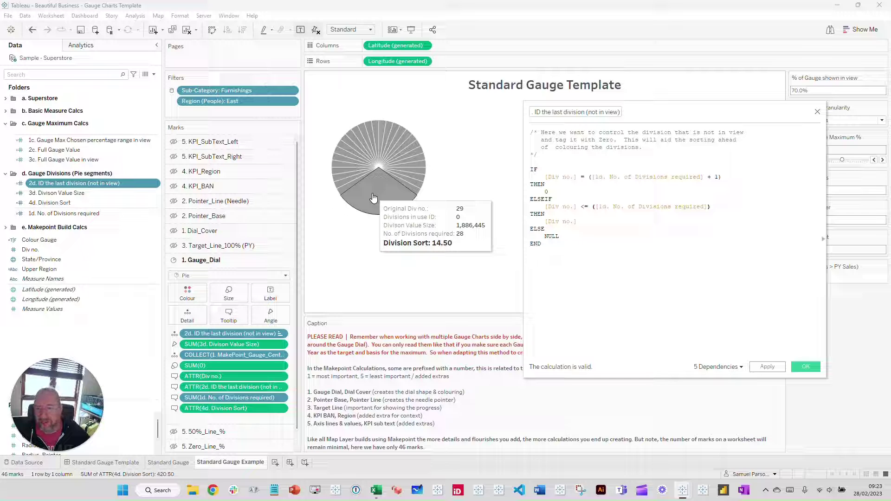
# Close the current calculation, open 3d. Divison Value Size for editing and widen its editor to fit the full formula.
pyautogui.click(819, 113)
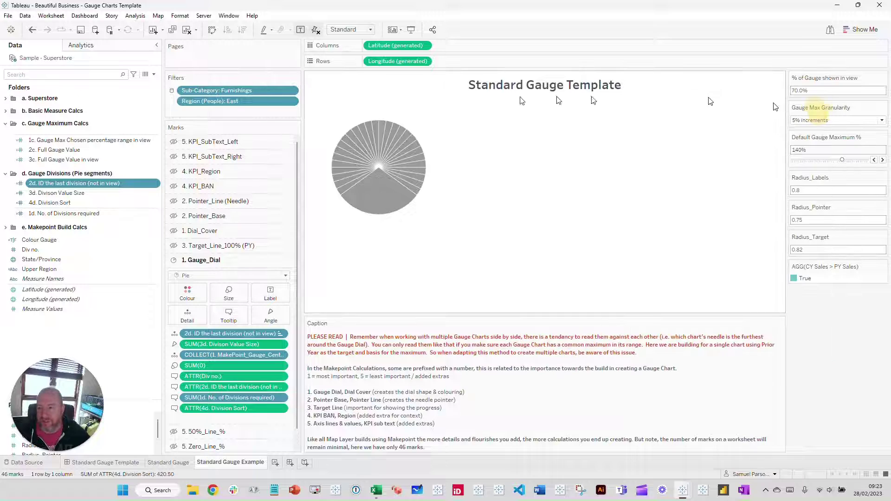
pyautogui.rightClick(72, 194)
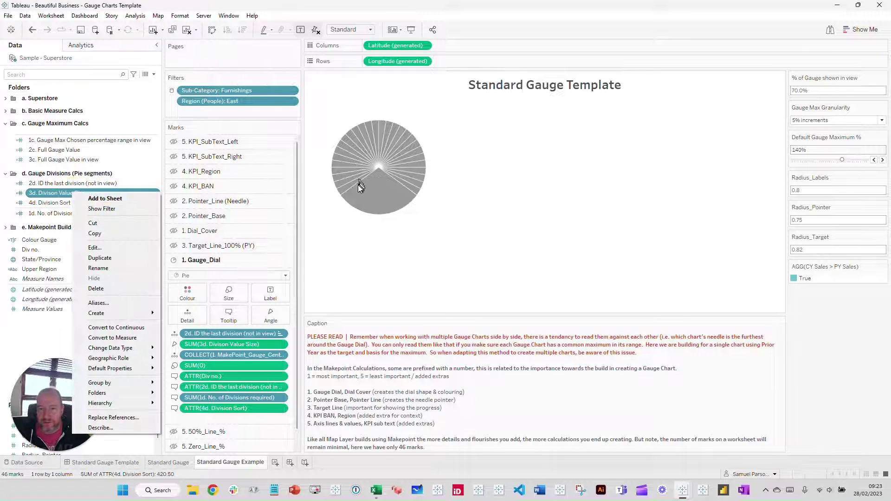
pyautogui.click(97, 247)
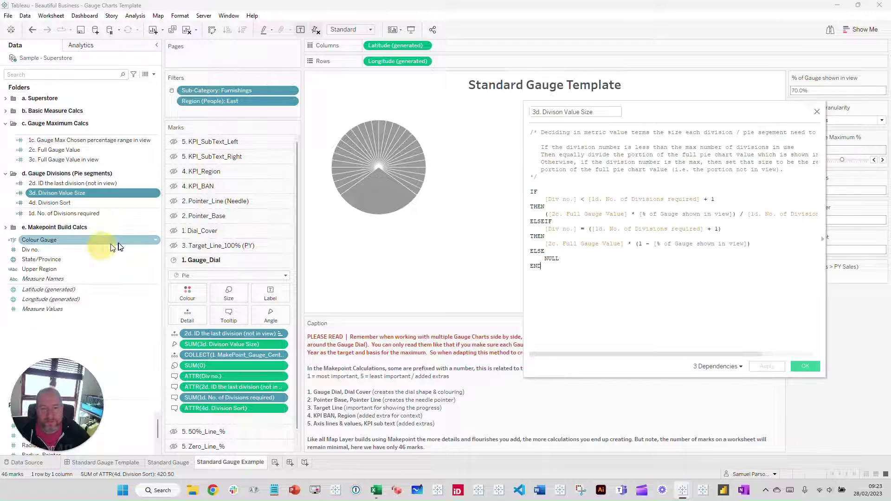
pyautogui.moveTo(643, 114); pyautogui.dragTo(594, 105)
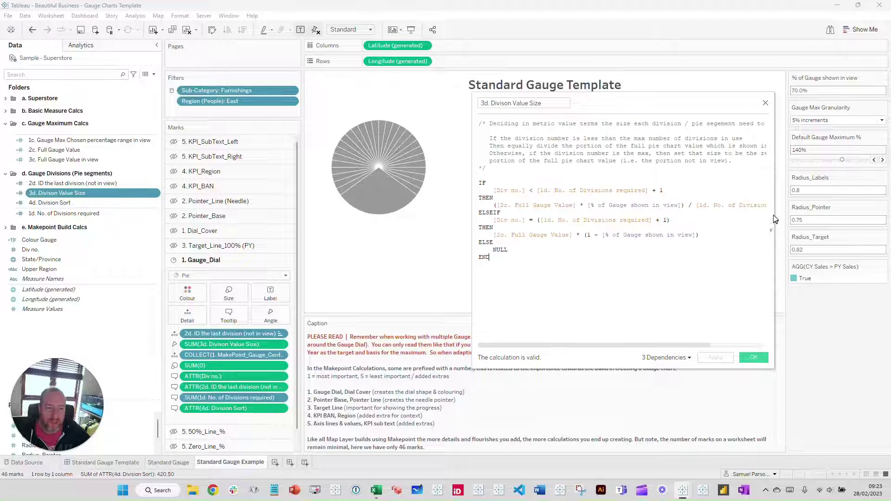
pyautogui.moveTo(776, 215); pyautogui.dragTo(819, 213)
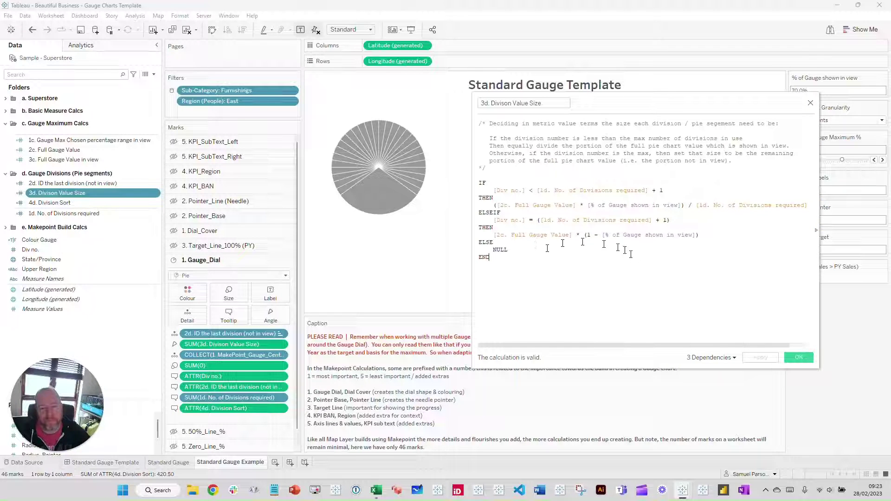
# Change the first IF condition to [Div no.] <= [1d. No. of Divisions required], removing the + 1 term.
pyautogui.moveTo(526, 190); pyautogui.dragTo(491, 189)
pyautogui.click(536, 191)
pyautogui.write('=')
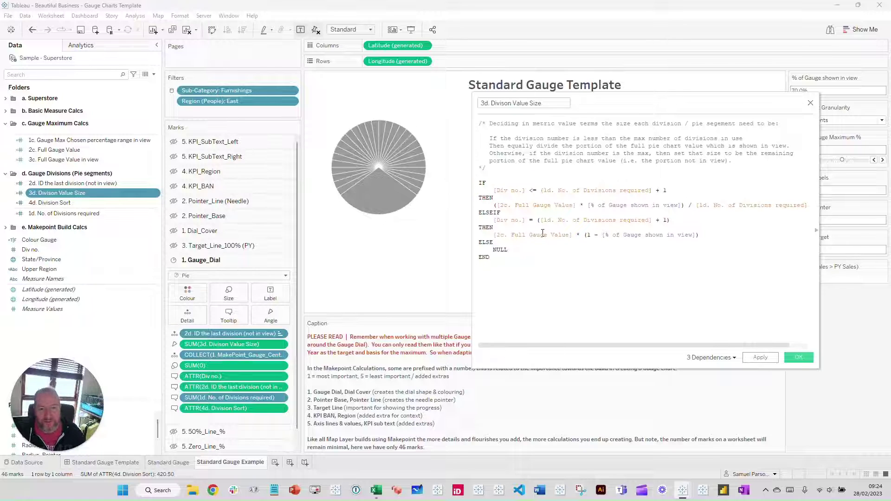
pyautogui.moveTo(656, 190); pyautogui.dragTo(669, 191)
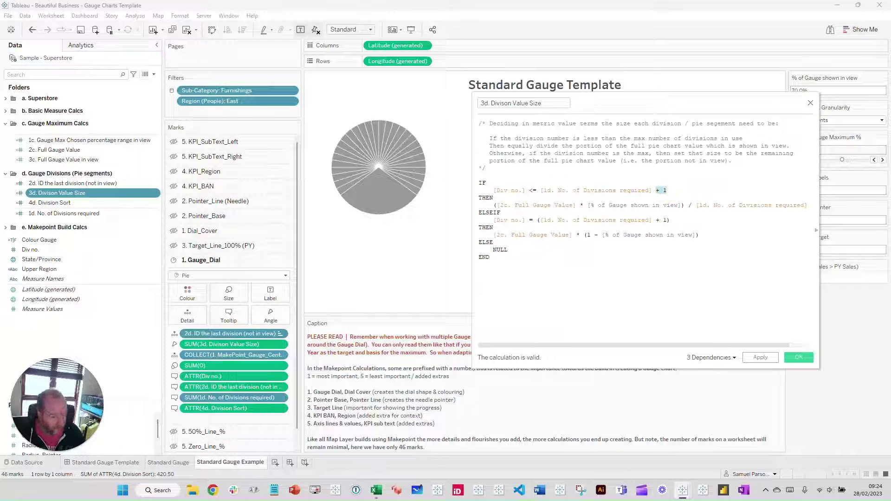
pyautogui.press('BackSpace')
pyautogui.moveTo(348, 192)
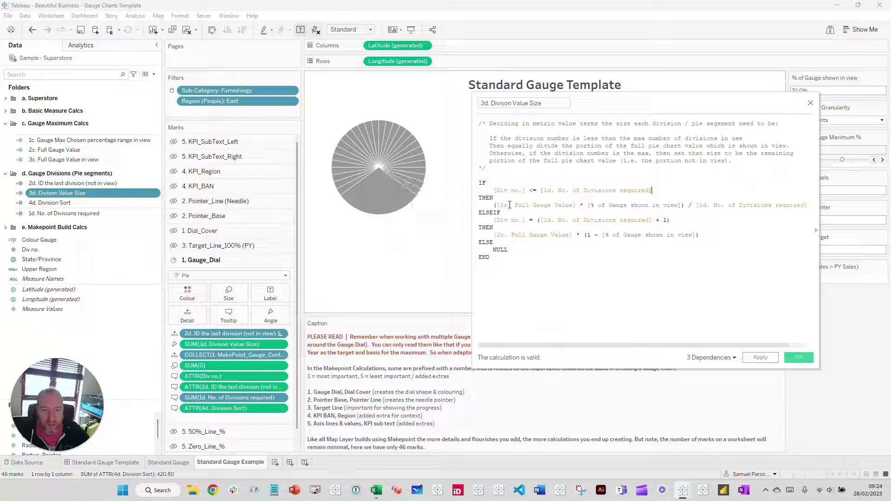
pyautogui.click(652, 190)
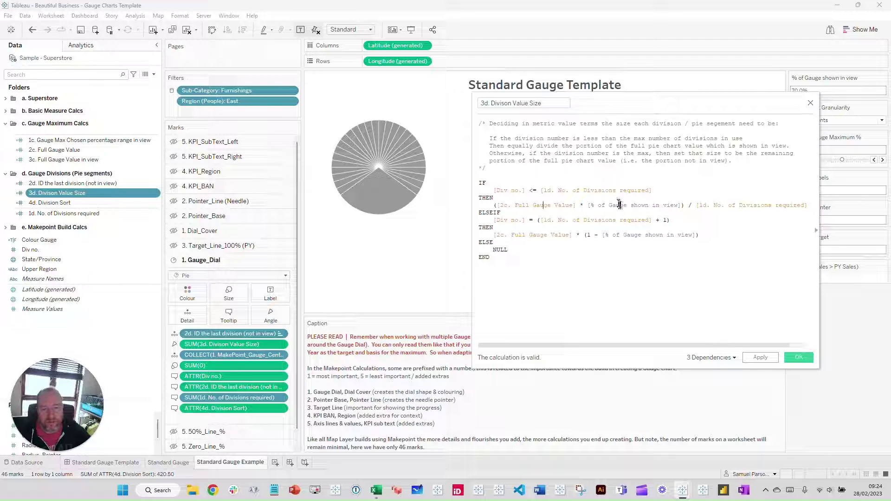
# Examine the first THEN expression, which divides the visible gauge value by the divisions required, against the pie segments.
pyautogui.moveTo(692, 105); pyautogui.dragTo(650, 109)
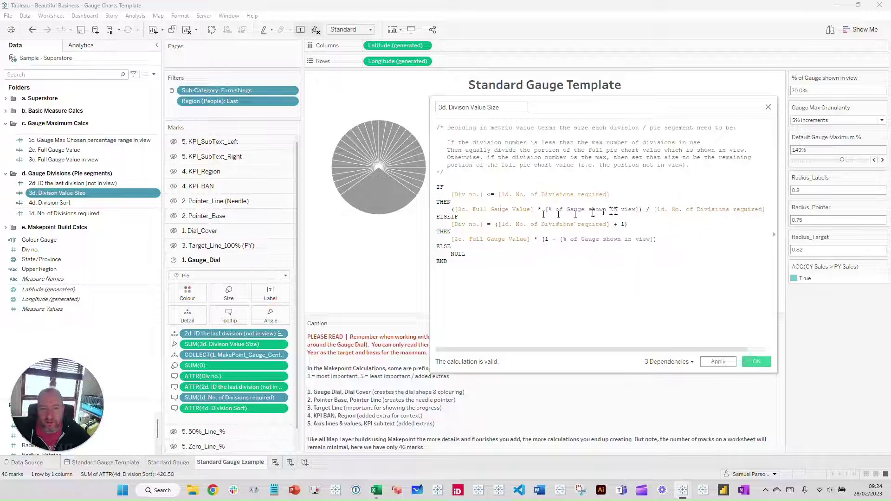
pyautogui.click(64, 162)
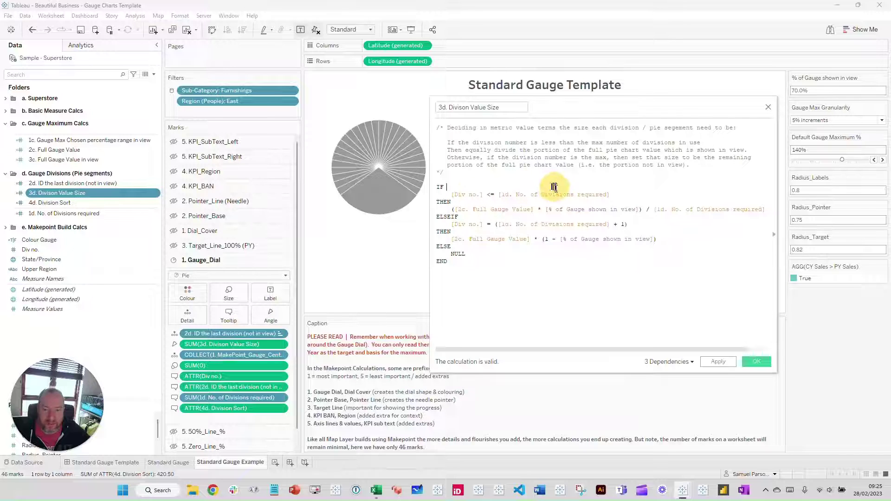
pyautogui.moveTo(470, 210); pyautogui.dragTo(676, 210)
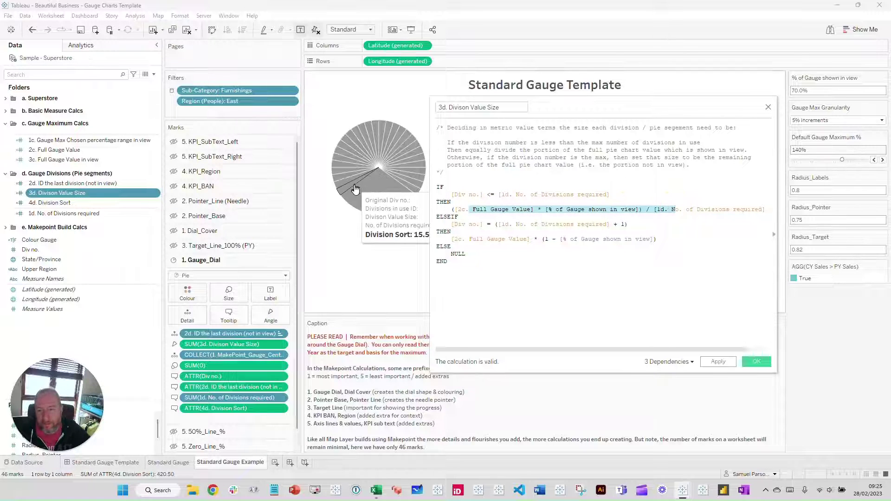
pyautogui.moveTo(412, 189)
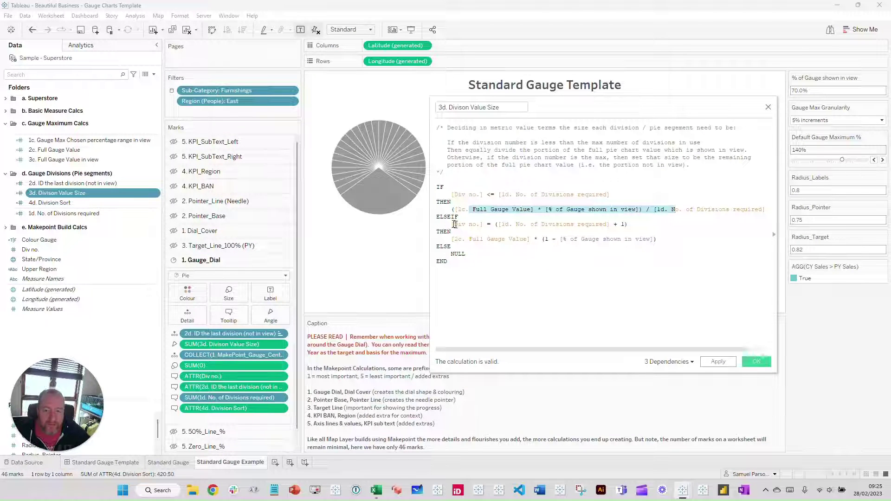
pyautogui.moveTo(383, 195)
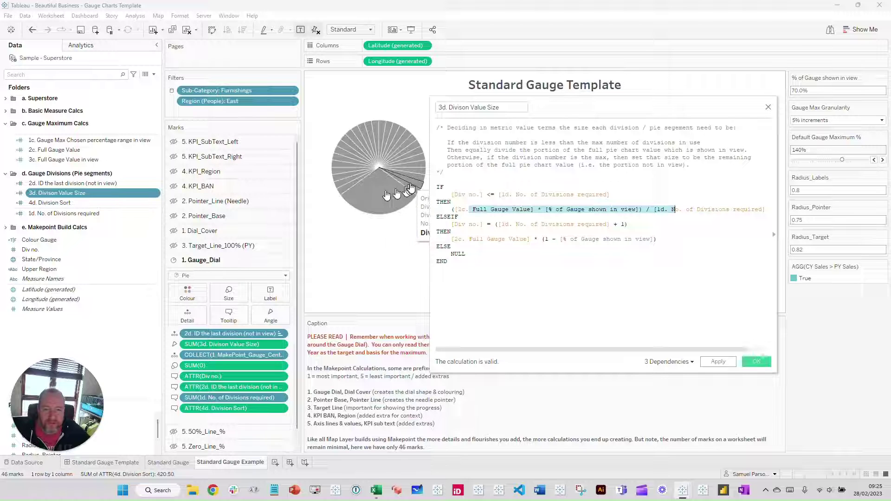
# Examine the (1 - [% of Gauge shown in view]) expression against the pie segment not in view and close the calculation.
pyautogui.moveTo(543, 107); pyautogui.dragTo(638, 109)
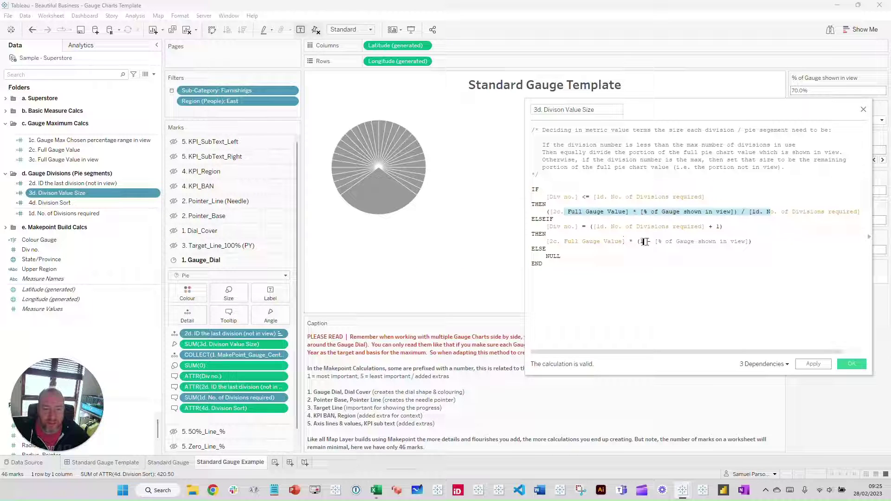
pyautogui.click(755, 240)
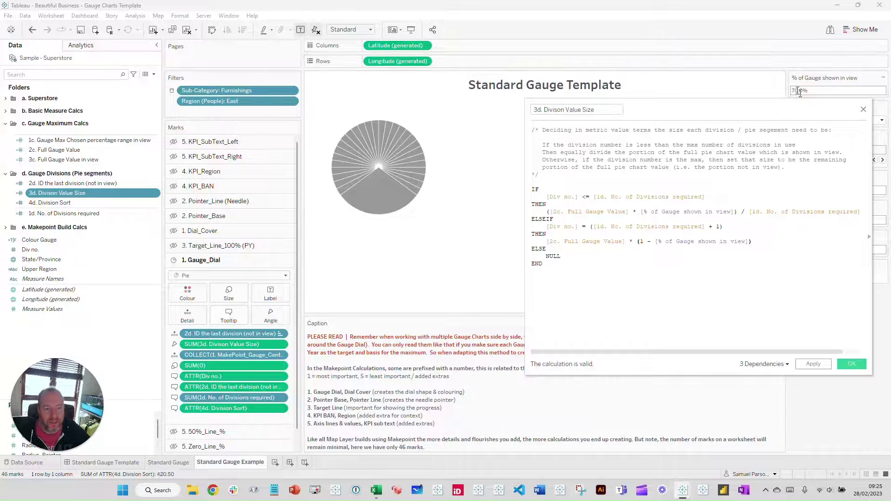
pyautogui.moveTo(385, 200)
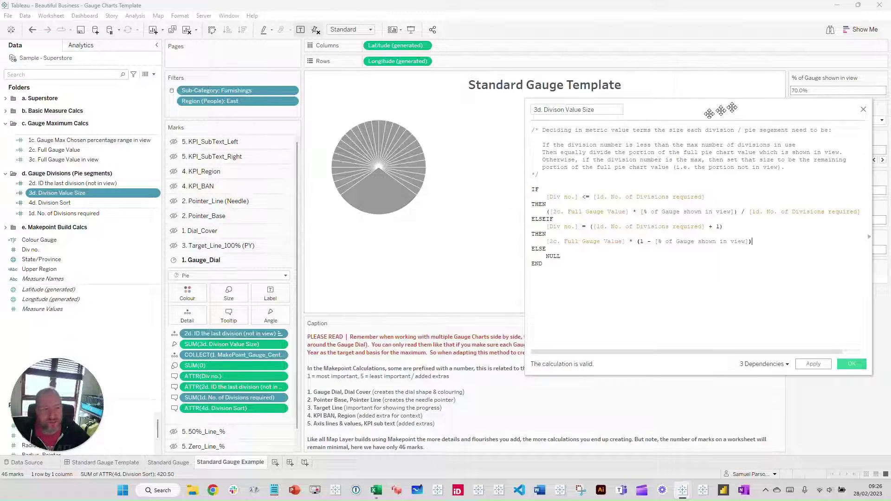
pyautogui.click(864, 111)
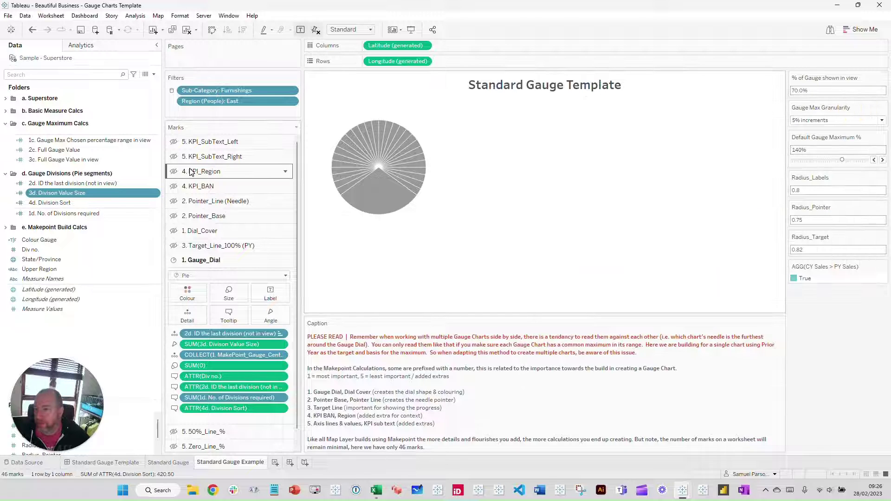
# Open the 4d. Division Sort calculation, heighten its editor and compare its explanatory comment with the pie segments' sort values.
pyautogui.rightClick(72, 204)
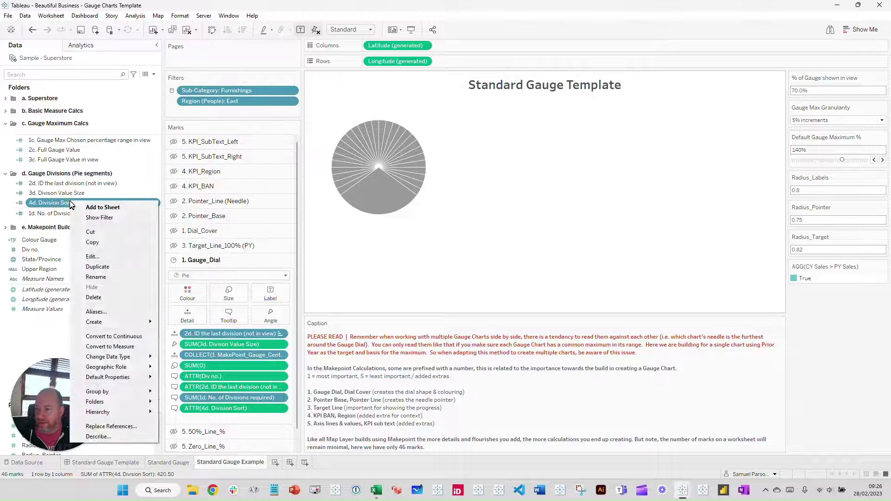
pyautogui.click(108, 258)
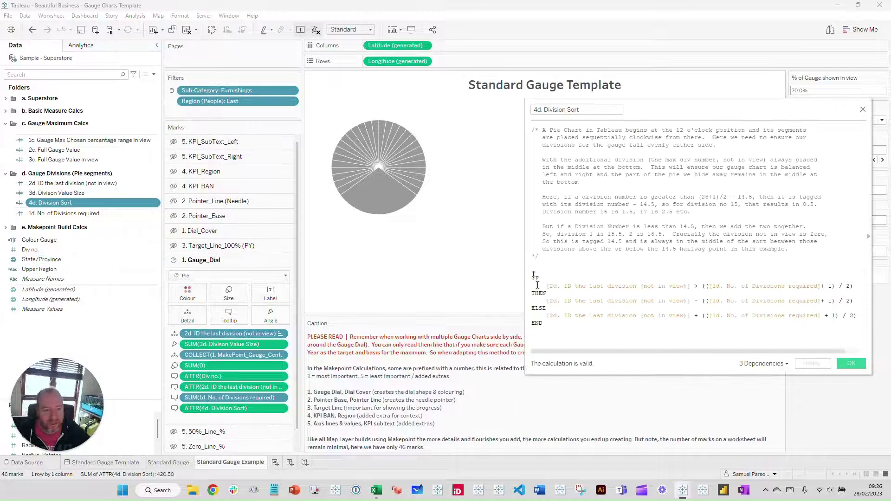
pyautogui.moveTo(584, 377); pyautogui.dragTo(574, 413)
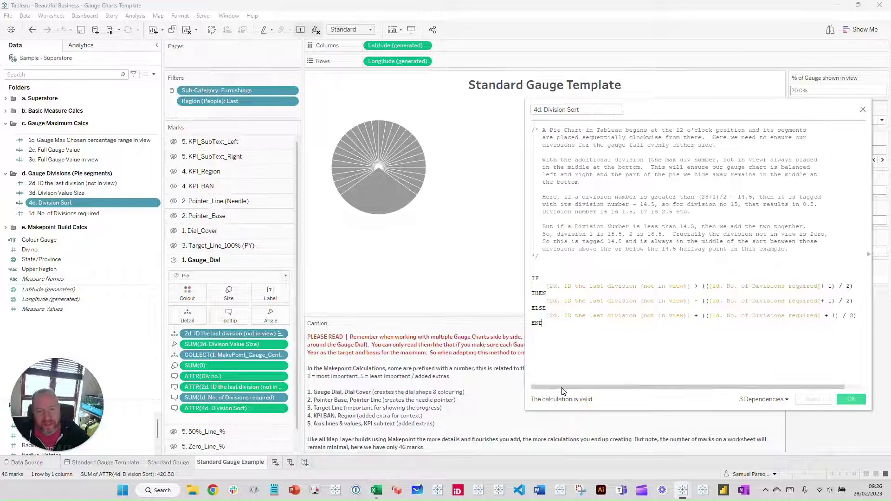
pyautogui.moveTo(656, 113); pyautogui.dragTo(598, 120)
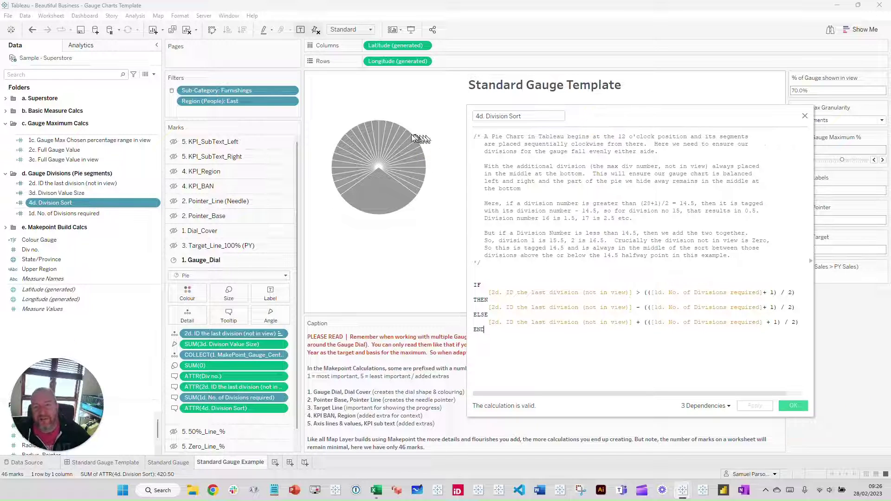
pyautogui.moveTo(384, 131)
pyautogui.moveTo(563, 102); pyautogui.dragTo(630, 101)
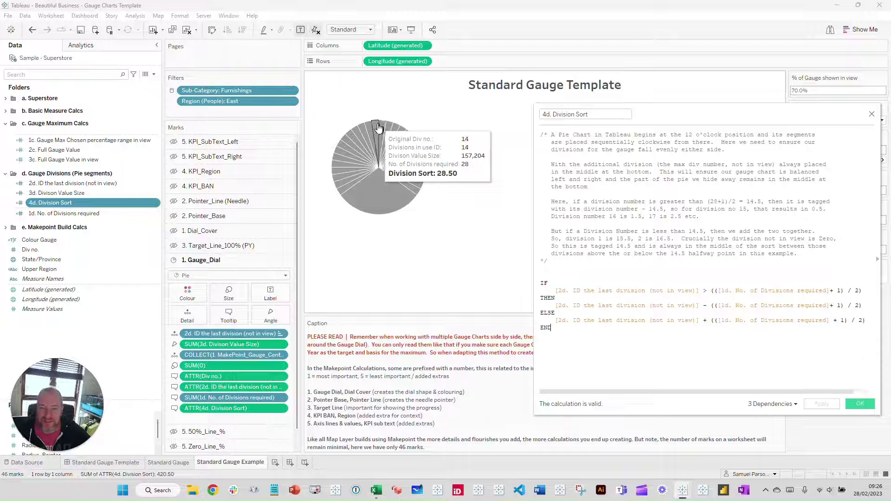
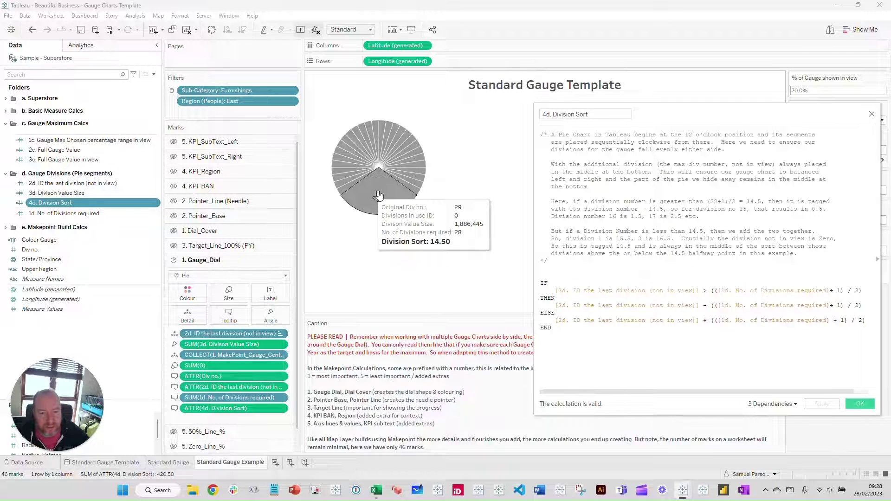
pyautogui.moveTo(666, 114); pyautogui.dragTo(591, 91)
pyautogui.moveTo(472, 120); pyautogui.dragTo(732, 240)
pyautogui.hotkey('ctrl', 'c')
pyautogui.press('Down')
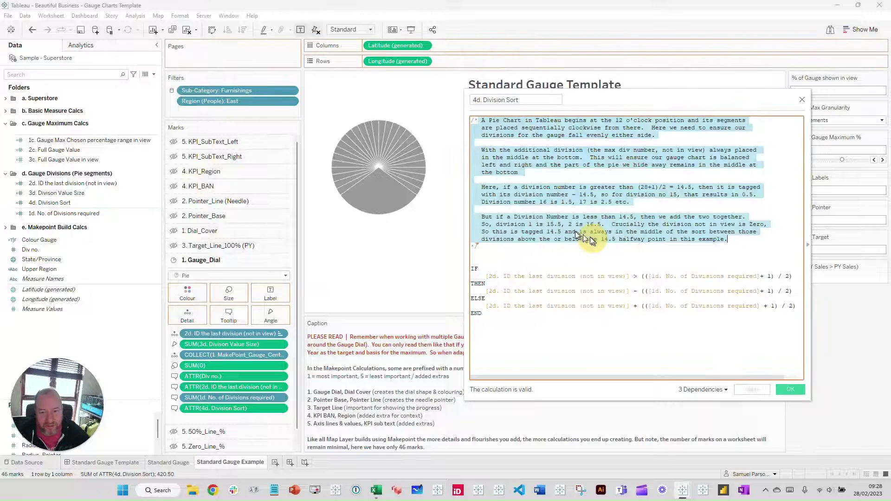
pyautogui.hotkey('ctrl', 'v')
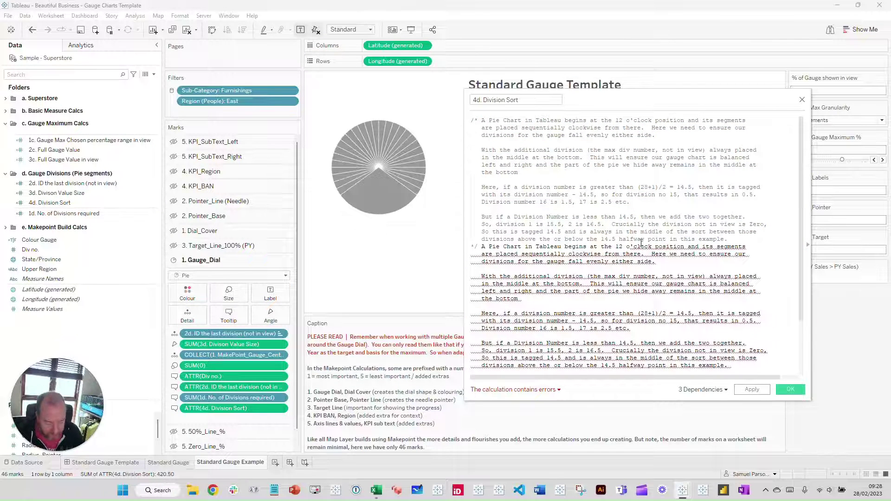
pyautogui.hotkey('ctrl', 'z')
# Match the formula's IF condition to the 2d. ID the last division (not in view) field it references.
pyautogui.click(508, 247)
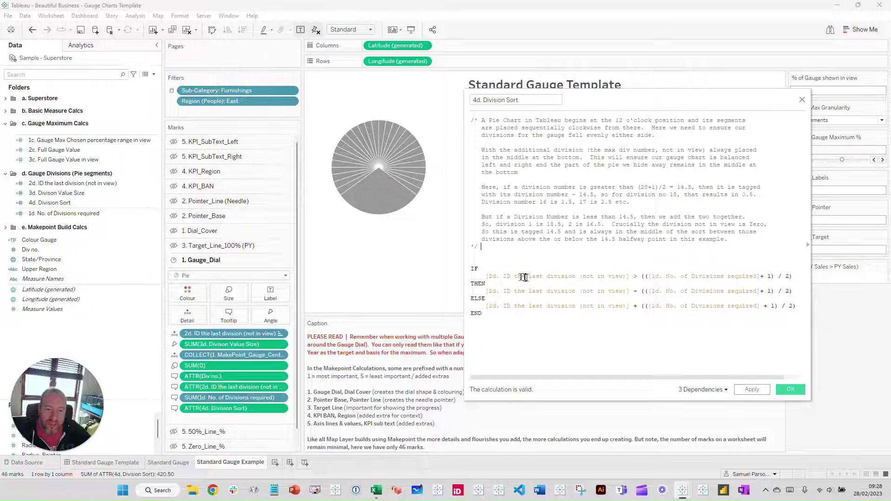
pyautogui.click(49, 184)
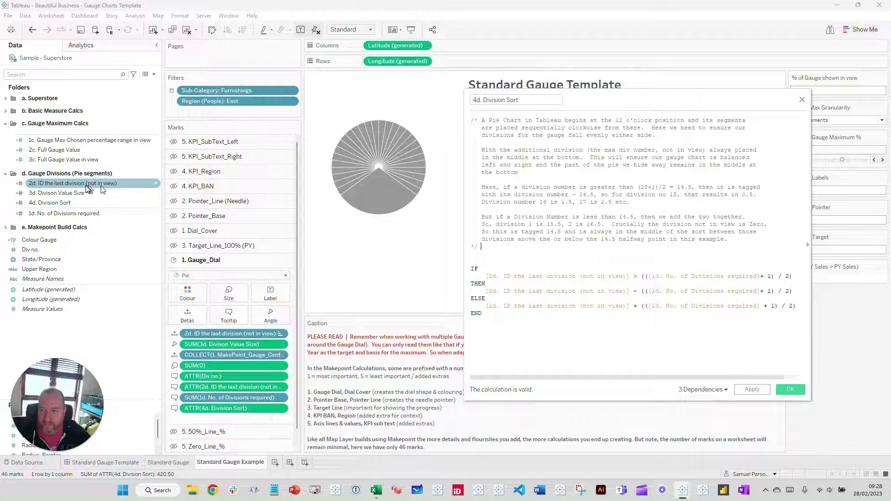
# Compare the 4d. Division Sort calculation with the sort values of the gauge's pie segments, and close the calculation.
pyautogui.moveTo(358, 186)
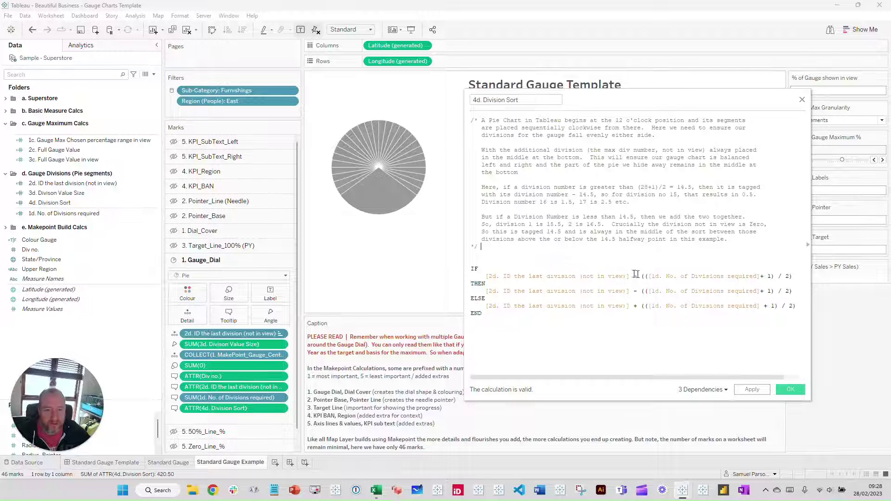
pyautogui.moveTo(626, 92); pyautogui.dragTo(686, 103)
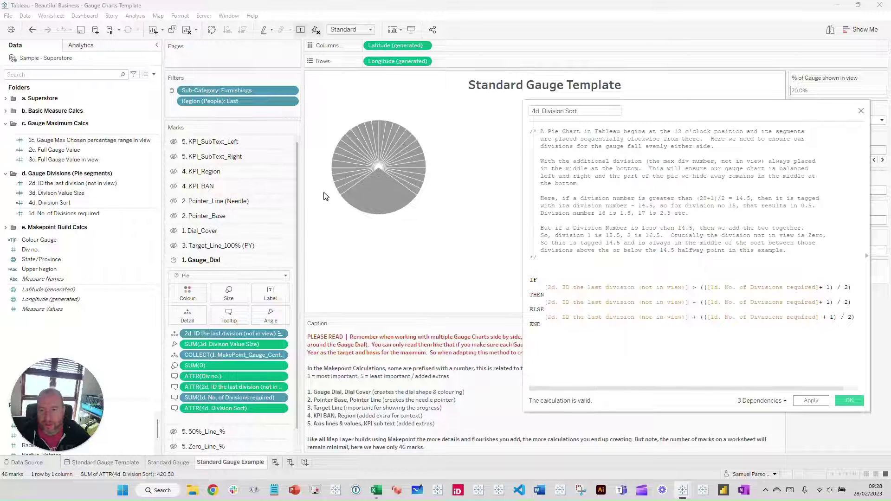
pyautogui.moveTo(417, 193)
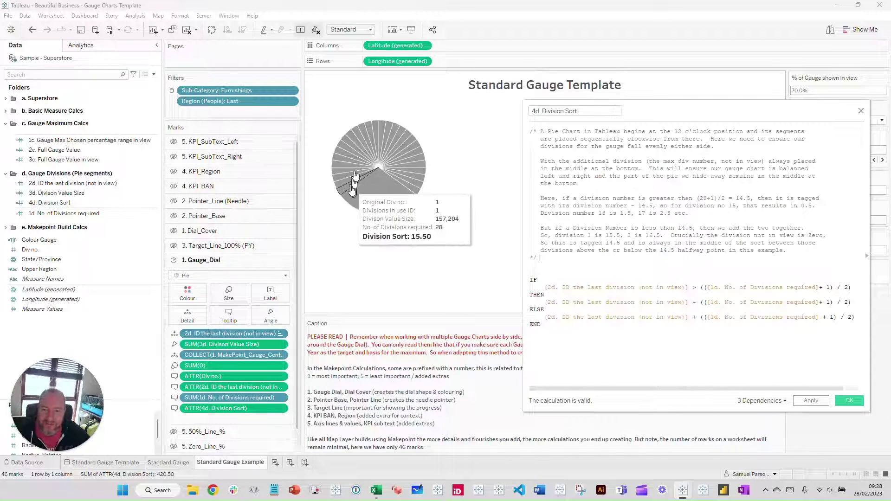
pyautogui.moveTo(381, 138)
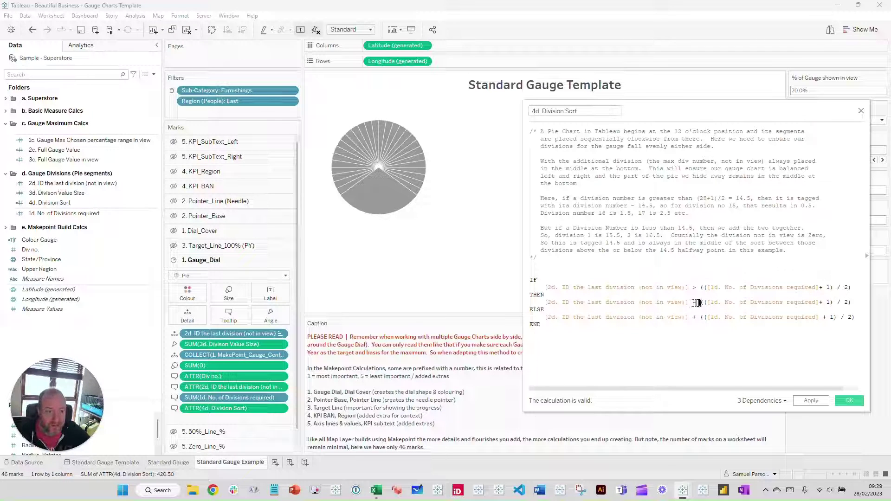
pyautogui.moveTo(377, 182)
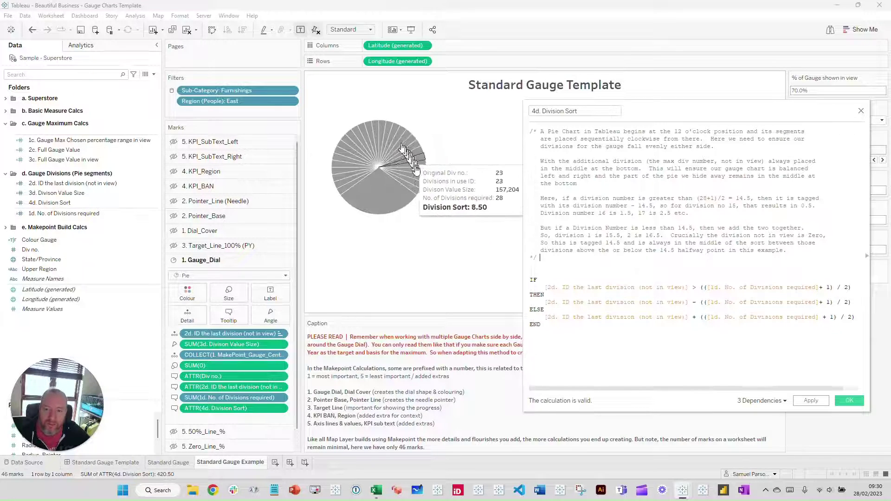
pyautogui.moveTo(417, 188)
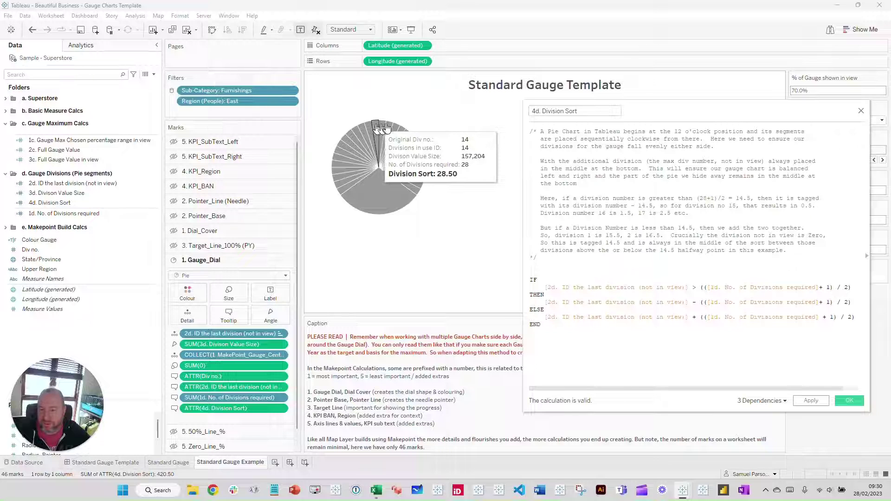
pyautogui.click(861, 111)
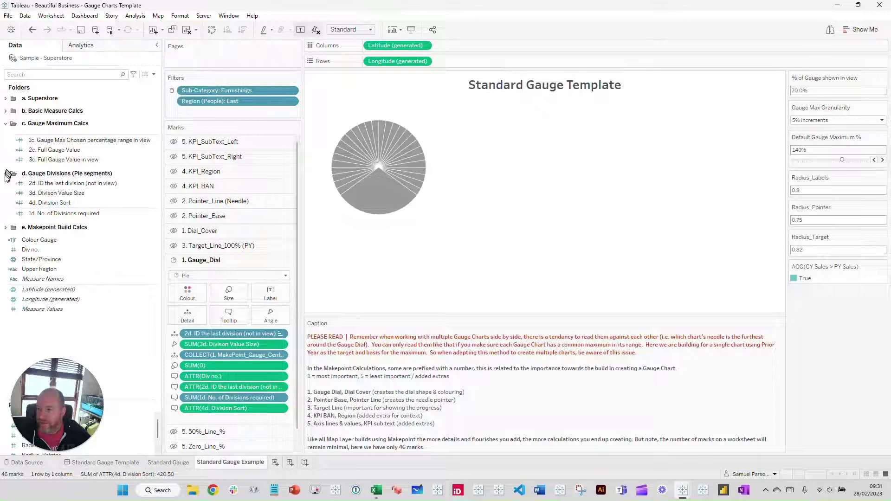
# Collapse the Gauge Divisions and Gauge Maximum Calcs folders, expand e. Makepoint Build Calcs, and add a new worksheet.
pyautogui.click(6, 173)
pyautogui.click(6, 123)
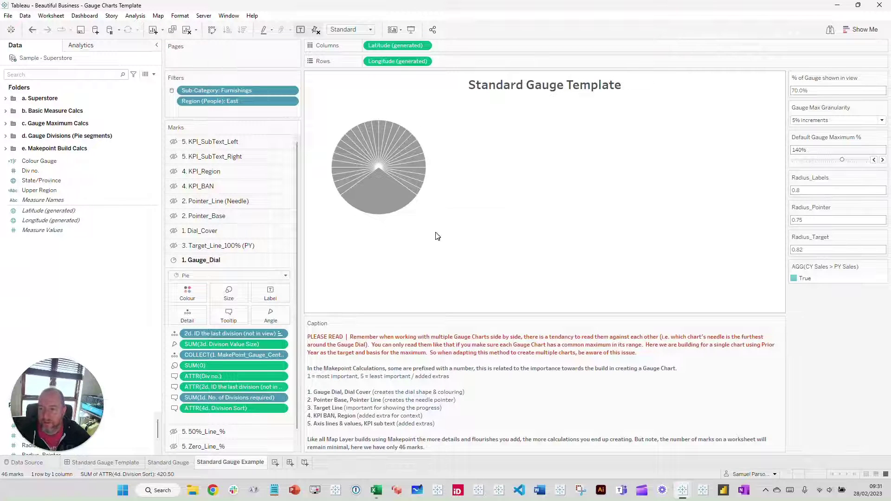
pyautogui.click(6, 149)
pyautogui.moveTo(396, 166)
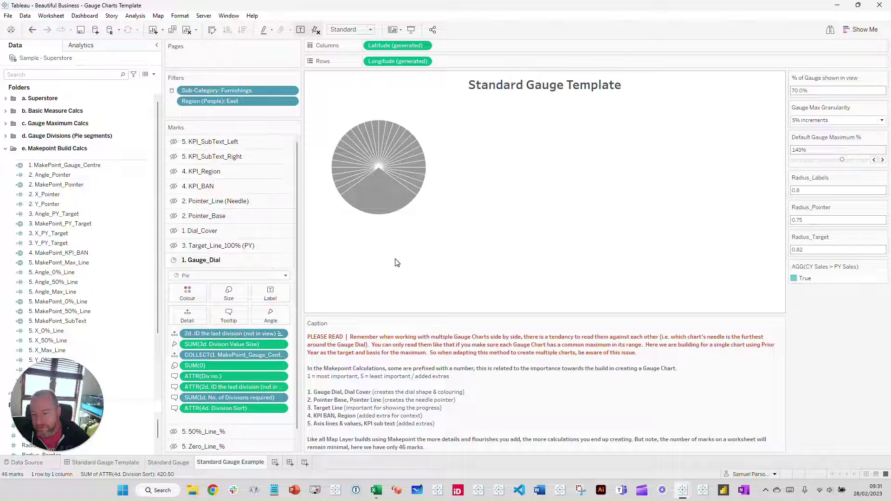
pyautogui.click(275, 463)
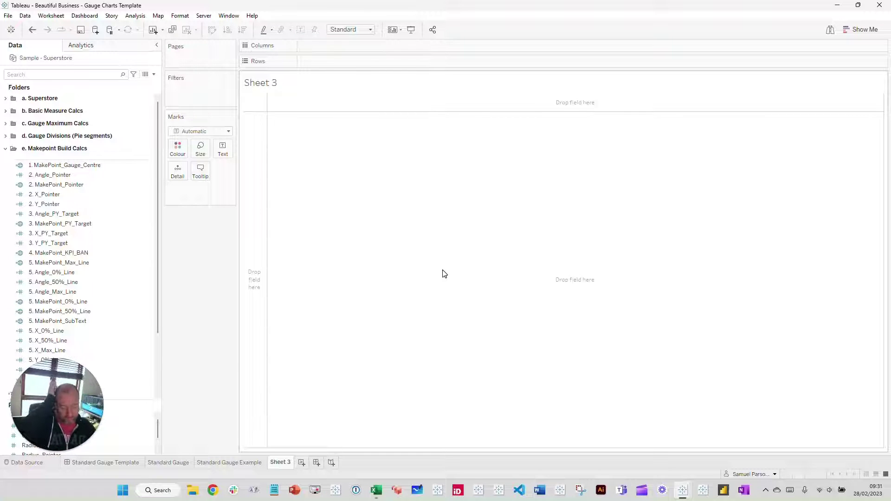
# Review the formula of 1. MakePoint_Gauge_Centre alongside the MAKEPOINT function reference, and close the calculation unchanged.
pyautogui.click(148, 176)
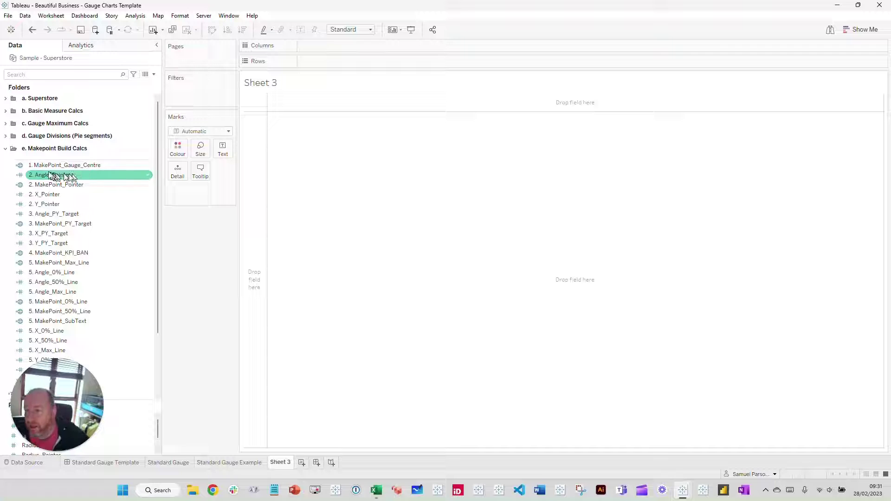
pyautogui.click(32, 167)
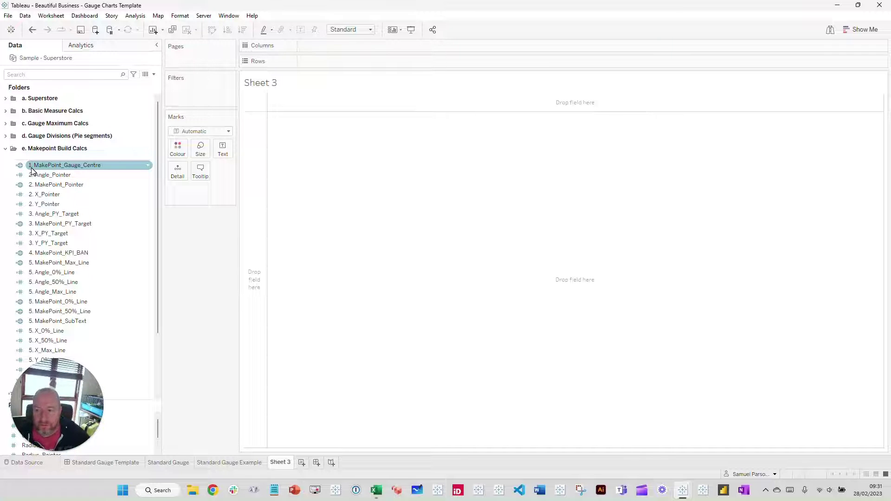
pyautogui.rightClick(61, 166)
pyautogui.click(93, 209)
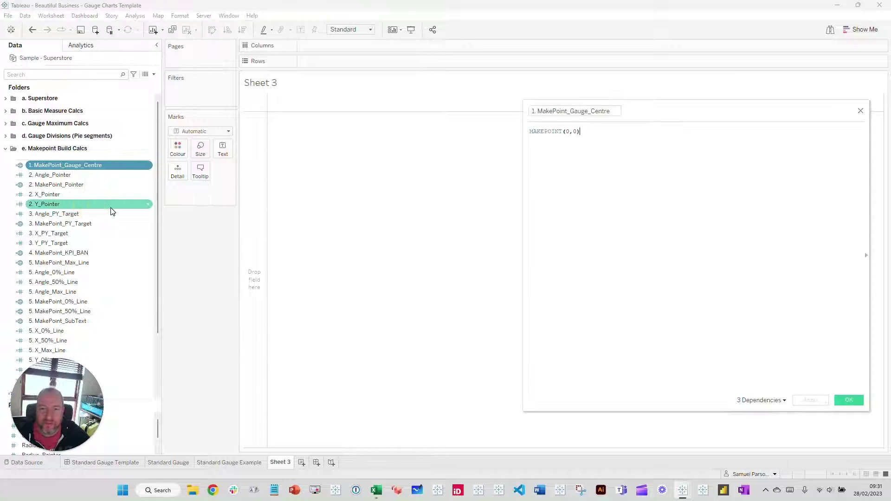
pyautogui.moveTo(659, 115); pyautogui.dragTo(355, 151)
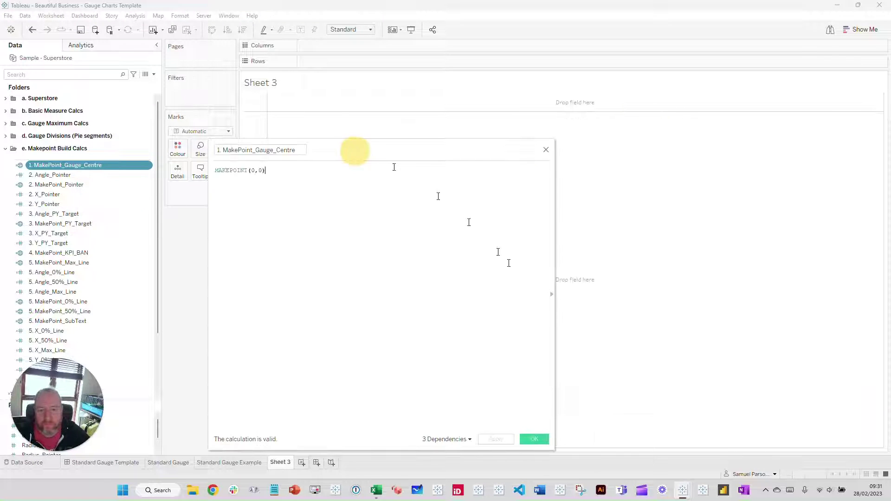
pyautogui.click(553, 300)
pyautogui.click(234, 171)
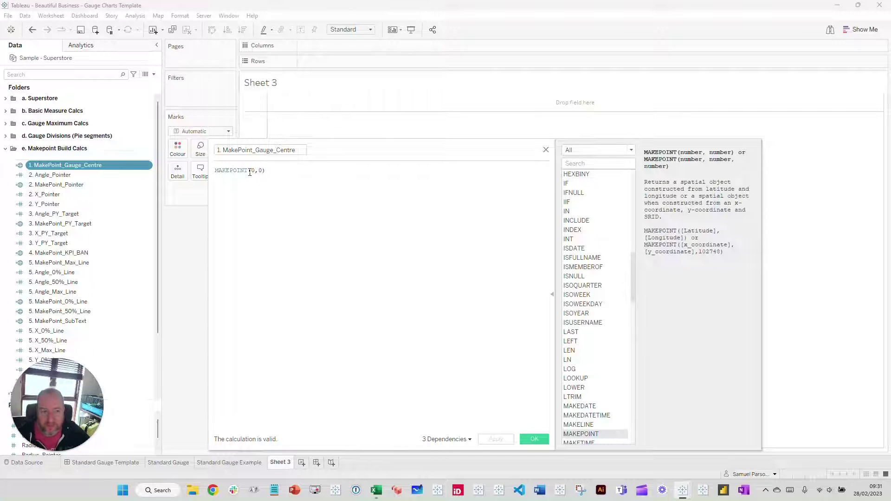
pyautogui.click(249, 173)
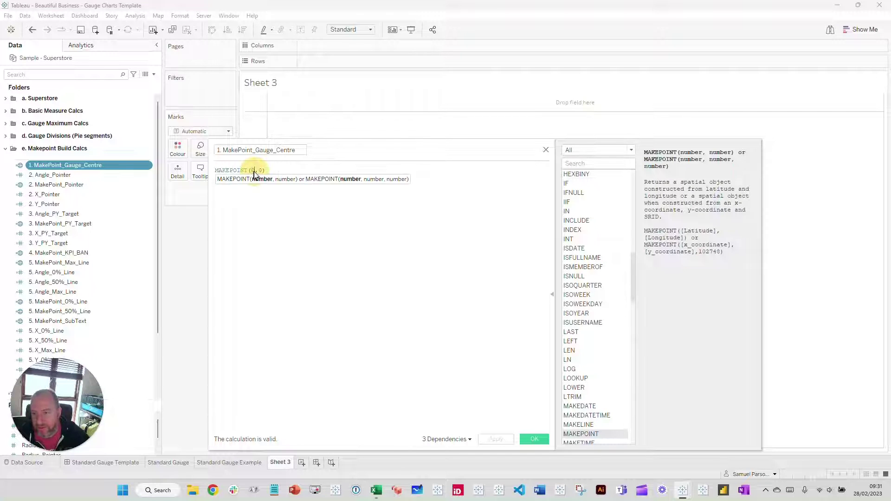
pyautogui.click(260, 171)
pyautogui.moveTo(265, 171); pyautogui.dragTo(218, 171)
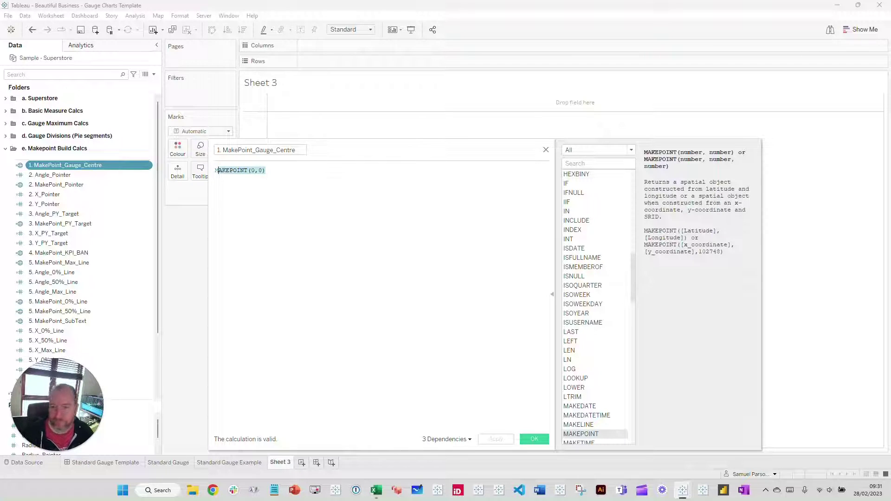
pyautogui.click(299, 226)
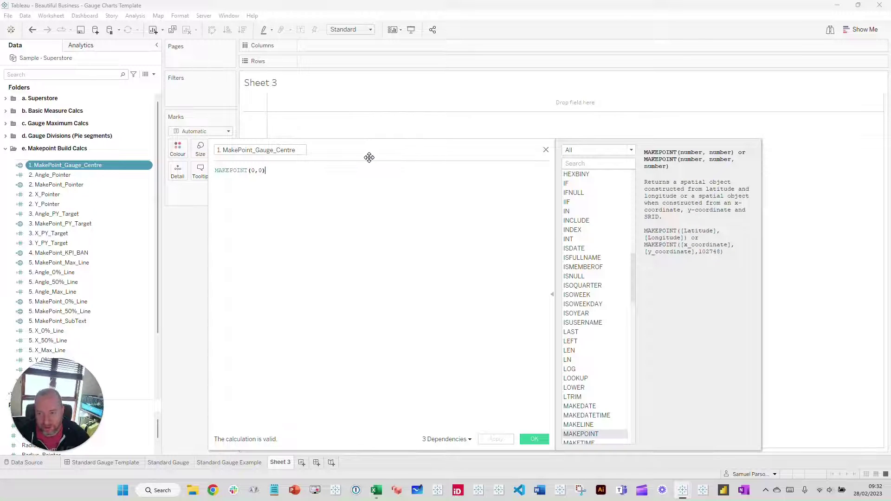
pyautogui.click(546, 151)
# Add 1. MakePoint_Gauge_Centre to the new sheet as a map point and widen the Marks card to show its full field name.
pyautogui.click(59, 168)
pyautogui.doubleClick(59, 167)
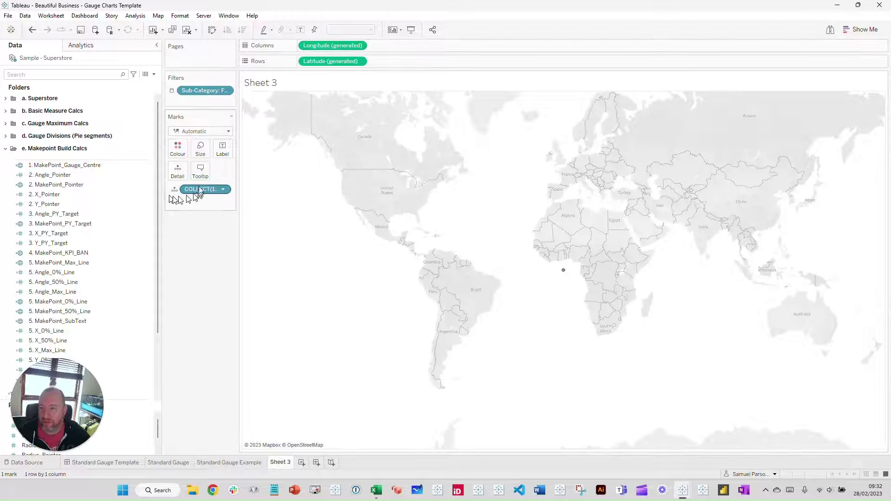
pyautogui.moveTo(238, 217); pyautogui.dragTo(301, 215)
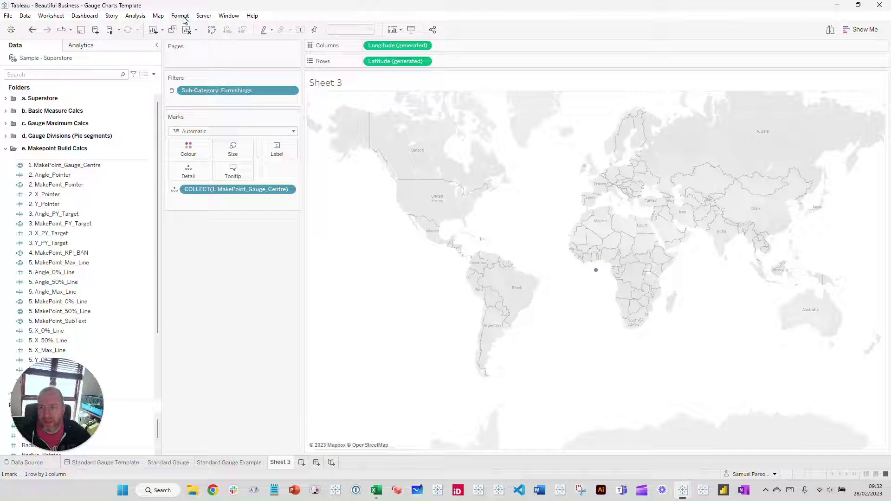
# Try a 100% washout on the map background and undo it.
pyautogui.click(159, 16)
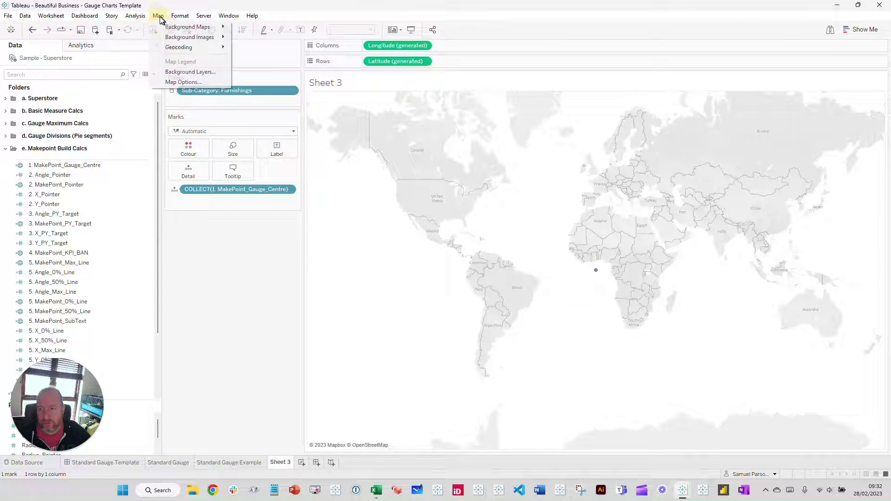
pyautogui.click(196, 71)
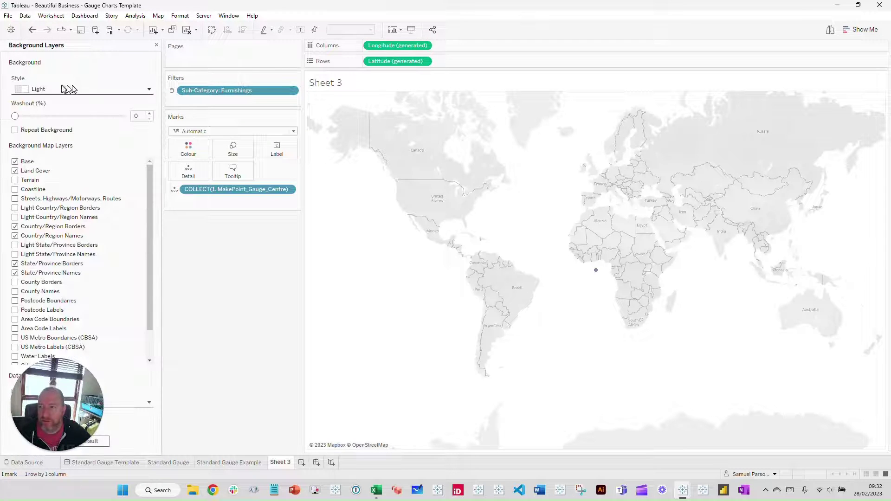
pyautogui.click(46, 88)
pyautogui.click(48, 102)
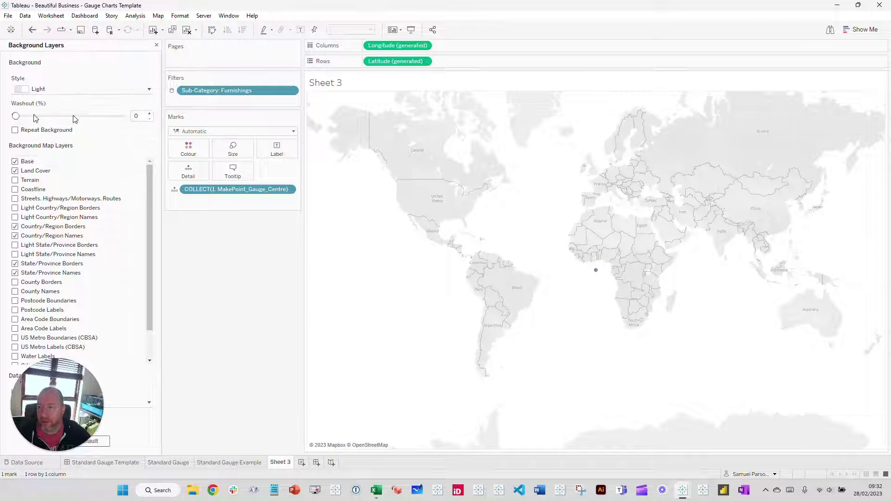
pyautogui.moveTo(74, 119); pyautogui.dragTo(132, 116)
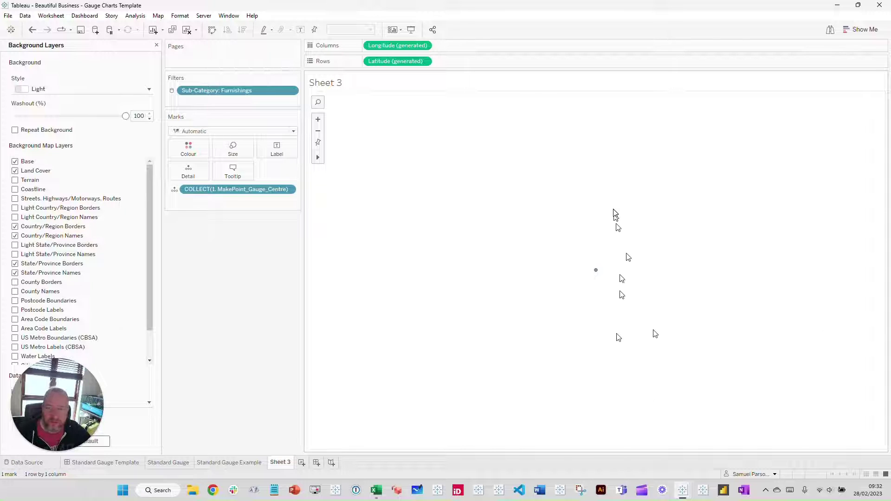
pyautogui.click(32, 31)
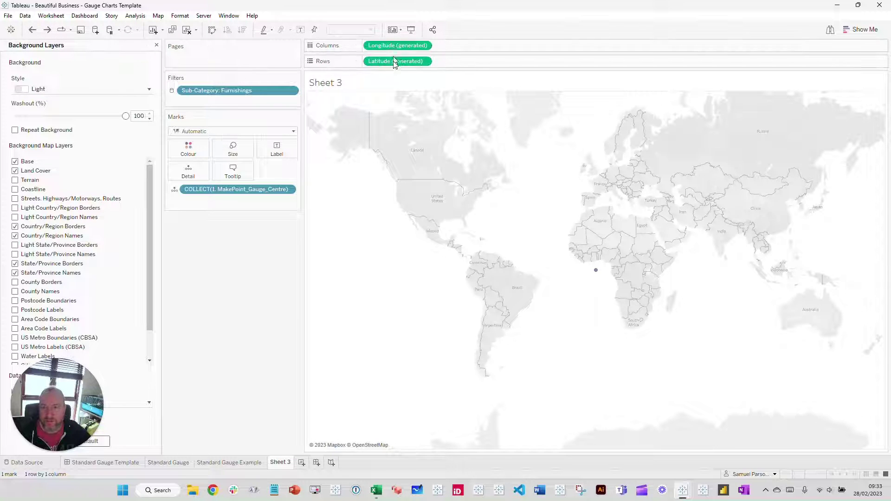
# Swap the sheet's rows and columns to replace the map with plain axes, and close the Background Layers settings.
pyautogui.click(213, 33)
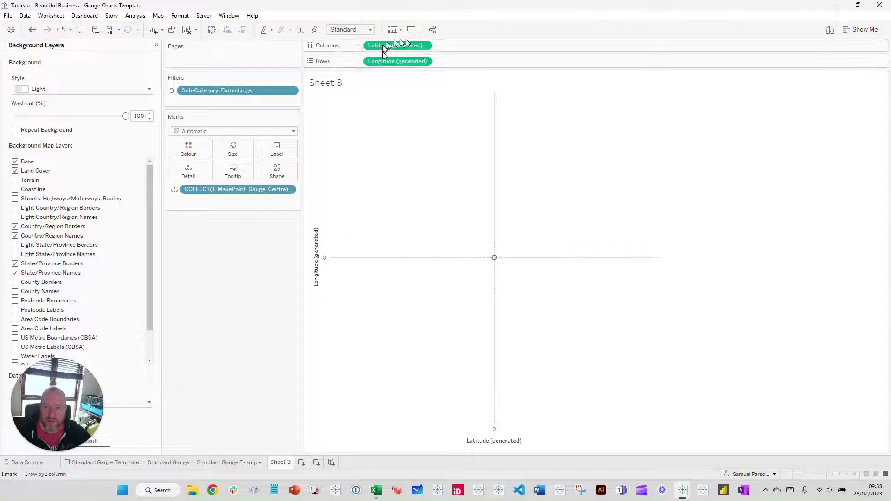
pyautogui.moveTo(394, 47); pyautogui.dragTo(461, 400)
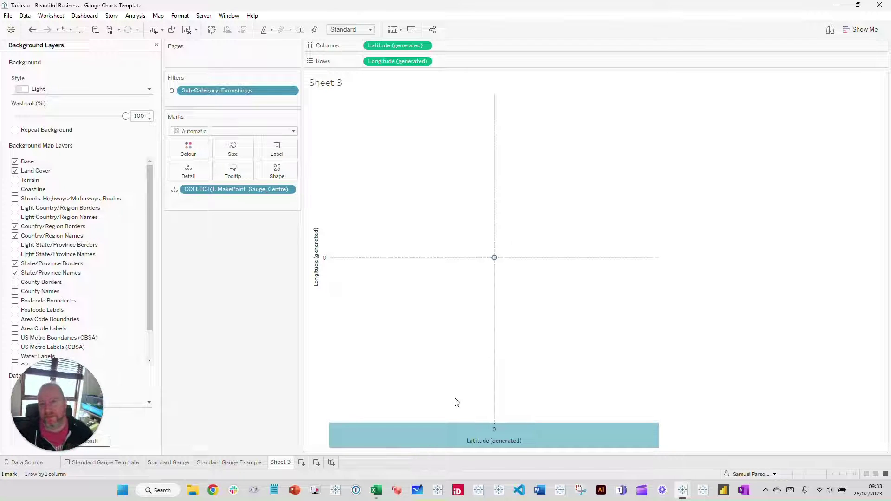
pyautogui.moveTo(442, 431); pyautogui.dragTo(288, 400)
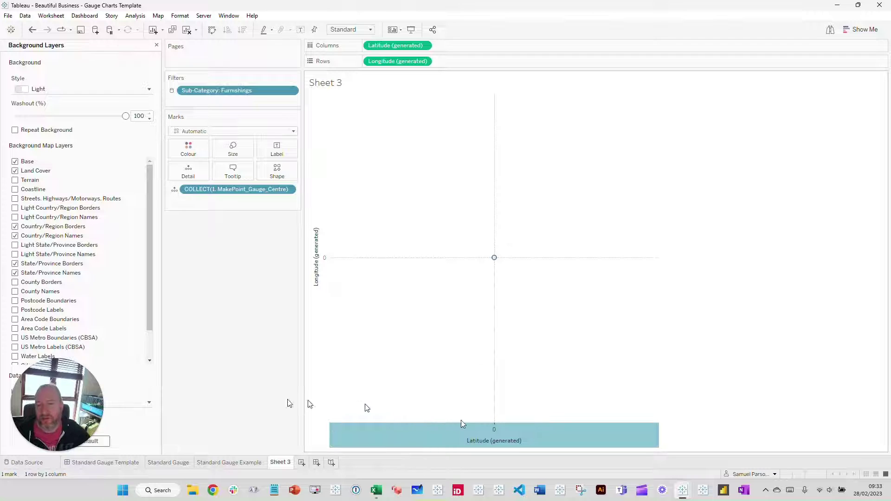
pyautogui.moveTo(411, 380); pyautogui.dragTo(447, 407)
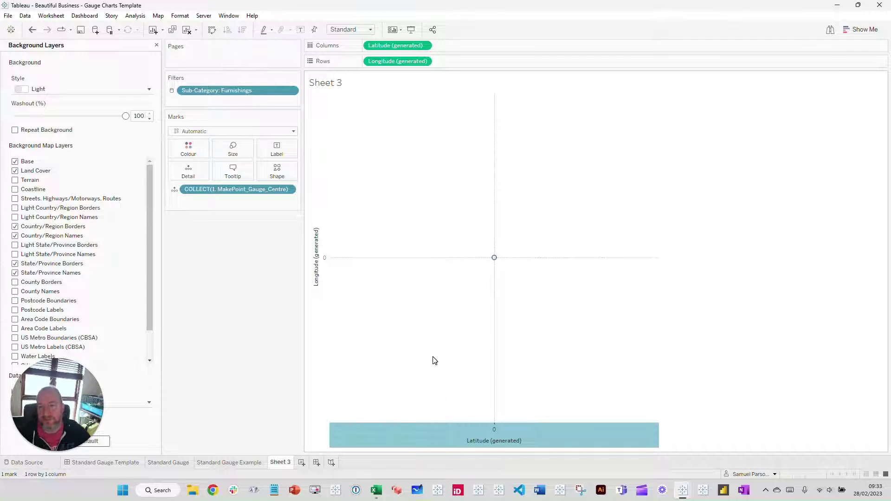
pyautogui.moveTo(440, 331); pyautogui.dragTo(437, 279)
pyautogui.moveTo(494, 250); pyautogui.dragTo(163, 48)
pyautogui.click(156, 45)
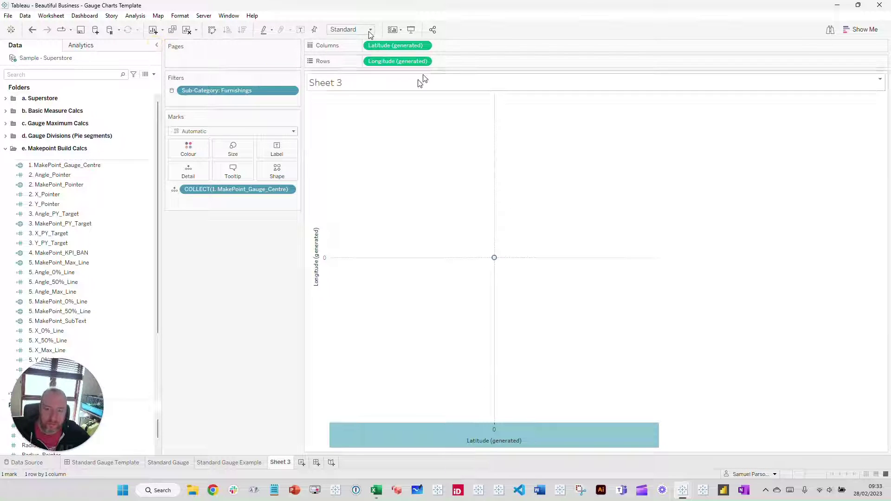
# Swap the rows and columns back to the map view and add 1. MakePoint_Gauge_Centre as a second marks layer.
pyautogui.moveTo(86, 165); pyautogui.dragTo(258, 276)
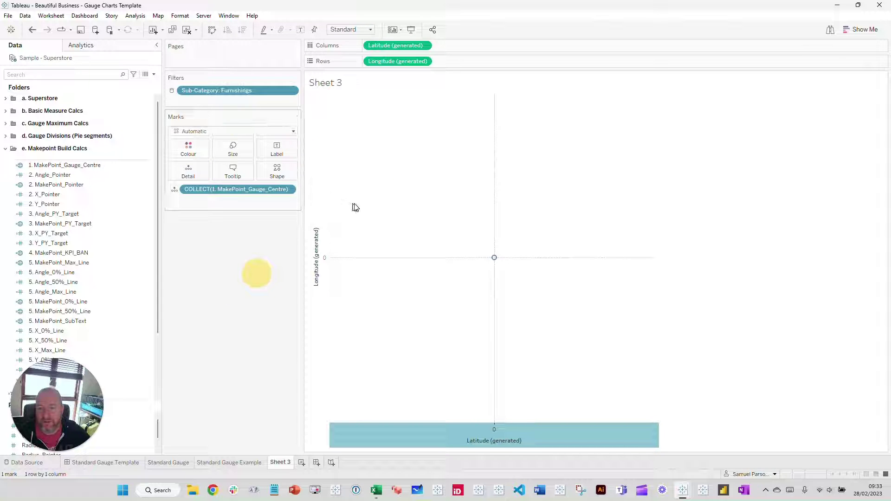
pyautogui.click(212, 30)
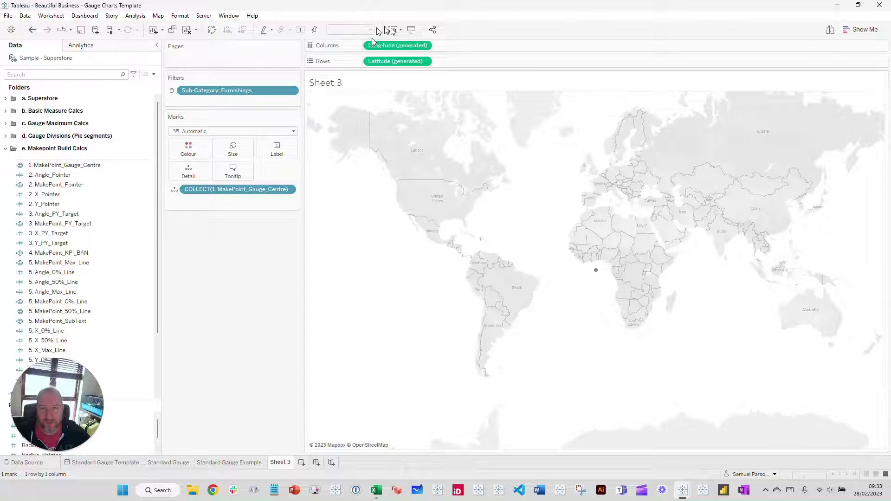
pyautogui.moveTo(85, 165); pyautogui.dragTo(388, 113)
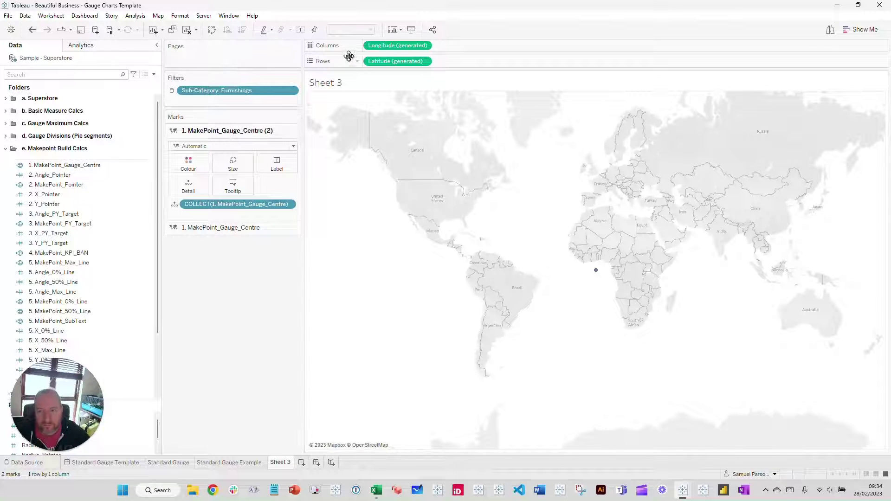
# Swap rows and columns again for the two-layer sheet and add 1. MakePoint_Gauge_Centre as two more marks layers.
pyautogui.click(212, 30)
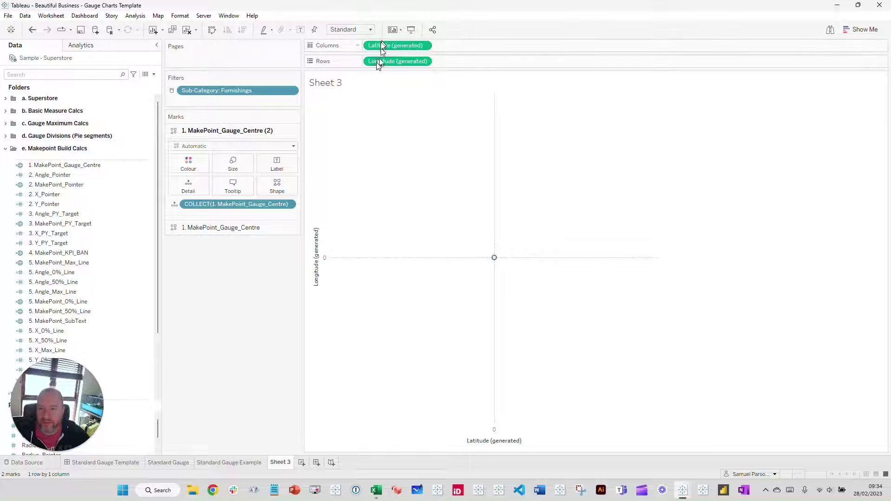
pyautogui.click(65, 166)
pyautogui.moveTo(66, 170); pyautogui.dragTo(391, 111)
pyautogui.moveTo(56, 165); pyautogui.dragTo(391, 111)
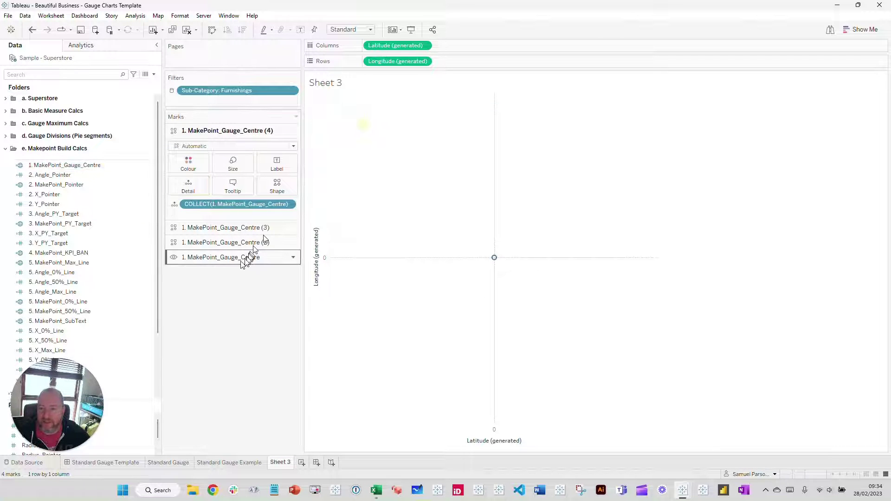
# Add 2. MakePoint_Pointer as a marks layer and reorder the layers with MakePoint_Gauge_Centre (2) first and the pointer layer last.
pyautogui.moveTo(59, 185); pyautogui.dragTo(390, 111)
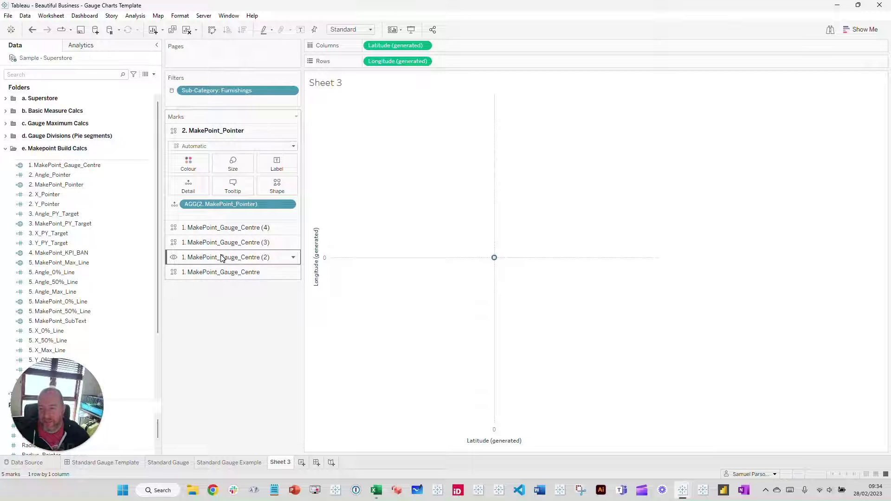
pyautogui.moveTo(221, 259); pyautogui.dragTo(231, 224)
pyautogui.moveTo(231, 143); pyautogui.dragTo(249, 271)
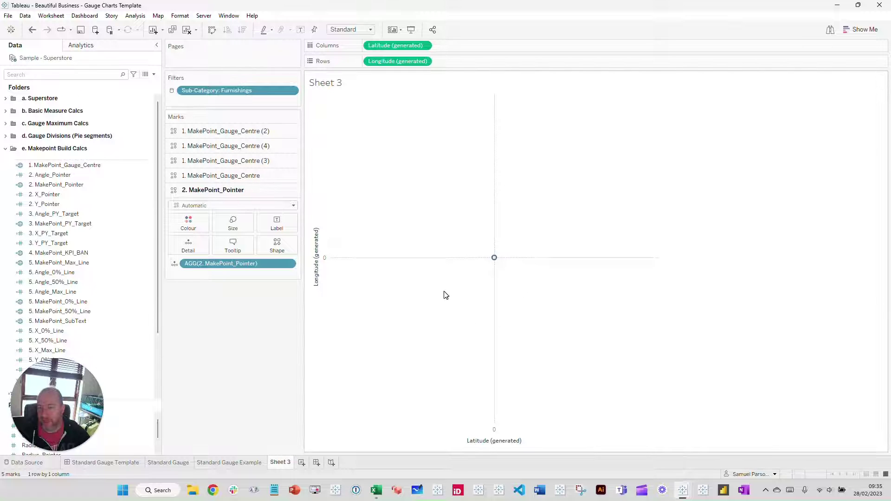
# Open the Standard Gauge Example sheet and inspect its longitude axis by showing the header and hiding it again.
pyautogui.click(235, 463)
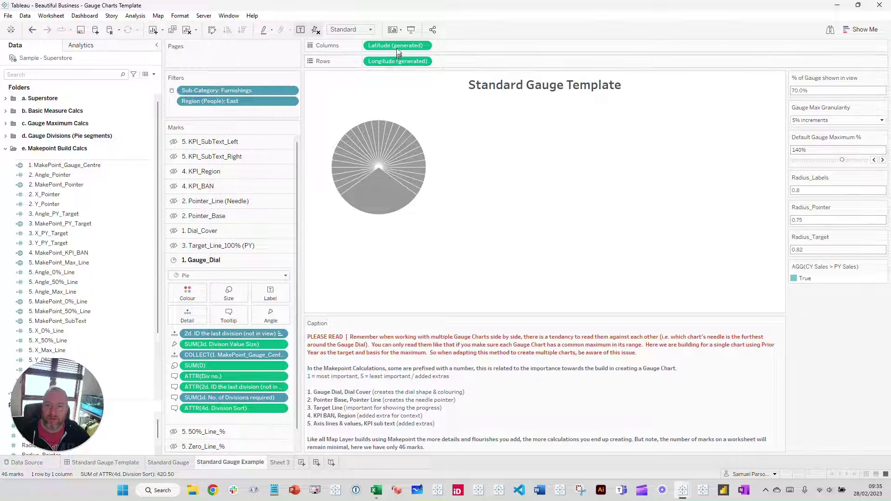
pyautogui.rightClick(400, 62)
pyautogui.click(434, 117)
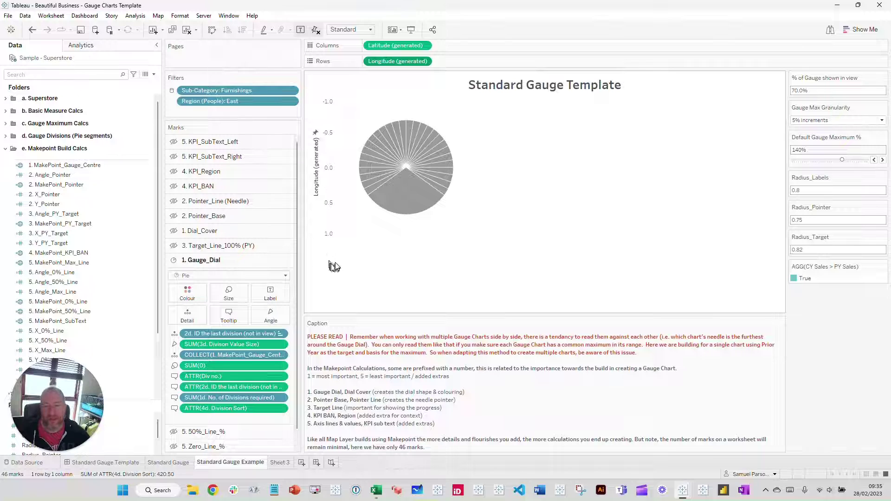
pyautogui.rightClick(399, 62)
pyautogui.click(439, 121)
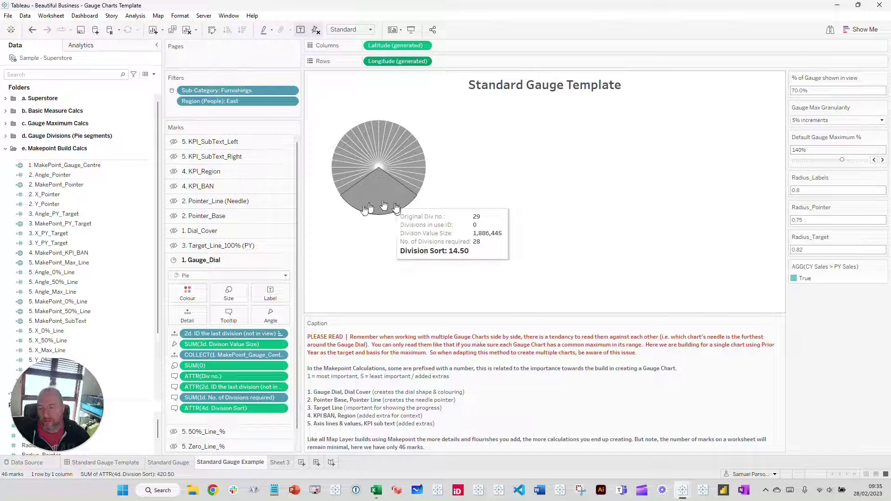
# Examine the fields on the 1. Gauge_Dial layer and the division details in the pie segments' tooltips.
pyautogui.scroll(-1, 241, 260)
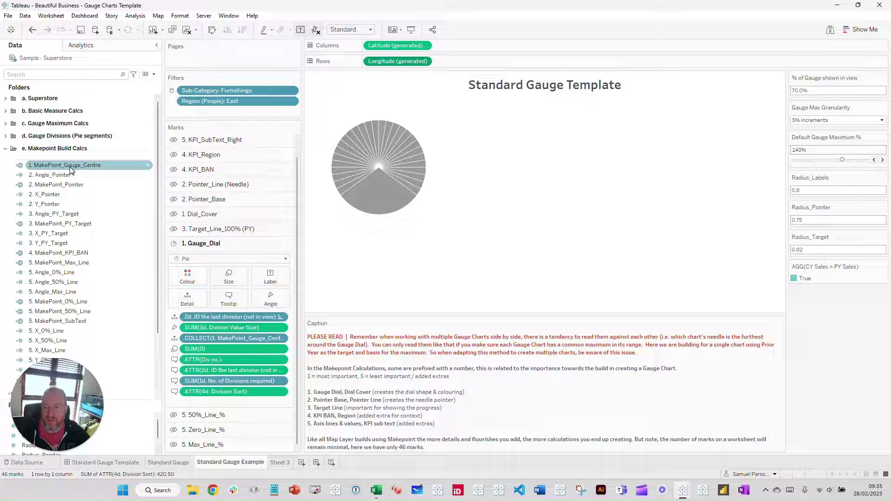
pyautogui.moveTo(378, 173)
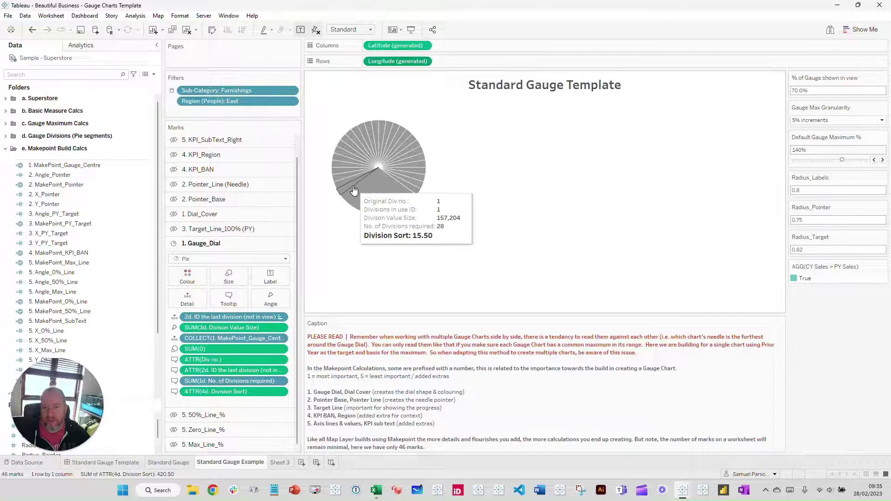
pyautogui.moveTo(360, 156)
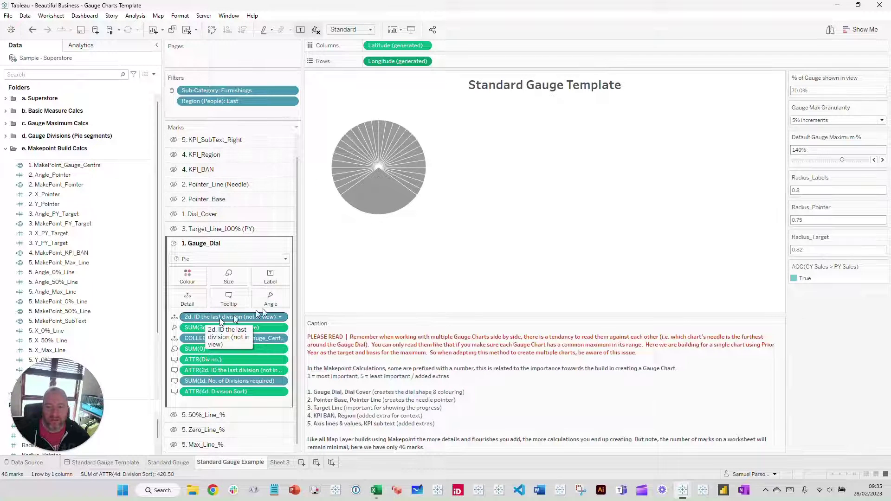
pyautogui.moveTo(344, 185)
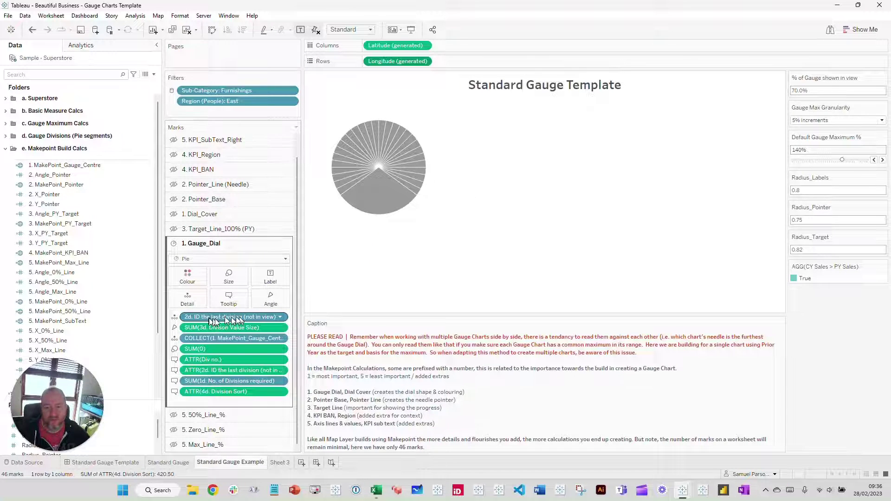
pyautogui.moveTo(223, 338); pyautogui.dragTo(230, 375)
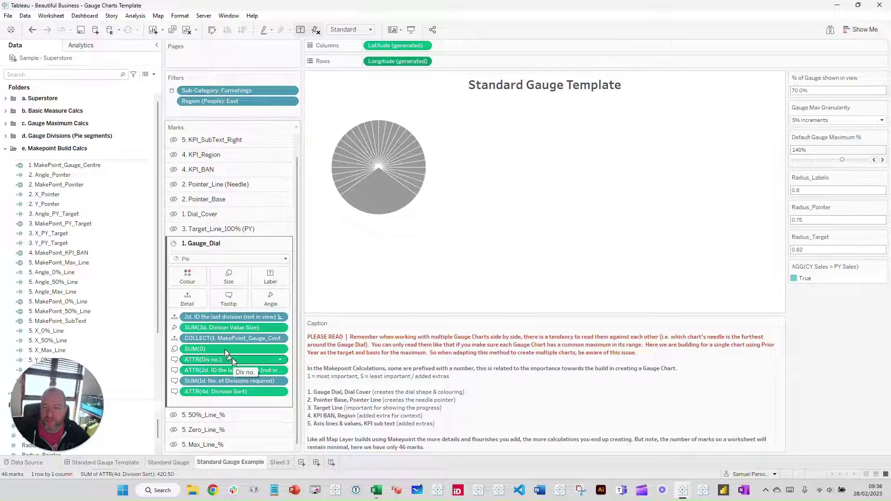
# Try removing the SUM(0) size field from the 1. Gauge_Dial layer and undo the removal.
pyautogui.moveTo(217, 347); pyautogui.dragTo(14, 214)
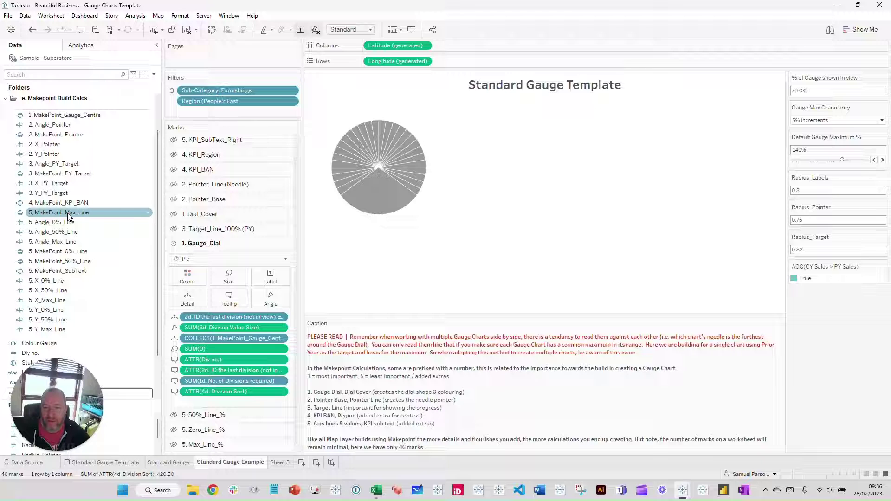
pyautogui.moveTo(211, 349); pyautogui.dragTo(73, 253)
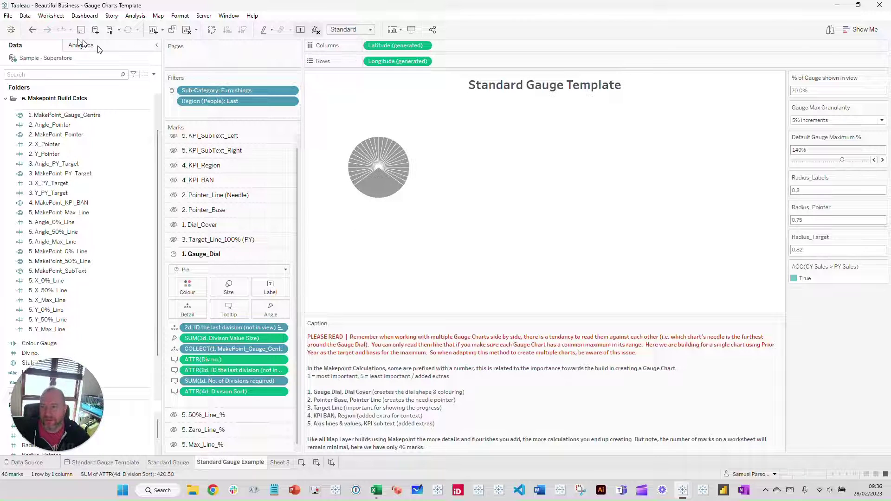
pyautogui.click(32, 30)
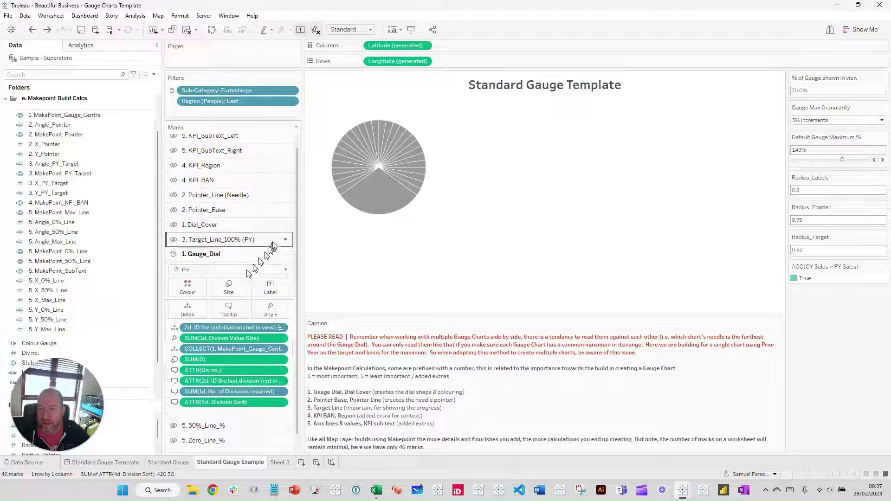
# Compare with the Standard Gauge sheet, and unhide the 1. Dial_Cover layer on the Standard Gauge Example sheet.
pyautogui.click(179, 467)
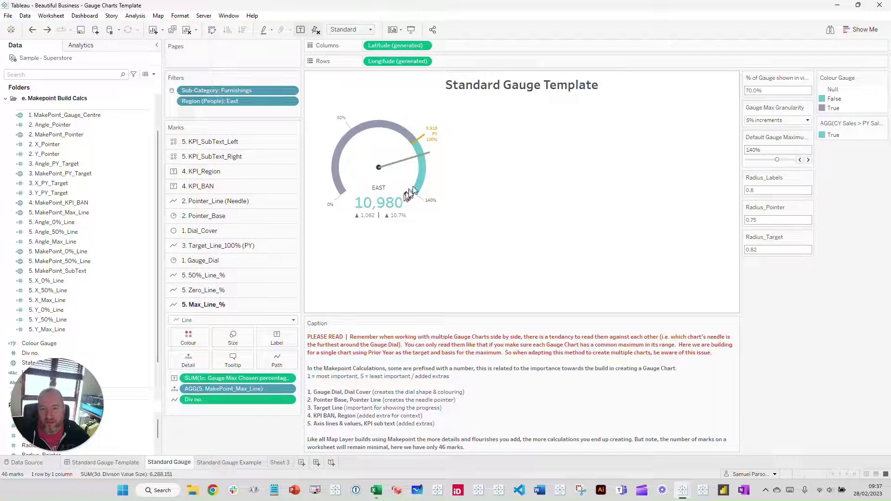
pyautogui.click(229, 463)
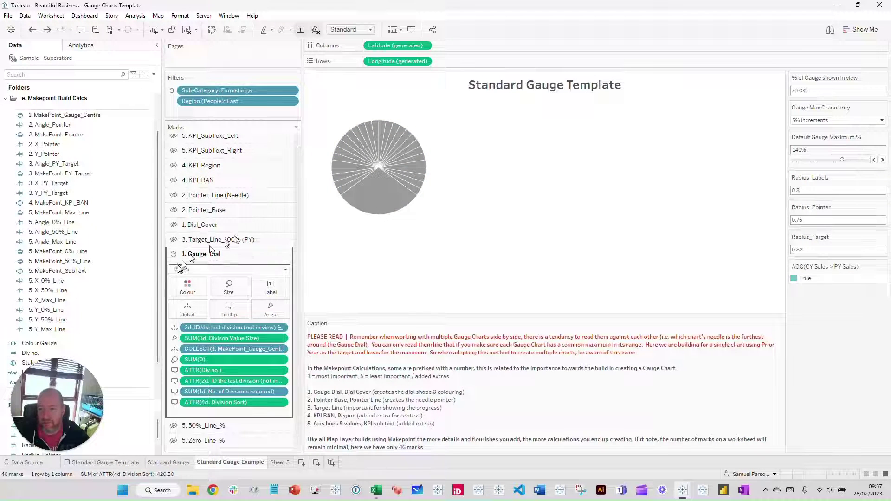
pyautogui.click(174, 224)
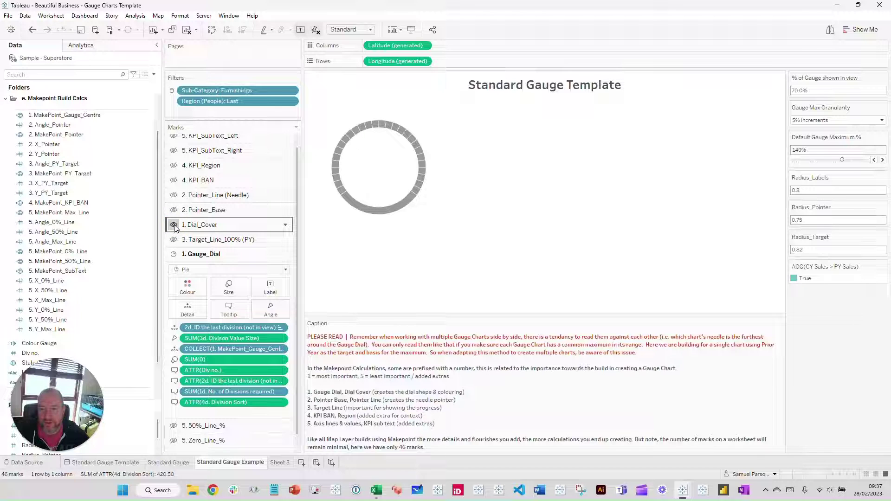
# Try a smaller mark size for the circle on the 1. Dial_Cover layer and undo the size changes.
pyautogui.click(214, 226)
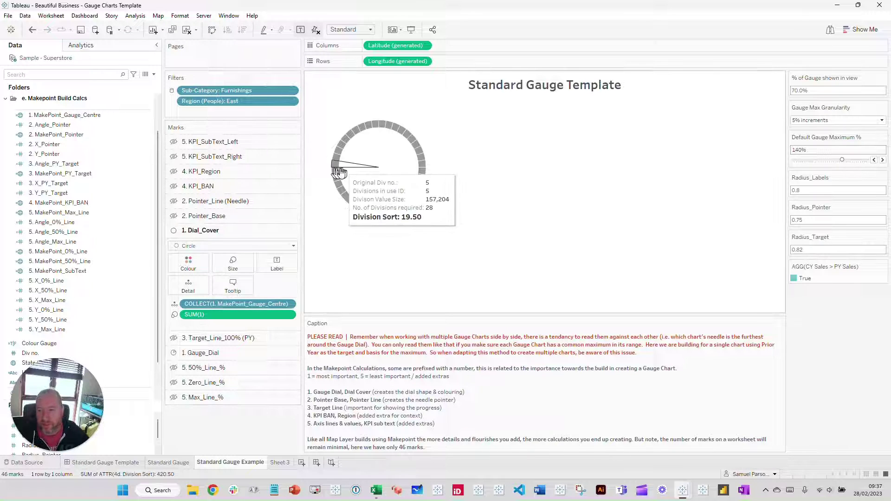
pyautogui.click(233, 261)
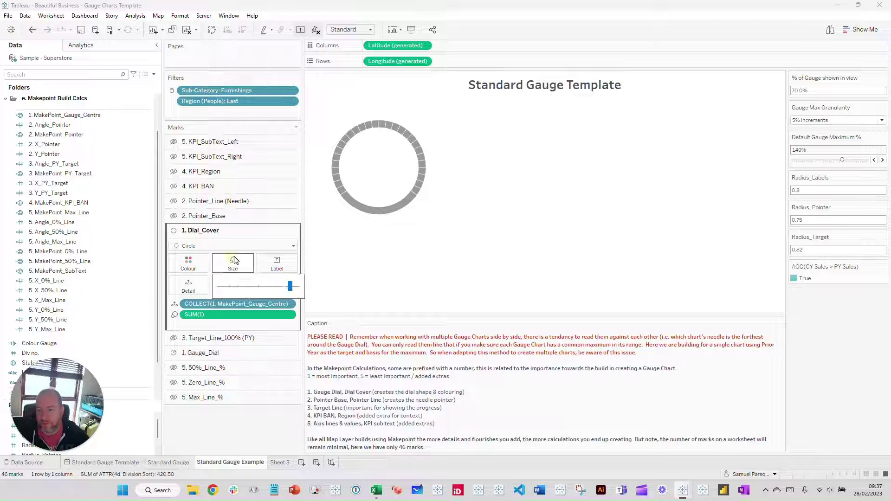
pyautogui.moveTo(285, 288); pyautogui.dragTo(274, 284)
pyautogui.click(288, 290)
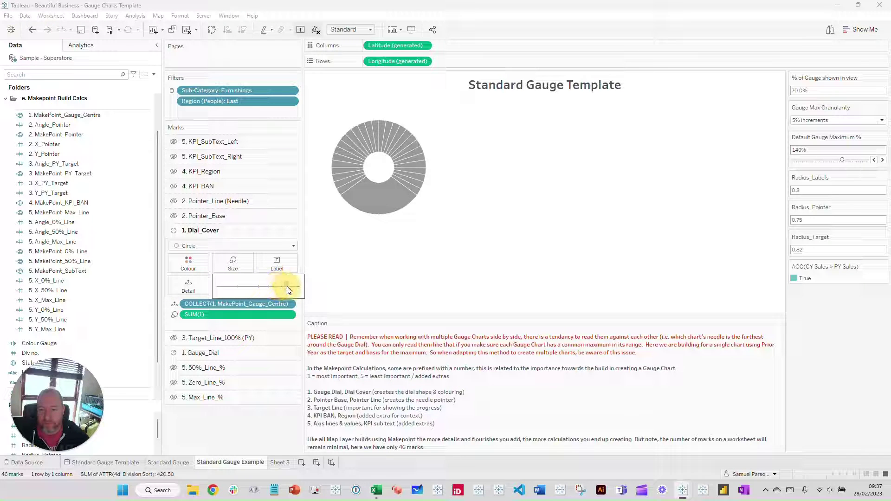
pyautogui.click(33, 31)
pyautogui.click(32, 31)
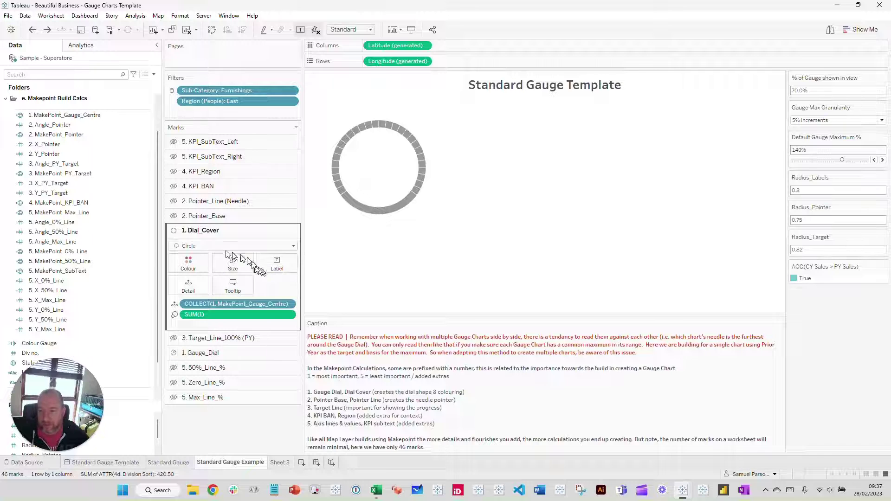
# Check the layer options of 1. Dial_Cover and disable selection on the 1. Gauge_Dial layer.
pyautogui.click(293, 231)
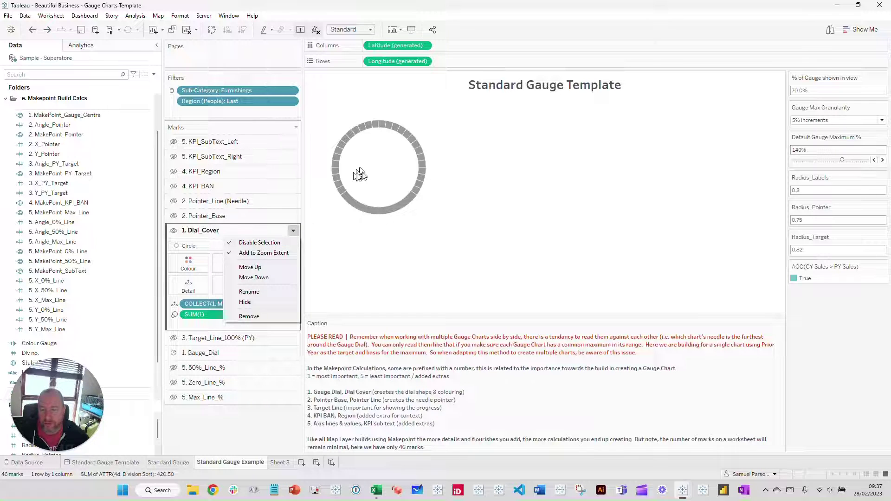
pyautogui.click(316, 247)
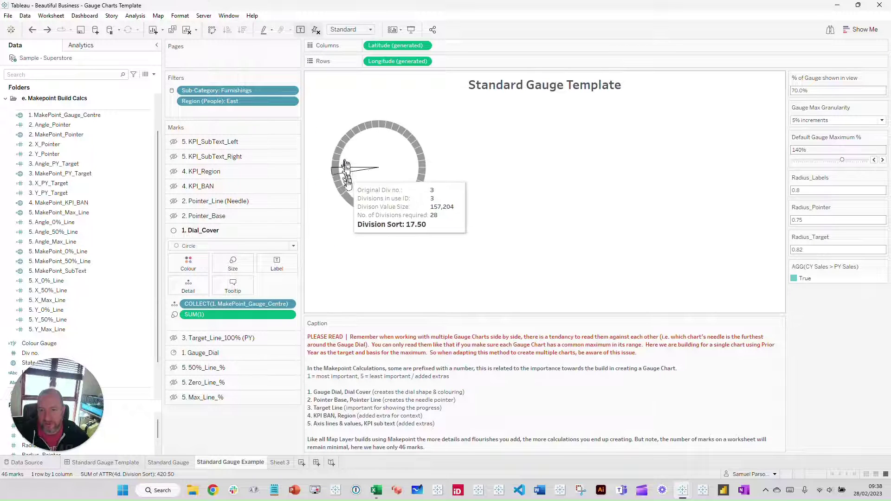
pyautogui.click(229, 353)
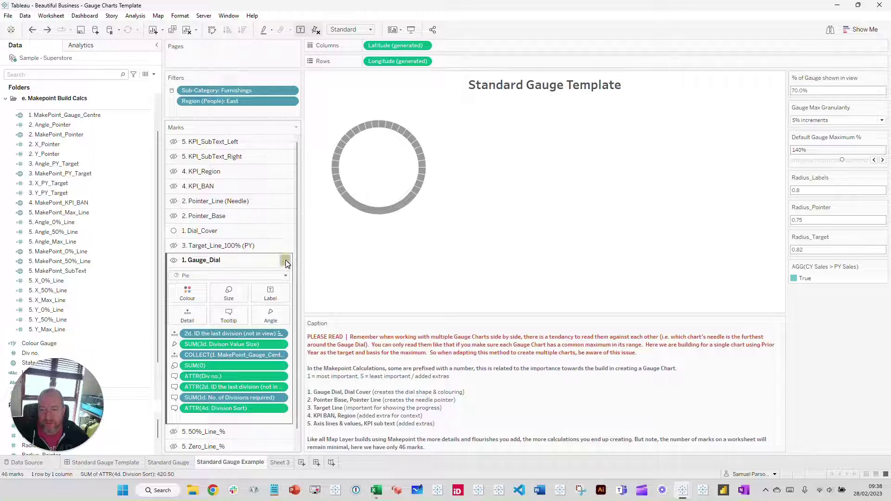
pyautogui.click(286, 261)
pyautogui.click(254, 273)
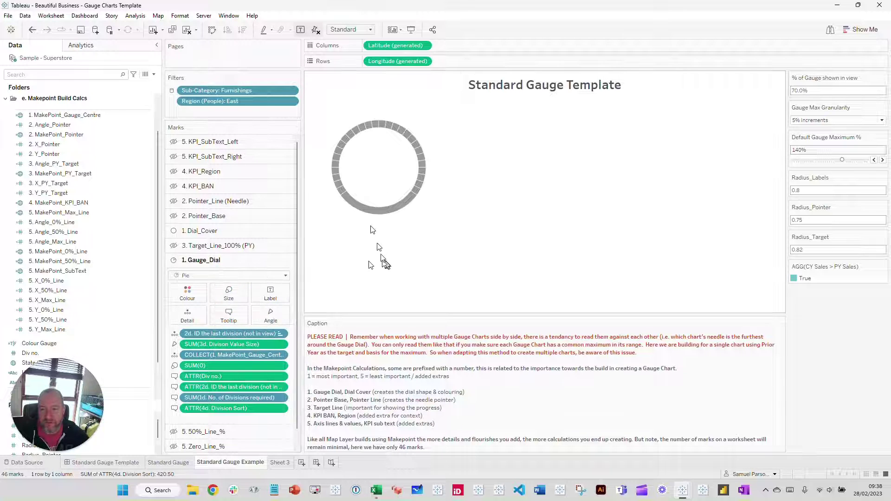
# Look at the finished dial colouring on the Standard Gauge sheet and return to Gauge_Dial on the Standard Gauge Example sheet.
pyautogui.click(178, 464)
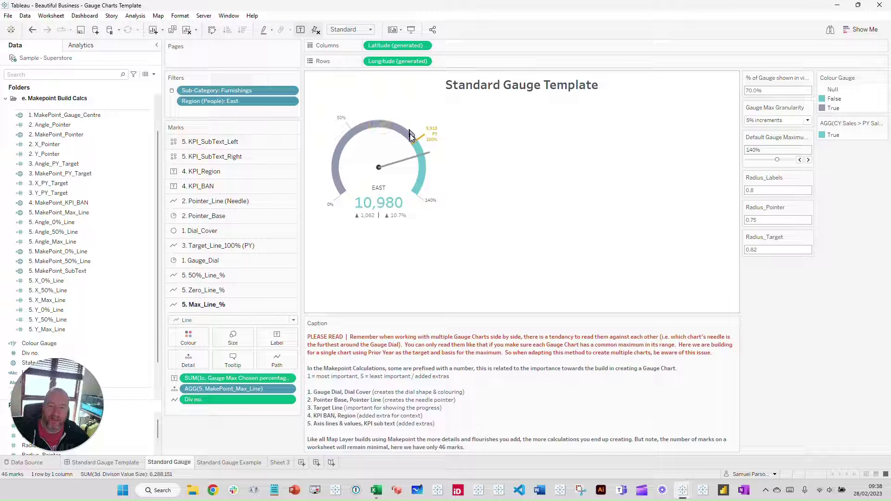
pyautogui.click(222, 463)
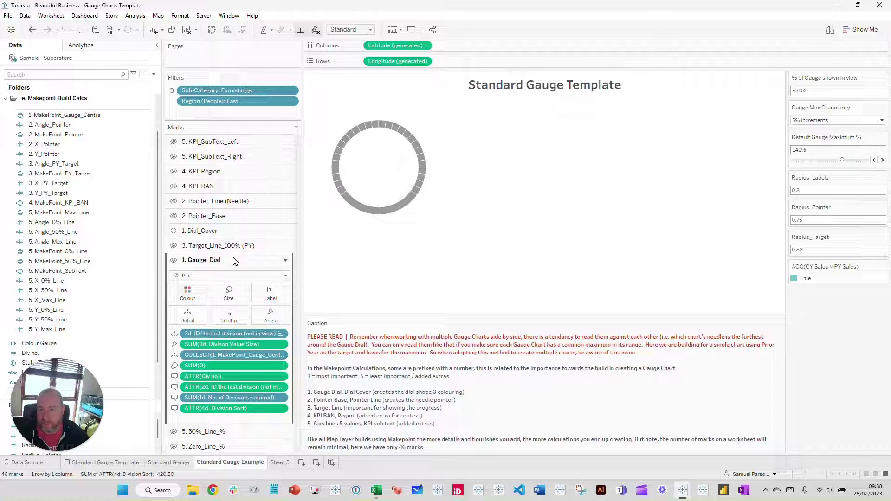
pyautogui.scroll(-1, 240, 269)
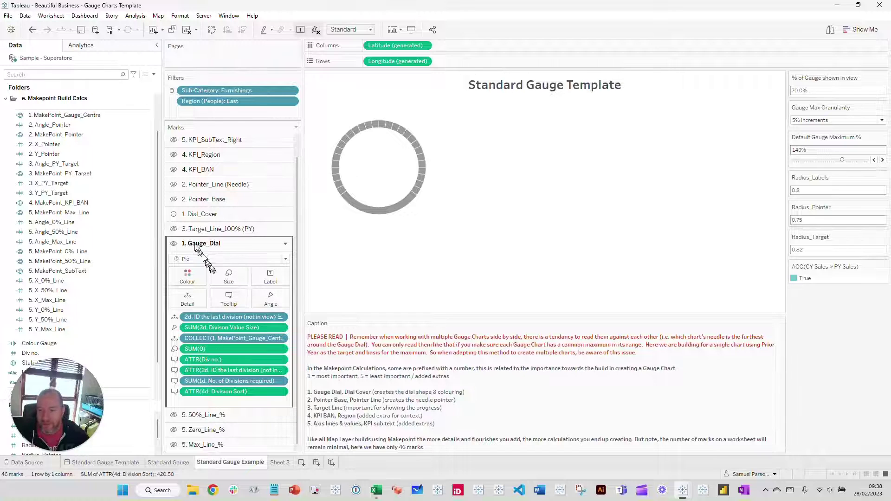
# Review the formula of the Colour Gauge calculation with the function list collapsed and the editor beside the chart, and close it.
pyautogui.click(59, 346)
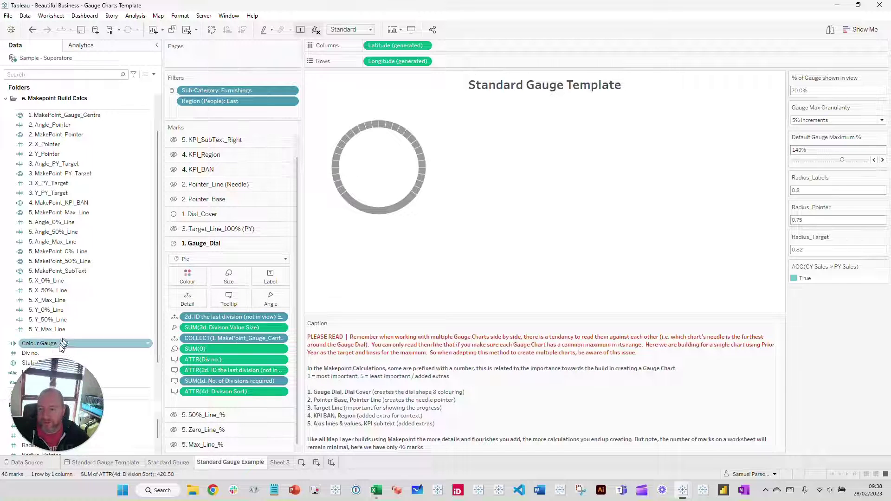
pyautogui.rightClick(57, 344)
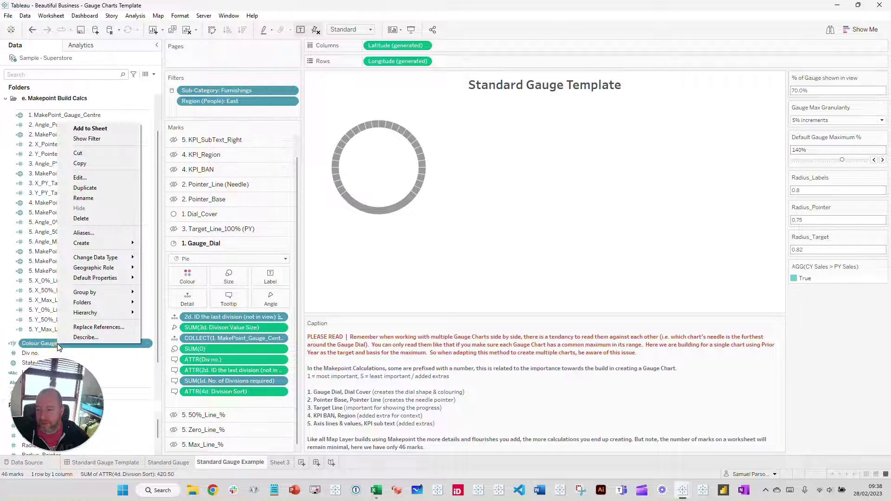
pyautogui.click(114, 179)
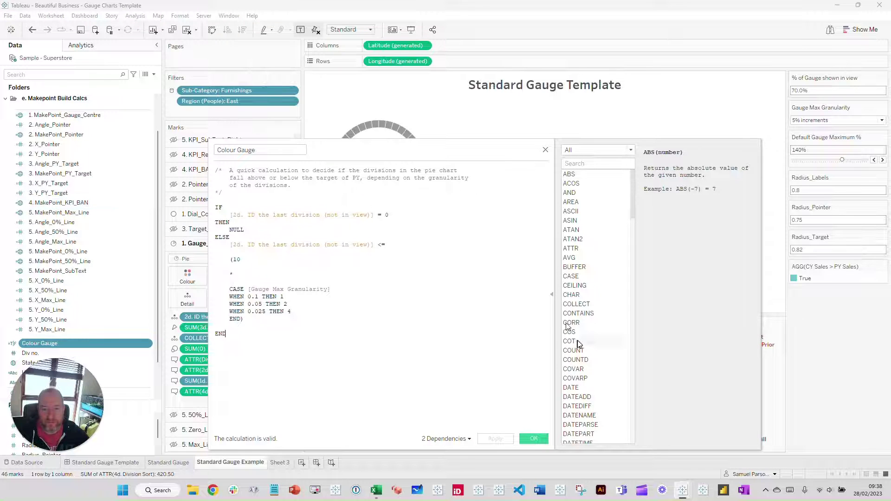
pyautogui.click(551, 294)
pyautogui.moveTo(417, 154); pyautogui.dragTo(669, 120)
pyautogui.click(483, 216)
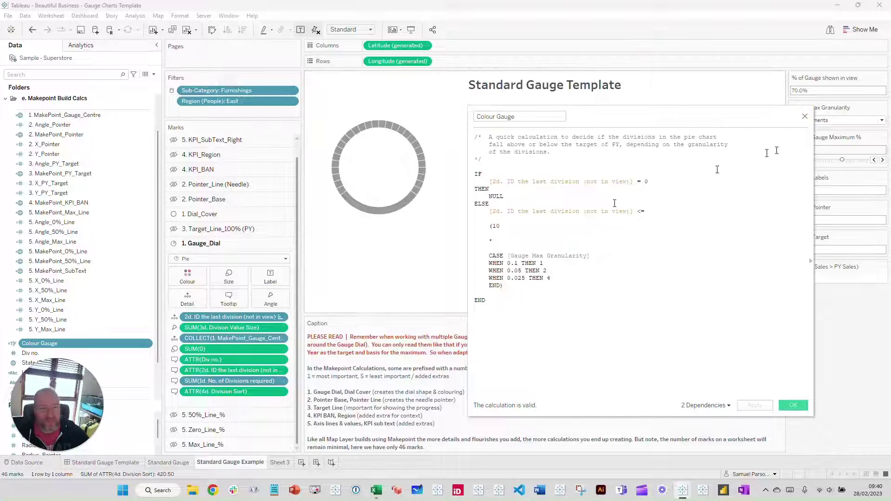
pyautogui.click(805, 116)
# Colour the 1. Gauge_Dial layer by Colour Gauge and place that field below COLLECT(1. MakePoint_Gauge_Centre) to restore the division order.
pyautogui.moveTo(60, 343); pyautogui.dragTo(191, 275)
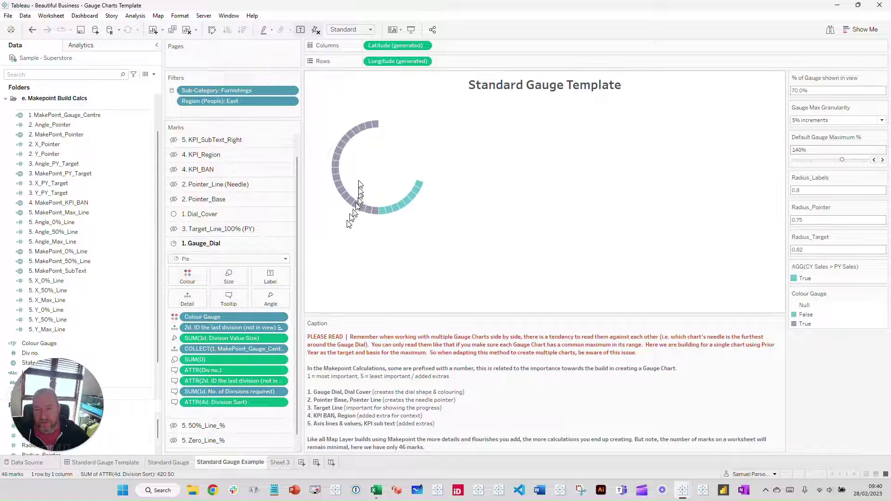
pyautogui.moveTo(205, 317); pyautogui.dragTo(216, 355)
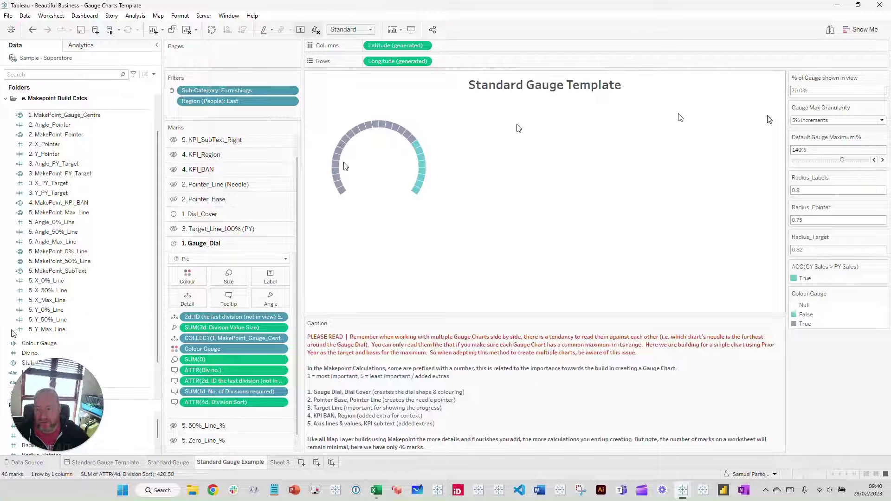
# Examine the granularity multipliers in the CASE part of the Colour Gauge calculation, moving the editor clear of the parameters, and close it.
pyautogui.rightClick(31, 346)
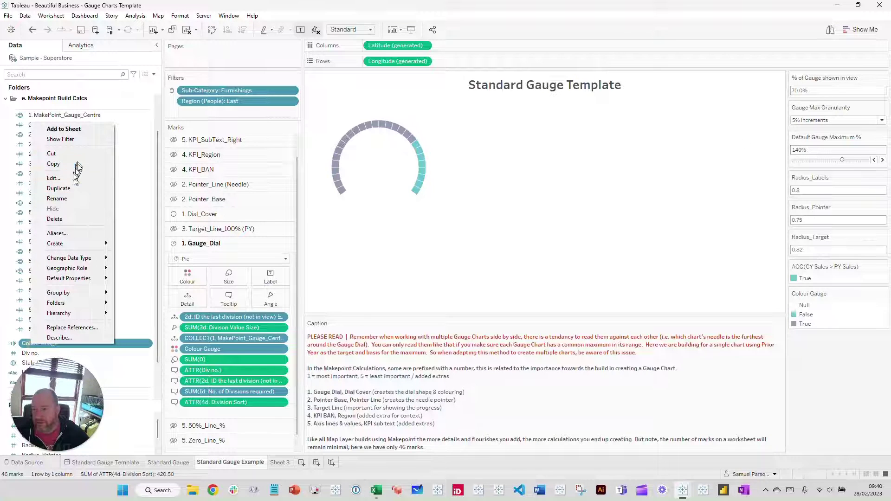
pyautogui.click(53, 178)
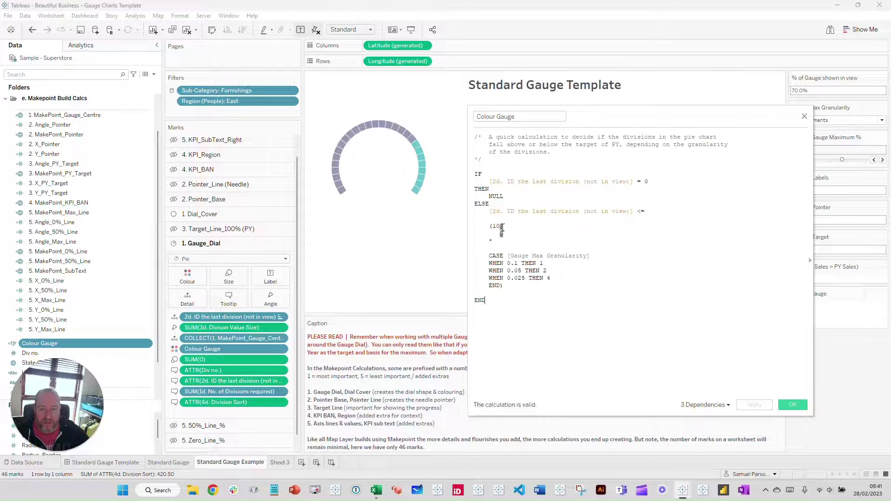
pyautogui.click(533, 272)
pyautogui.click(549, 270)
pyautogui.click(579, 286)
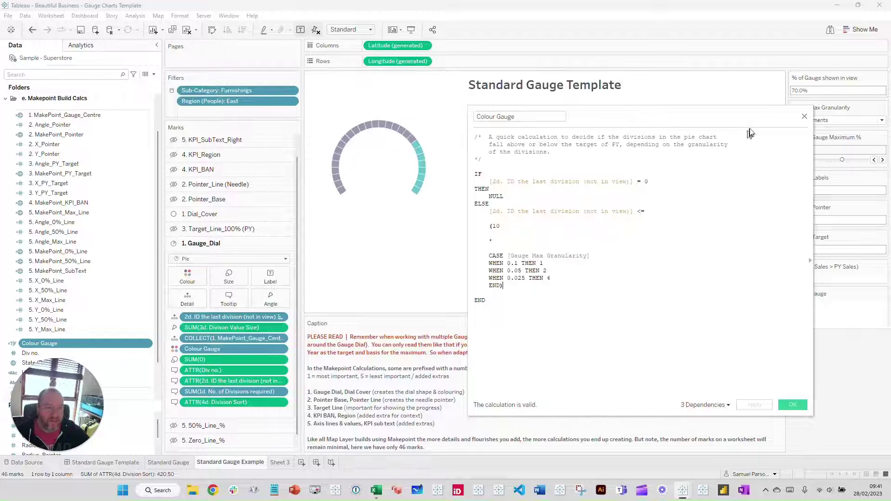
pyautogui.moveTo(790, 120); pyautogui.dragTo(700, 130)
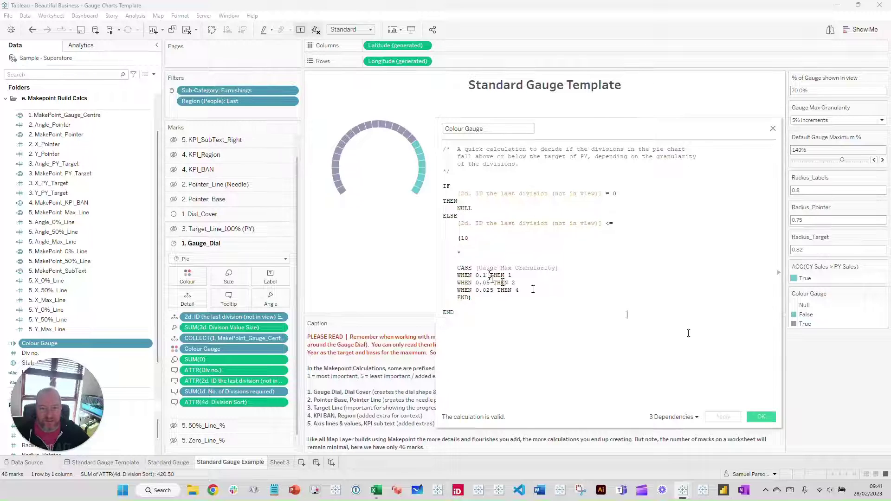
pyautogui.click(773, 128)
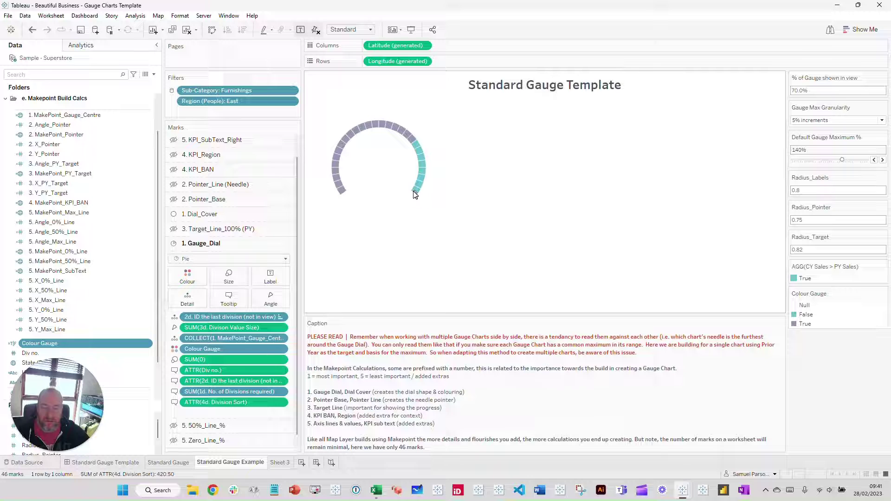
# Check the HTML colour assigned to the Null item of the Colour Gauge legend and keep it white.
pyautogui.doubleClick(804, 306)
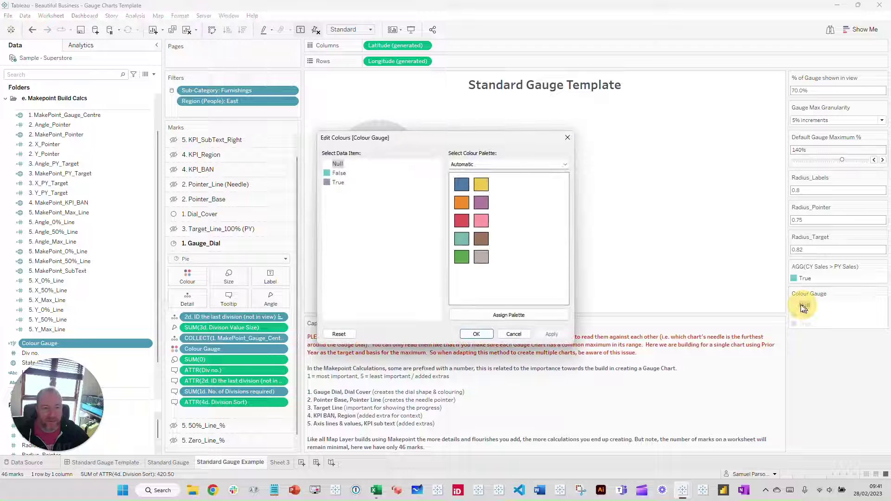
pyautogui.doubleClick(341, 170)
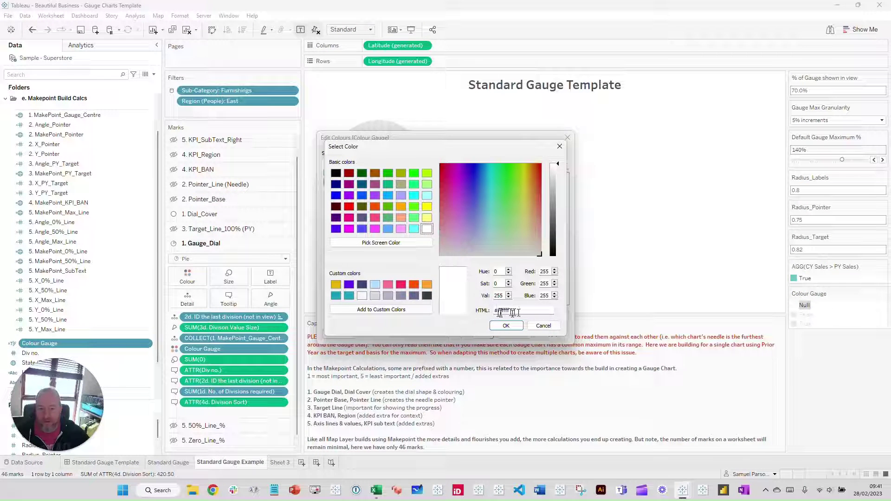
pyautogui.click(506, 326)
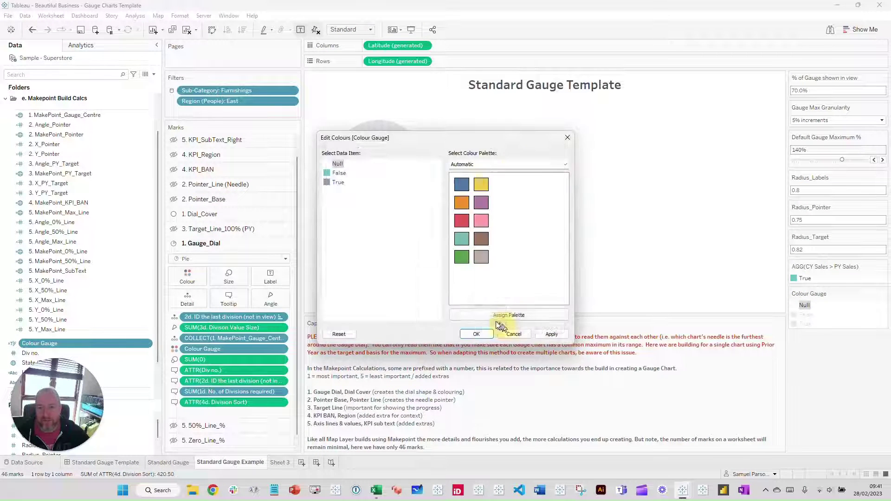
pyautogui.click(471, 334)
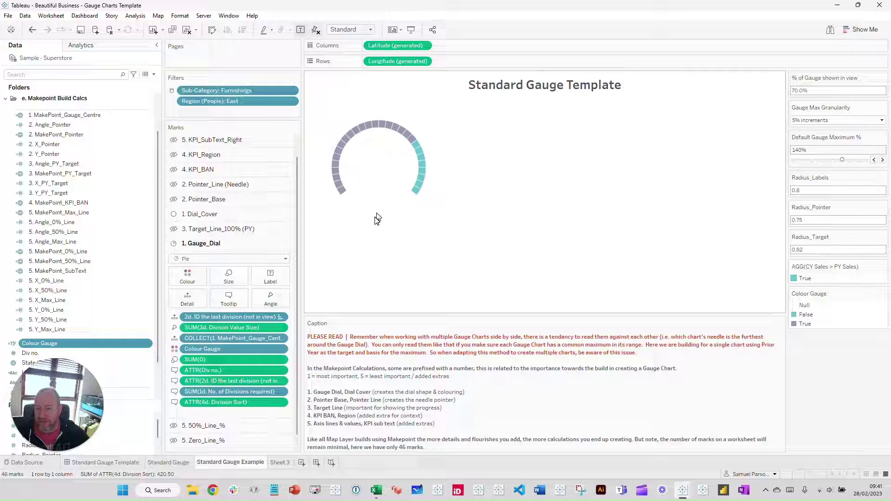
# Try the 1. Gauge_Dial layer with its border set to None, and set the border back to Automatic.
pyautogui.click(186, 278)
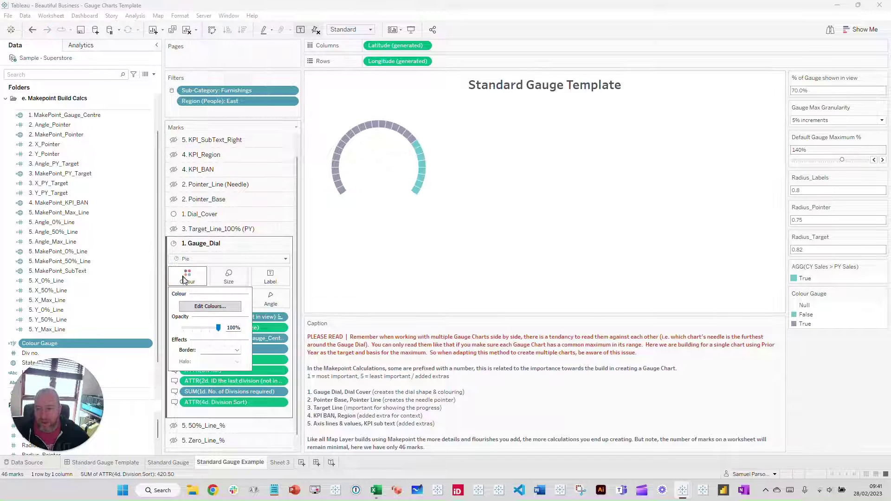
pyautogui.click(219, 350)
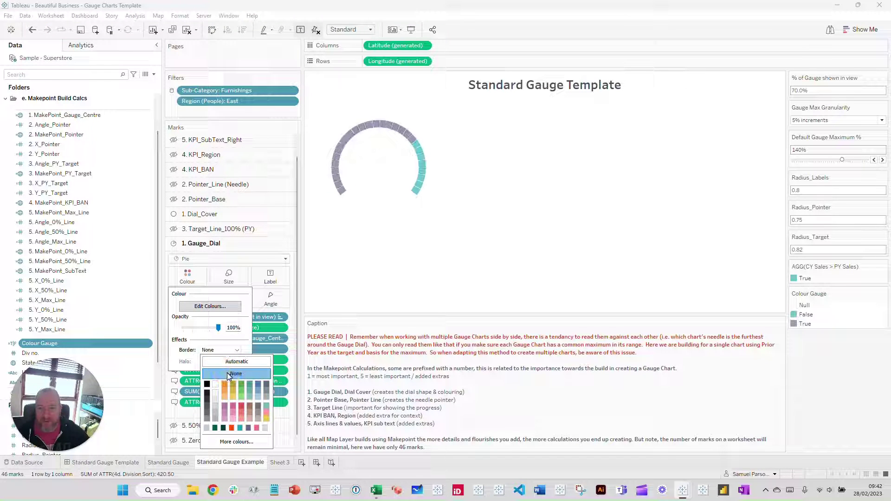
pyautogui.click(227, 374)
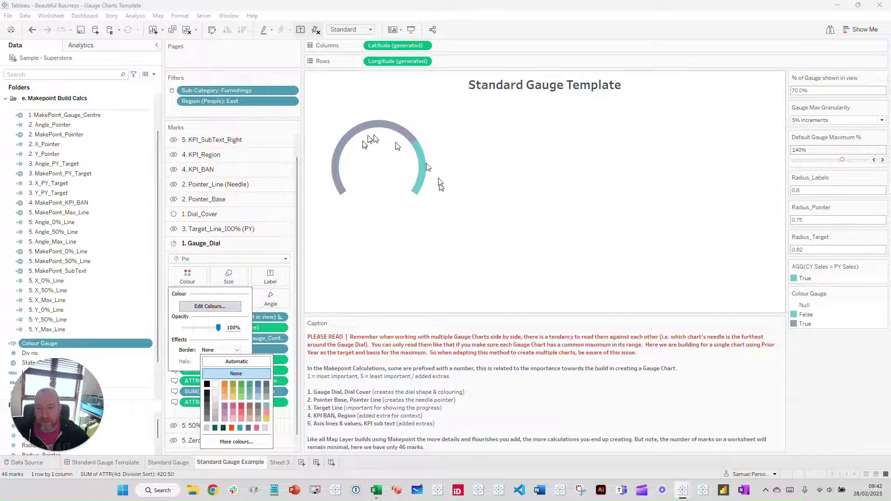
pyautogui.click(226, 363)
pyautogui.click(354, 275)
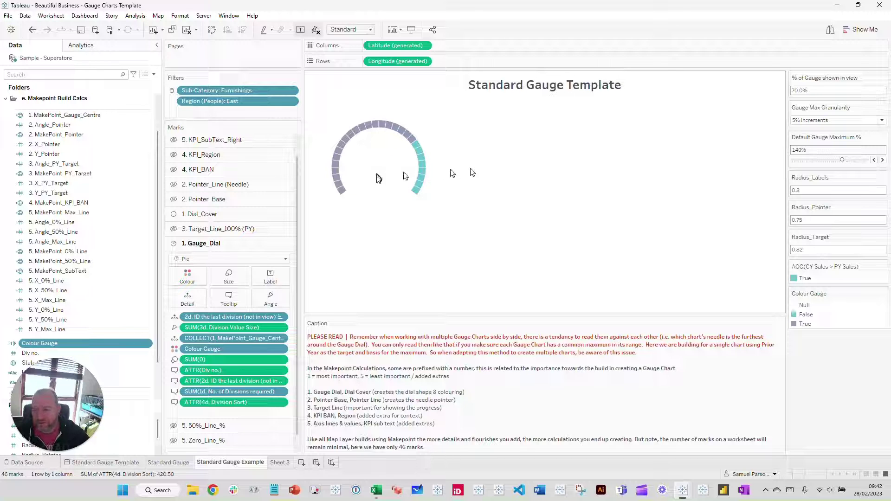
# Make the 2. Pointer_Base layer visible and compare it with the finished gauge on the Standard Gauge sheet, returning to Standard Gauge Example.
pyautogui.click(191, 201)
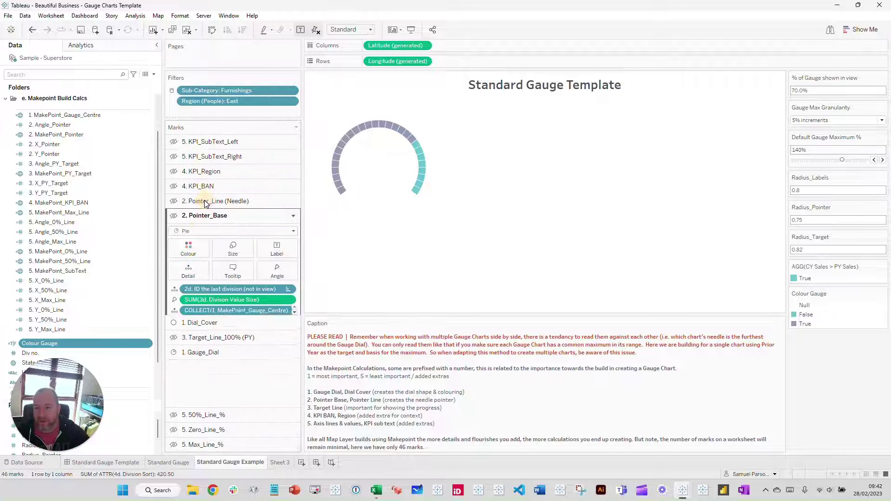
pyautogui.click(173, 216)
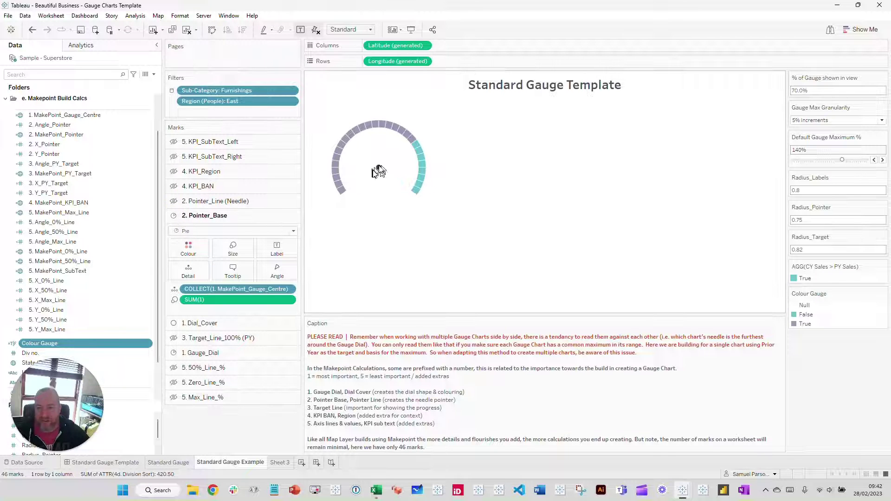
pyautogui.click(175, 462)
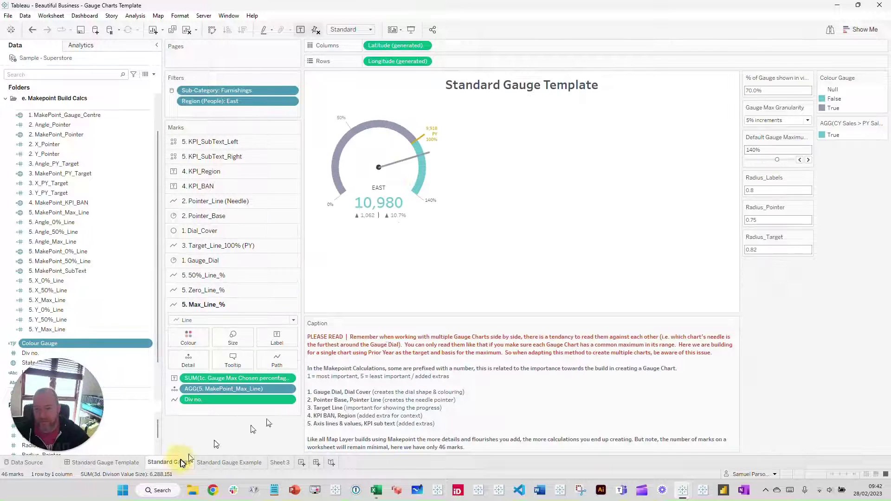
pyautogui.click(230, 463)
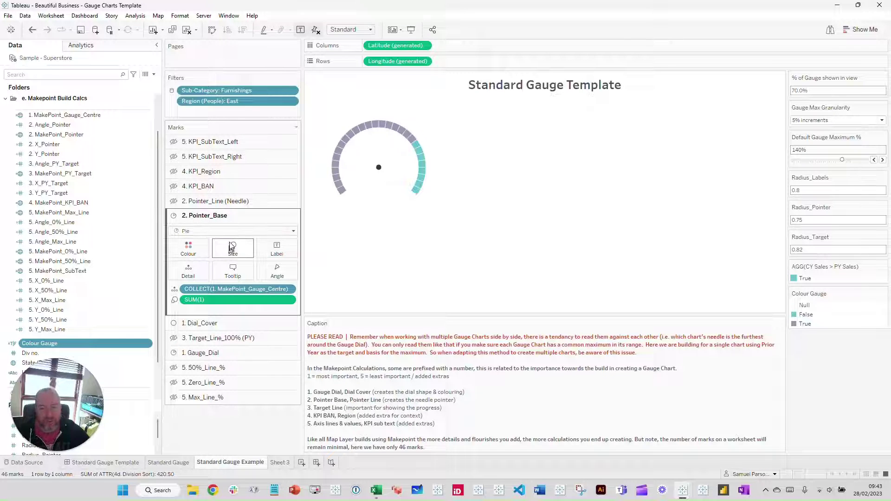
# Check the mark type and size setting of the 2. Pointer_Base layer without changing them.
pyautogui.click(216, 232)
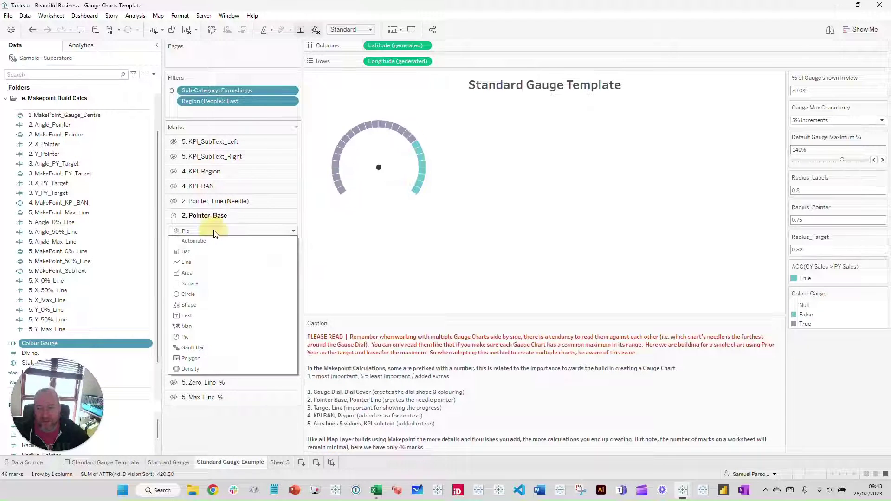
pyautogui.click(349, 232)
pyautogui.click(233, 248)
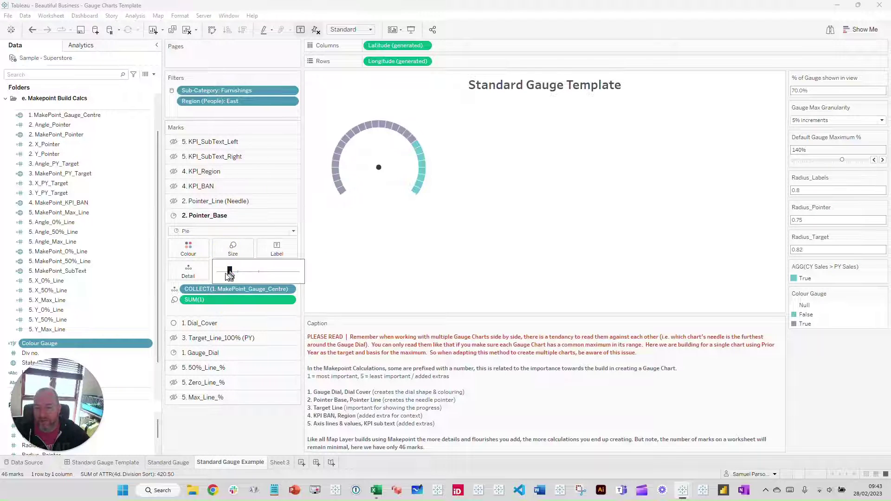
pyautogui.click(371, 264)
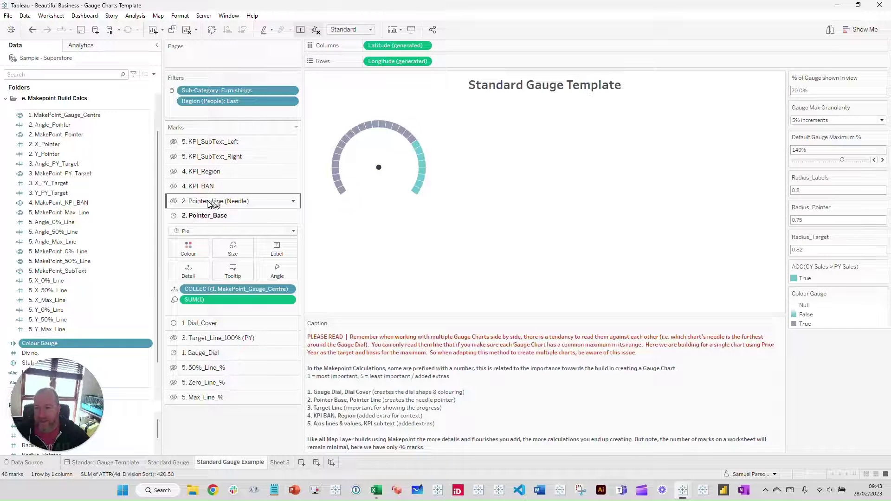
# Make the 2. Pointer_Line (Needle) layer visible and review the formula of its 2. MakePoint_Pointer calculation.
pyautogui.click(209, 200)
pyautogui.click(174, 201)
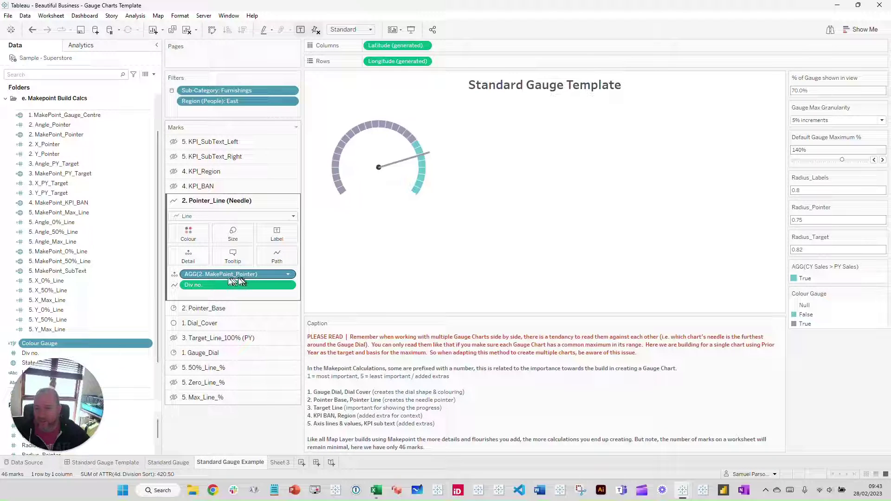
pyautogui.click(75, 135)
pyautogui.rightClick(74, 134)
pyautogui.click(106, 188)
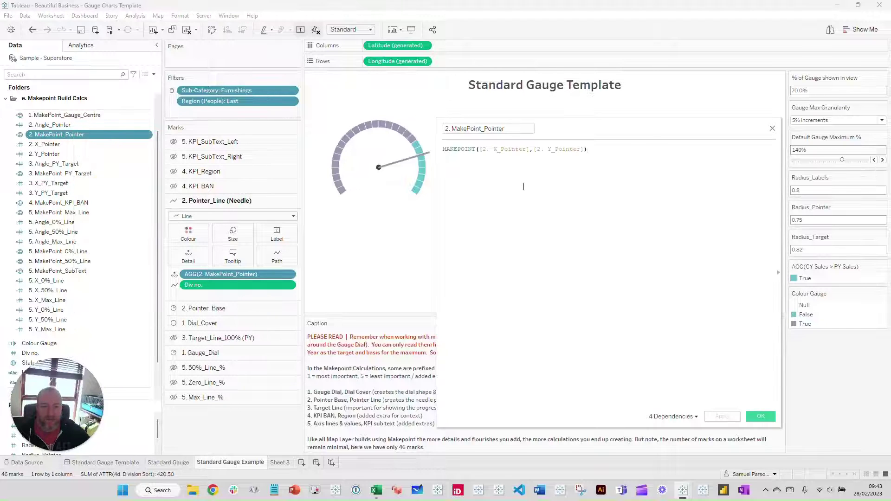
pyautogui.moveTo(493, 149); pyautogui.dragTo(570, 149)
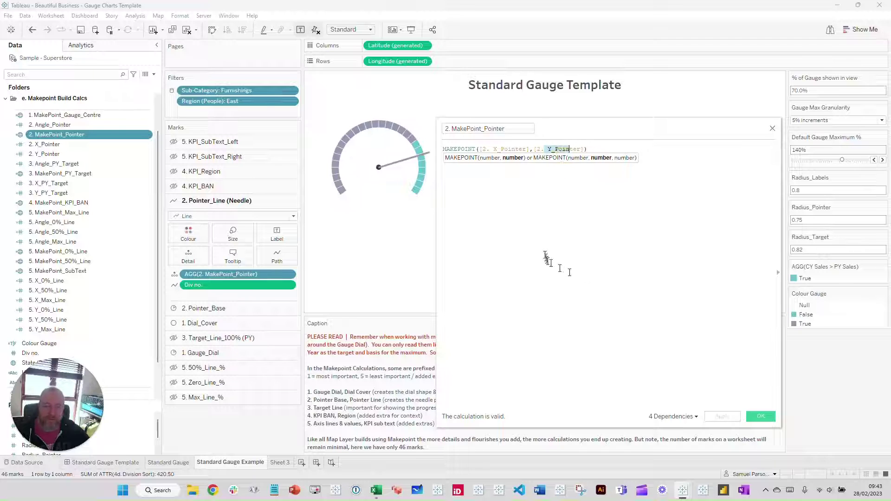
pyautogui.click(773, 128)
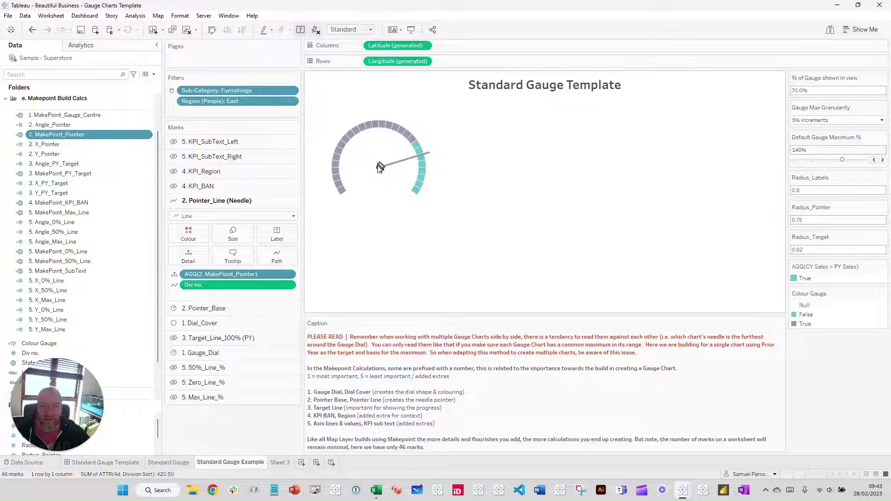
# Review the 2. X_Pointer calculation, examining its Div no. conditions, Radius_Pointer and the cosine of the pointer angle, and close it.
pyautogui.rightClick(72, 147)
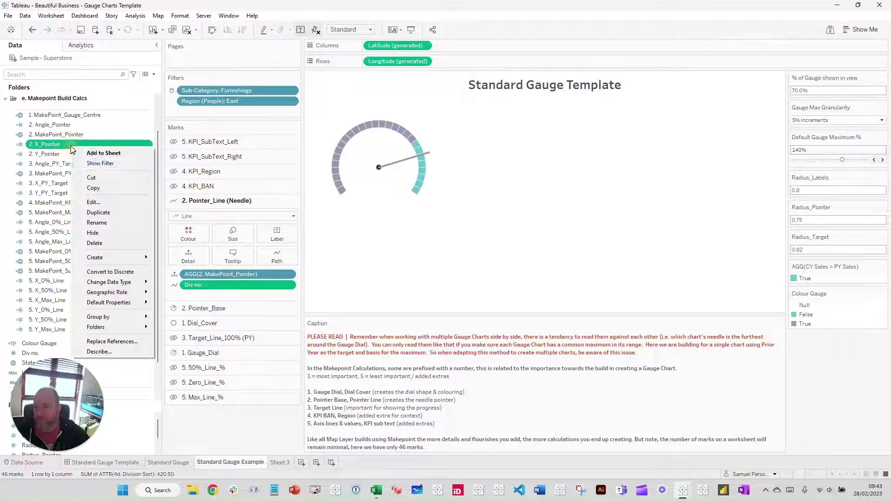
pyautogui.click(104, 204)
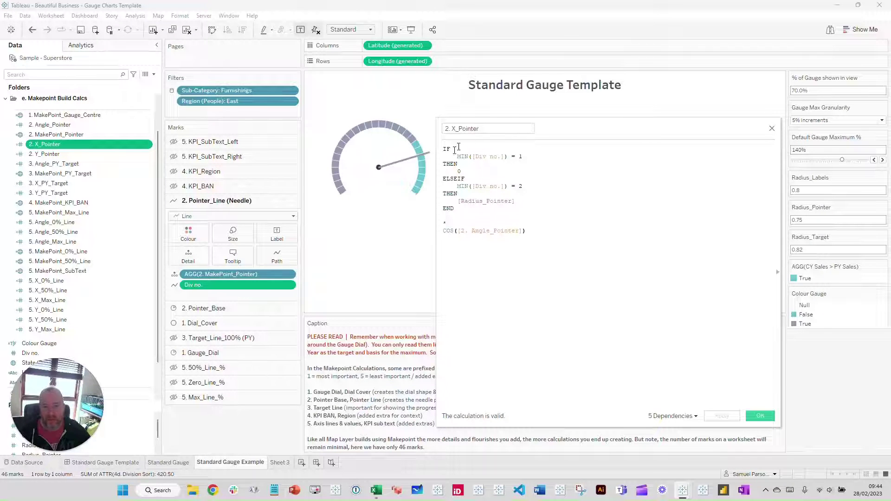
pyautogui.click(521, 155)
pyautogui.click(459, 172)
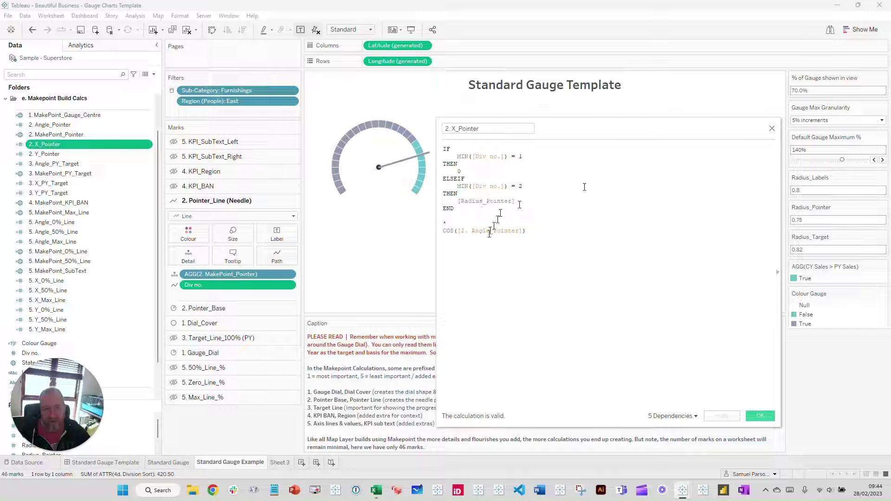
pyautogui.click(472, 230)
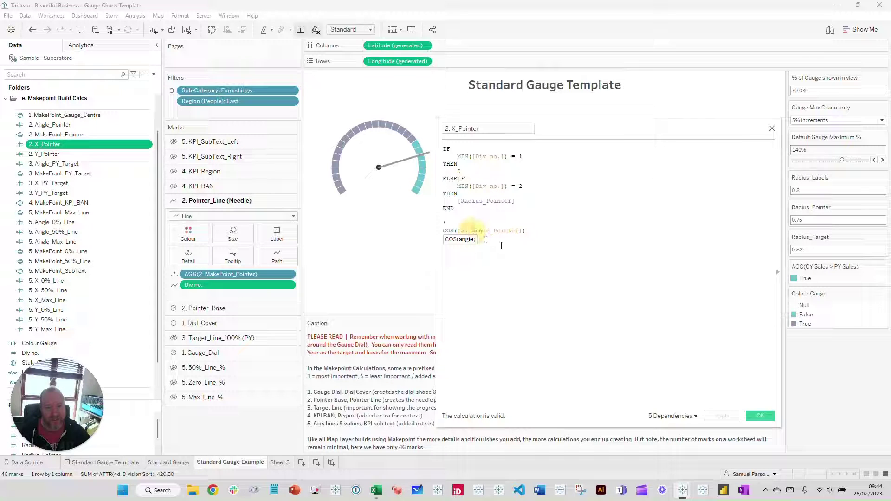
pyautogui.click(772, 128)
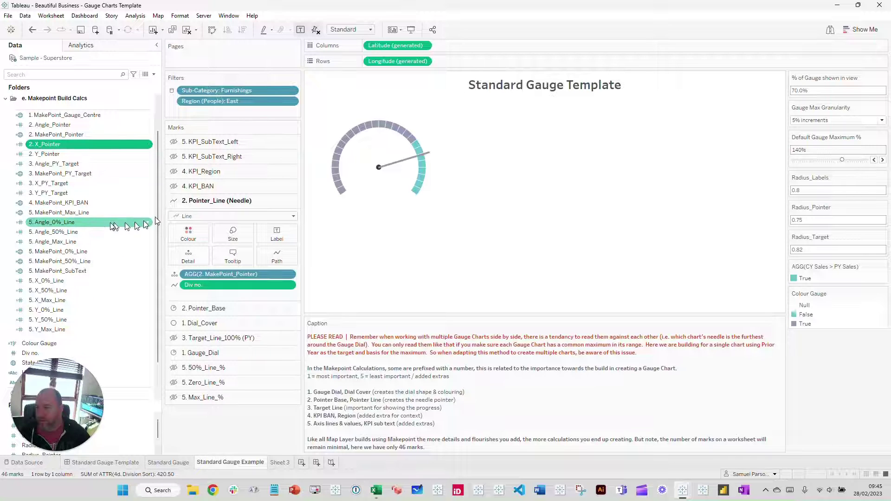
# Open the 2. Angle_Pointer calculation and examine the condition that caps CY Sales over the full gauge value at 1.
pyautogui.click(74, 166)
pyautogui.rightClick(74, 166)
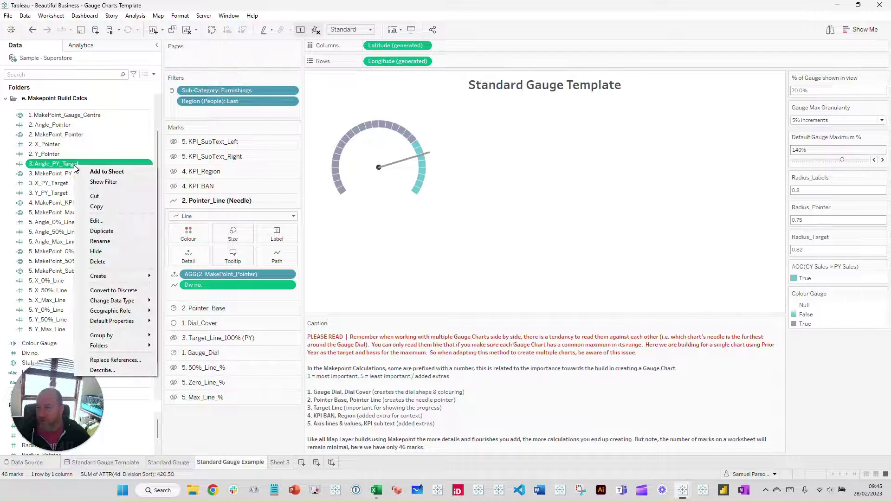
pyautogui.click(69, 125)
pyautogui.rightClick(70, 125)
pyautogui.click(95, 181)
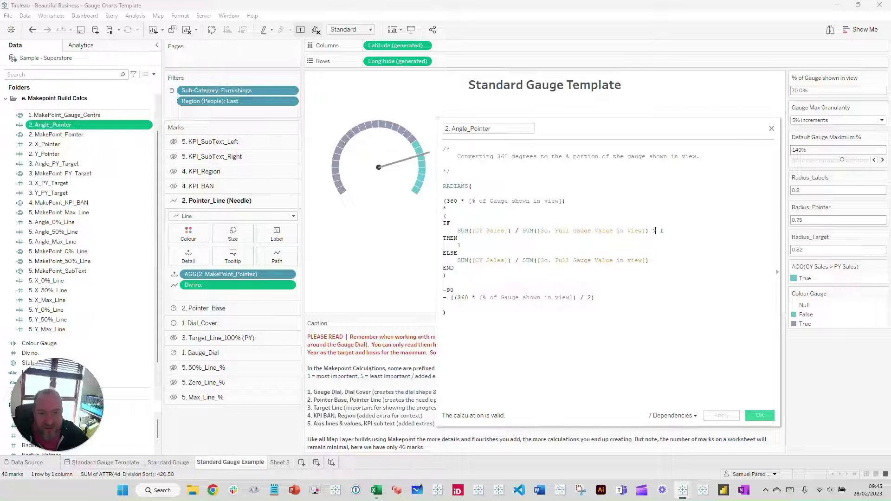
pyautogui.rightClick(672, 230)
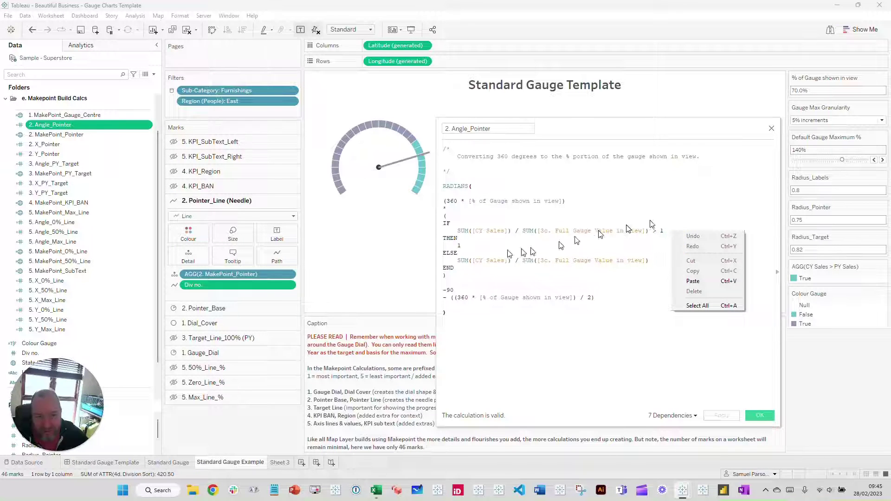
pyautogui.click(460, 245)
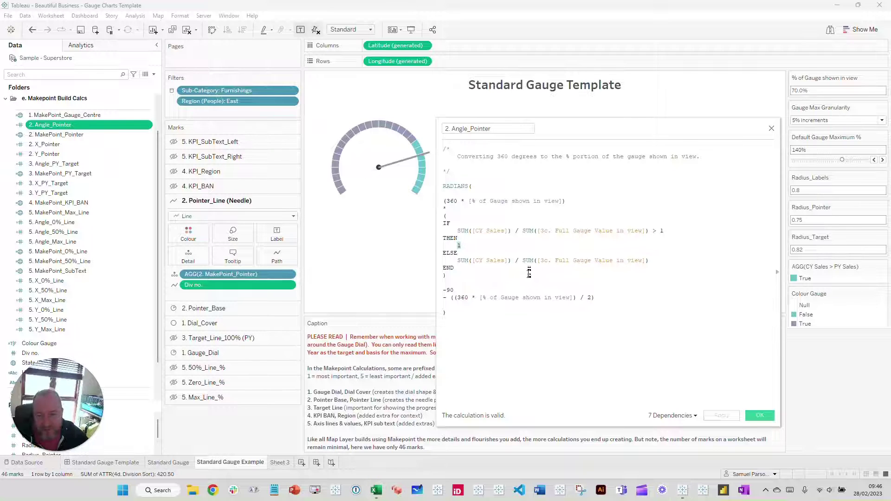
# Switch to Excel and enter 12000 in L13, labelled Current Sales in K13.
pyautogui.click(376, 491)
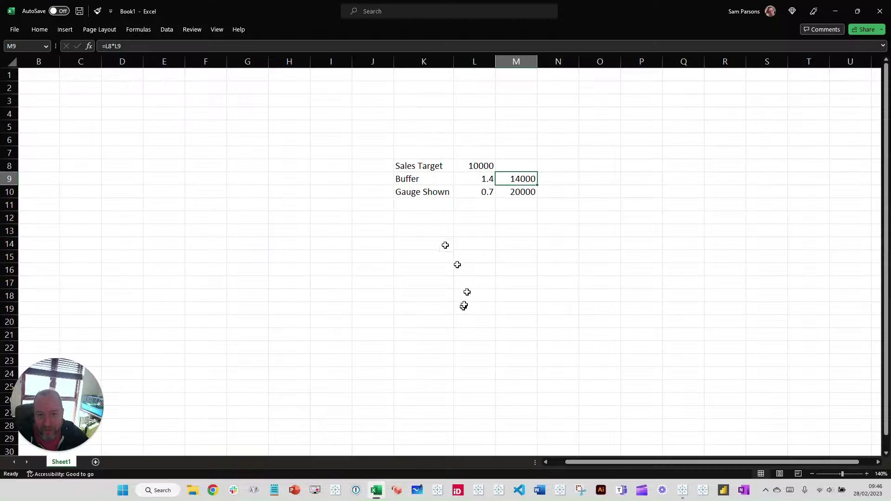
pyautogui.click(476, 229)
pyautogui.write('1200')
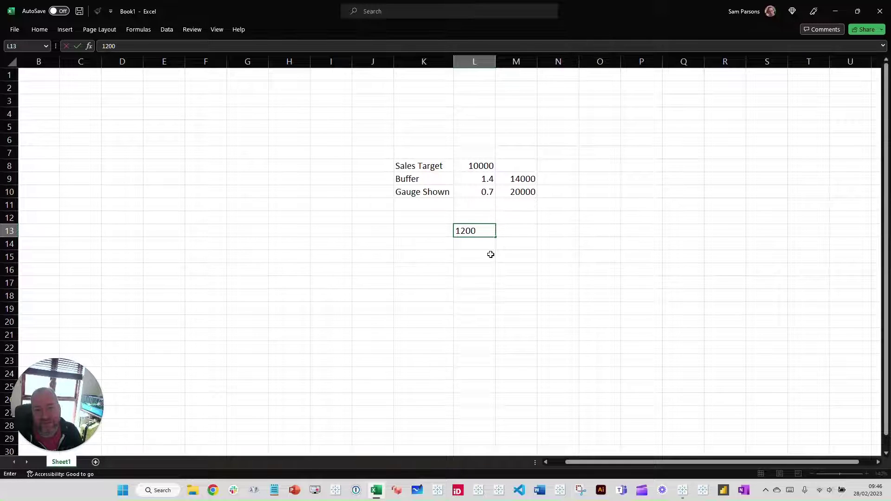
pyautogui.write('0')
pyautogui.press('Return')
pyautogui.press('Up')
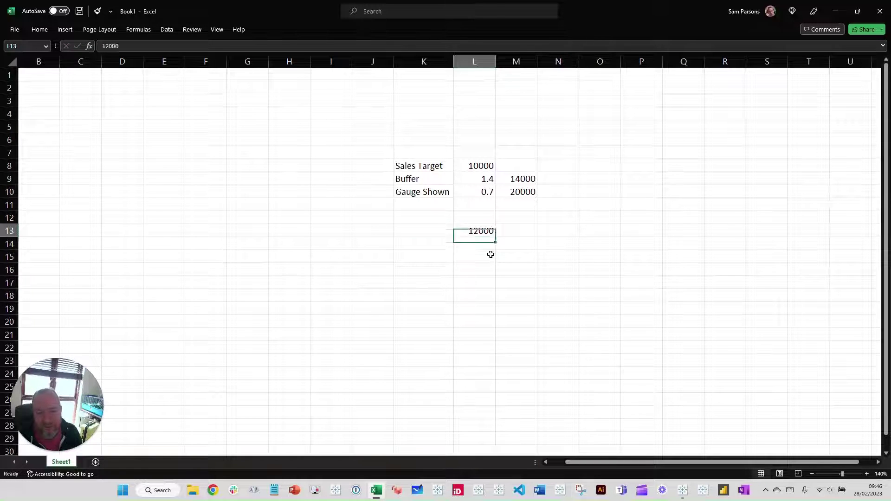
pyautogui.press('Left')
pyautogui.write('Current')
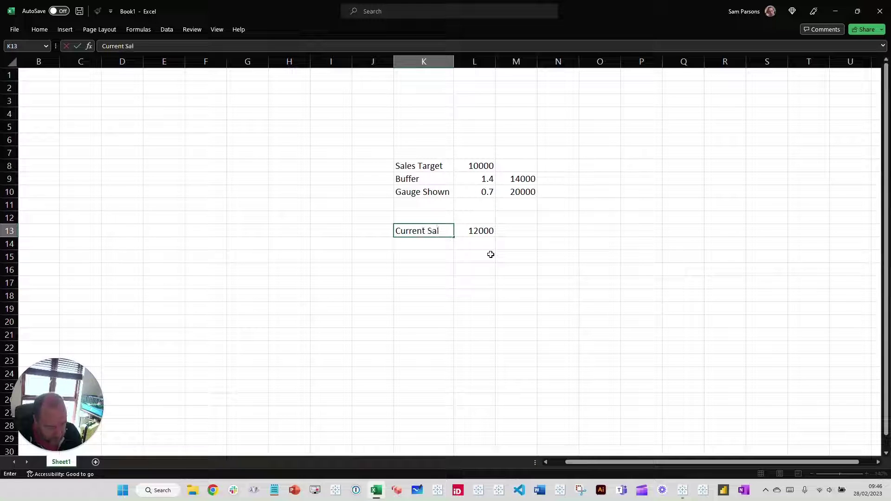
pyautogui.write(' Sales')
pyautogui.press('Return')
# Divide Current Sales by the Buffer row's maximum with =L13/M9 in L14, and return to Tableau.
pyautogui.press('Right')
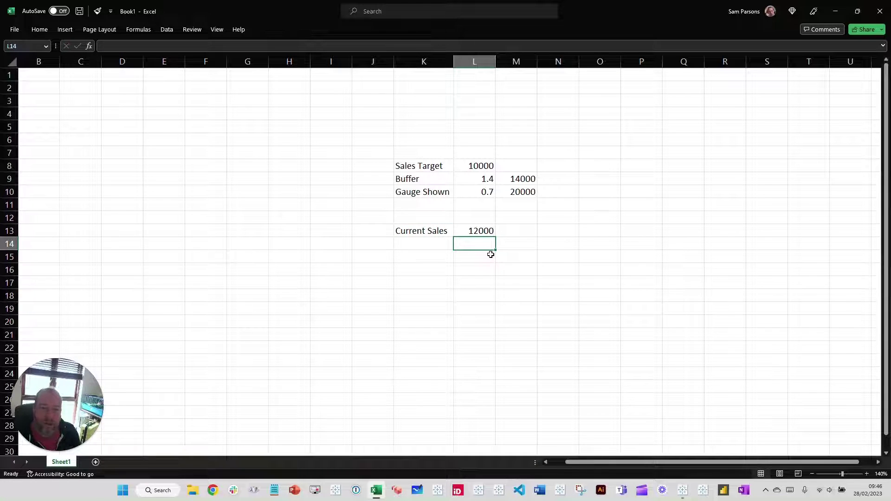
pyautogui.write('=')
pyautogui.press('Up')
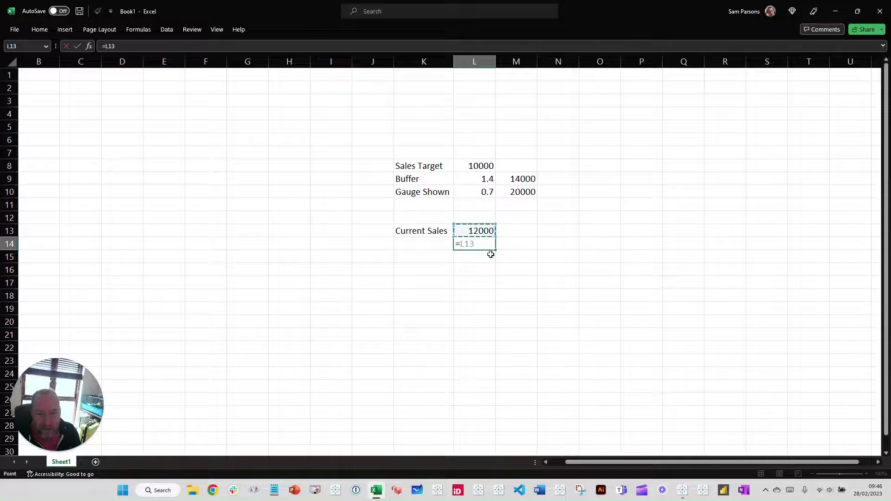
pyautogui.write('/')
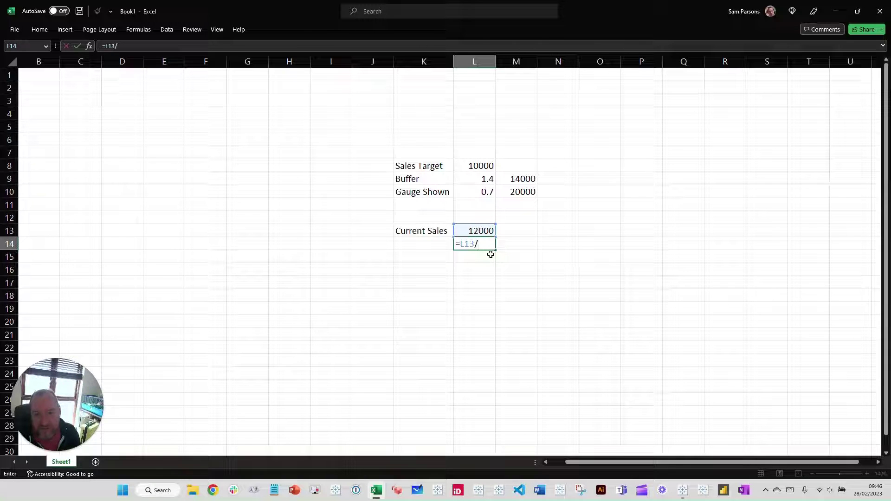
pyautogui.press('Up')
pyautogui.press('Up')
pyautogui.press('Up')
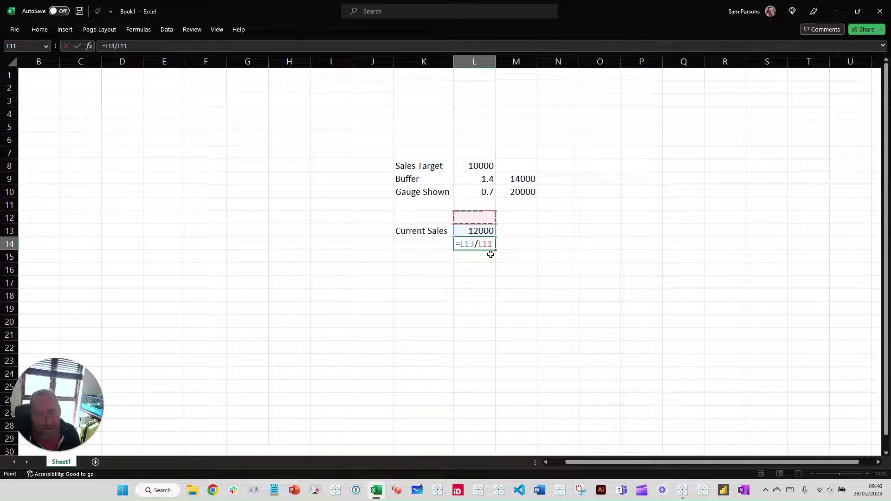
pyautogui.press('Up')
pyautogui.press('Up')
pyautogui.press('Down')
pyautogui.press('Right')
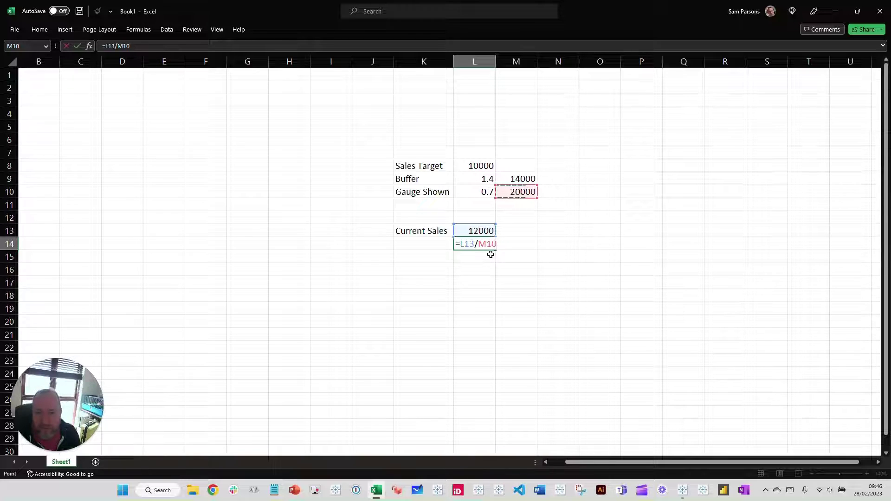
pyautogui.press('Up')
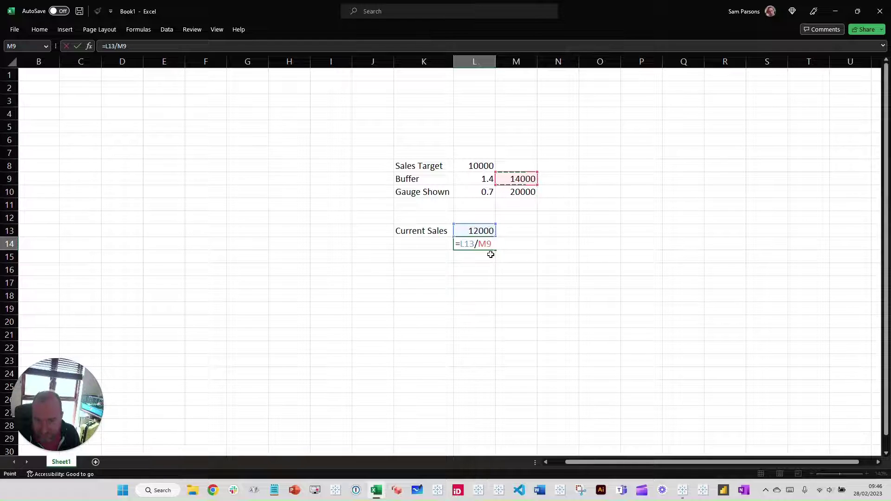
pyautogui.press('Return')
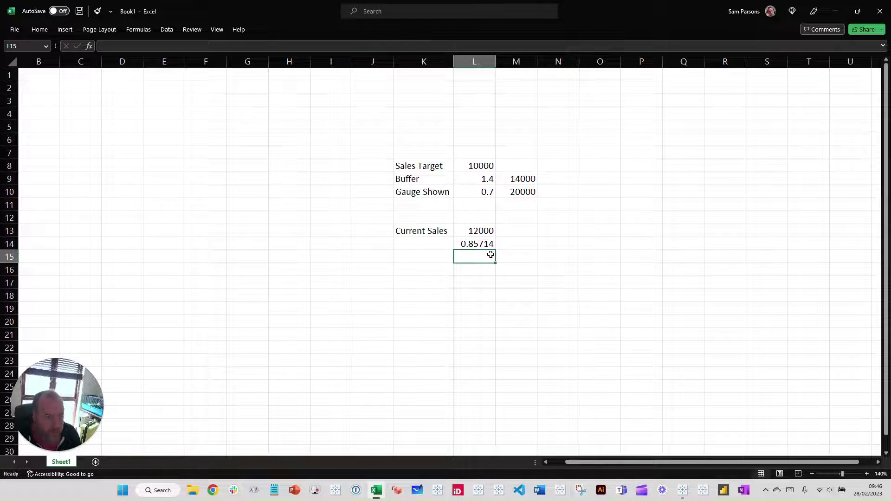
pyautogui.click(836, 11)
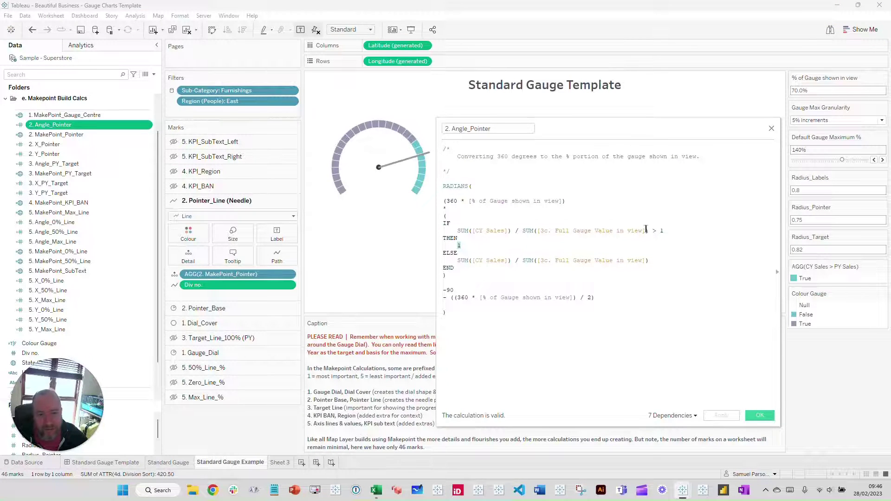
# Switch to Excel and try dividing Current Sales by the Gauge Shown total with =L13/M10 in L14.
pyautogui.click(375, 491)
pyautogui.click(471, 245)
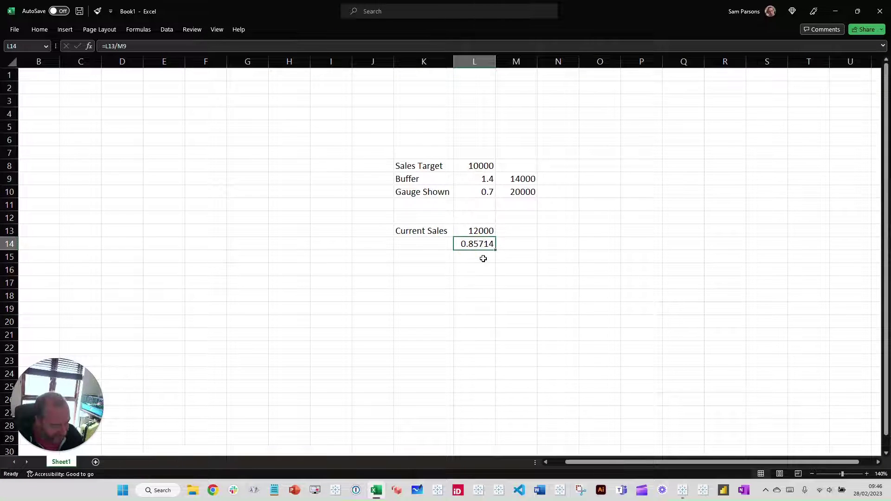
pyautogui.write('=')
pyautogui.press('Up')
pyautogui.write('/')
pyautogui.press('Up')
pyautogui.press('Up')
pyautogui.press('Up')
pyautogui.press('Up')
pyautogui.press('Right')
pyautogui.press('Return')
pyautogui.press('Up')
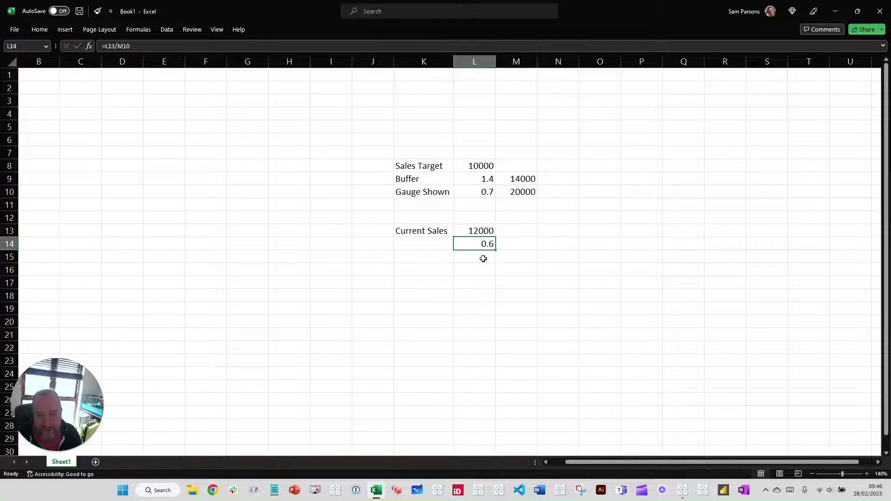
# Return to Tableau, examine the > 1 condition in 2. Angle_Pointer and expand the c. Gauge Maximum Calcs folder.
pyautogui.click(836, 11)
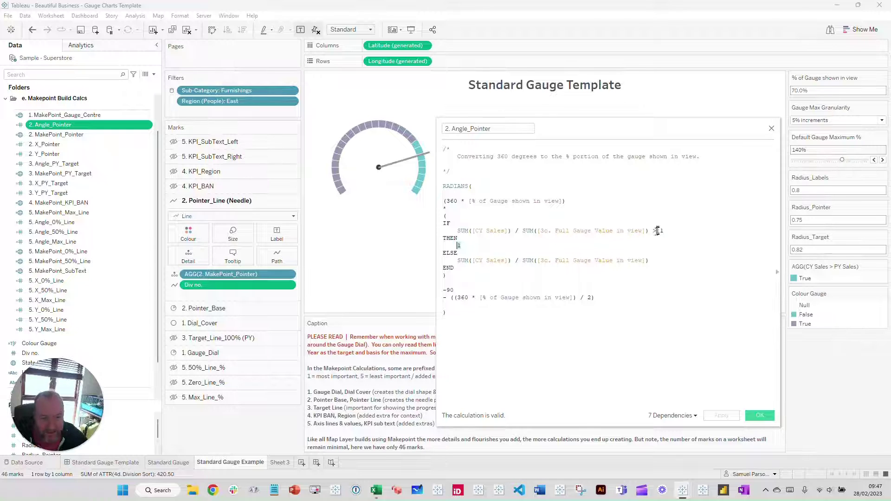
pyautogui.click(662, 232)
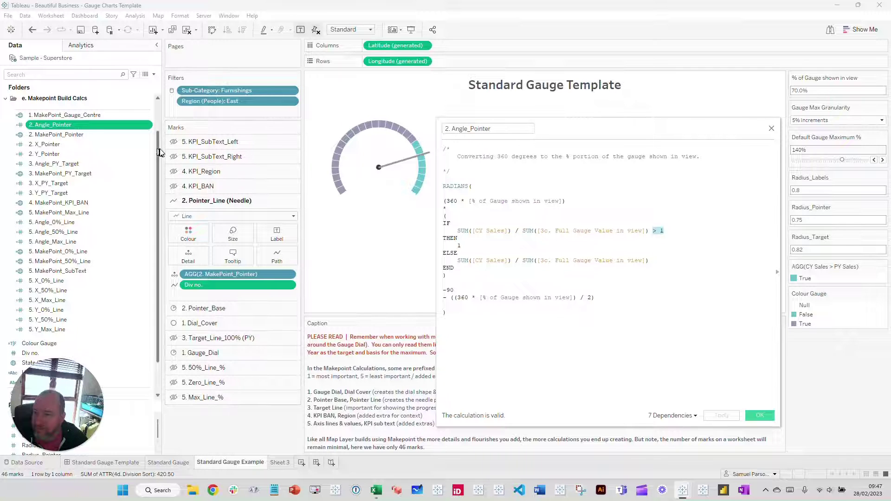
pyautogui.scroll(2, 159, 120)
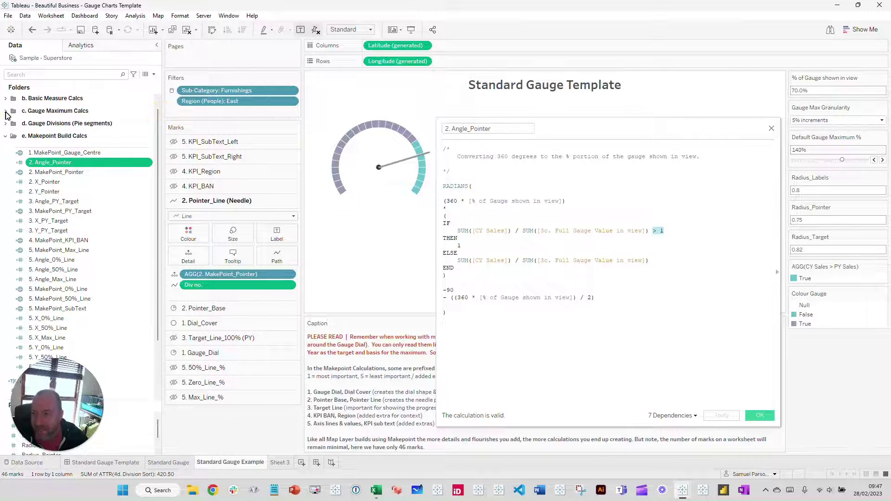
pyautogui.click(5, 110)
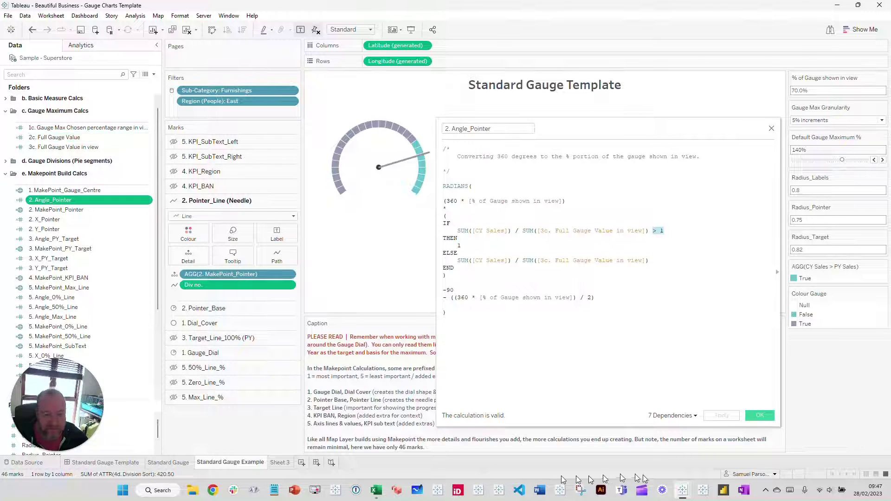
# Switch to Excel, compare the formulas in M10 and M9, and set L14 to =L13/M9.
pyautogui.click(376, 491)
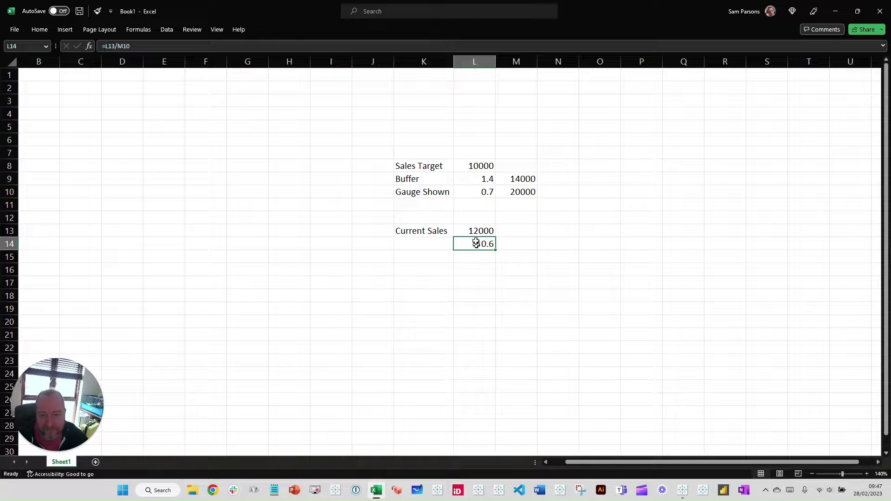
pyautogui.click(517, 191)
pyautogui.click(519, 179)
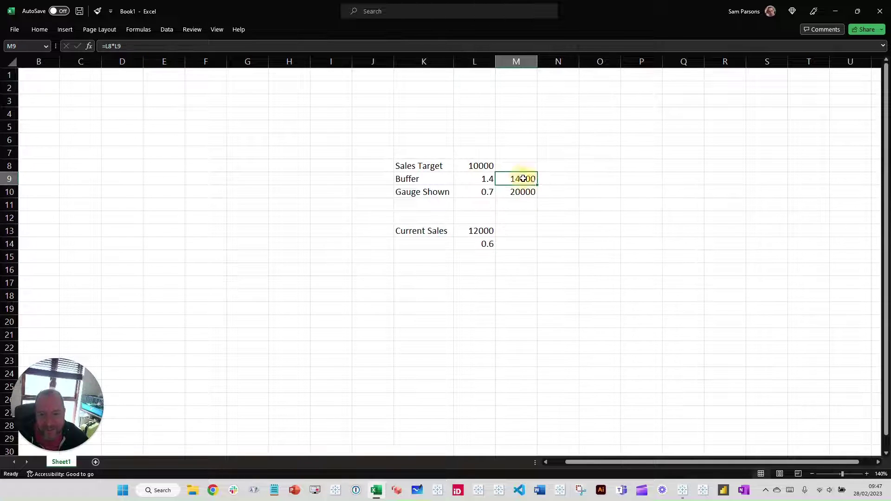
pyautogui.click(481, 243)
pyautogui.write('=')
pyautogui.press('Up')
pyautogui.write('/')
pyautogui.press('Up')
pyautogui.press('Up')
pyautogui.press('Up')
pyautogui.press('Up')
pyautogui.press('Right')
pyautogui.press('Return')
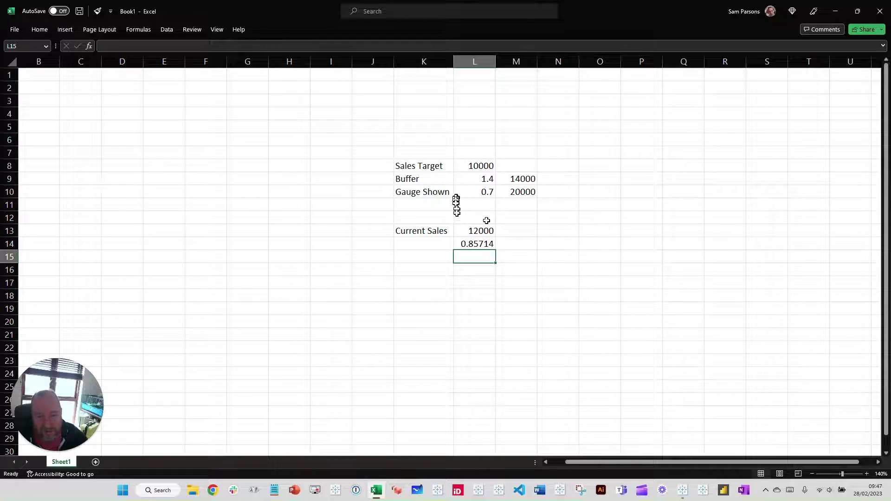
# Return to Tableau and examine the bracketed IF block of 2. Angle_Pointer and the 360 * % of Gauge shown in view term it multiplies.
pyautogui.click(835, 11)
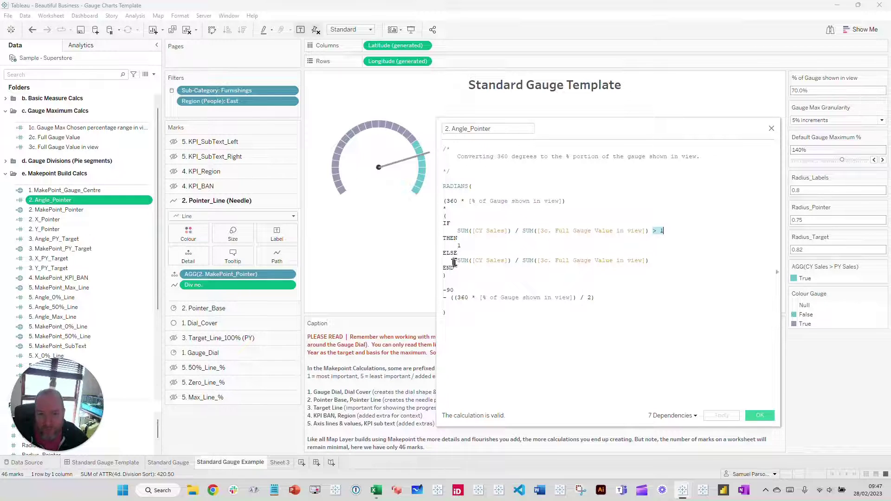
pyautogui.doubleClick(459, 245)
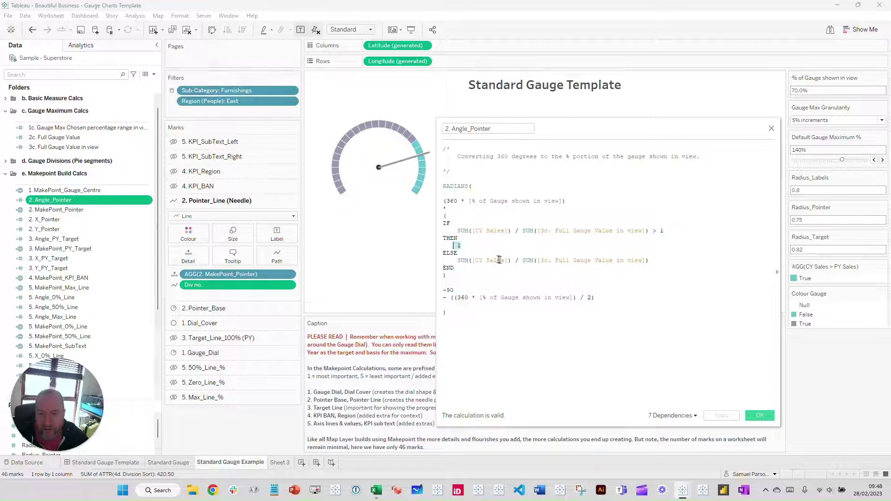
pyautogui.click(456, 269)
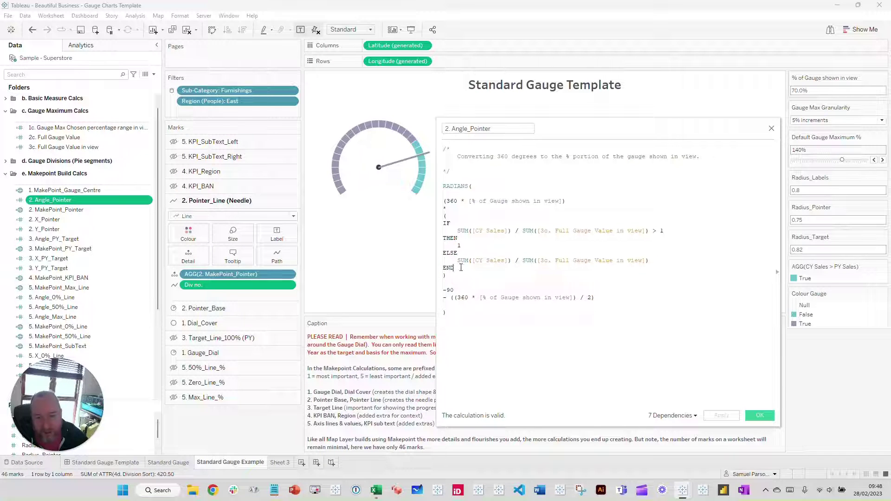
pyautogui.moveTo(444, 268); pyautogui.dragTo(444, 223)
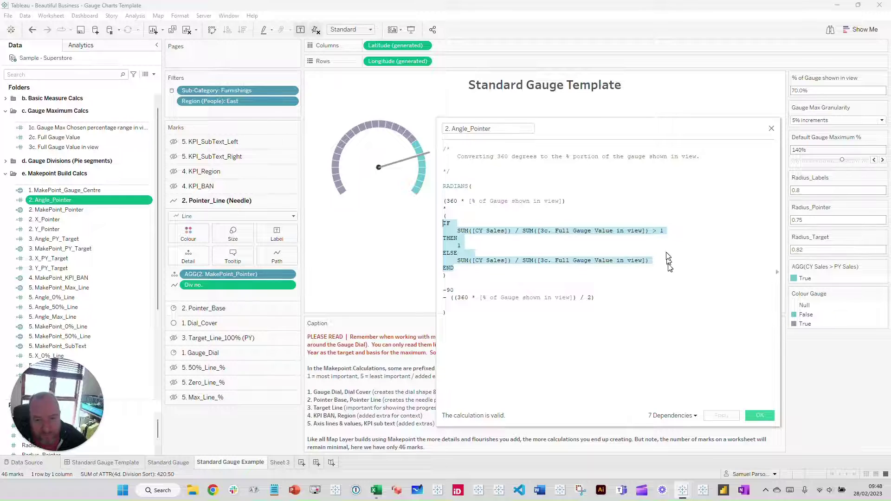
pyautogui.click(449, 276)
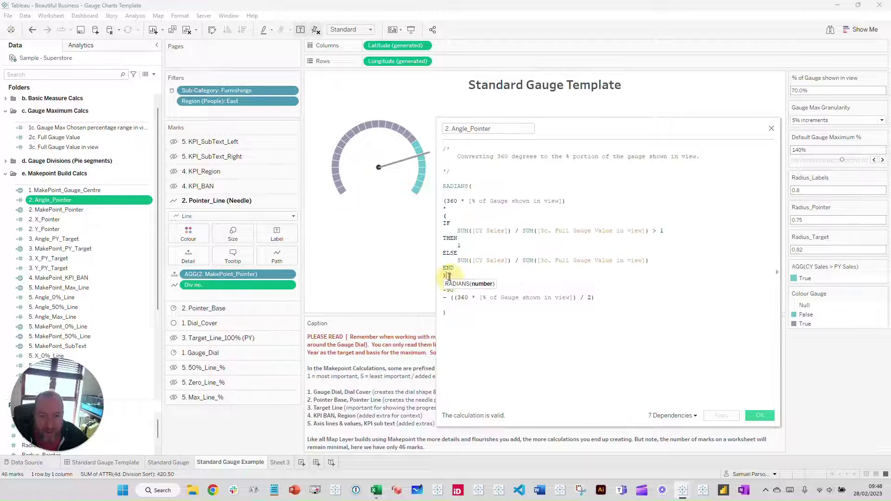
pyautogui.moveTo(449, 276); pyautogui.dragTo(445, 217)
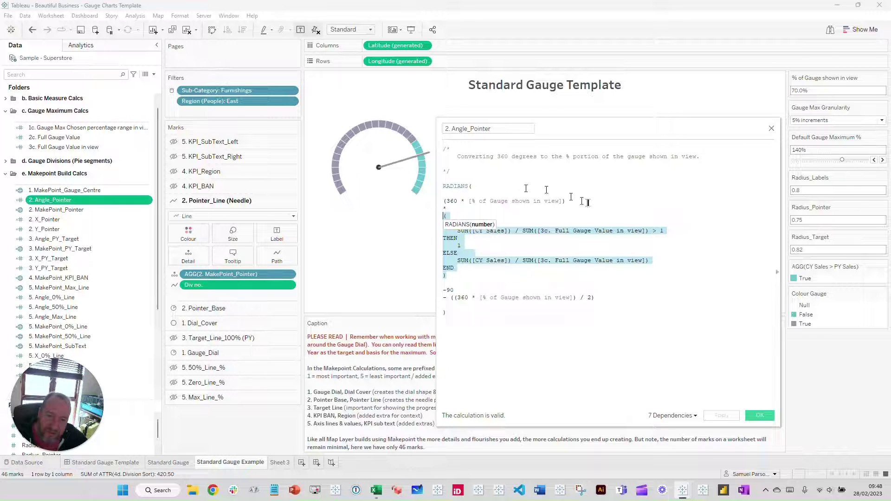
pyautogui.click(447, 200)
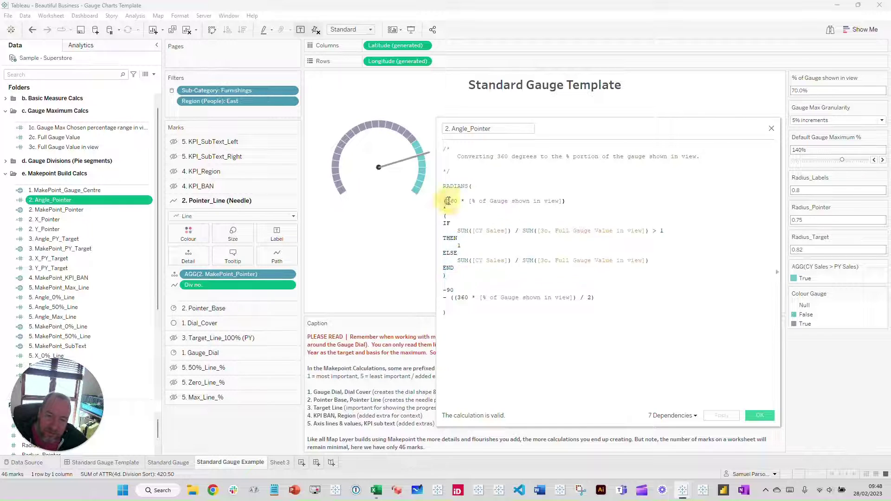
pyautogui.doubleClick(458, 201)
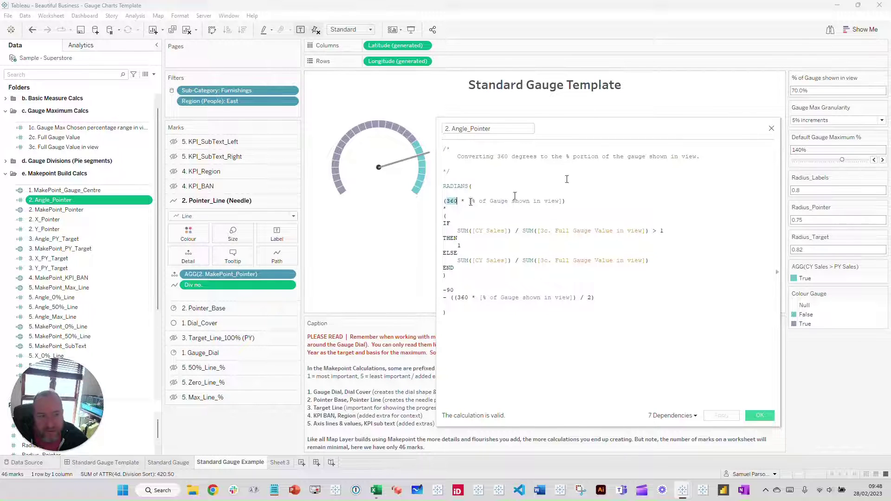
# Switch to Excel, enter 360 in L16 and 0.7 in L17, and multiply them with =L16*L17 in L18.
pyautogui.click(374, 488)
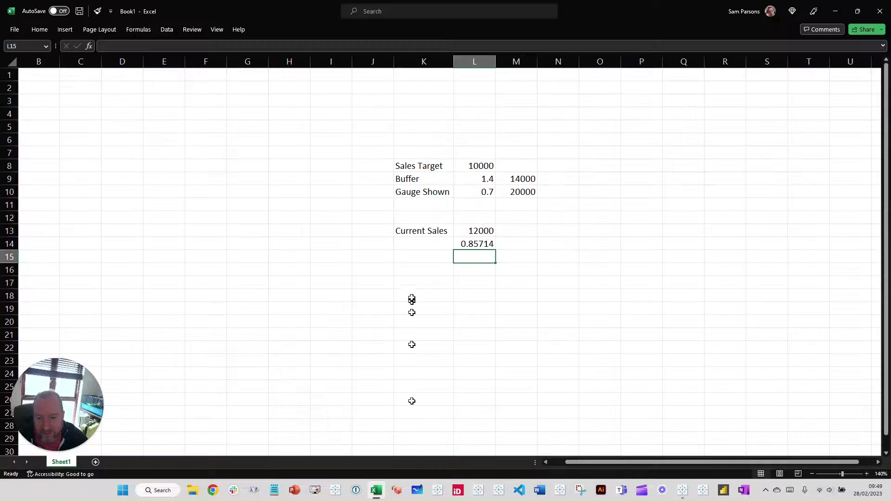
pyautogui.click(483, 268)
pyautogui.write('360')
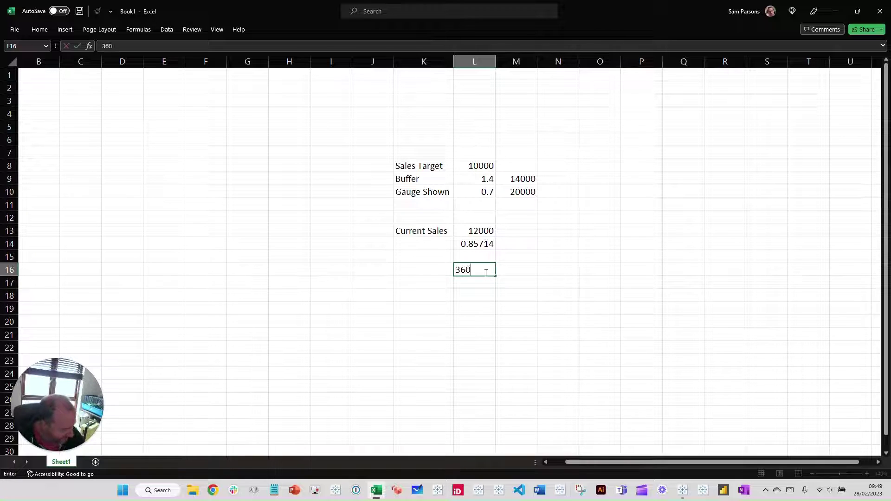
pyautogui.press('Return')
pyautogui.write('0.7')
pyautogui.press('Return')
pyautogui.write('=')
pyautogui.click(486, 272)
pyautogui.write('*')
pyautogui.press('Up')
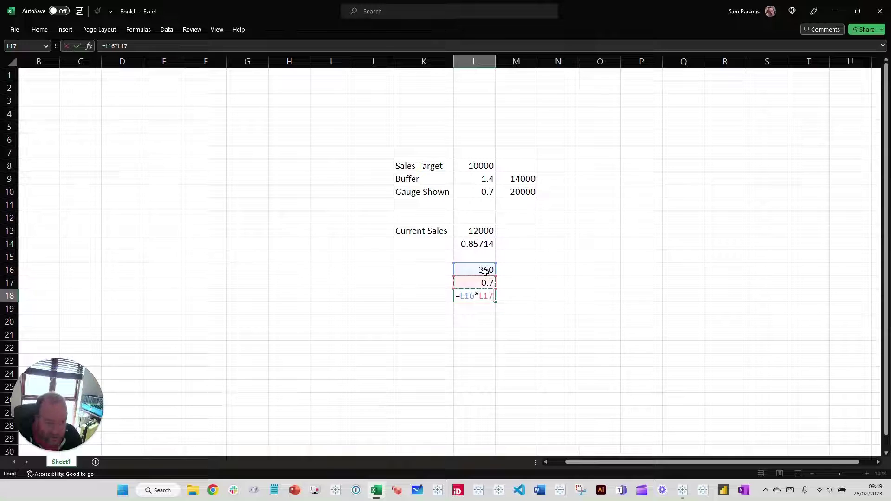
pyautogui.press('Return')
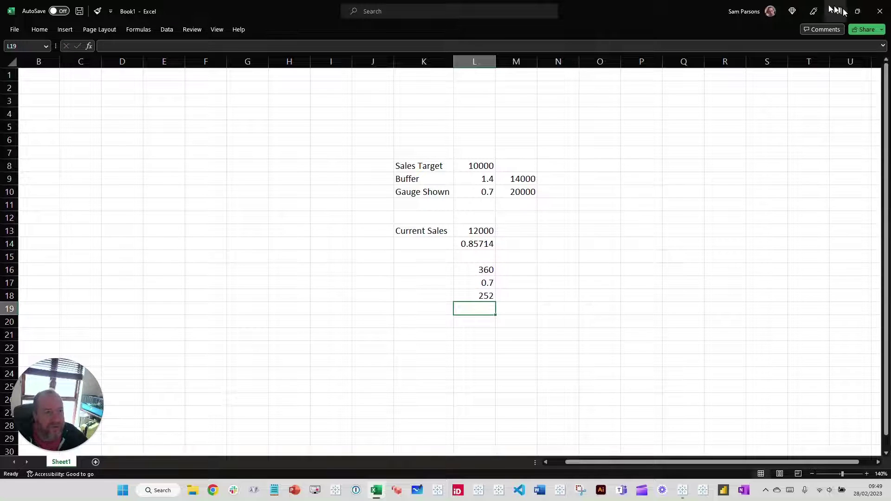
# Return to Tableau and examine the -90 term and the - ((360 * % of Gauge shown in view) / 2) term of 2. Angle_Pointer.
pyautogui.click(838, 10)
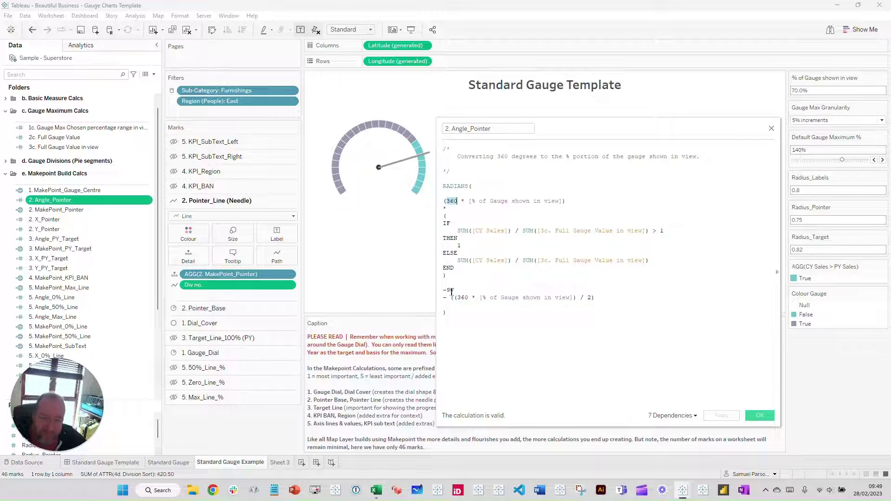
pyautogui.click(462, 320)
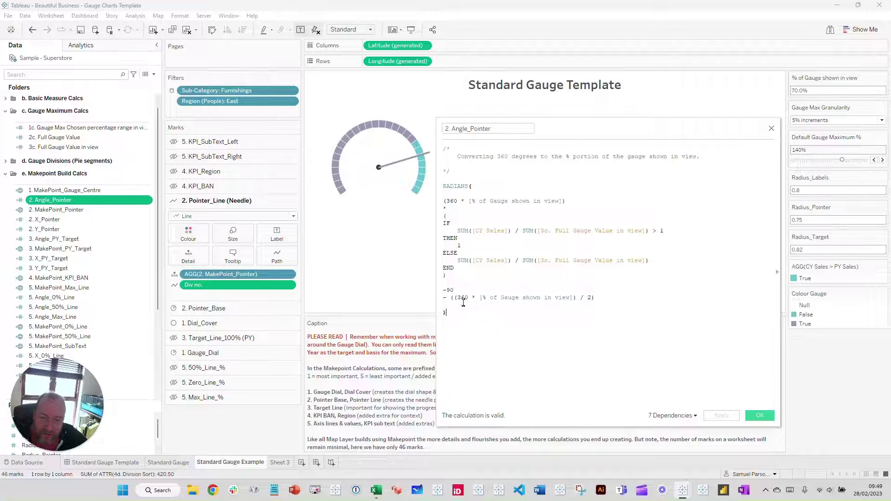
pyautogui.moveTo(454, 290); pyautogui.dragTo(443, 290)
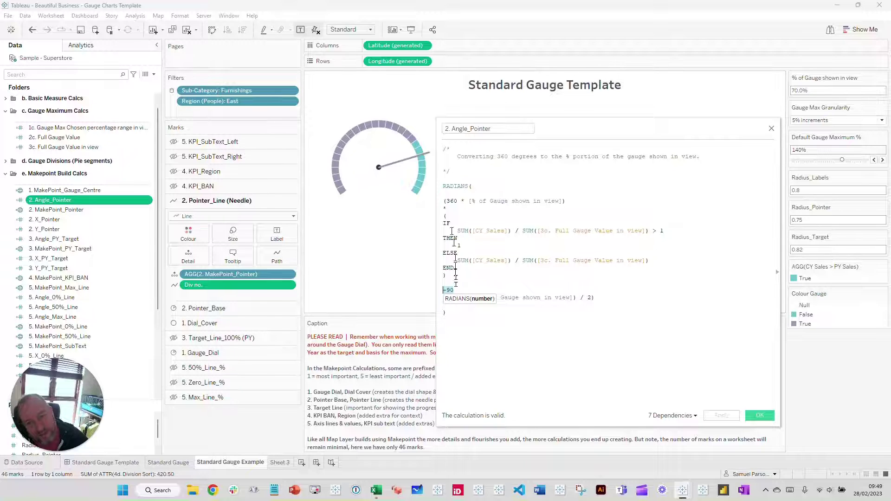
pyautogui.click(459, 290)
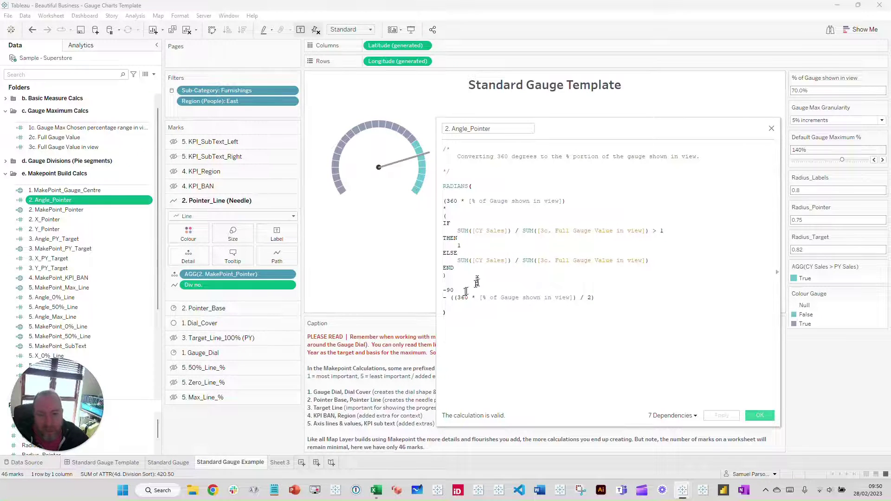
pyautogui.moveTo(595, 298); pyautogui.dragTo(438, 288)
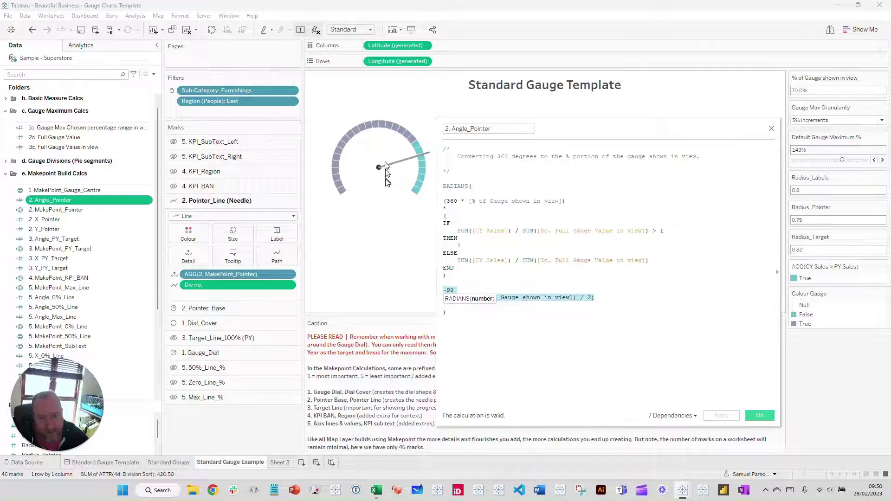
pyautogui.click(578, 342)
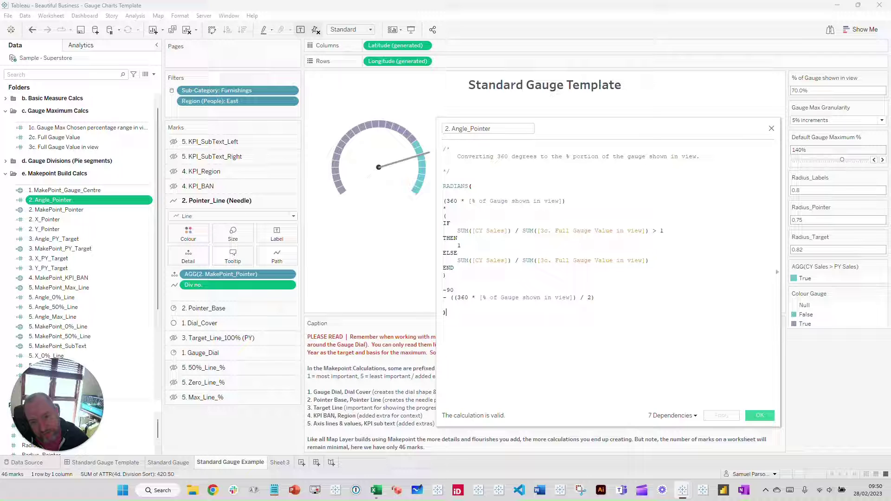
# Comment out the -90 line and the - ((360 * [% of Gauge shown in view]) / 2) line of 2. Angle_Pointer with //, applying after each.
pyautogui.click(444, 293)
pyautogui.write('//')
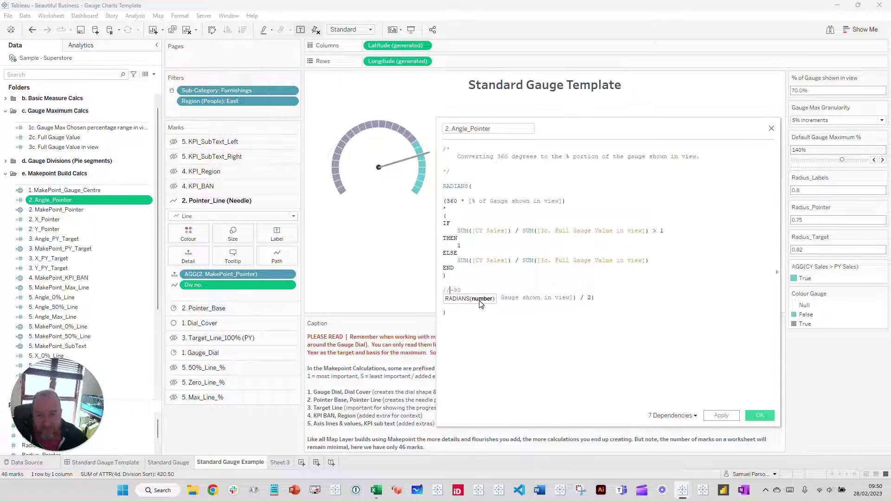
pyautogui.click(715, 417)
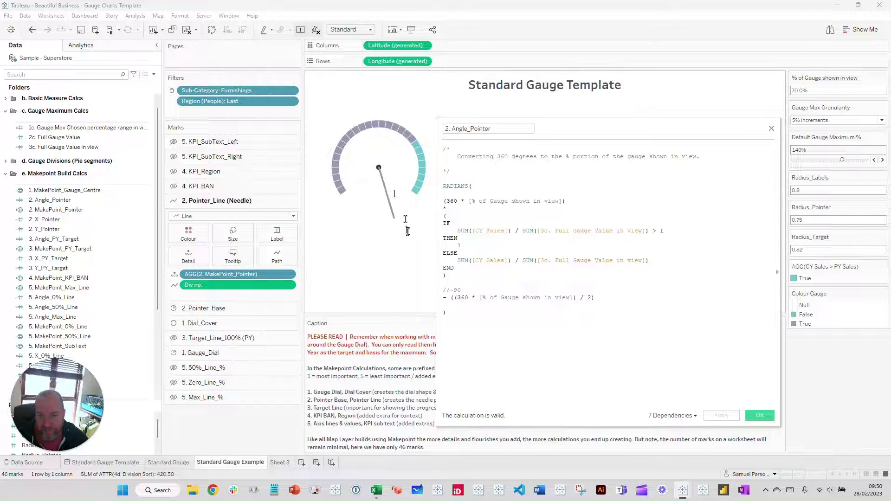
pyautogui.tripleClick(445, 300)
pyautogui.click(445, 300)
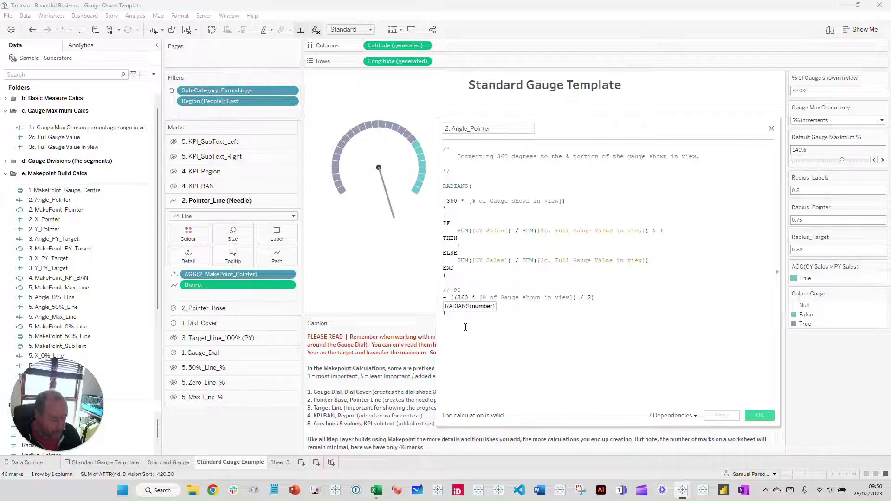
pyautogui.write('//')
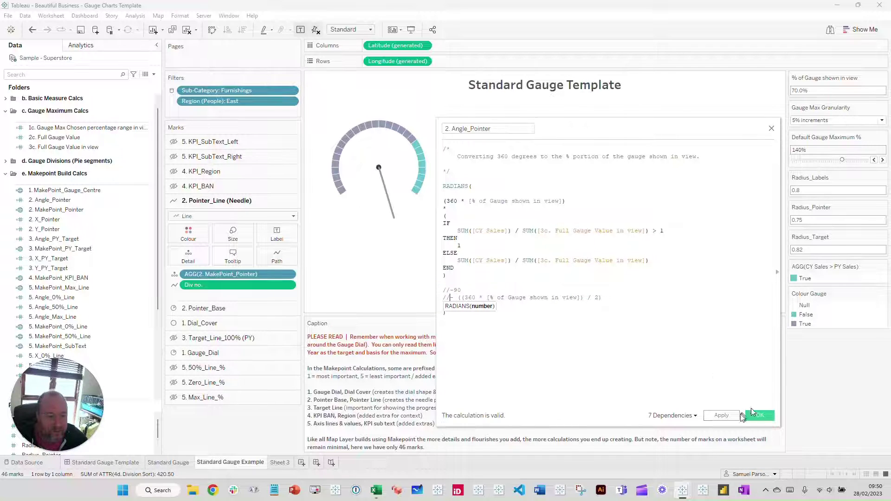
pyautogui.click(722, 416)
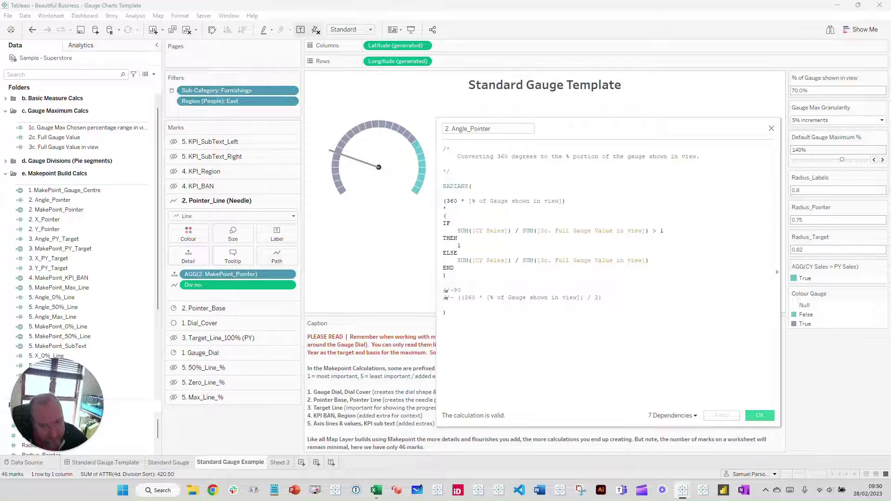
# Remove the // comment marks from the -90 line and the half-gauge subtraction line in 2. Angle_Pointer.
pyautogui.click(448, 297)
pyautogui.press('BackSpace')
pyautogui.press('BackSpace')
pyautogui.press('Up')
pyautogui.press('Delete')
pyautogui.press('Delete')
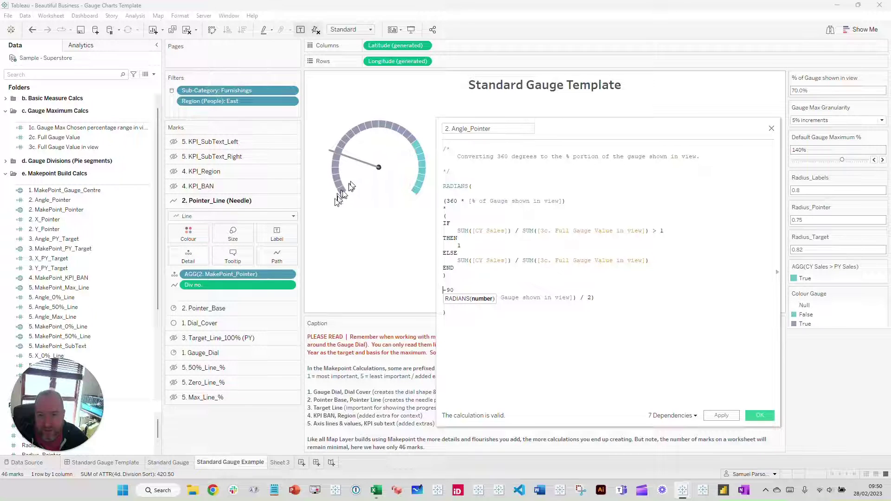
pyautogui.click(530, 329)
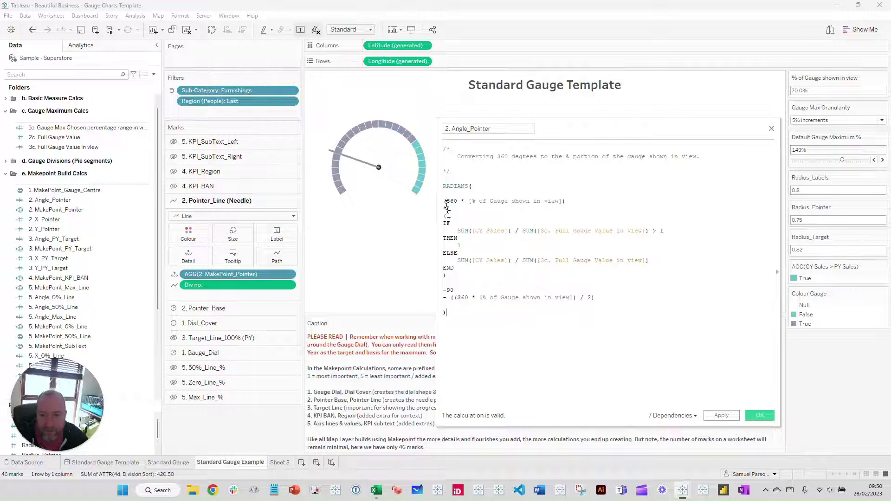
# Comment out the (360 * [% of Gauge shown in view]) multiplier and its whole IF block with /* */ in 2. Angle_Pointer and apply.
pyautogui.click(445, 194)
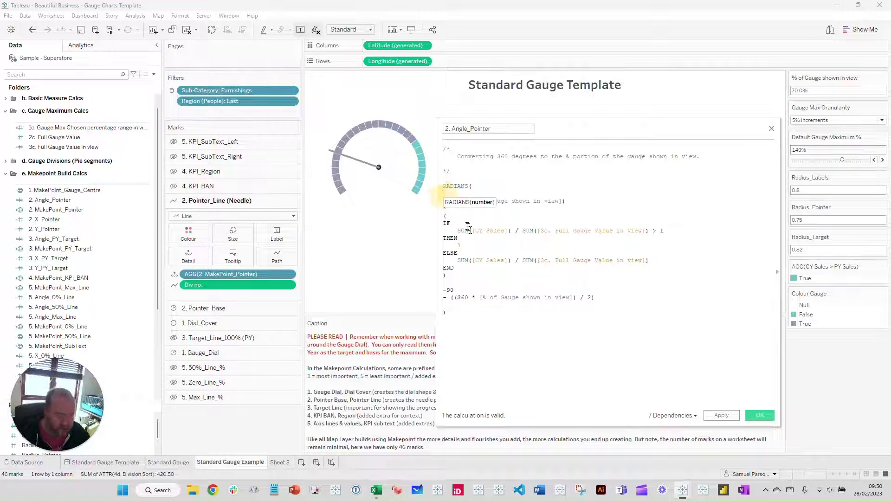
pyautogui.write('/*')
pyautogui.click(452, 277)
pyautogui.write('/')
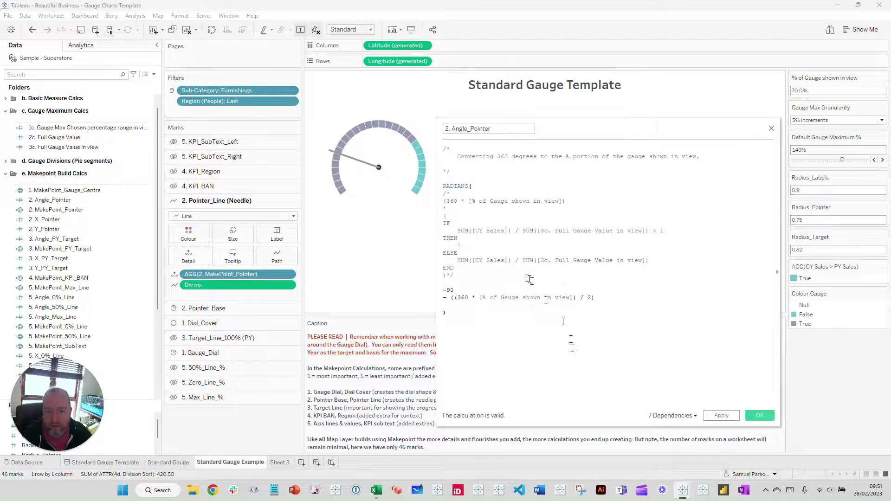
pyautogui.moveTo(457, 278); pyautogui.dragTo(438, 206)
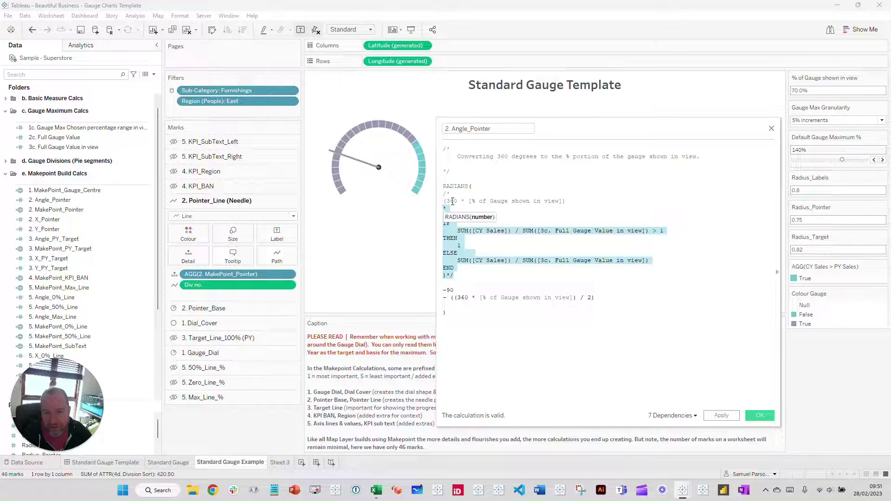
pyautogui.click(722, 415)
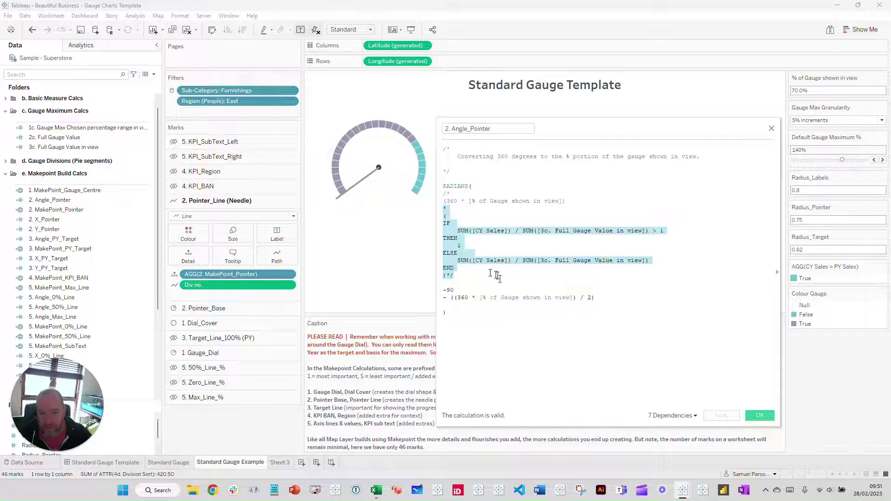
# Examine the commented-out block and the remaining -90 and half-gauge lines against the needle's starting position.
pyautogui.click(550, 334)
pyautogui.moveTo(454, 275); pyautogui.dragTo(432, 195)
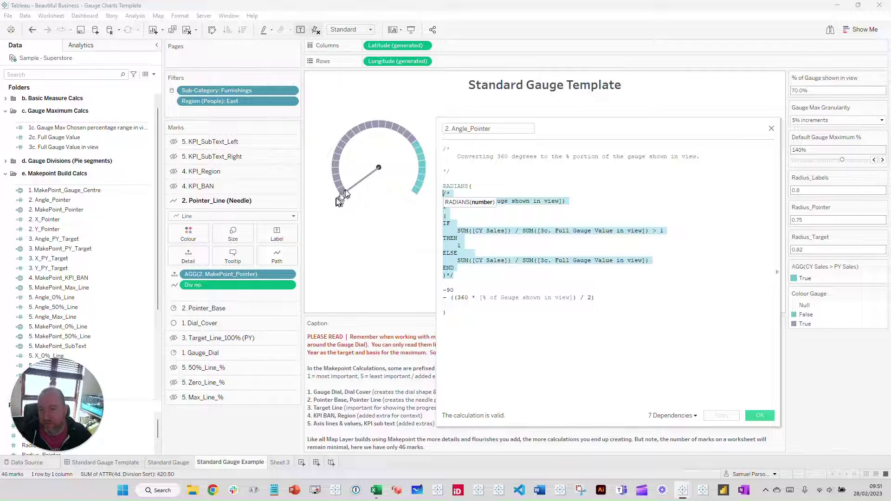
pyautogui.click(458, 298)
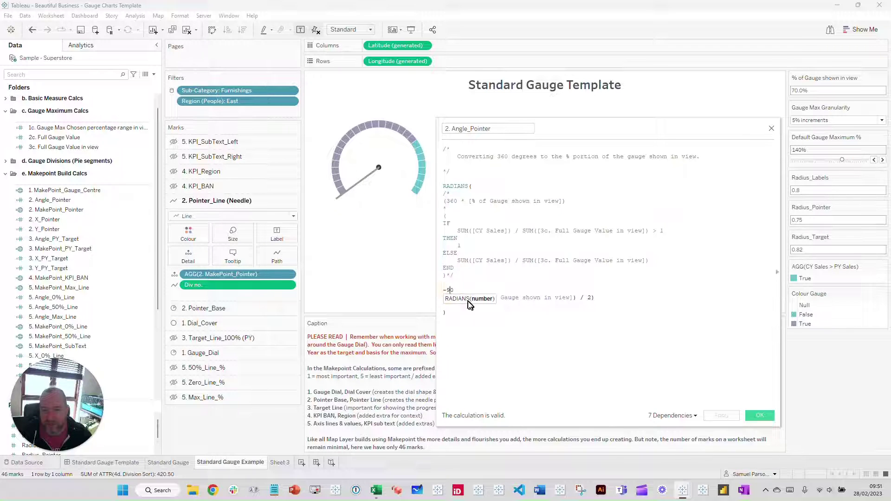
pyautogui.press('Down')
pyautogui.press('Down')
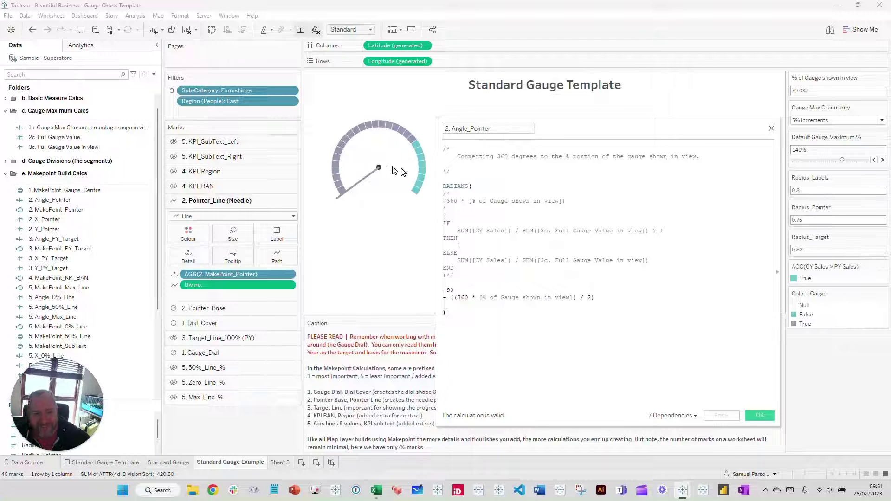
# Comment out the -90 and half-gauge subtraction lines with //, enter 0 as the RADIANS value, and apply the calculation.
pyautogui.doubleClick(445, 290)
pyautogui.press('Left')
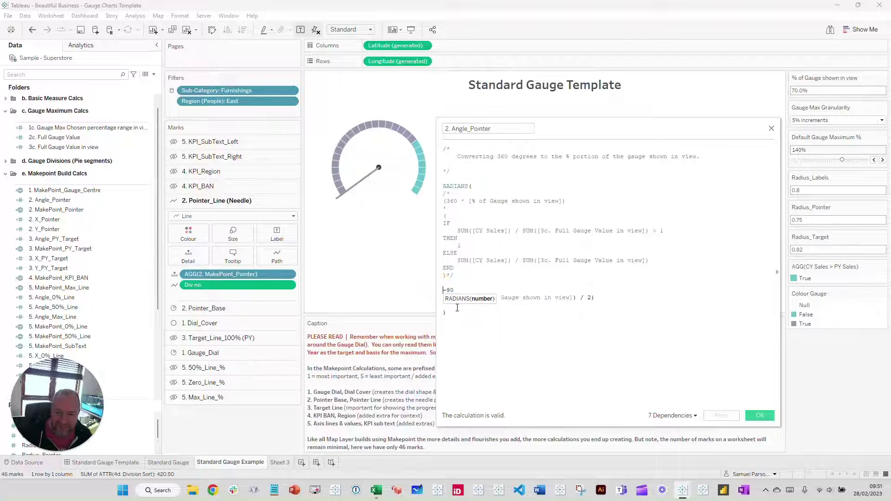
pyautogui.write('//')
pyautogui.press('Down')
pyautogui.press('Home')
pyautogui.write('//')
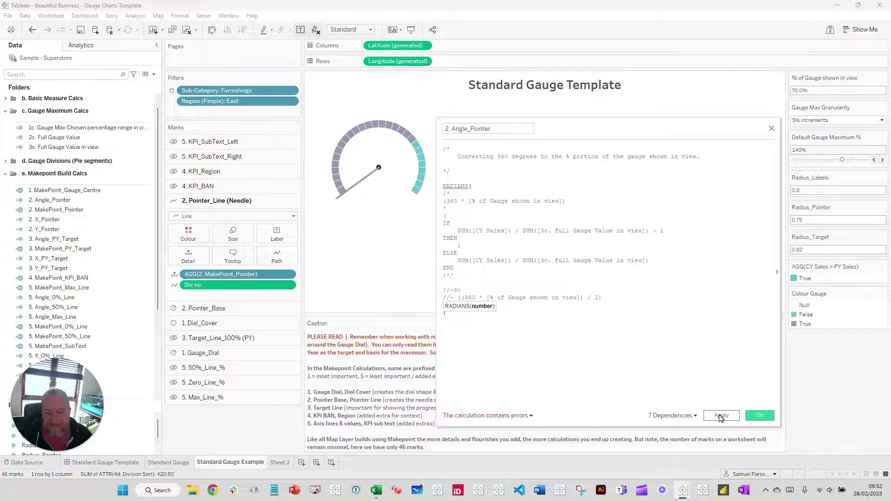
pyautogui.click(522, 334)
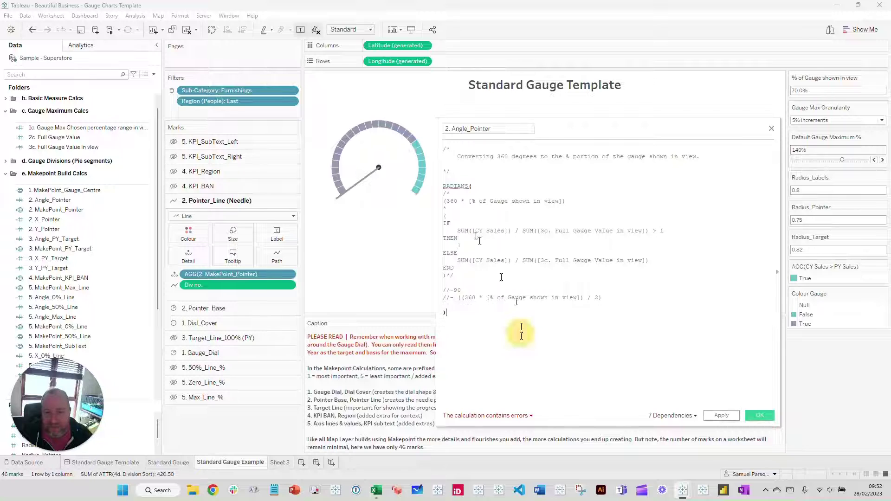
pyautogui.click(444, 186)
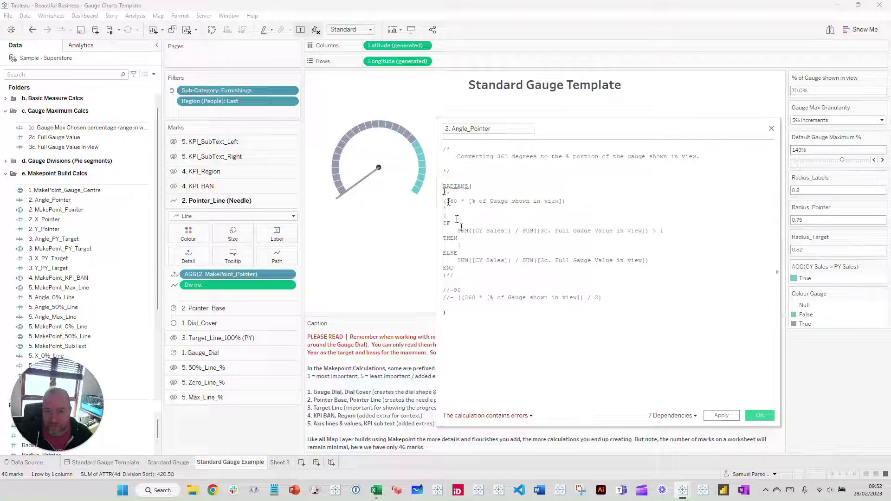
pyautogui.click(444, 305)
pyautogui.write('0')
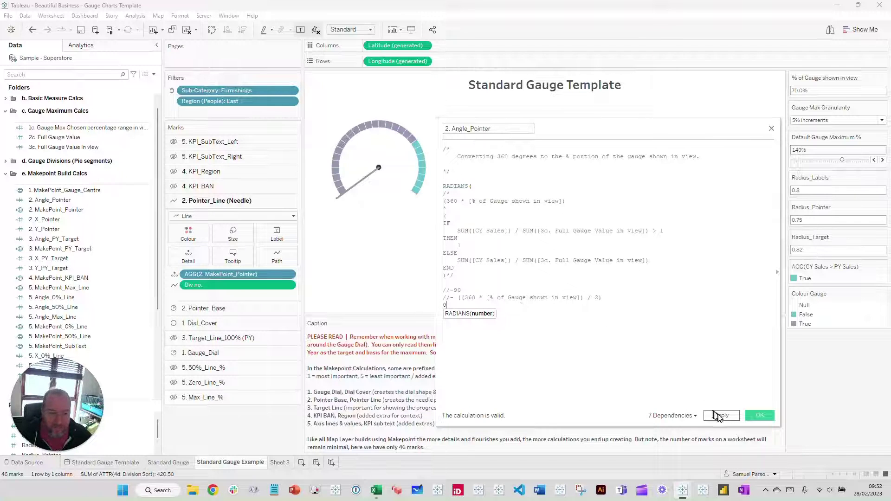
pyautogui.click(717, 415)
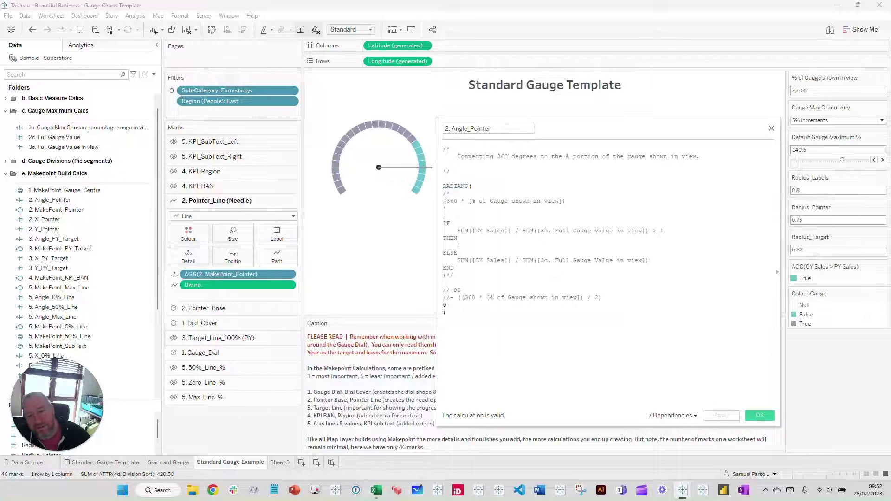
# Try restoring the -90 line in place of the 0 and saving 2. Angle_Pointer, and undo that change.
pyautogui.click(448, 290)
pyautogui.press('BackSpace')
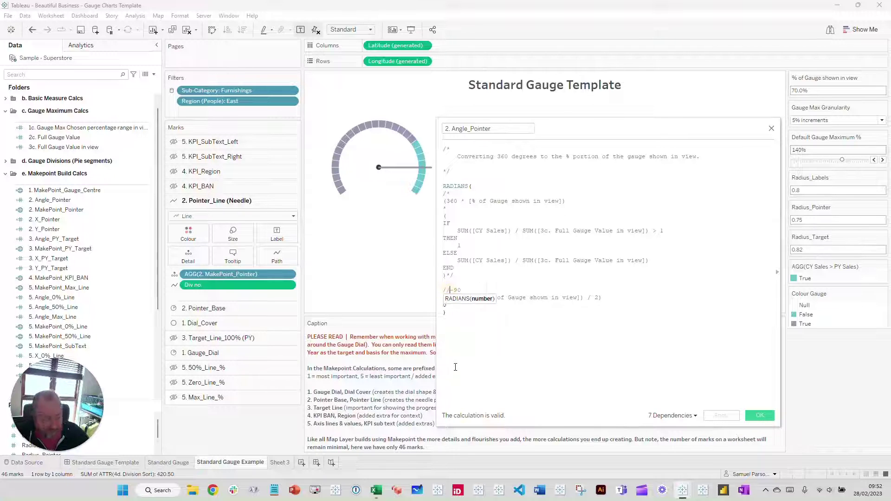
pyautogui.click(720, 416)
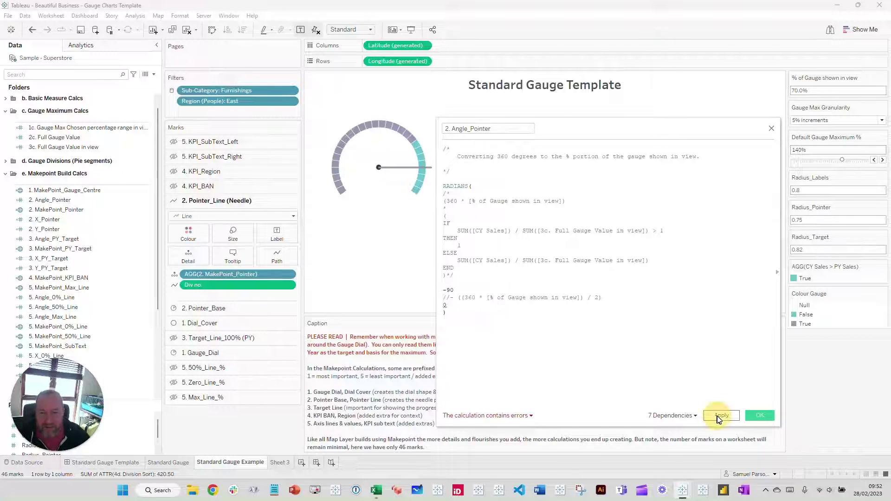
pyautogui.press('BackSpace')
pyautogui.write(')')
pyautogui.click(722, 416)
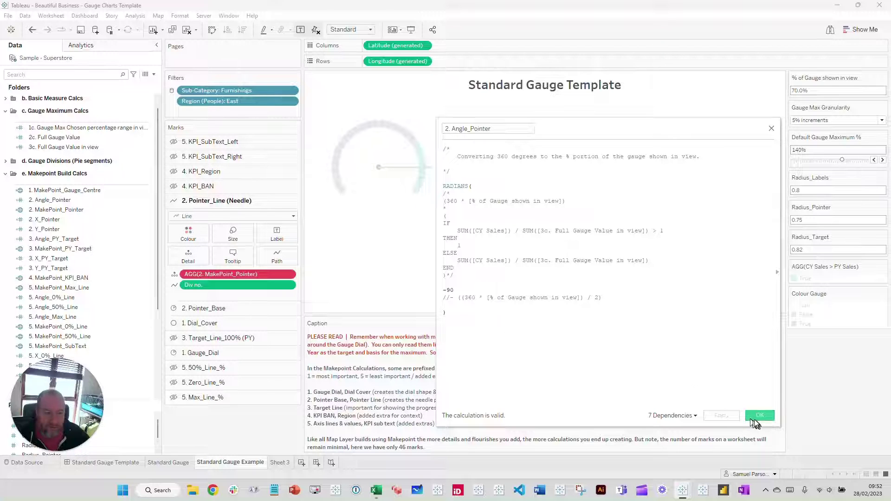
pyautogui.click(756, 416)
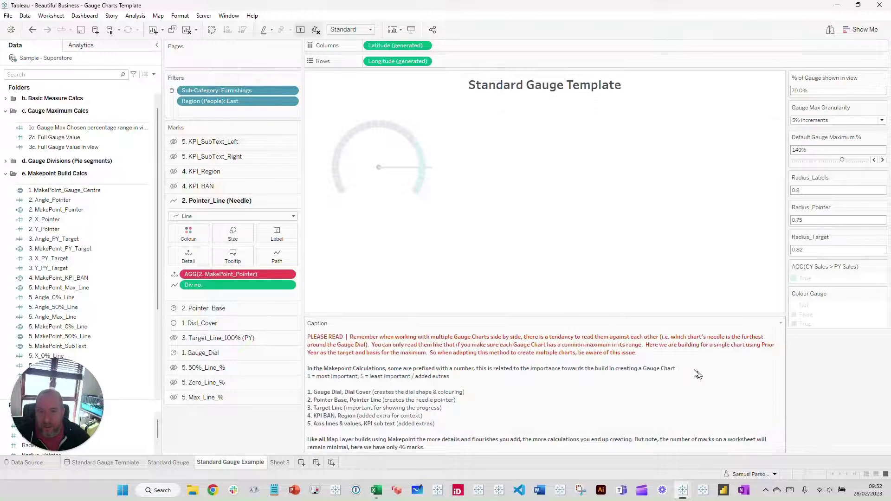
pyautogui.click(32, 30)
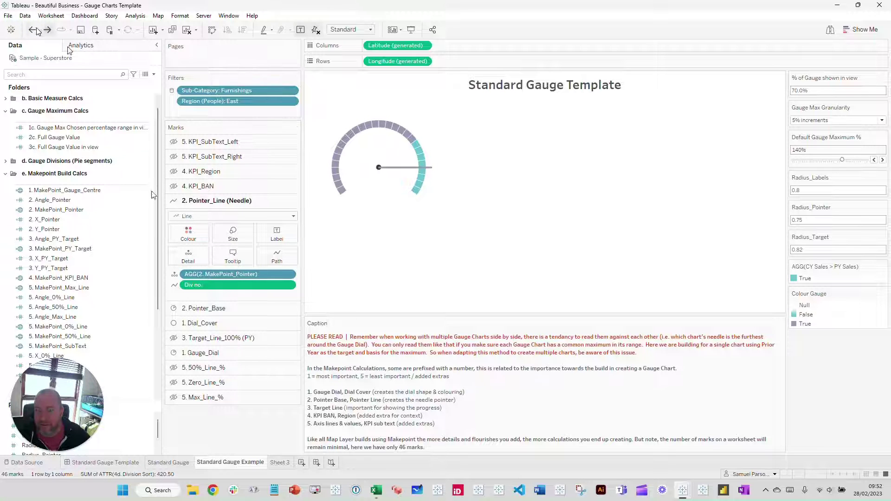
# Reopen 2. Angle_Pointer, replace the 0 with the uncommented -90 term, apply it, and examine its effect on the needle.
pyautogui.click(49, 201)
pyautogui.rightClick(48, 207)
pyautogui.click(67, 245)
pyautogui.click(459, 307)
pyautogui.press('BackSpace')
pyautogui.press('Return')
pyautogui.write(')')
pyautogui.press('Up')
pyautogui.press('Up')
pyautogui.press('Up')
pyautogui.press('Home')
pyautogui.press('Delete')
pyautogui.press('Delete')
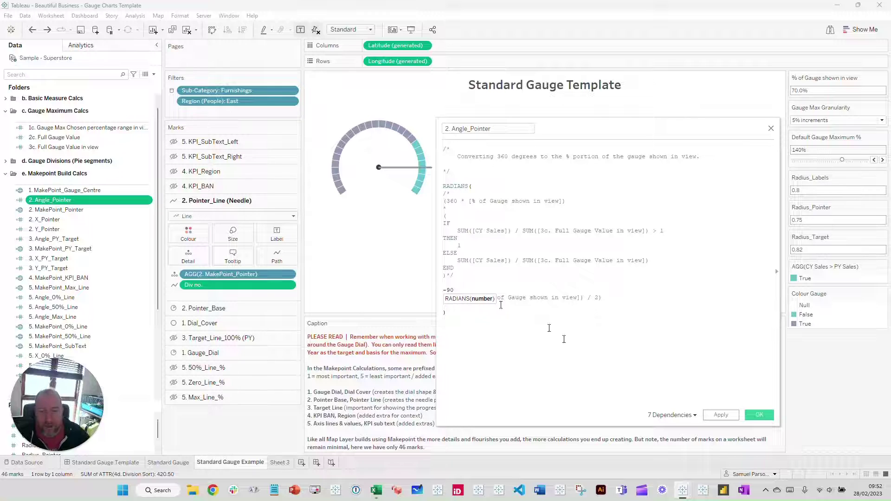
pyautogui.click(720, 414)
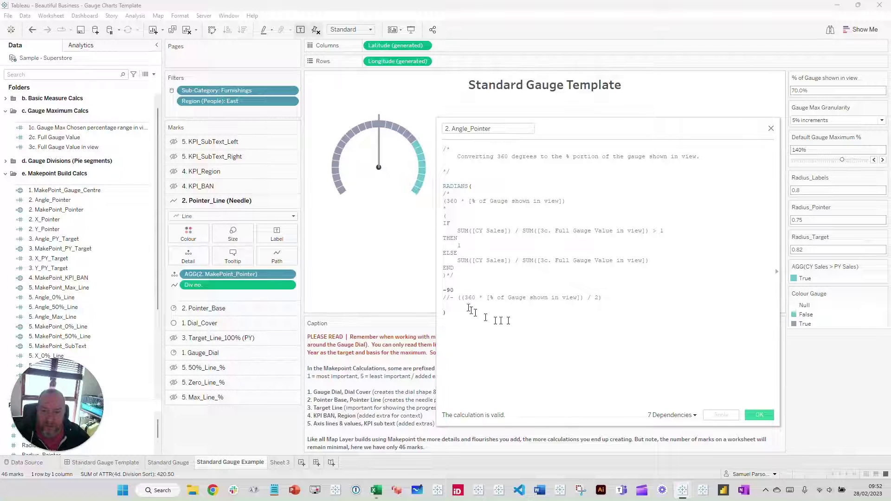
pyautogui.doubleClick(449, 290)
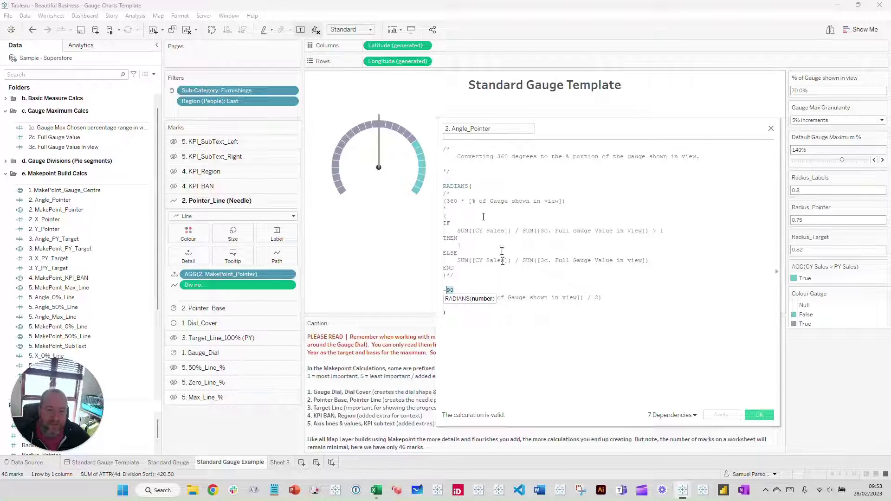
pyautogui.click(479, 323)
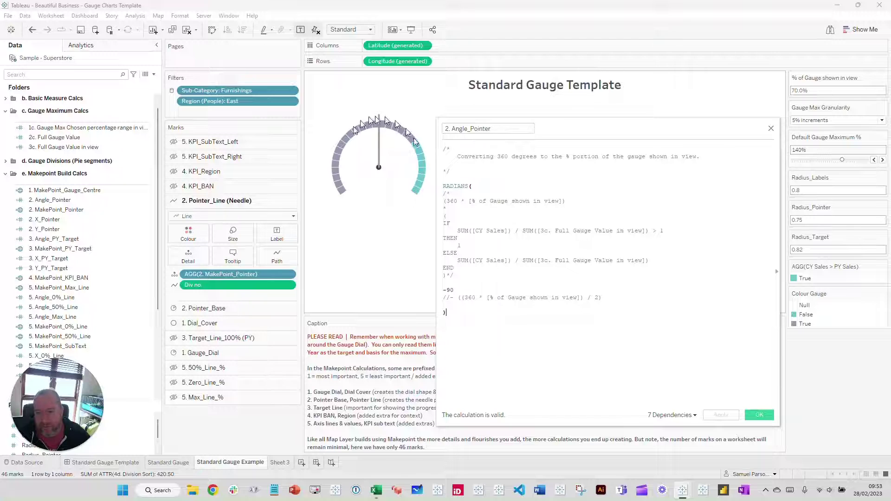
# Uncomment the - ((360 * [% of Gauge shown in view]) / 2) line in 2. Angle_Pointer and apply the calculation.
pyautogui.click(449, 298)
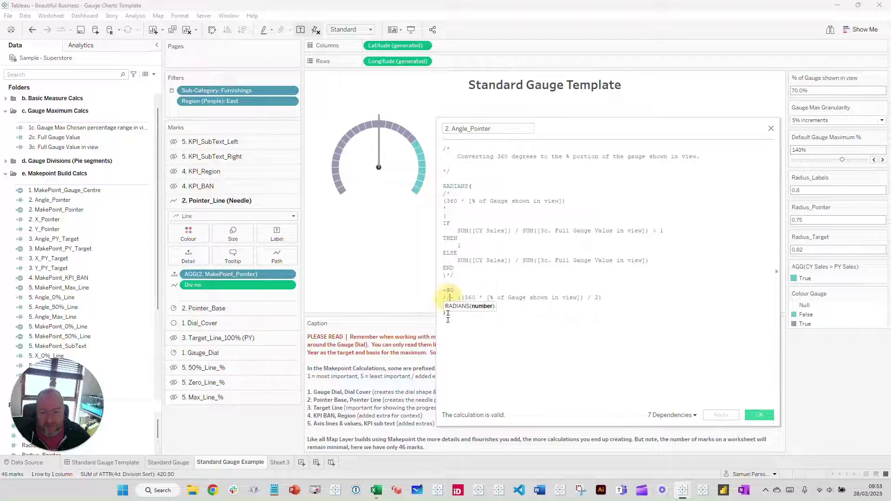
pyautogui.press('BackSpace')
pyautogui.press('BackSpace')
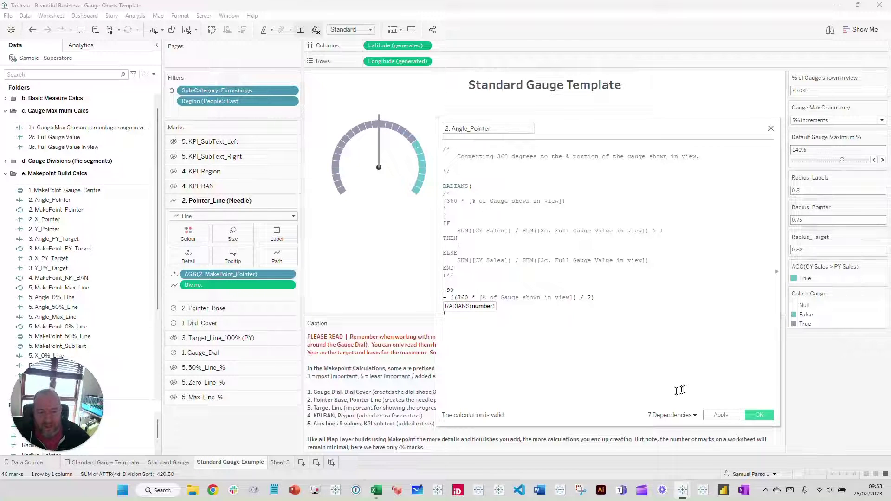
pyautogui.click(719, 415)
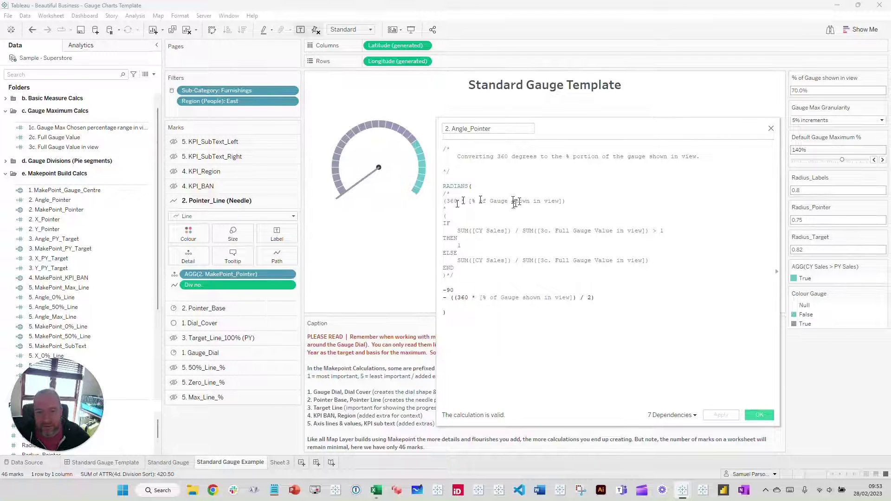
# Remove the comment markers around the 360-degree multiplication and IF sales-ratio block in 2. Angle_Pointer.
pyautogui.click(447, 194)
pyautogui.press('BackSpace')
pyautogui.press('BackSpace')
pyautogui.click(453, 275)
pyautogui.press('BackSpace')
pyautogui.press('BackSpace')
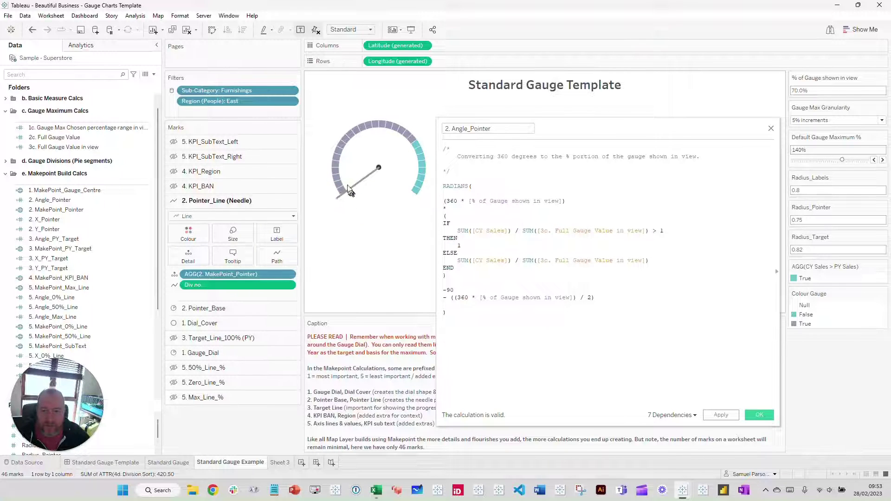
# Switch to the Excel workbook, examine the Current Sales ratio in L14 against cells L13 and M9, and return to Tableau.
pyautogui.click(376, 490)
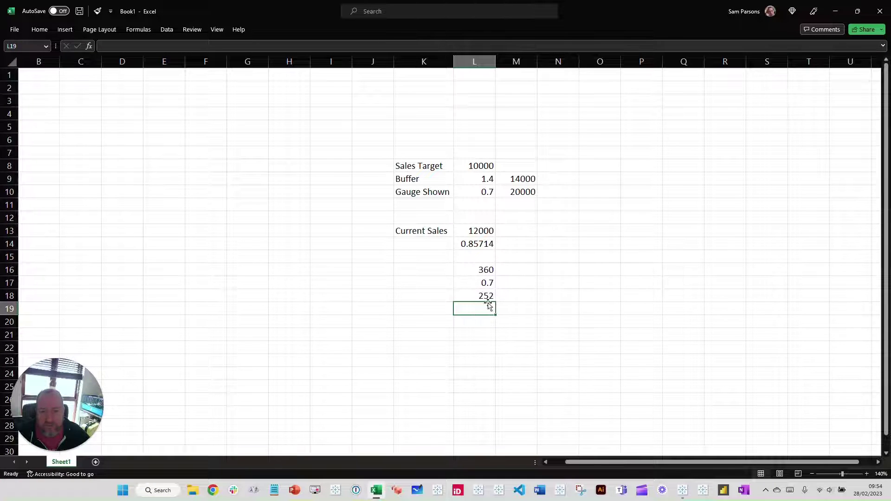
pyautogui.click(474, 241)
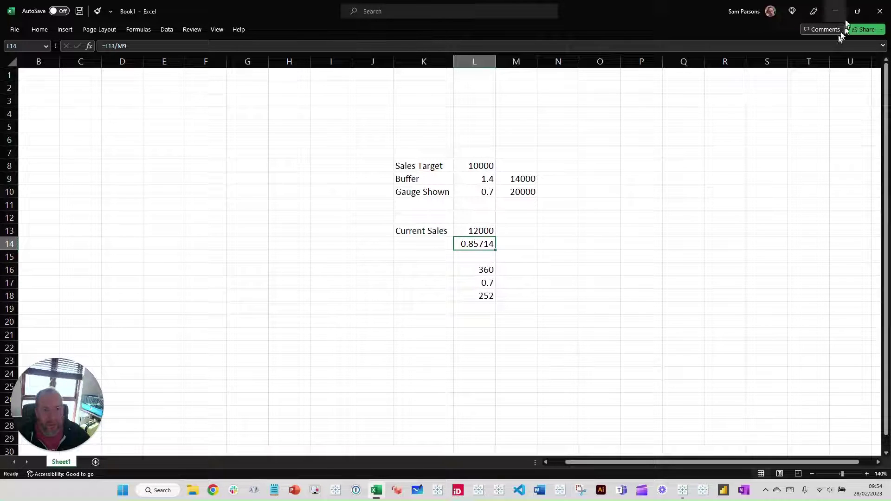
pyautogui.click(473, 229)
pyautogui.click(520, 178)
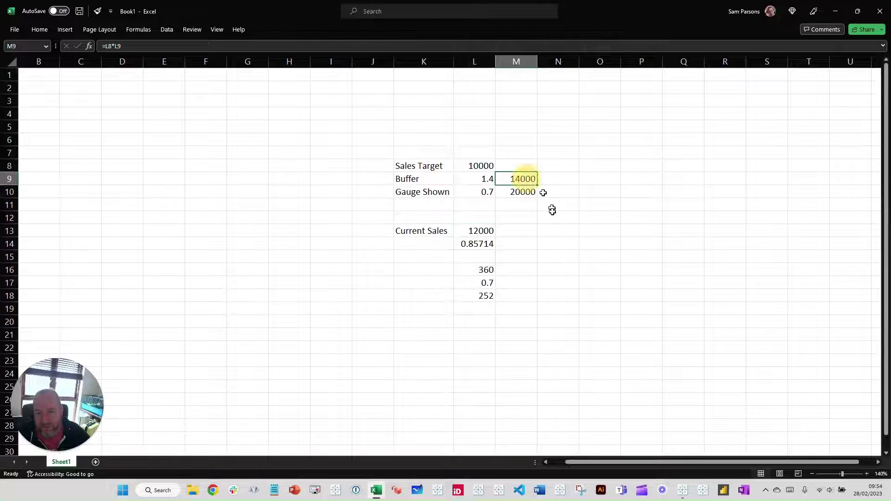
pyautogui.click(473, 231)
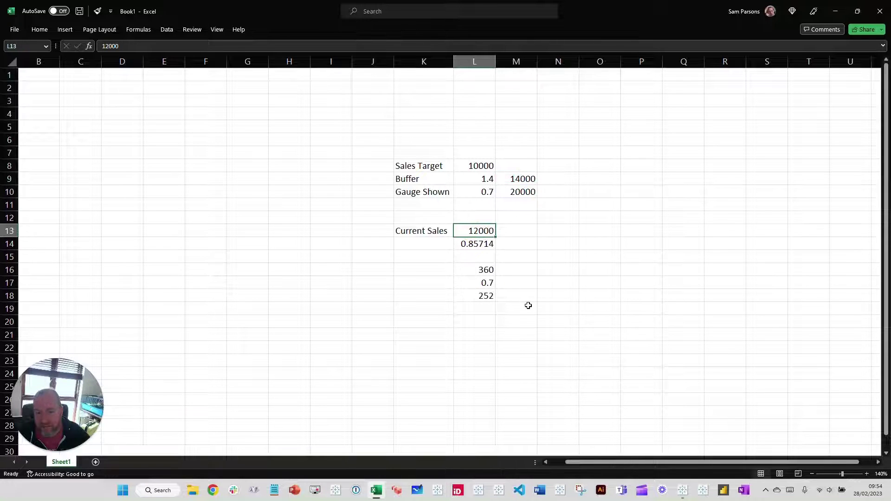
pyautogui.click(484, 244)
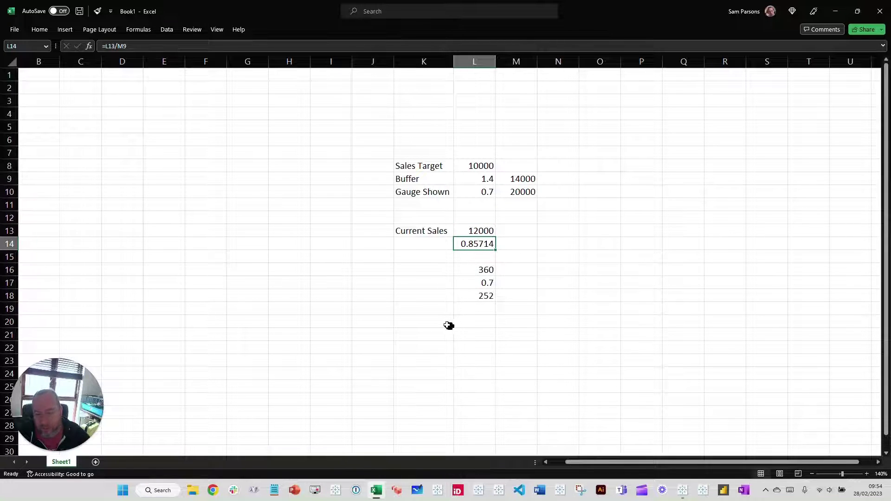
pyautogui.click(836, 11)
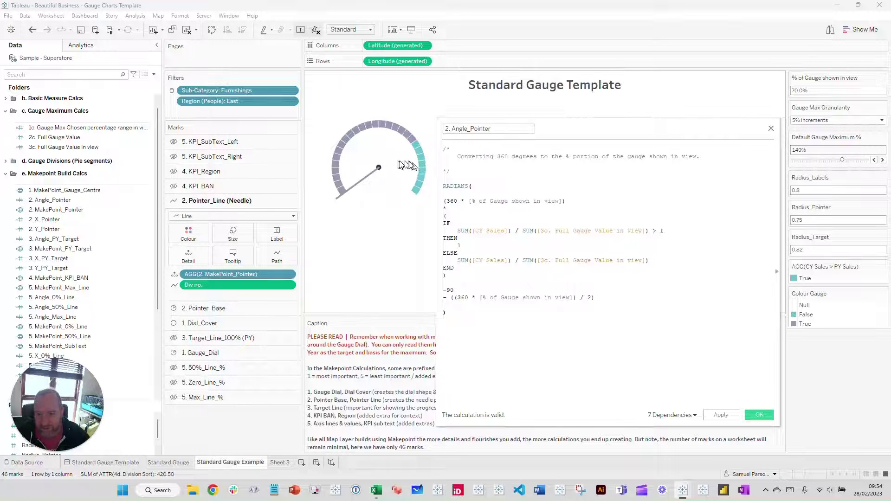
# Check the THEN value in the uncommented IF block and save the complete 2. Angle_Pointer calculation.
pyautogui.click(460, 246)
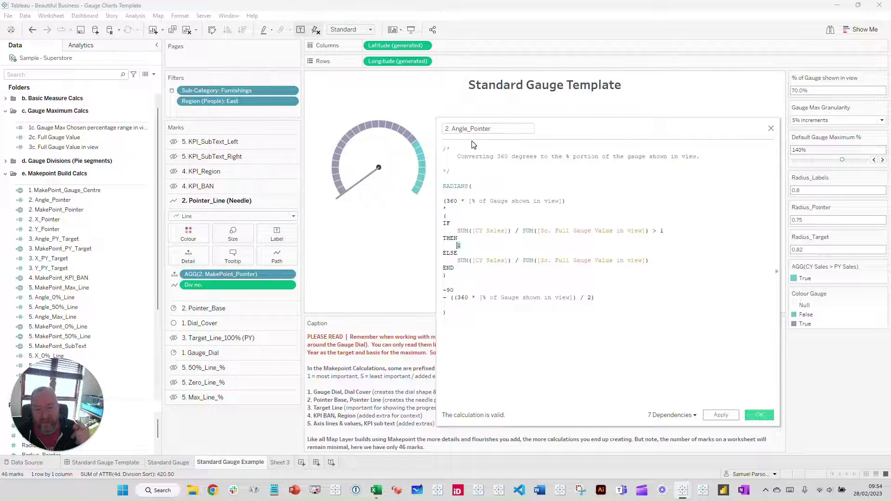
pyautogui.click(759, 415)
pyautogui.click(55, 200)
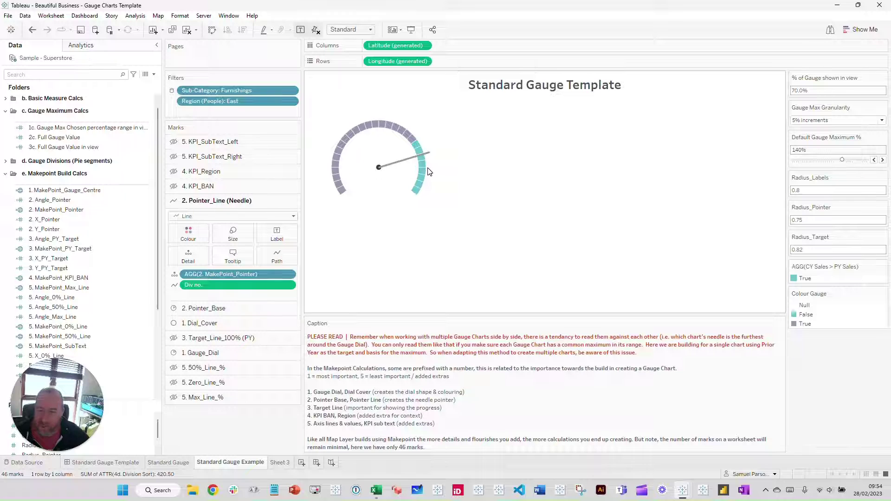
# Review the 2. Y_Pointer calculation and close it without editing.
pyautogui.rightClick(44, 229)
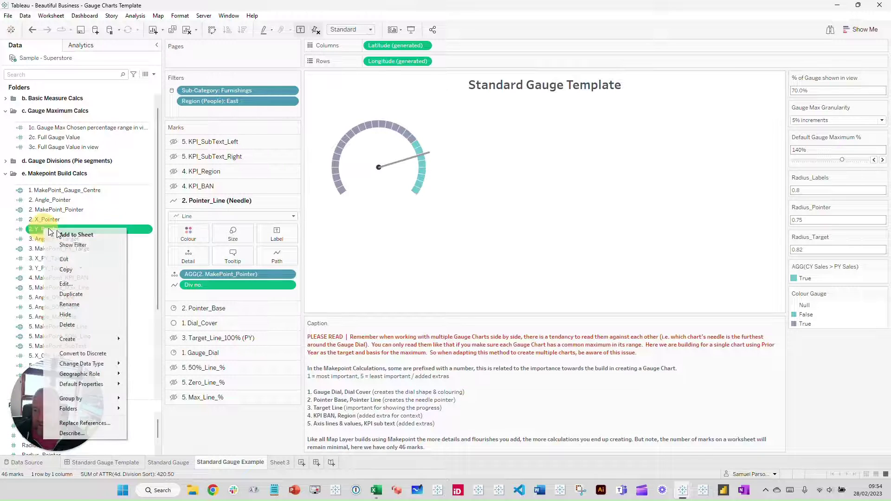
pyautogui.click(77, 286)
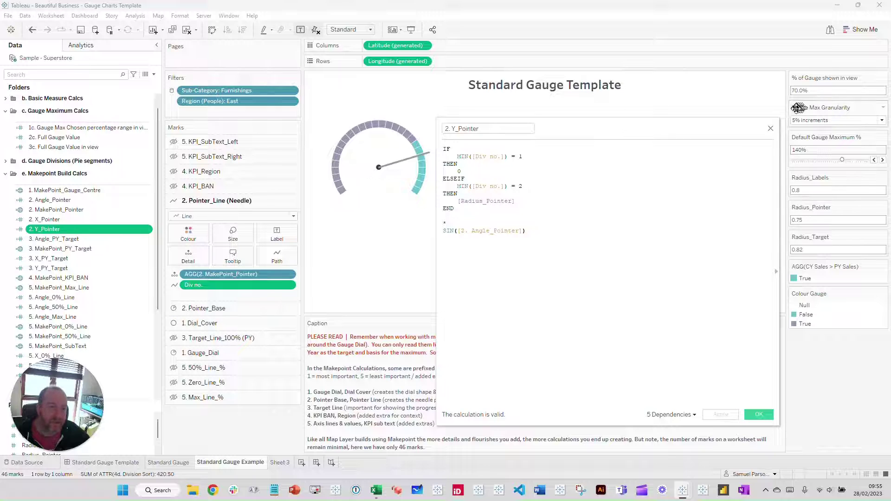
pyautogui.click(770, 129)
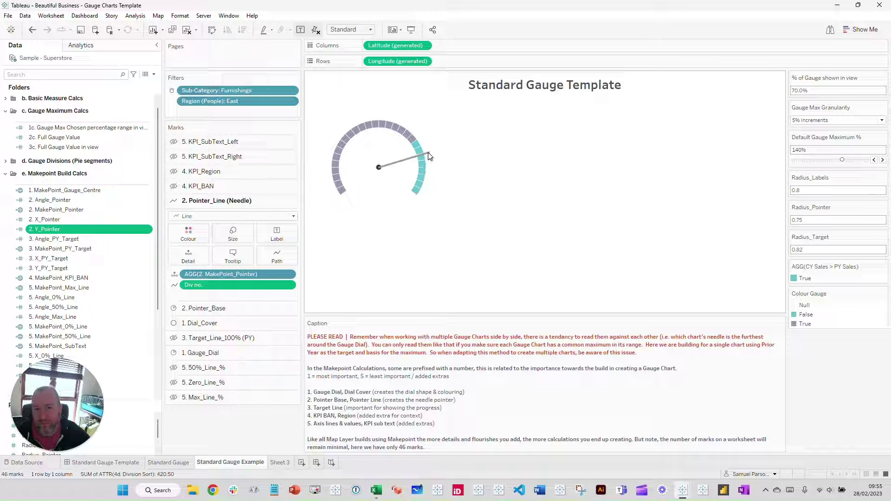
# Try Radius_Pointer values of 1.5 and 0.2 on the needle, and return the parameter to 0.75.
pyautogui.click(816, 219)
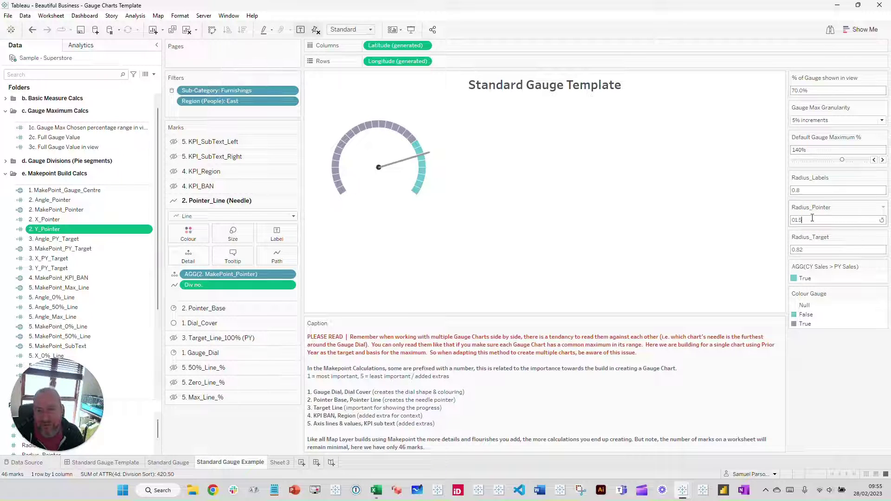
pyautogui.press('Return')
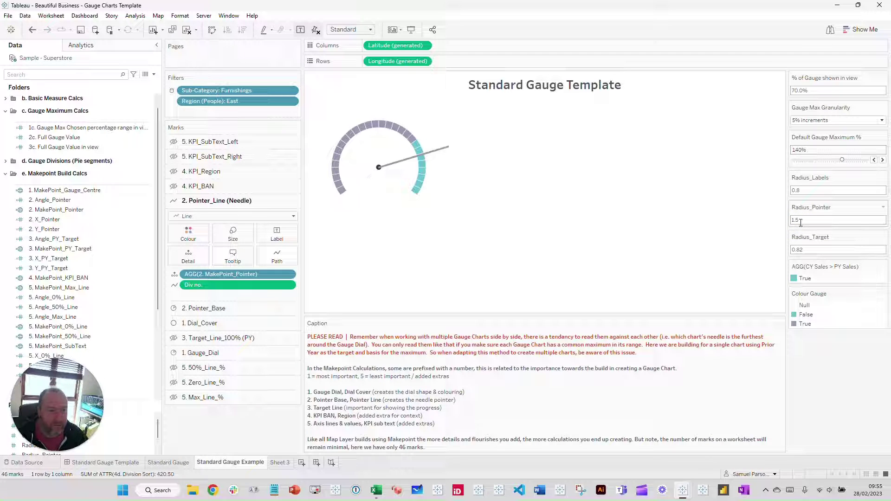
pyautogui.write('1')
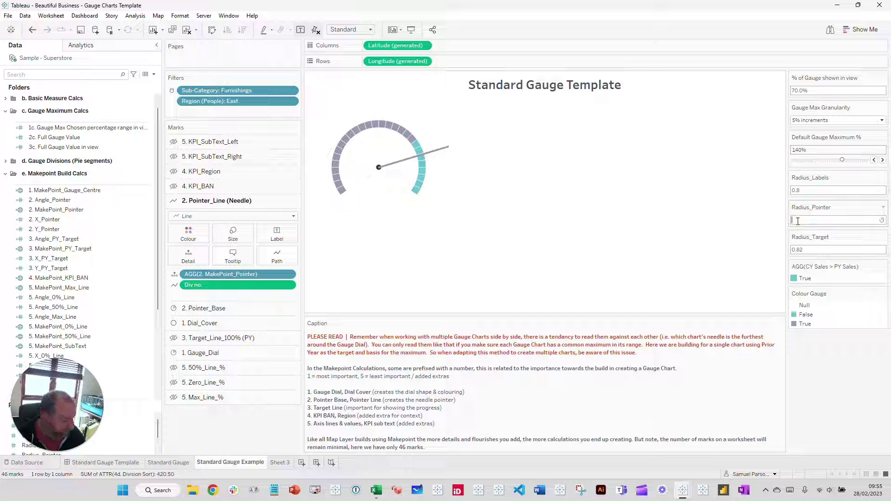
pyautogui.press('Return')
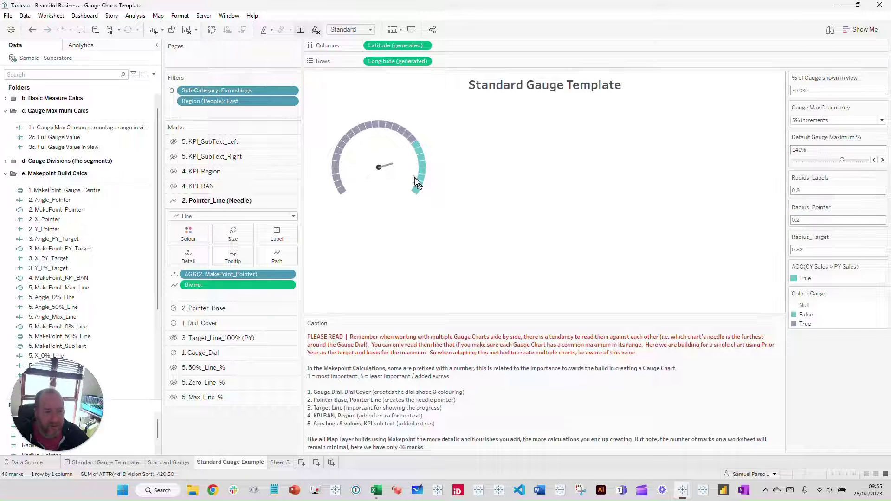
pyautogui.click(806, 222)
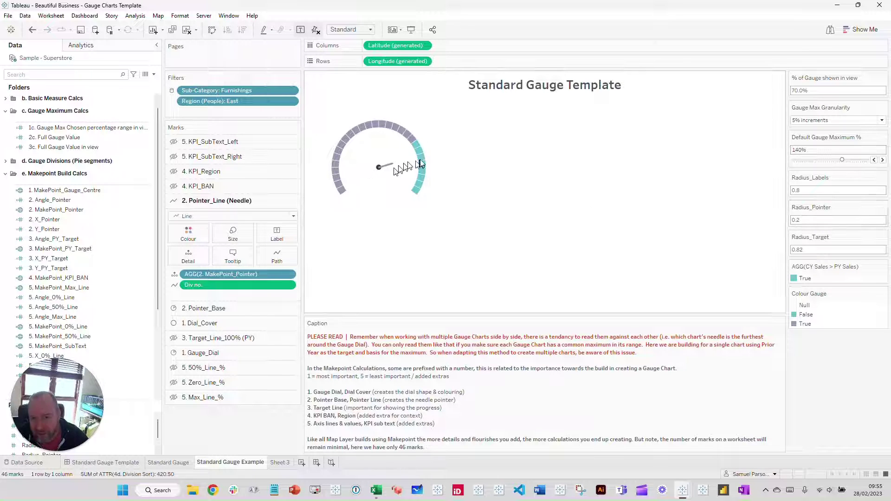
pyautogui.doubleClick(803, 221)
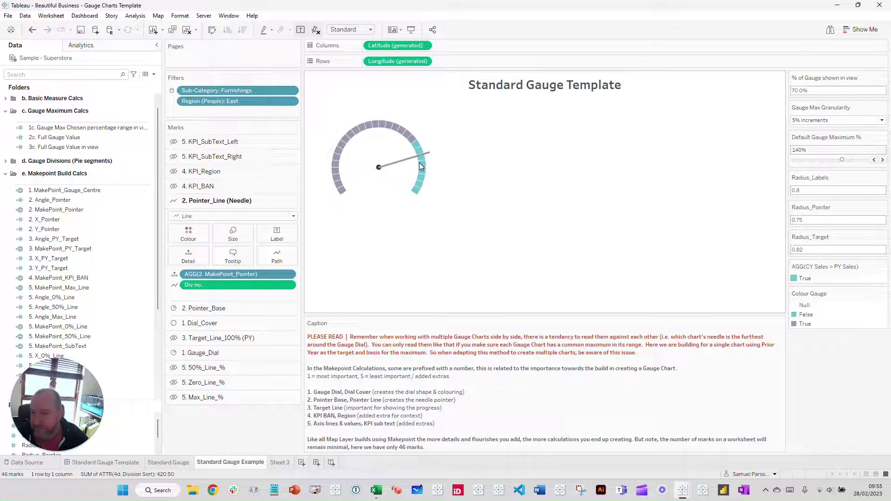
# Set the 2. Pointer_Line (Needle) mark size to about a third of its range and show the 3. Target_Line_100% (PY) layer.
pyautogui.click(233, 233)
pyautogui.moveTo(274, 262); pyautogui.dragTo(244, 256)
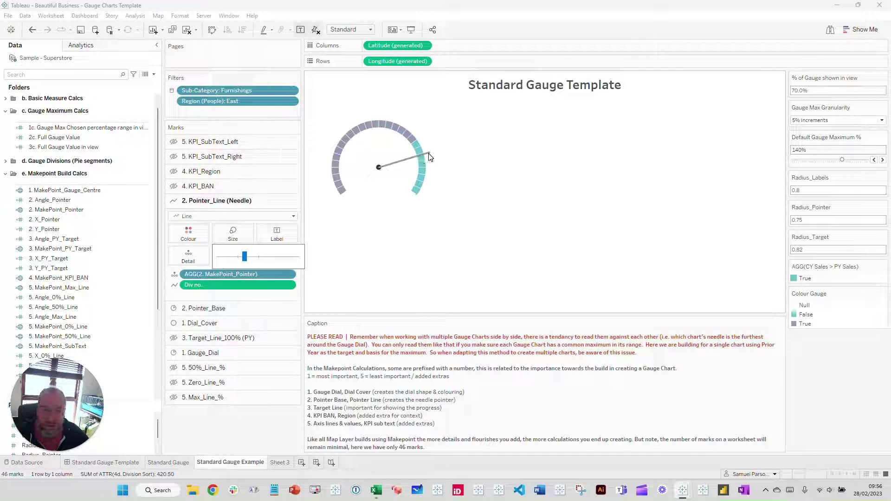
pyautogui.click(343, 251)
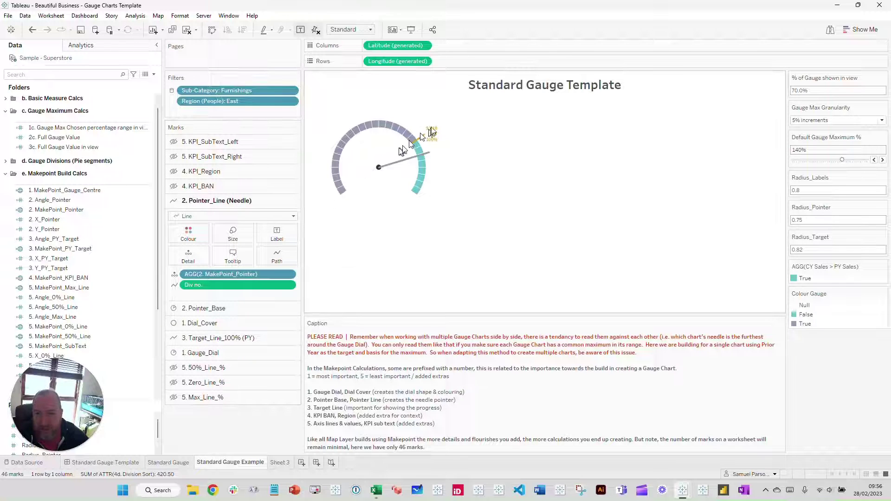
# Review the 3. MakePoint_PY_Target calculation and close it without editing.
pyautogui.click(80, 249)
pyautogui.rightClick(80, 250)
pyautogui.click(113, 294)
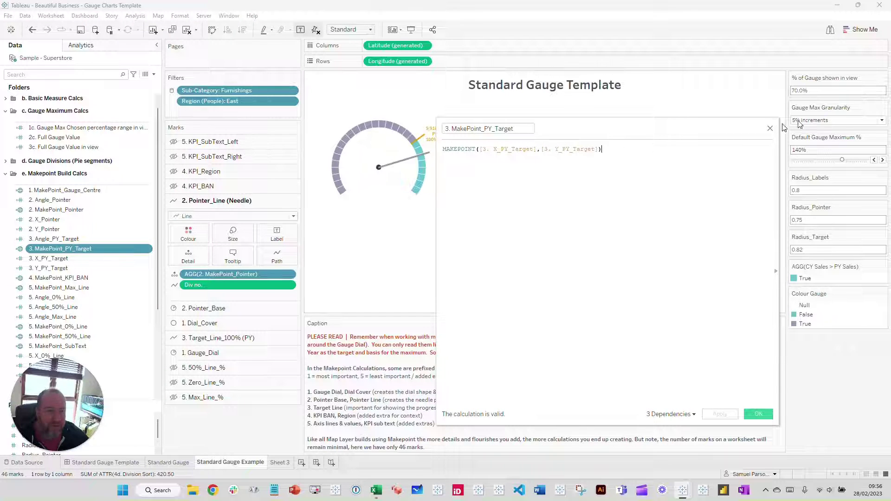
pyautogui.click(770, 131)
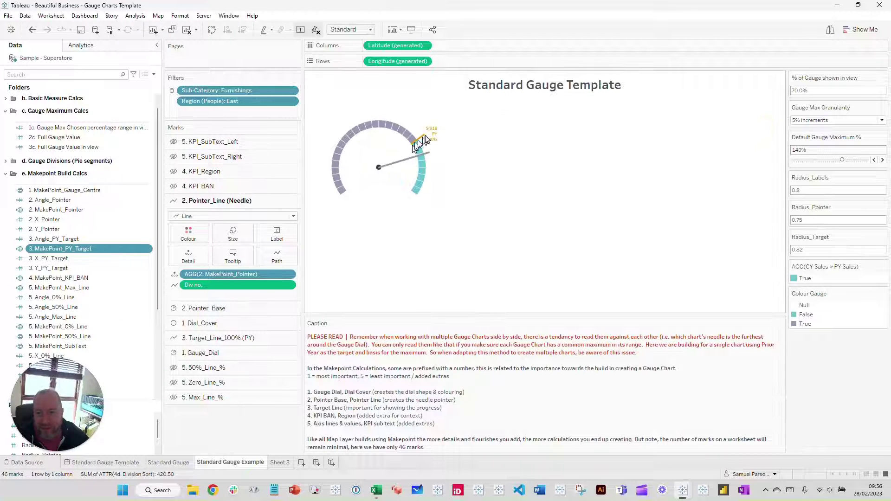
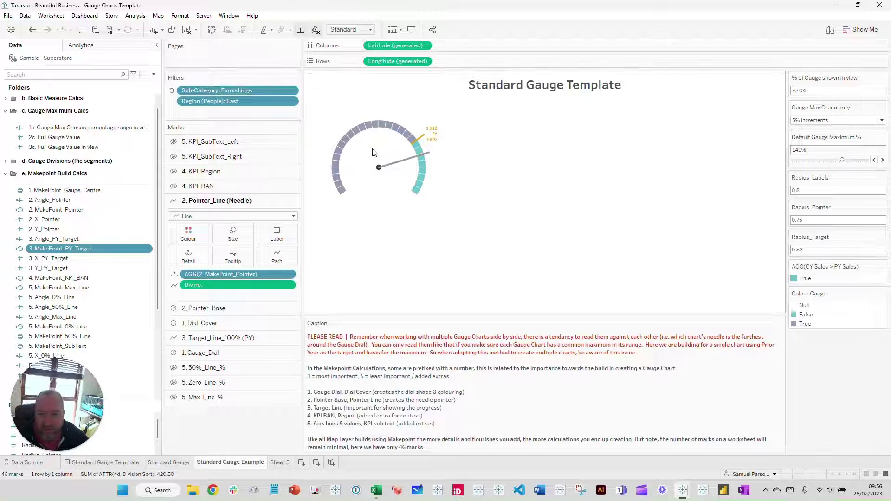
# Try placing 1. Dial_Cover beneath 3. Target_Line_100% (PY), and restore the original layer order.
pyautogui.moveTo(237, 327); pyautogui.dragTo(253, 350)
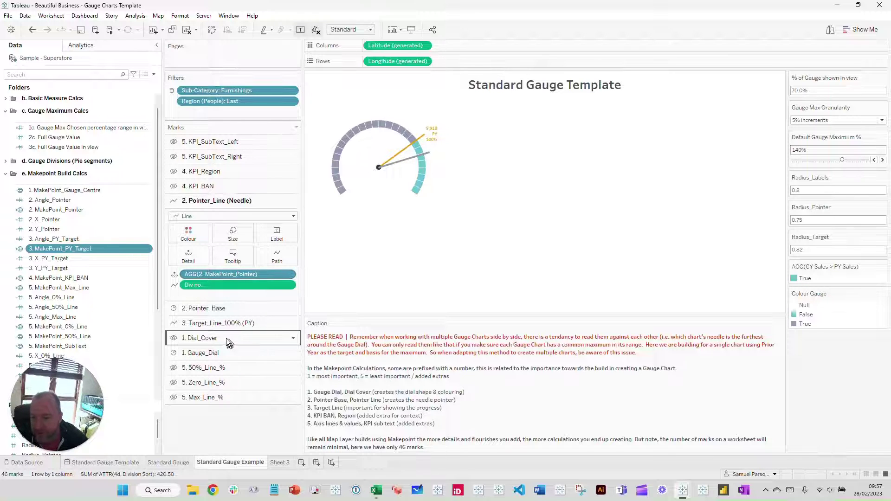
pyautogui.moveTo(218, 323); pyautogui.dragTo(245, 352)
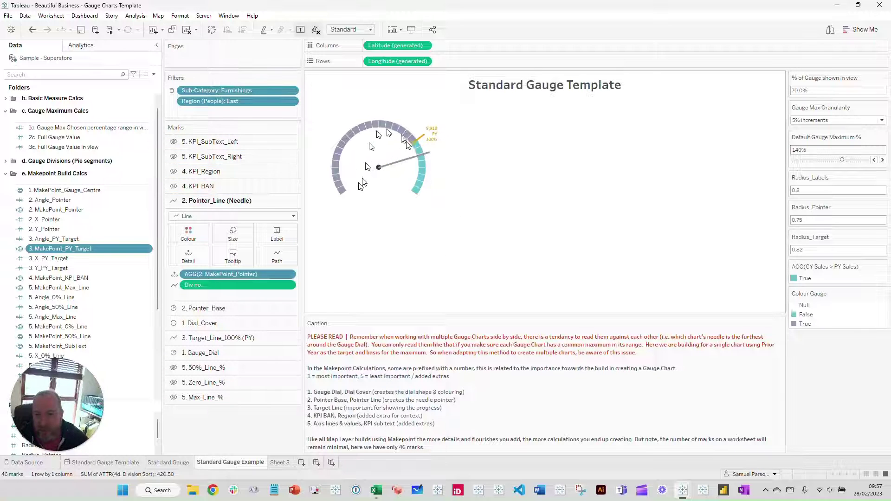
# Show the 5. 50%_Line_%, 5. Zero_Line_%, 5. Max_Line_% and 4. KPI_BAN layers on the gauge.
pyautogui.click(174, 384)
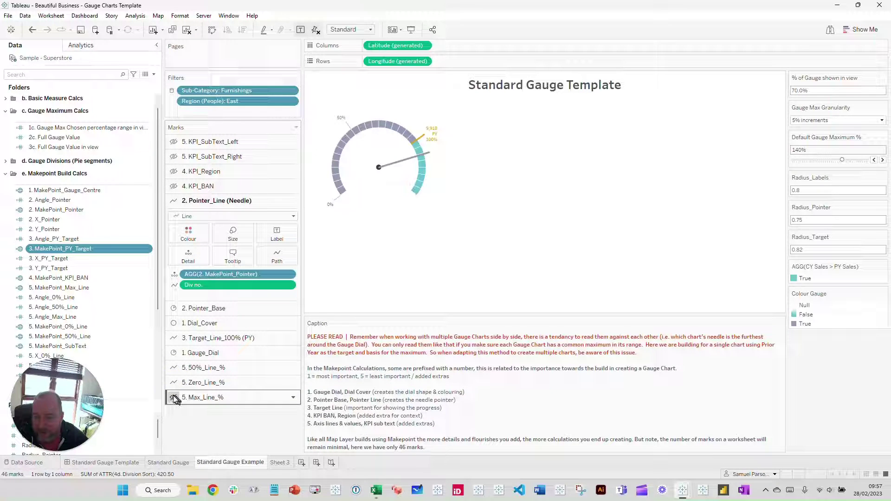
pyautogui.click(173, 398)
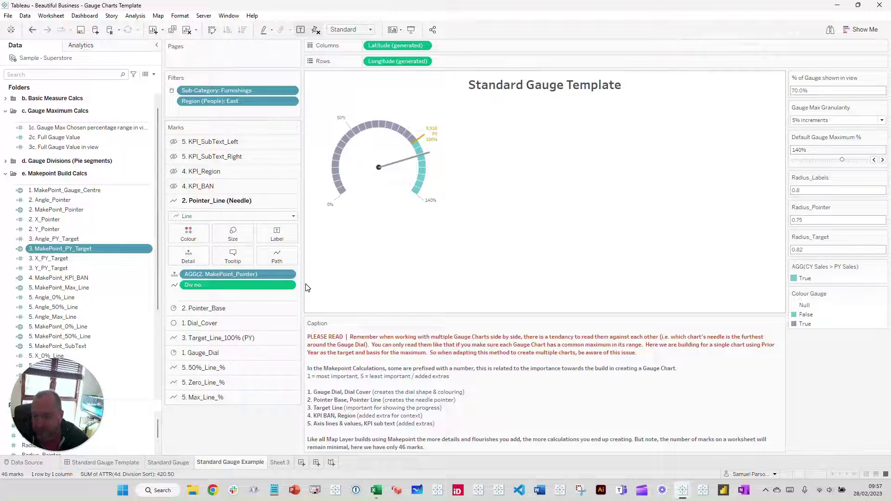
pyautogui.click(175, 186)
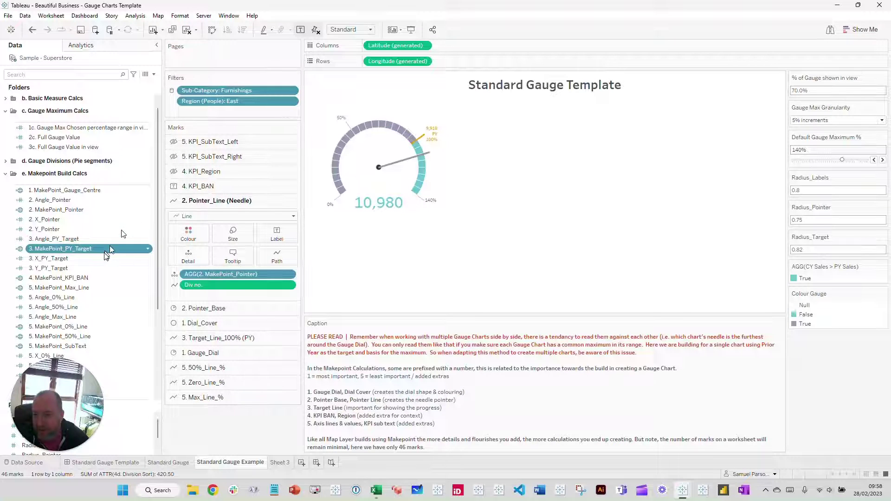
# Review the 4. MakePoint_KPI_BAN calculation and close it without editing.
pyautogui.scroll(-2, 50, 297)
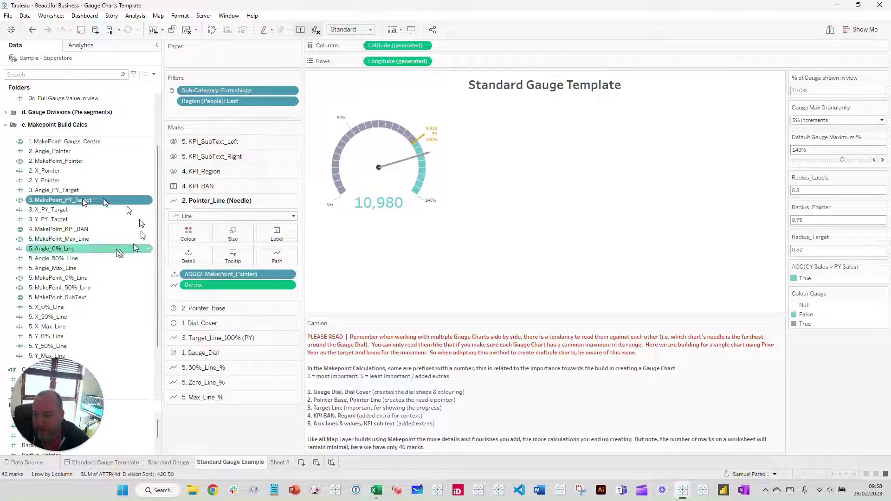
pyautogui.rightClick(77, 231)
pyautogui.click(108, 284)
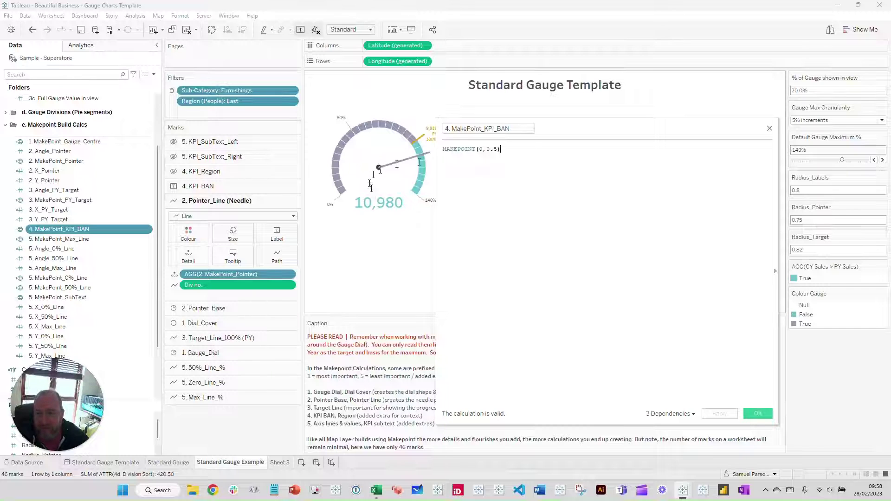
pyautogui.click(770, 128)
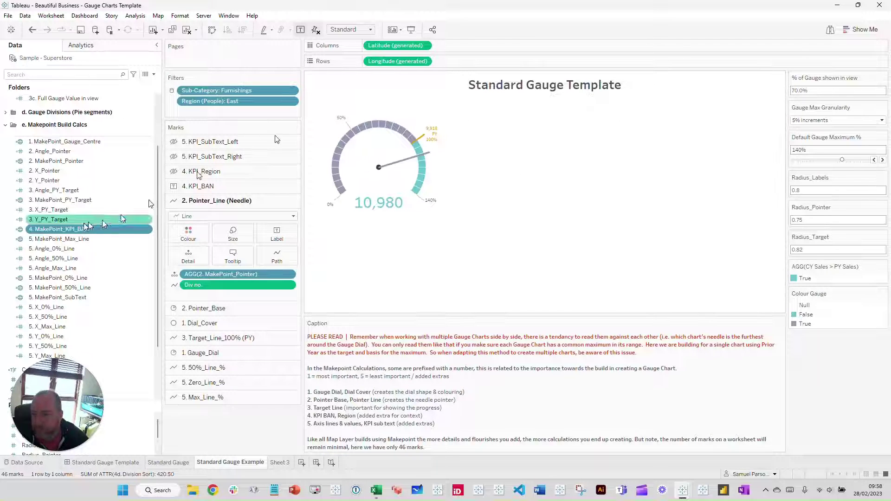
# Show the Longitude axis header to examine the coordinates around the gauge, and hide the axis again.
pyautogui.rightClick(383, 61)
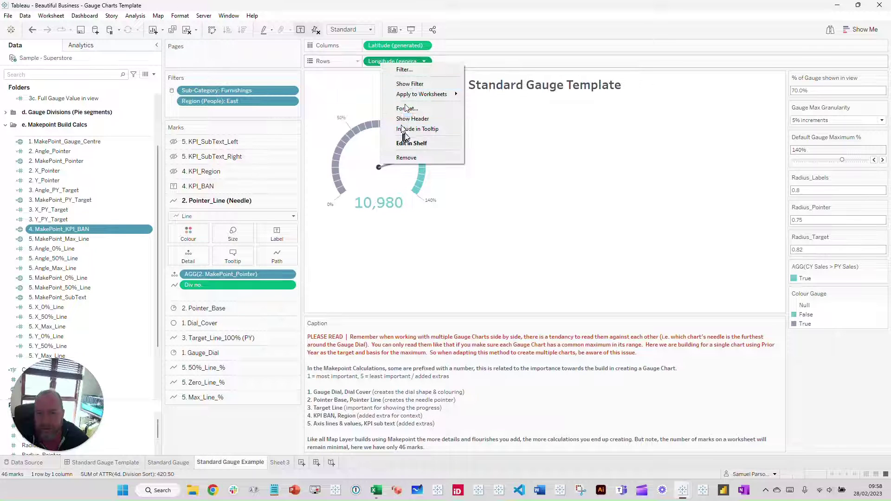
pyautogui.rightClick(386, 45)
pyautogui.rightClick(385, 45)
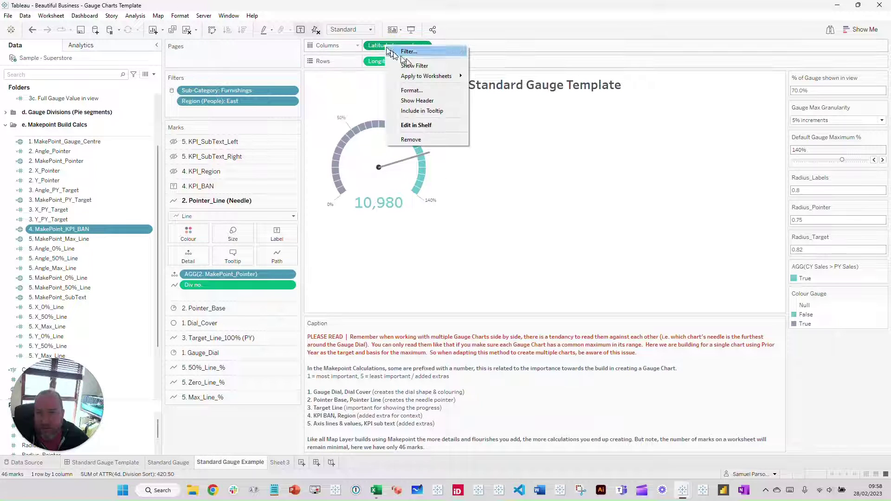
pyautogui.rightClick(370, 60)
pyautogui.click(404, 121)
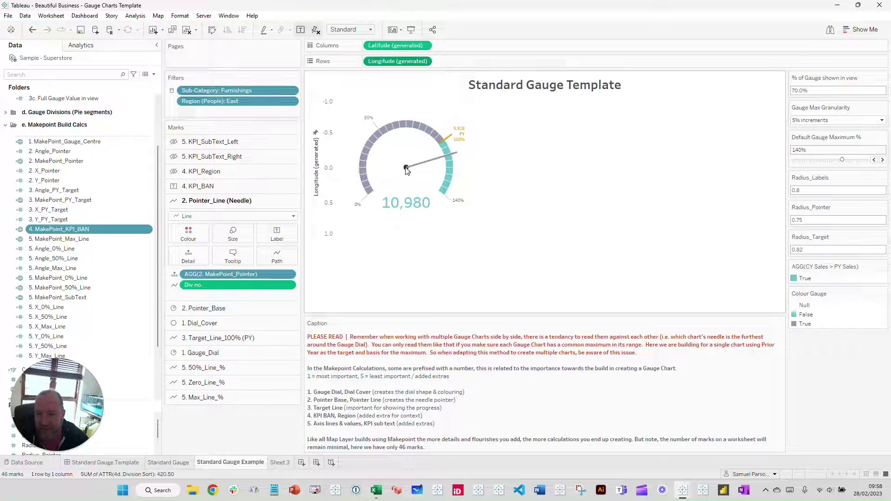
pyautogui.rightClick(327, 162)
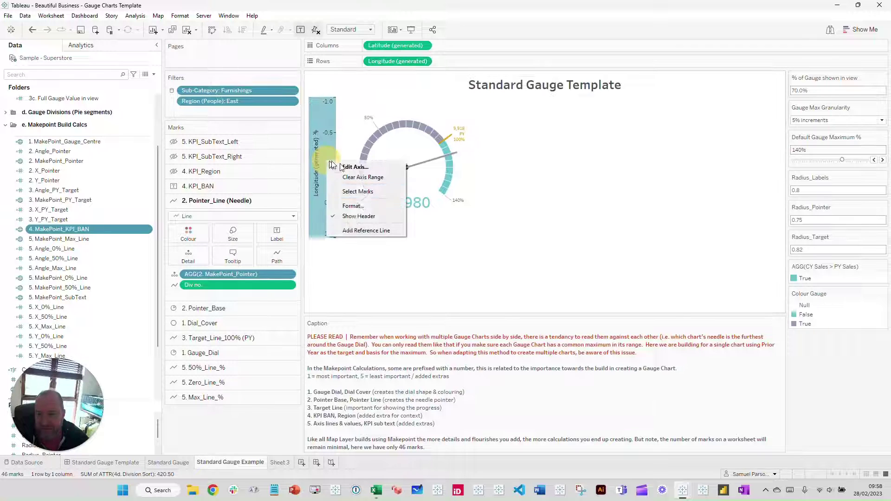
pyautogui.press('Escape')
pyautogui.rightClick(325, 193)
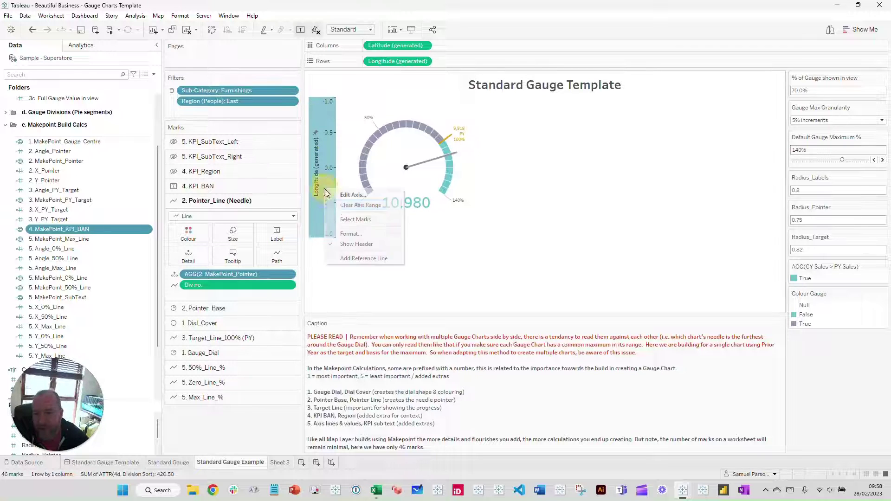
pyautogui.click(351, 243)
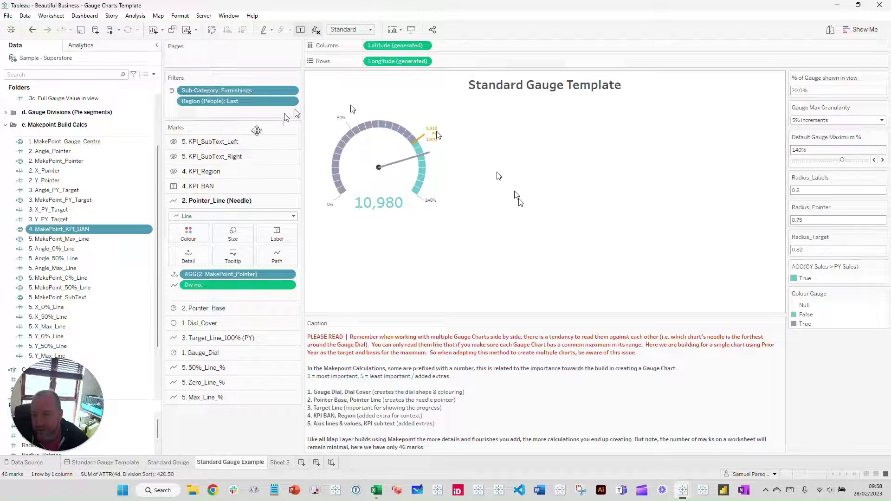
# Show the 4. KPI_Region, 5. KPI_SubText_Right and 5. KPI_SubText_Left layers on the gauge.
pyautogui.click(173, 172)
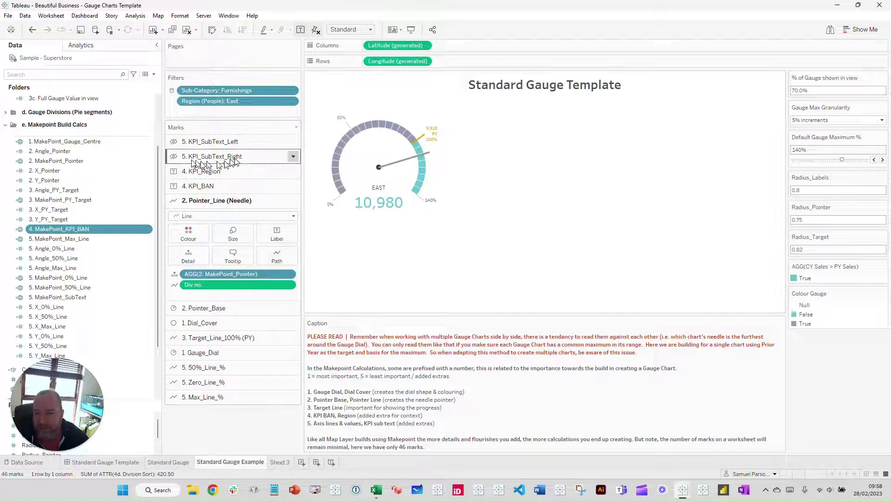
pyautogui.click(175, 157)
pyautogui.click(173, 141)
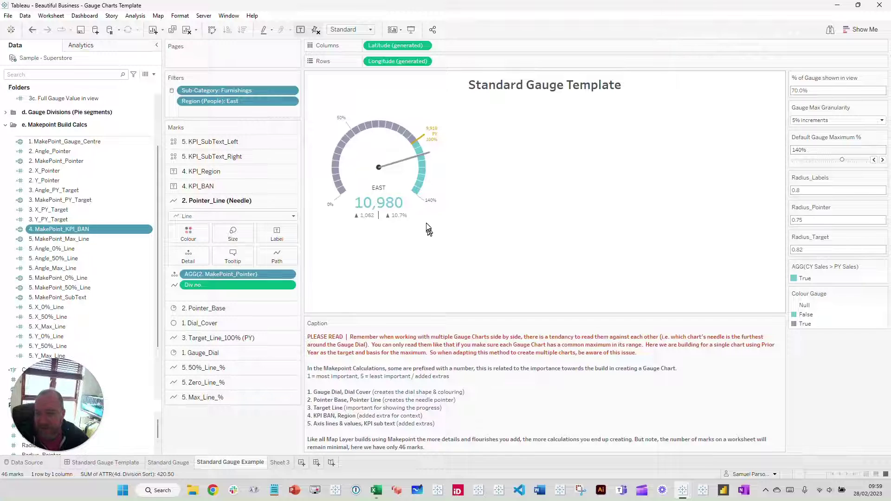
# View the finished gauge on the Standard Gauge worksheet and on the Standard Gauge Template dashboard.
pyautogui.click(165, 462)
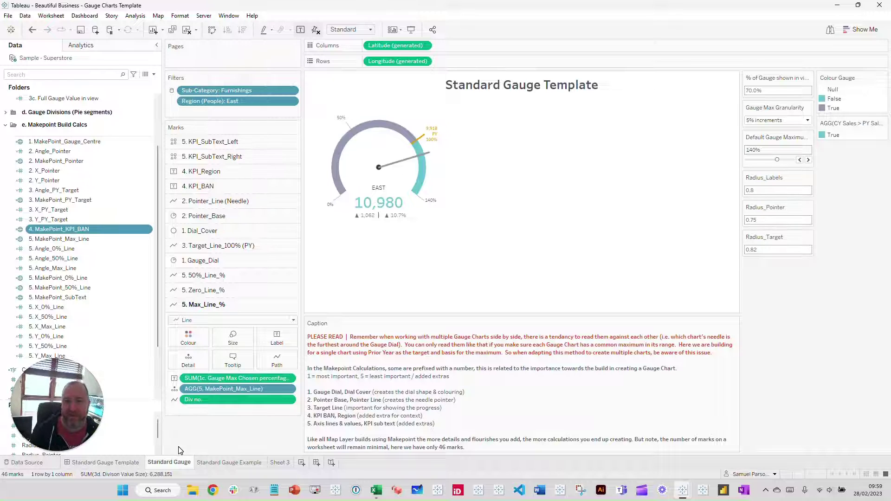
pyautogui.click(130, 463)
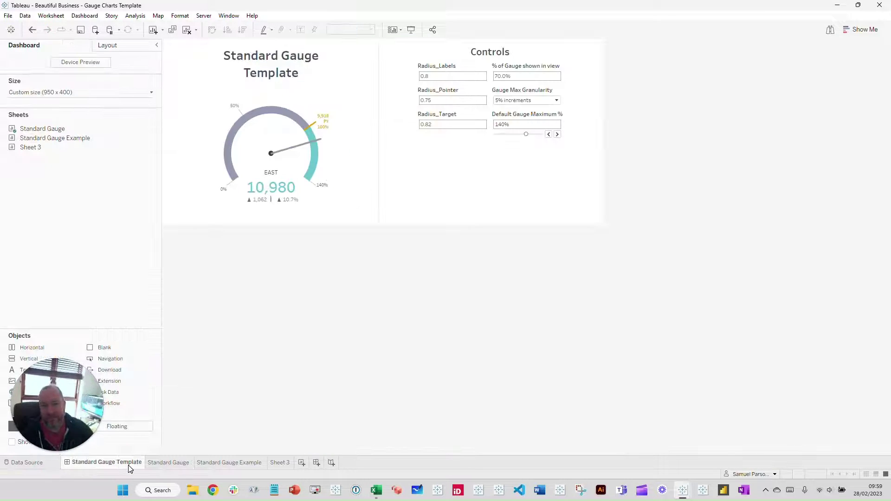
pyautogui.moveTo(129, 467)
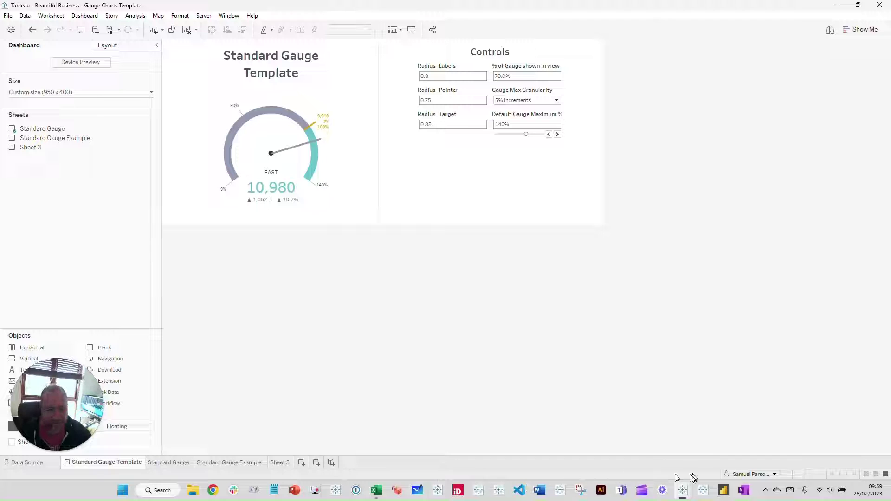
# Switch to the Gauge Charts workbook and examine the Focused Gauge v2b, Progress, Mini and Dual Direction Gauge designs.
pyautogui.moveTo(682, 490)
pyautogui.click(710, 452)
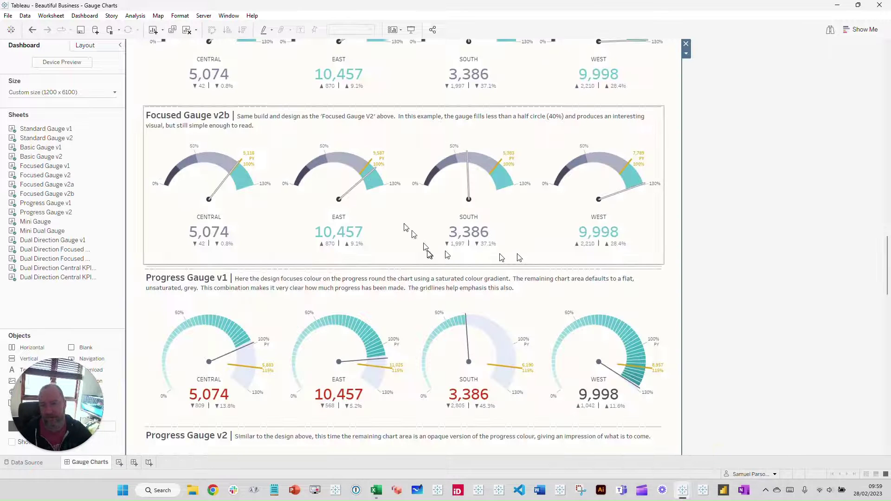
pyautogui.scroll(-1, 371, 304)
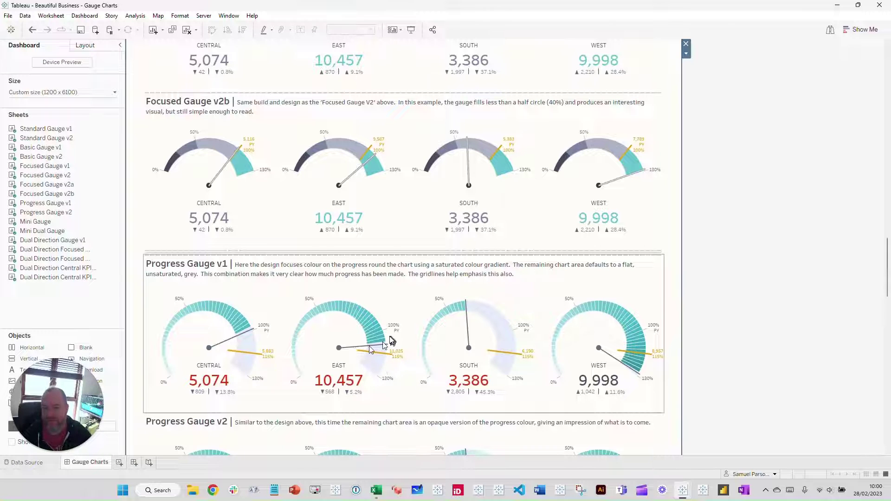
pyautogui.scroll(-3, 384, 346)
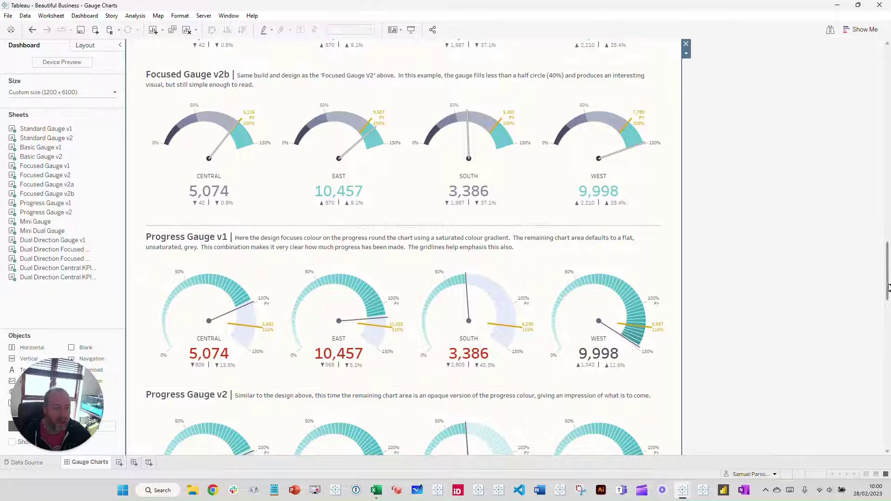
pyautogui.moveTo(887, 286)
pyautogui.mouseDown()
pyautogui.moveTo(888, 312)
pyautogui.moveTo(887, 303)
pyautogui.mouseUp()
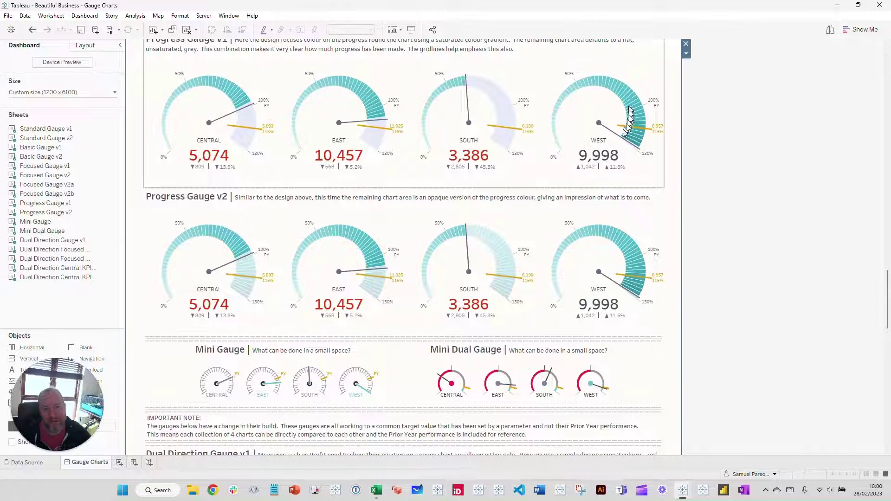
pyautogui.click(563, 151)
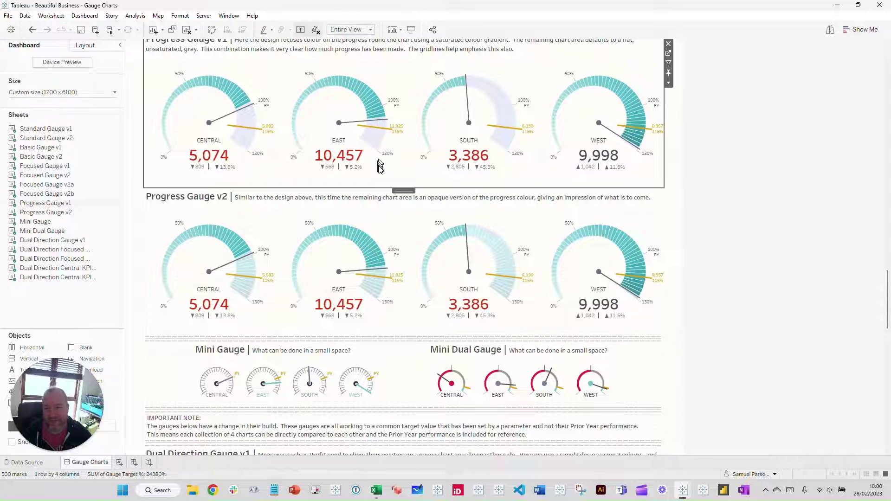
pyautogui.scroll(1, 368, 175)
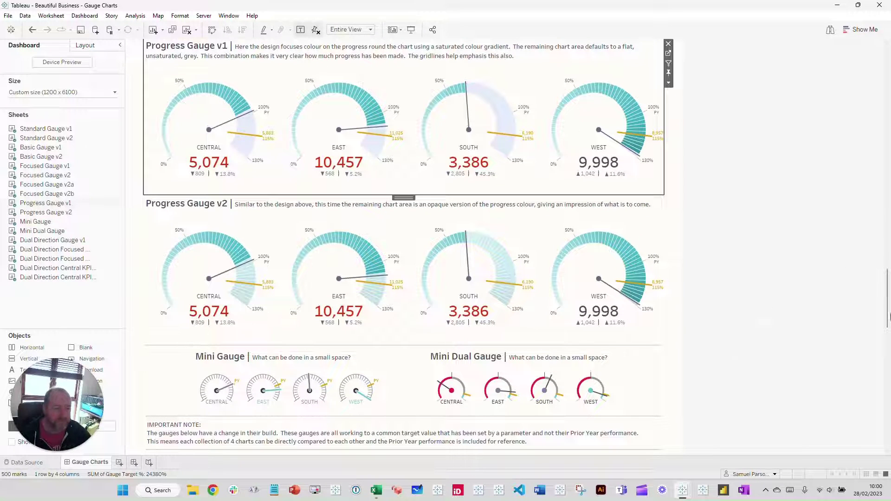
pyautogui.scroll(-5, 882, 325)
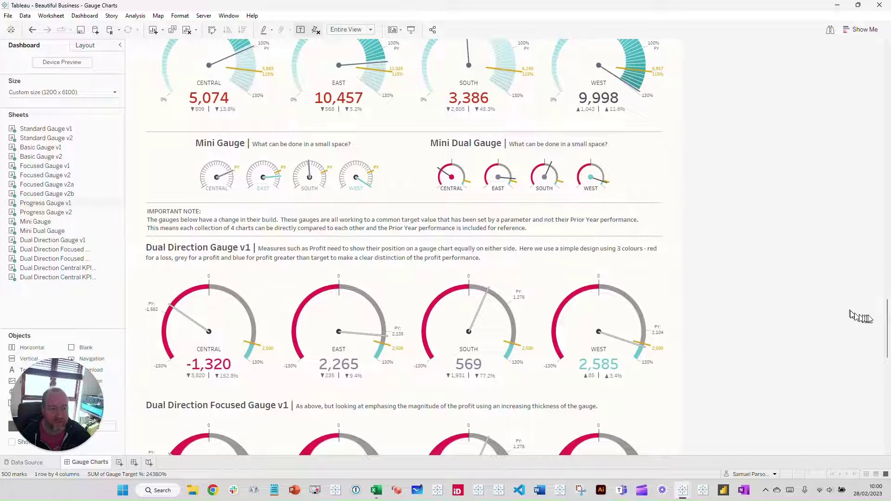
# Examine the banded Focused Gauge v2 design, the Dual Direction Central KPI designs and the Standard and Basic gauges.
pyautogui.moveTo(887, 317); pyautogui.dragTo(887, 202)
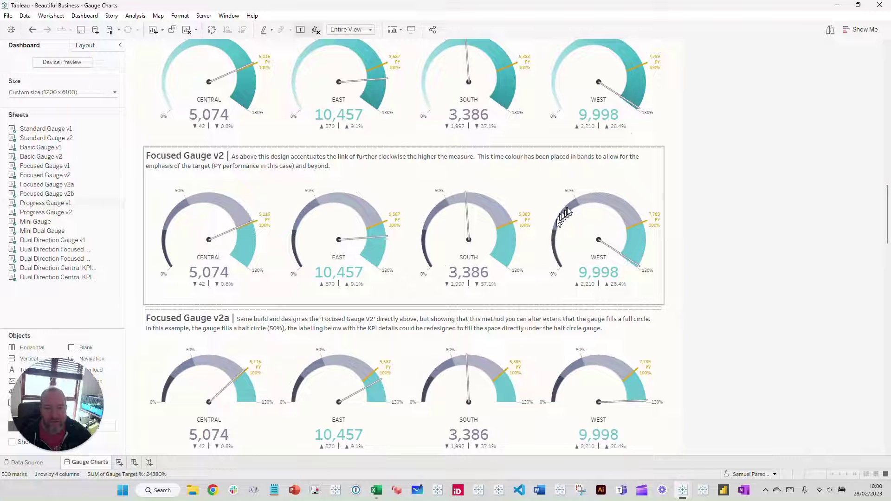
pyautogui.click(580, 200)
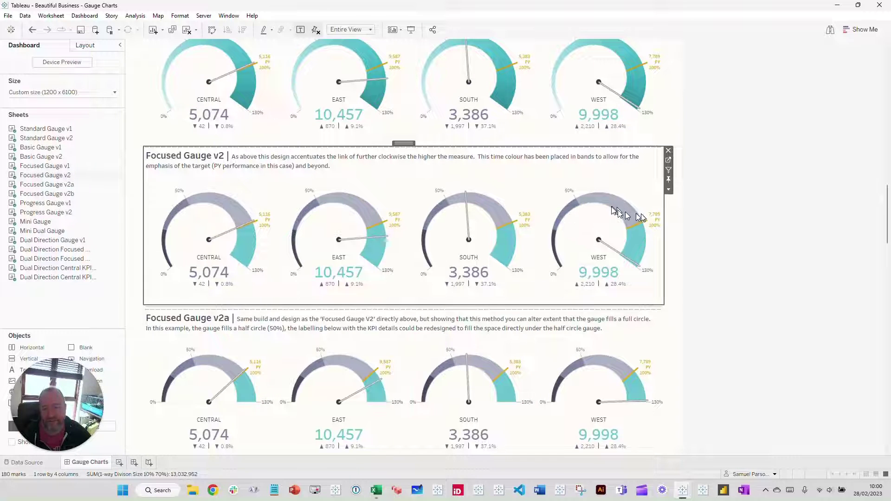
pyautogui.moveTo(888, 214); pyautogui.dragTo(882, 422)
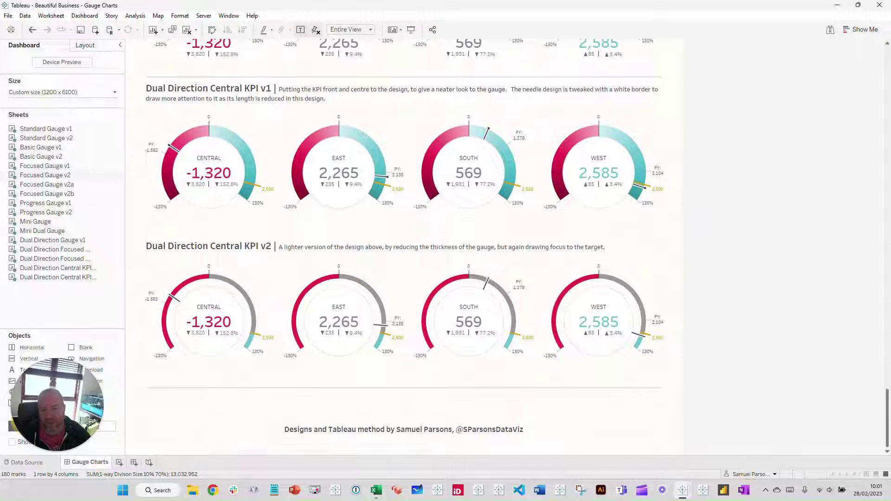
pyautogui.scroll(1, 404, 240)
pyautogui.scroll(20, 404, 246)
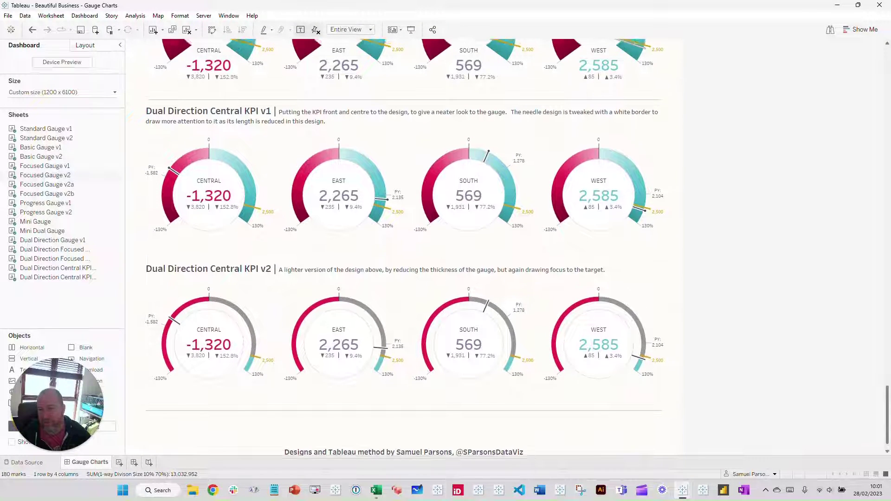
pyautogui.scroll(15, 557, 406)
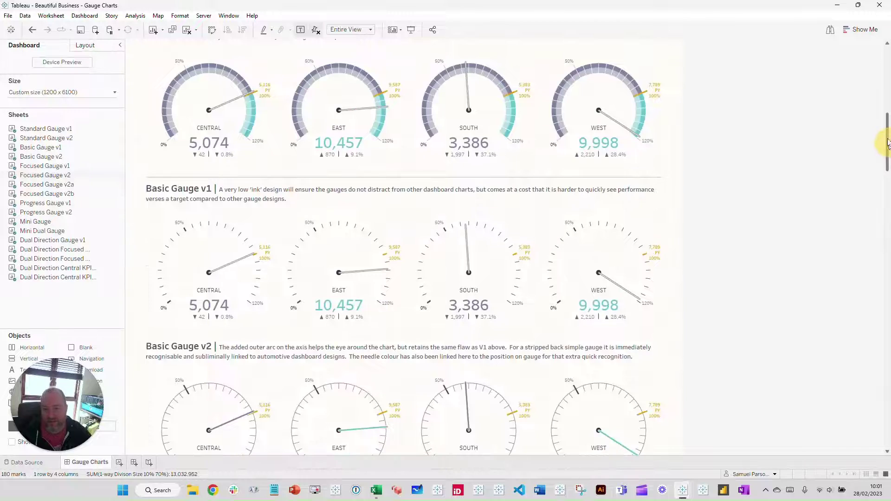
# Return to the Gauge Charts Template workbook and open the Standard Gauge Example worksheet.
pyautogui.moveTo(682, 490)
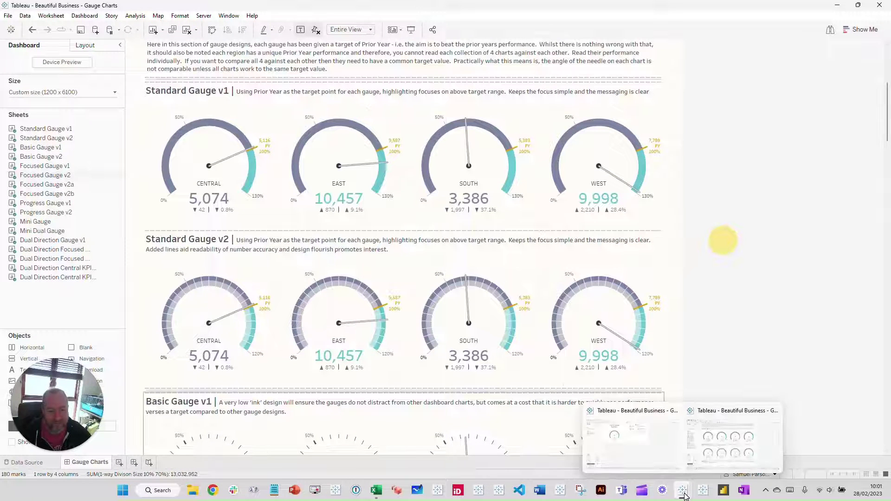
pyautogui.click(622, 436)
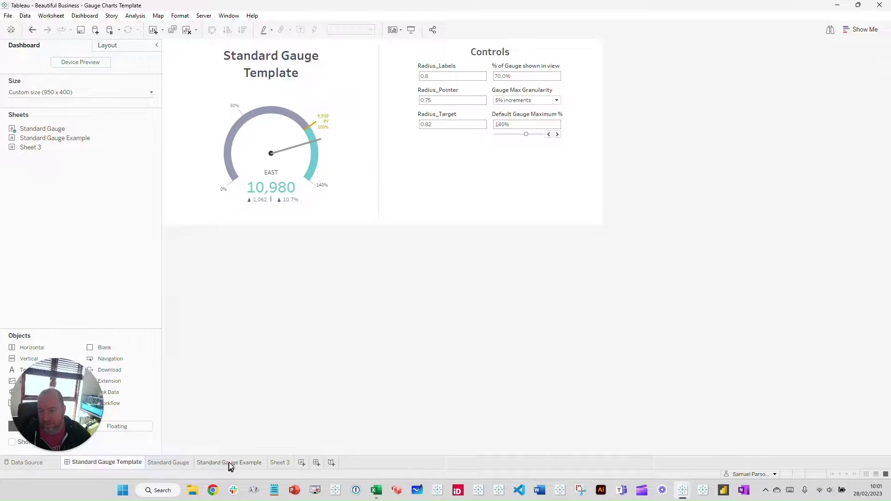
pyautogui.click(229, 463)
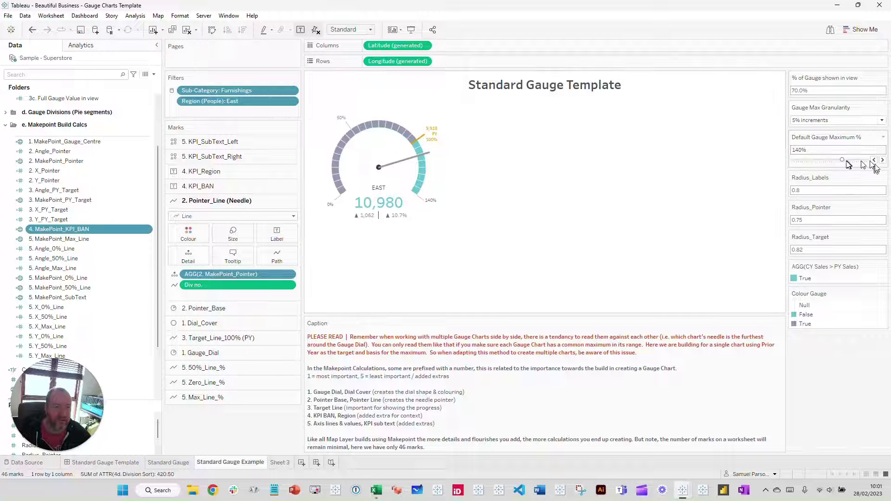
# Set the Default Gauge Maximum % to 200% and the Gauge Max Granularity to 2.5% increments.
pyautogui.moveTo(842, 160); pyautogui.dragTo(877, 166)
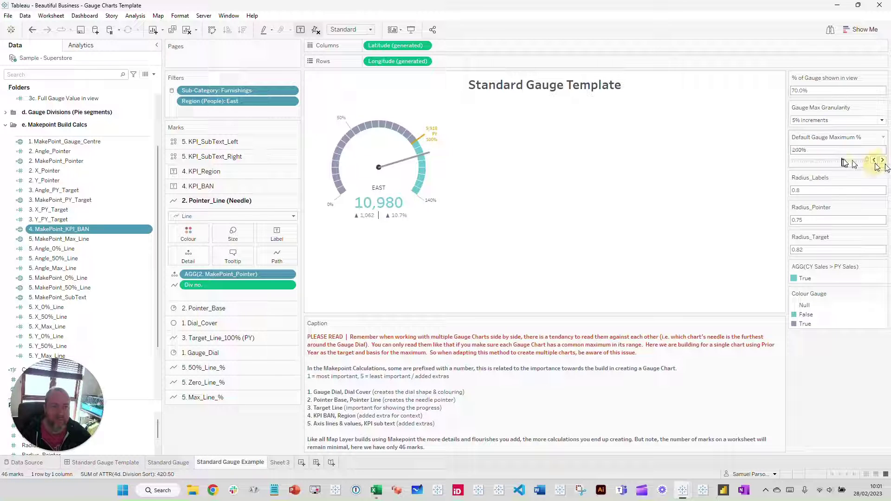
pyautogui.click(876, 122)
pyautogui.click(808, 130)
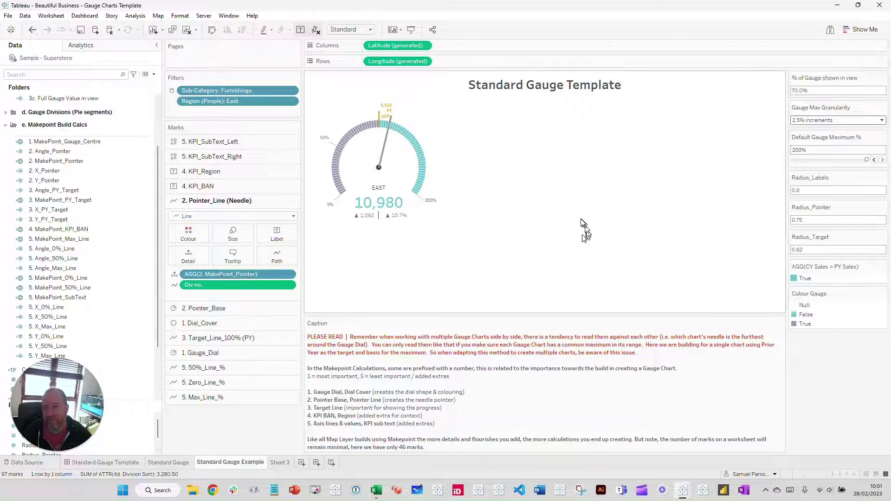
# Set the Gauge Max Granularity to 10% increments and the Default Gauge Maximum % to 100%.
pyautogui.click(836, 122)
pyautogui.click(817, 128)
pyautogui.moveTo(870, 162); pyautogui.dragTo(835, 165)
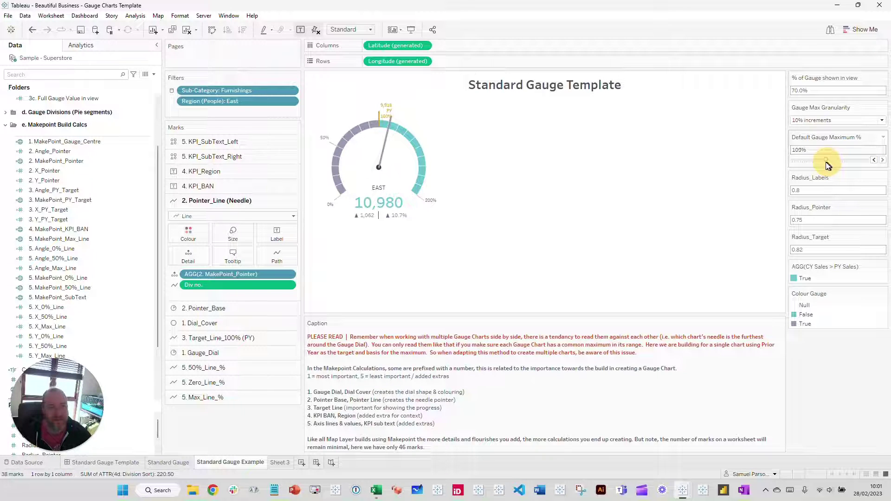
pyautogui.moveTo(828, 166); pyautogui.dragTo(828, 165)
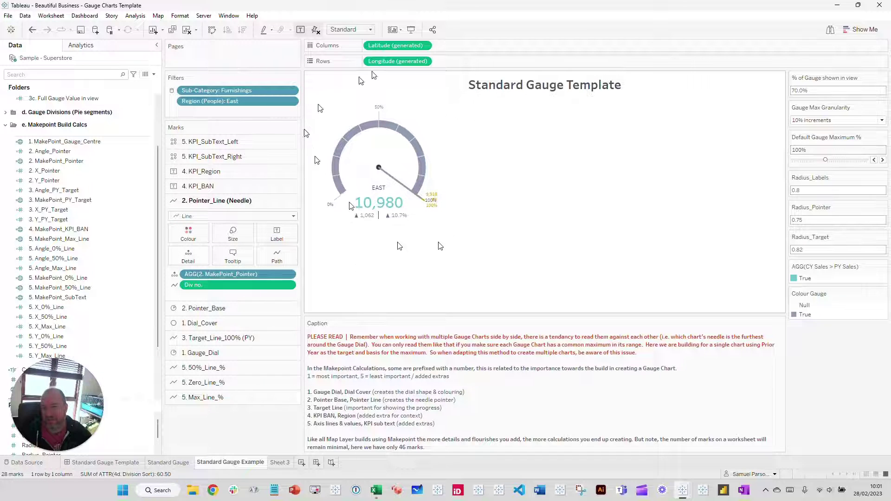
# Restore the Default Gauge Maximum % to 140% and the Gauge Max Granularity to 5% increments.
pyautogui.click(837, 162)
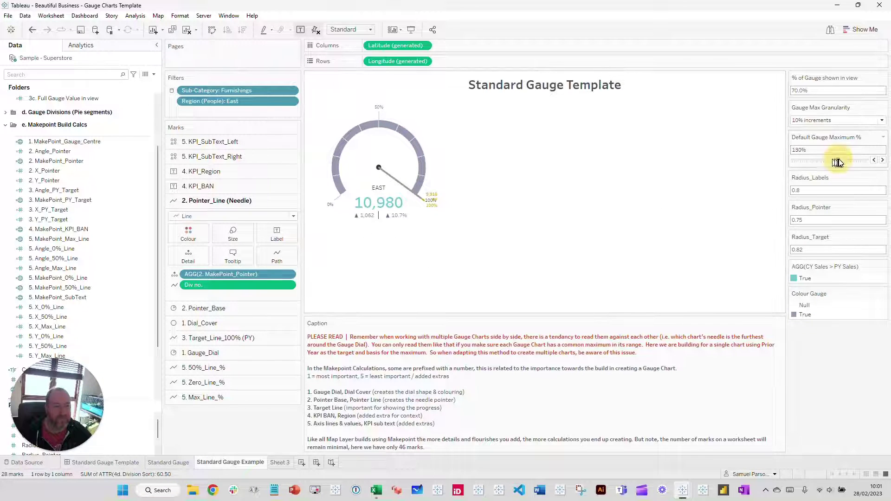
pyautogui.click(834, 120)
pyautogui.click(812, 137)
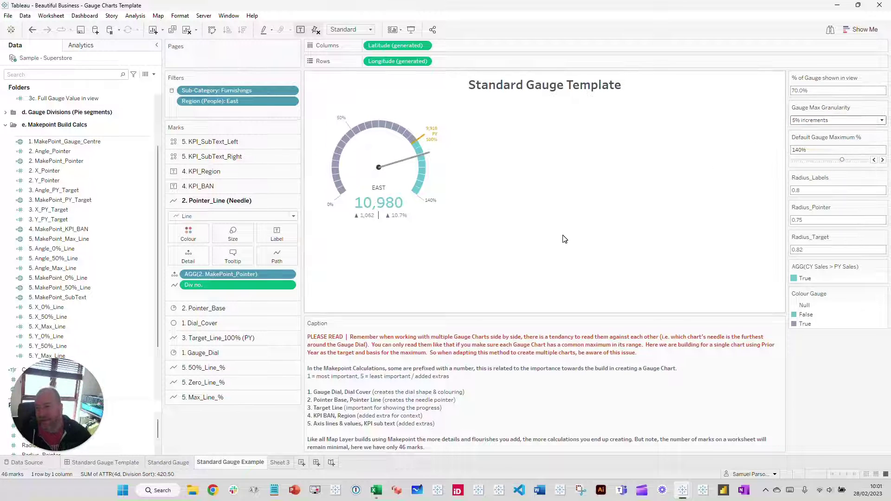